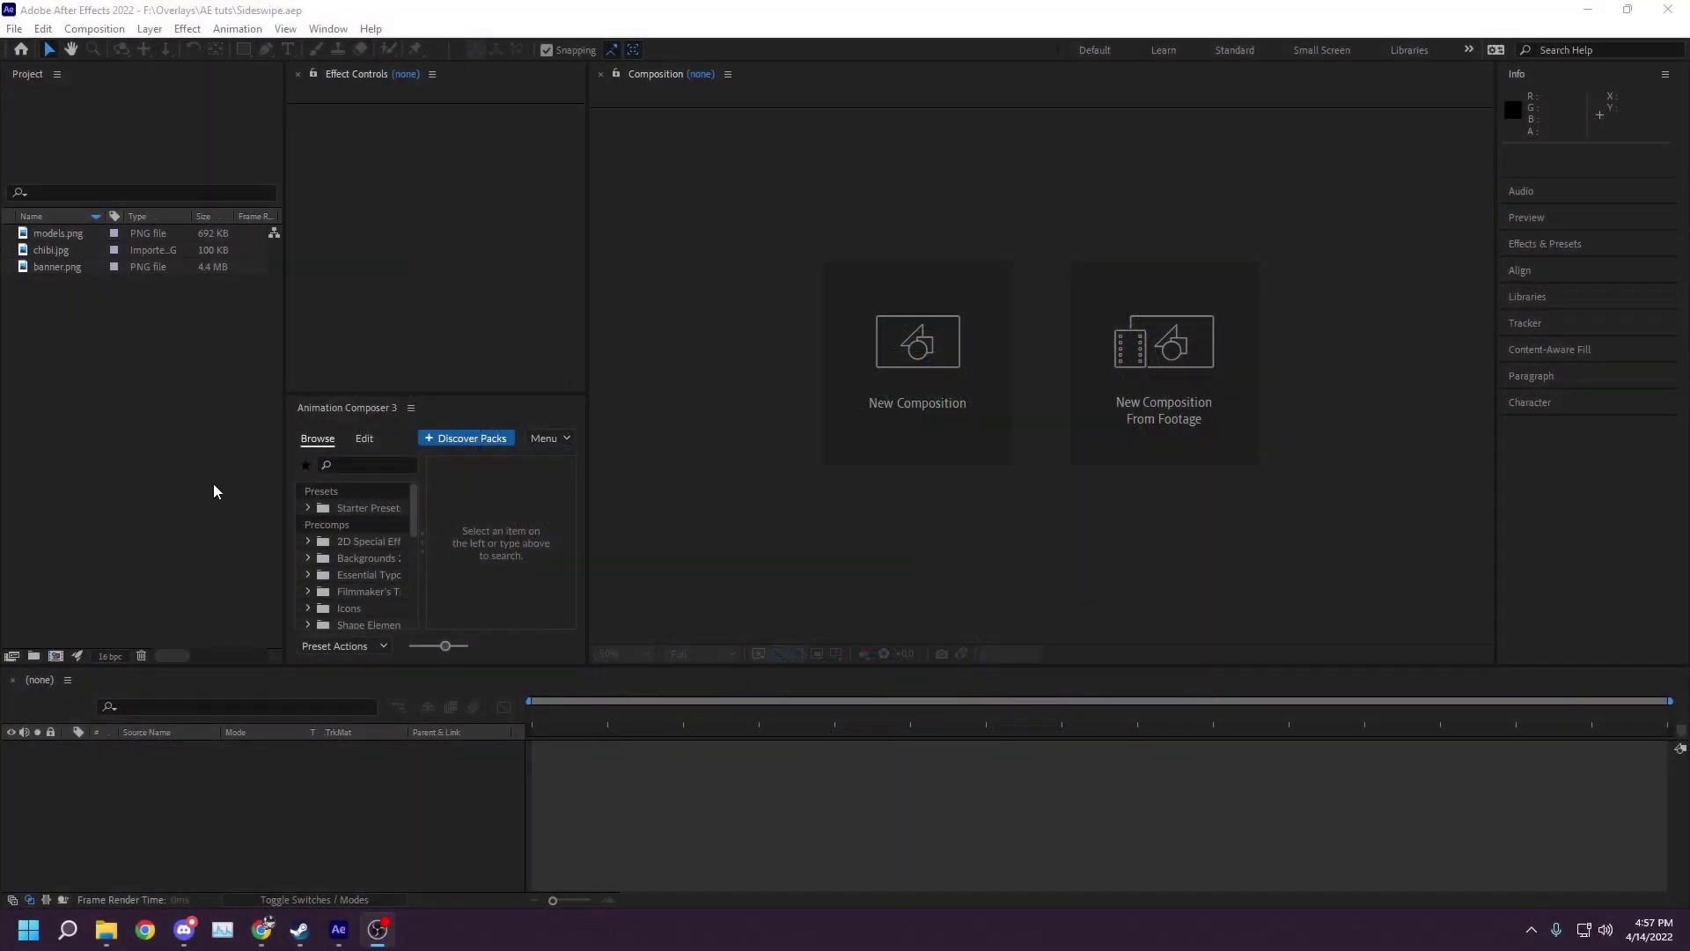
# - Create a 1920×1080, 60 fps, 3-second Comp 1 and add chibi.jpg as its layer
pyautogui.rightClick(185, 431)
pyautogui.click(220, 437)
pyautogui.click(916, 544)
pyautogui.write('18')
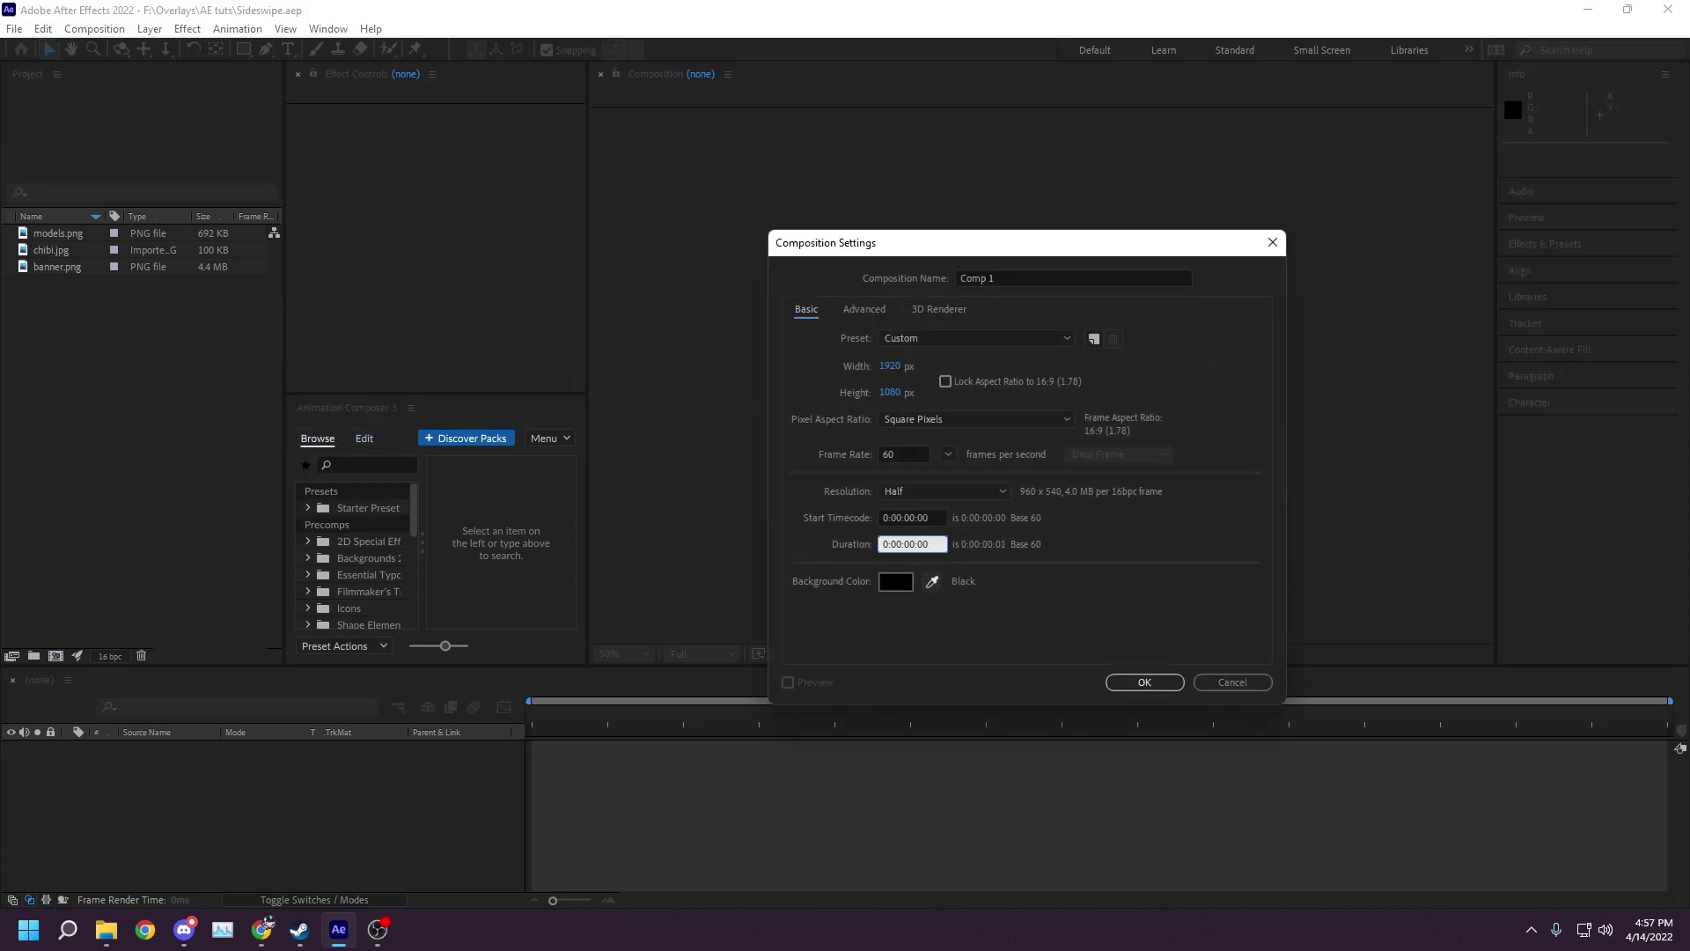
pyautogui.write('3')
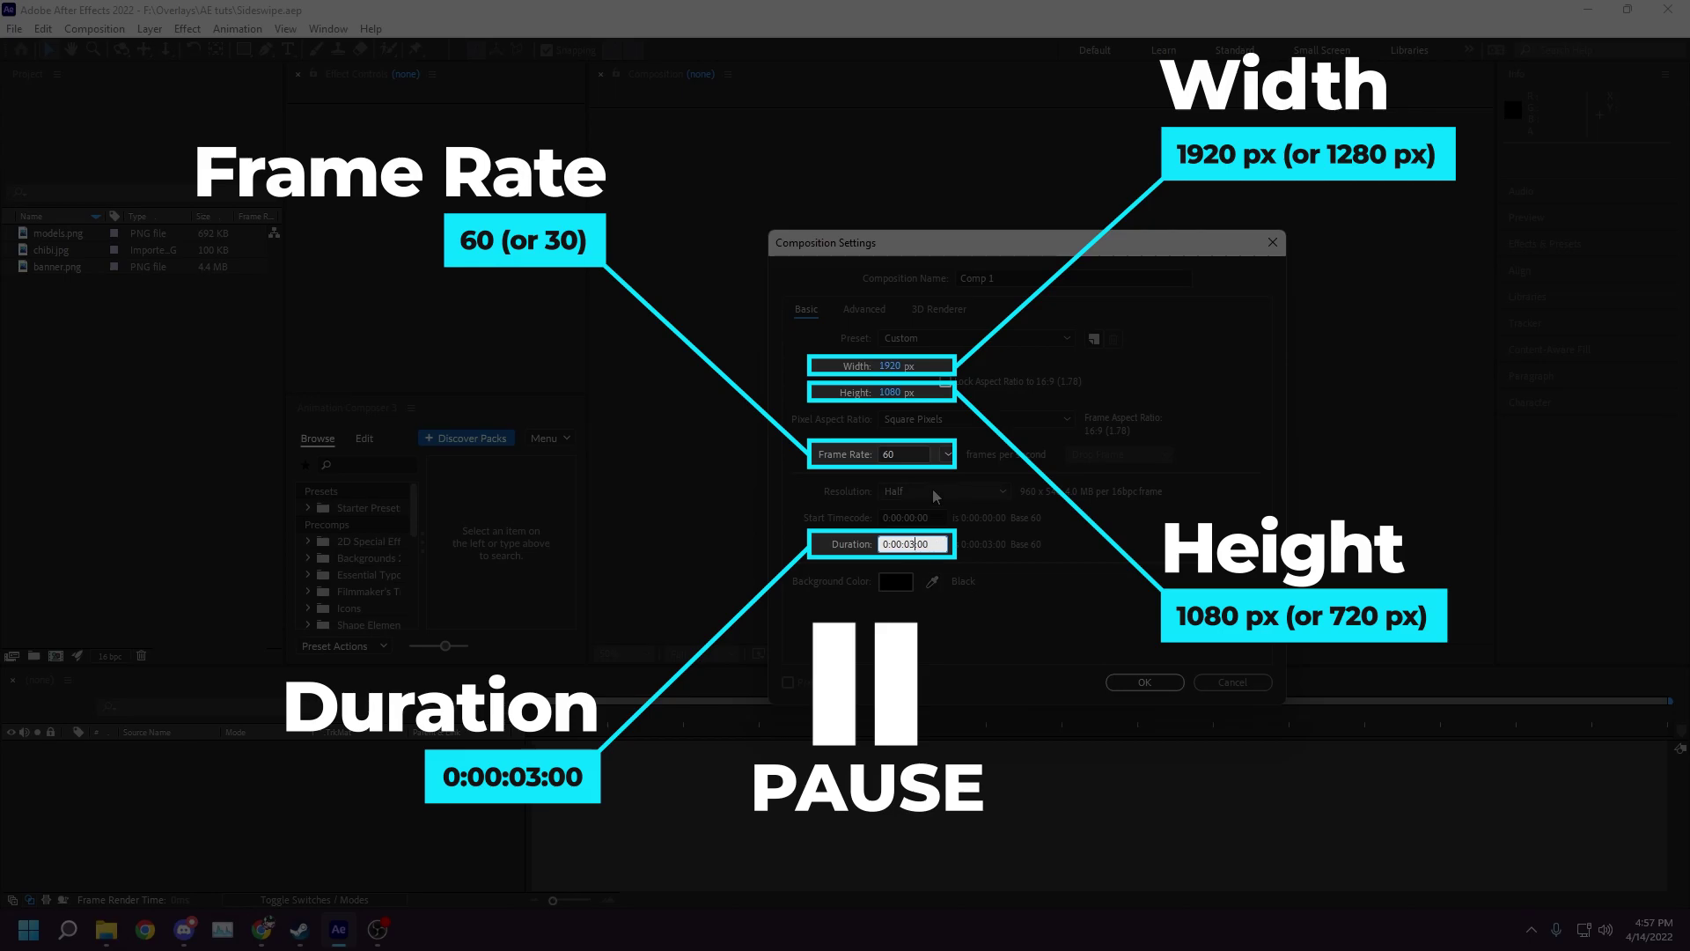
pyautogui.click(1116, 684)
pyautogui.moveTo(51, 266); pyautogui.dragTo(113, 797)
# - Fit banner.png to the comp width with chibi.jpg temporarily hidden, then show chibi.jpg again
pyautogui.click(11, 747)
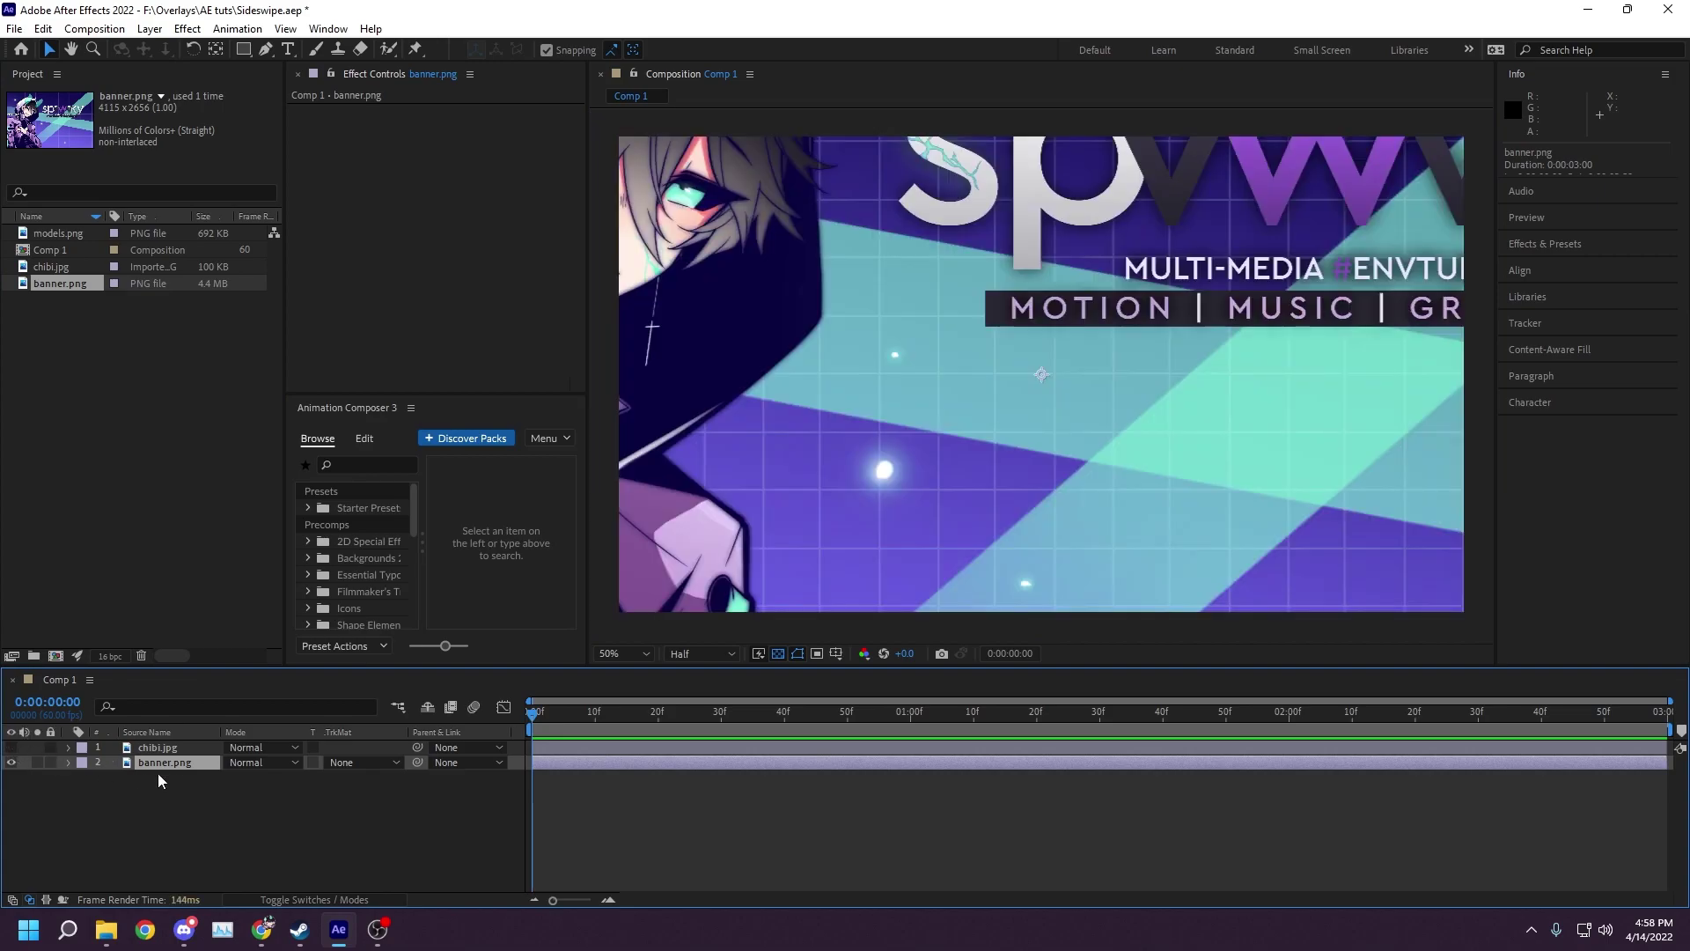
pyautogui.rightClick(176, 764)
pyautogui.moveTo(334, 335)
pyautogui.click(458, 595)
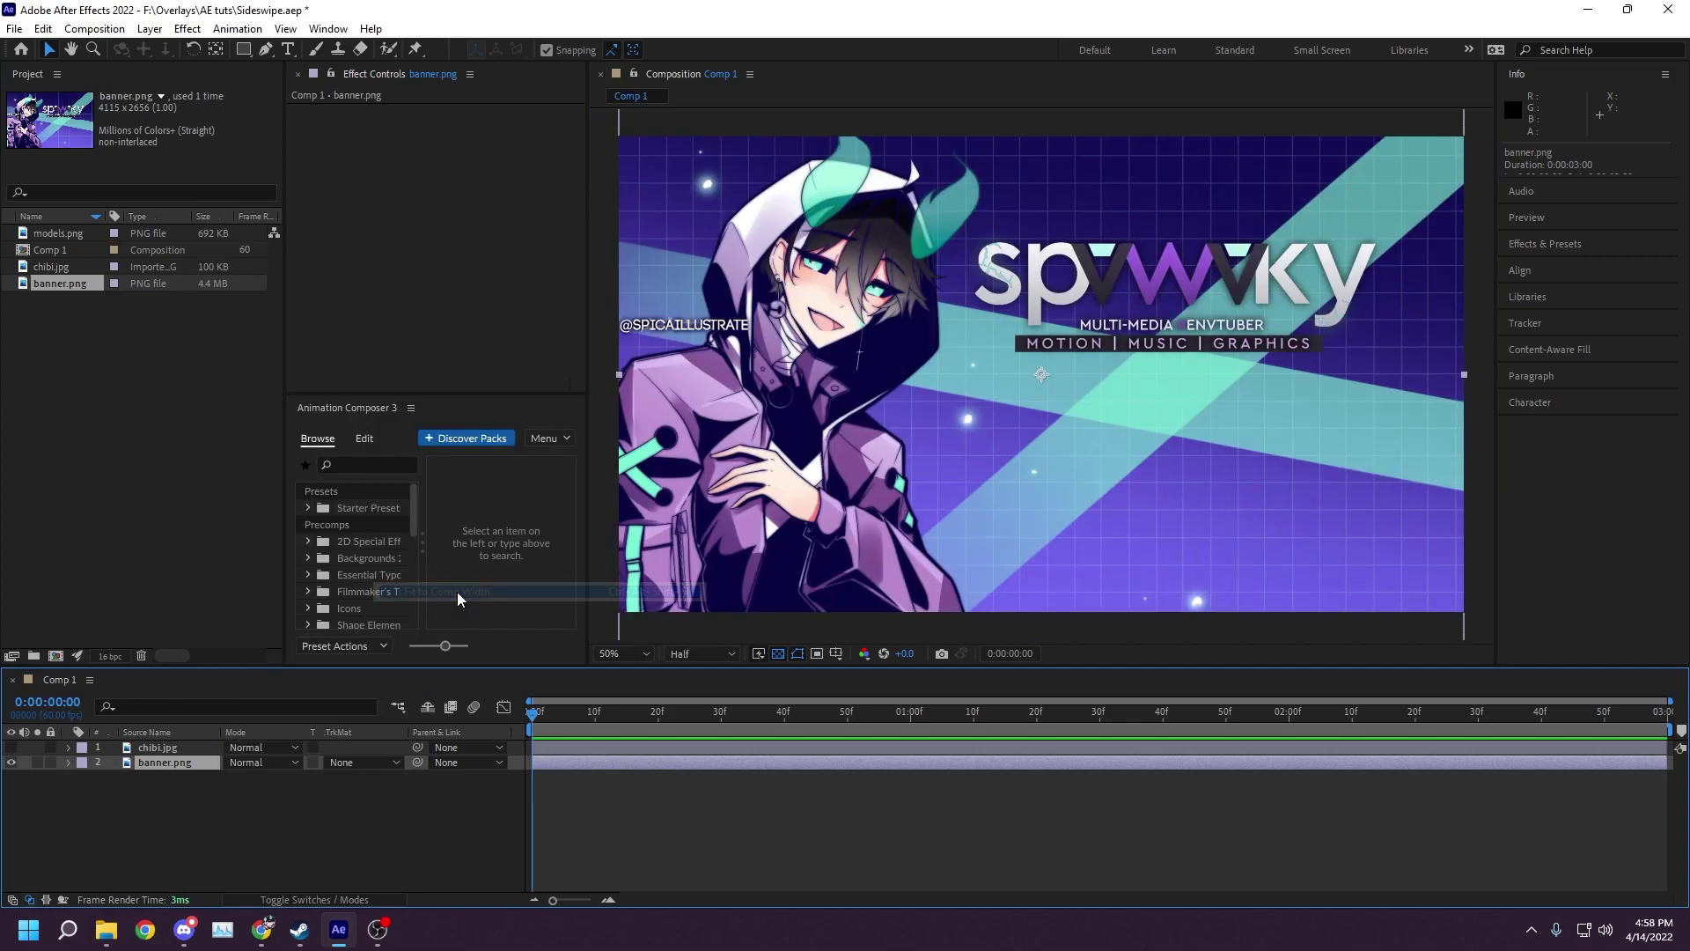
pyautogui.click(10, 746)
pyautogui.click(156, 747)
pyautogui.click(146, 801)
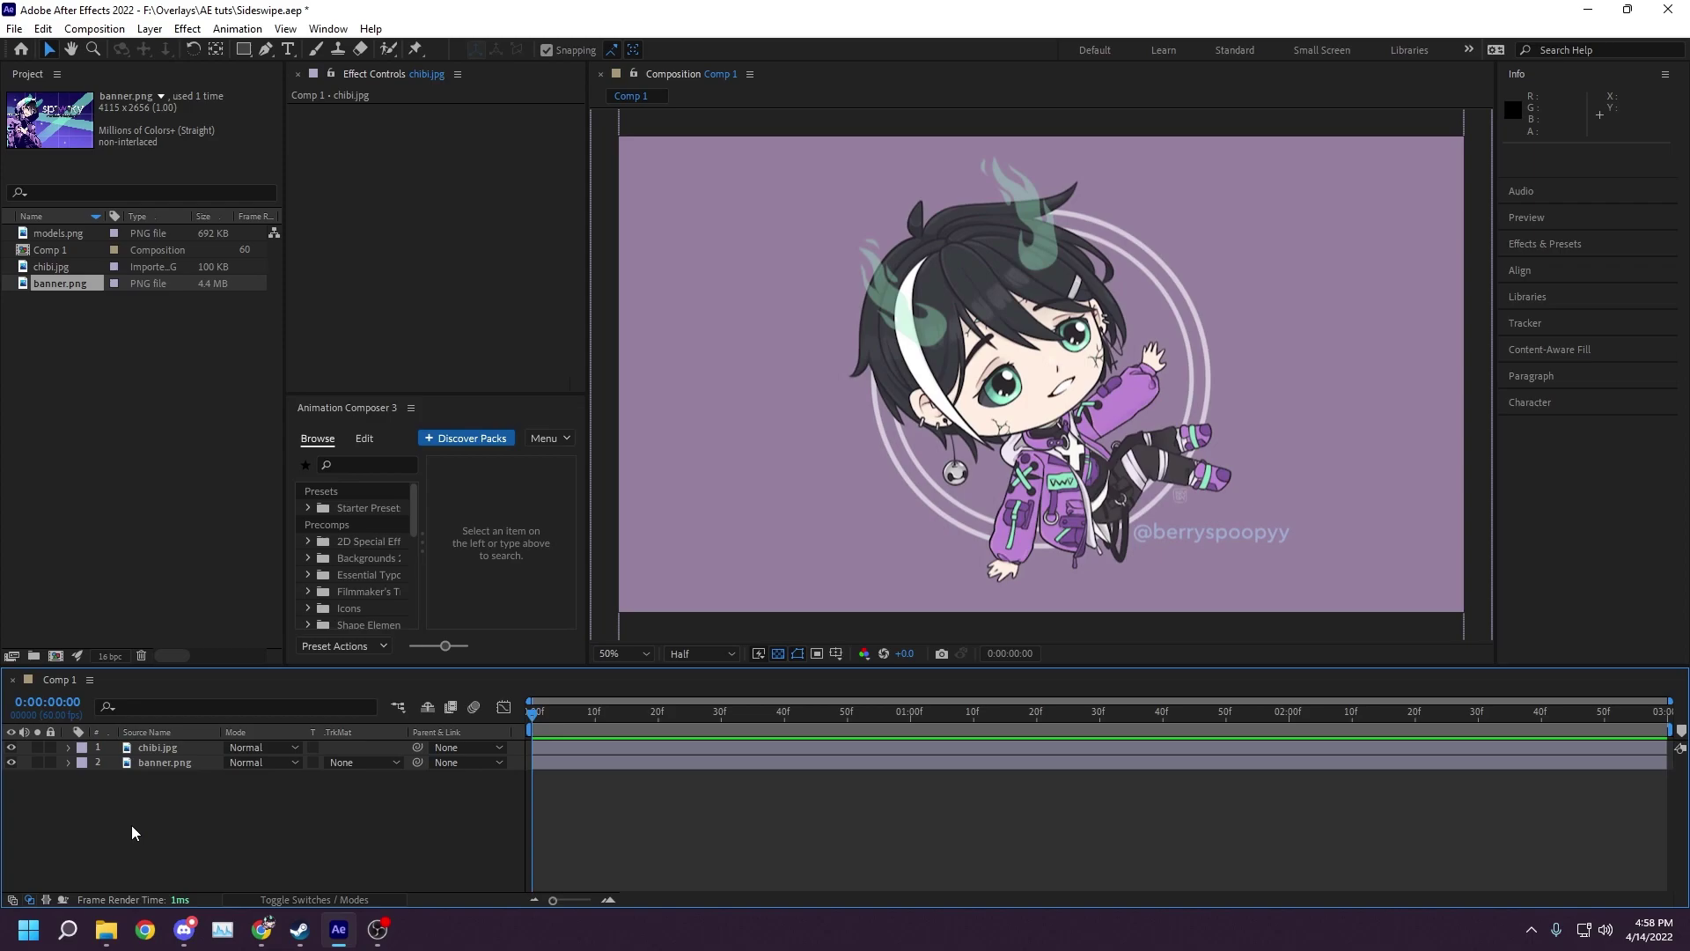
# - Add a new shape layer and draw a tall, narrow black rectangle through the comp
pyautogui.rightClick(132, 833)
pyautogui.moveTo(255, 607)
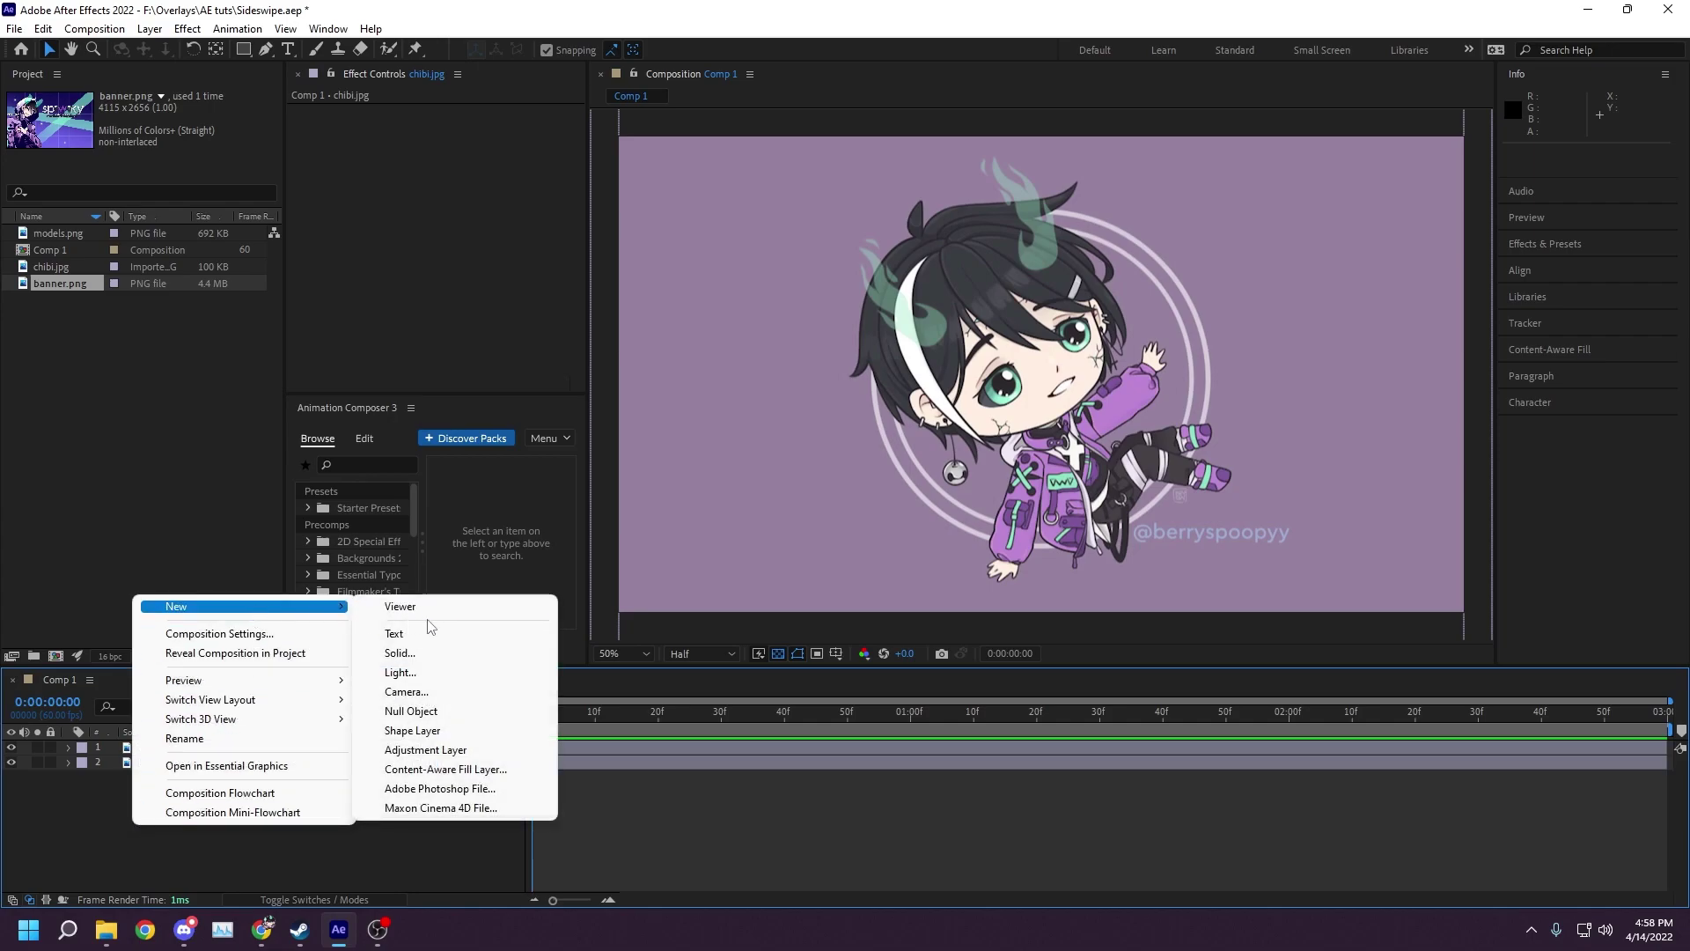
pyautogui.click(443, 731)
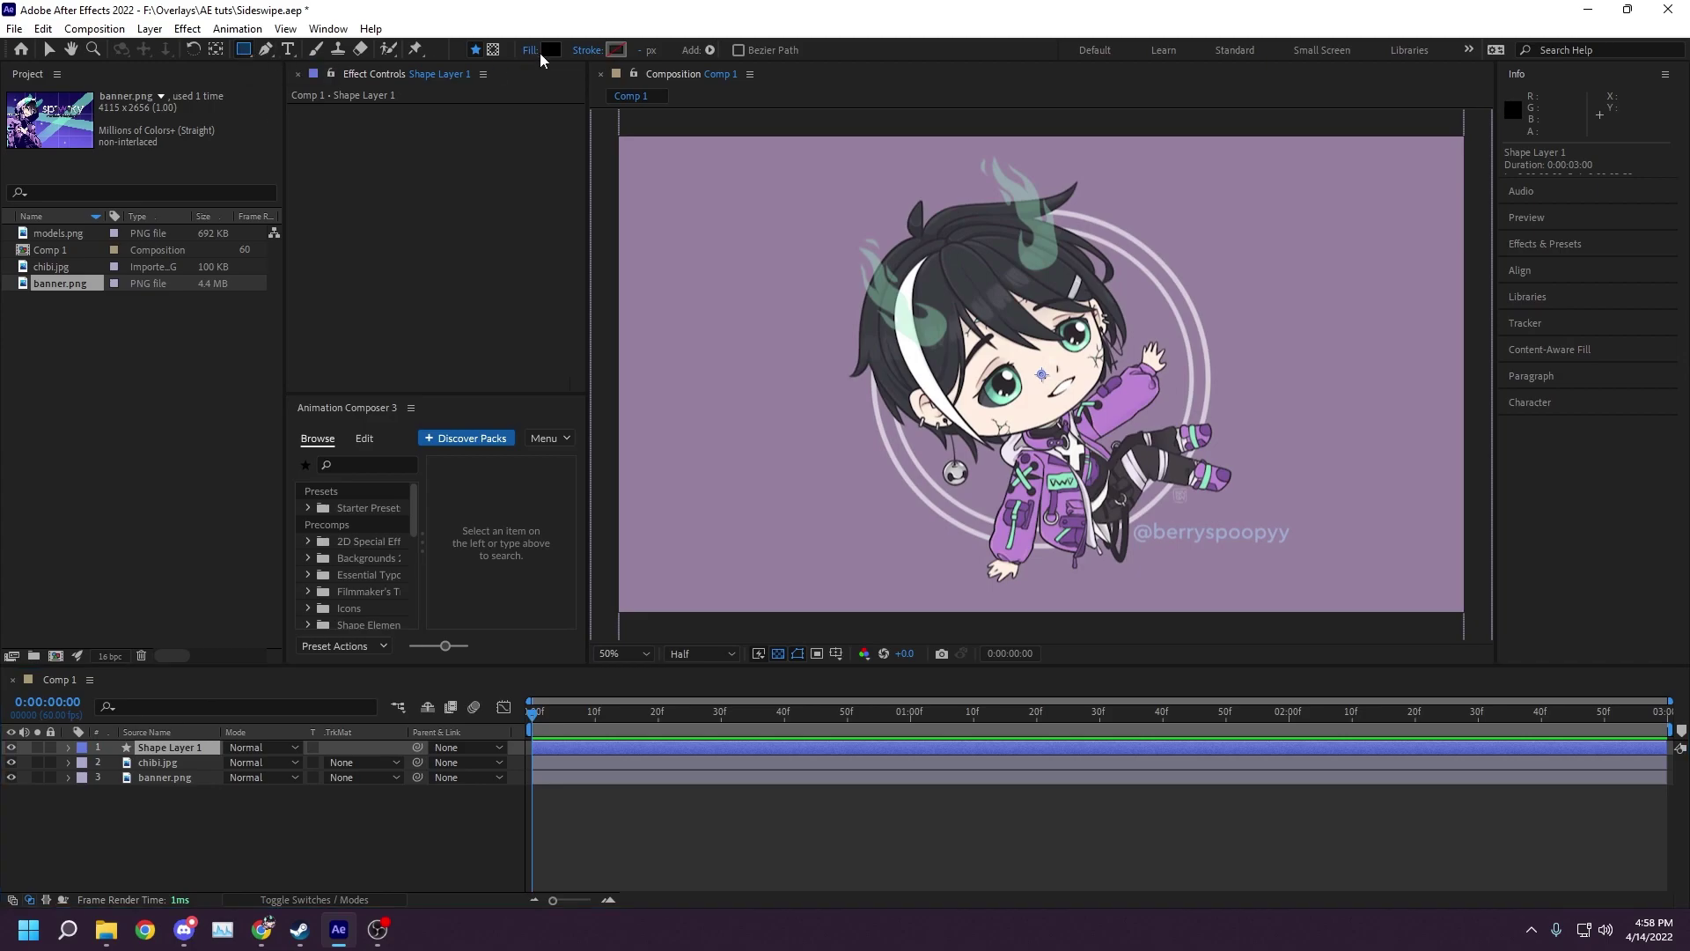
pyautogui.press(',')
pyautogui.press(',')
pyautogui.moveTo(993, 182); pyautogui.dragTo(1023, 627)
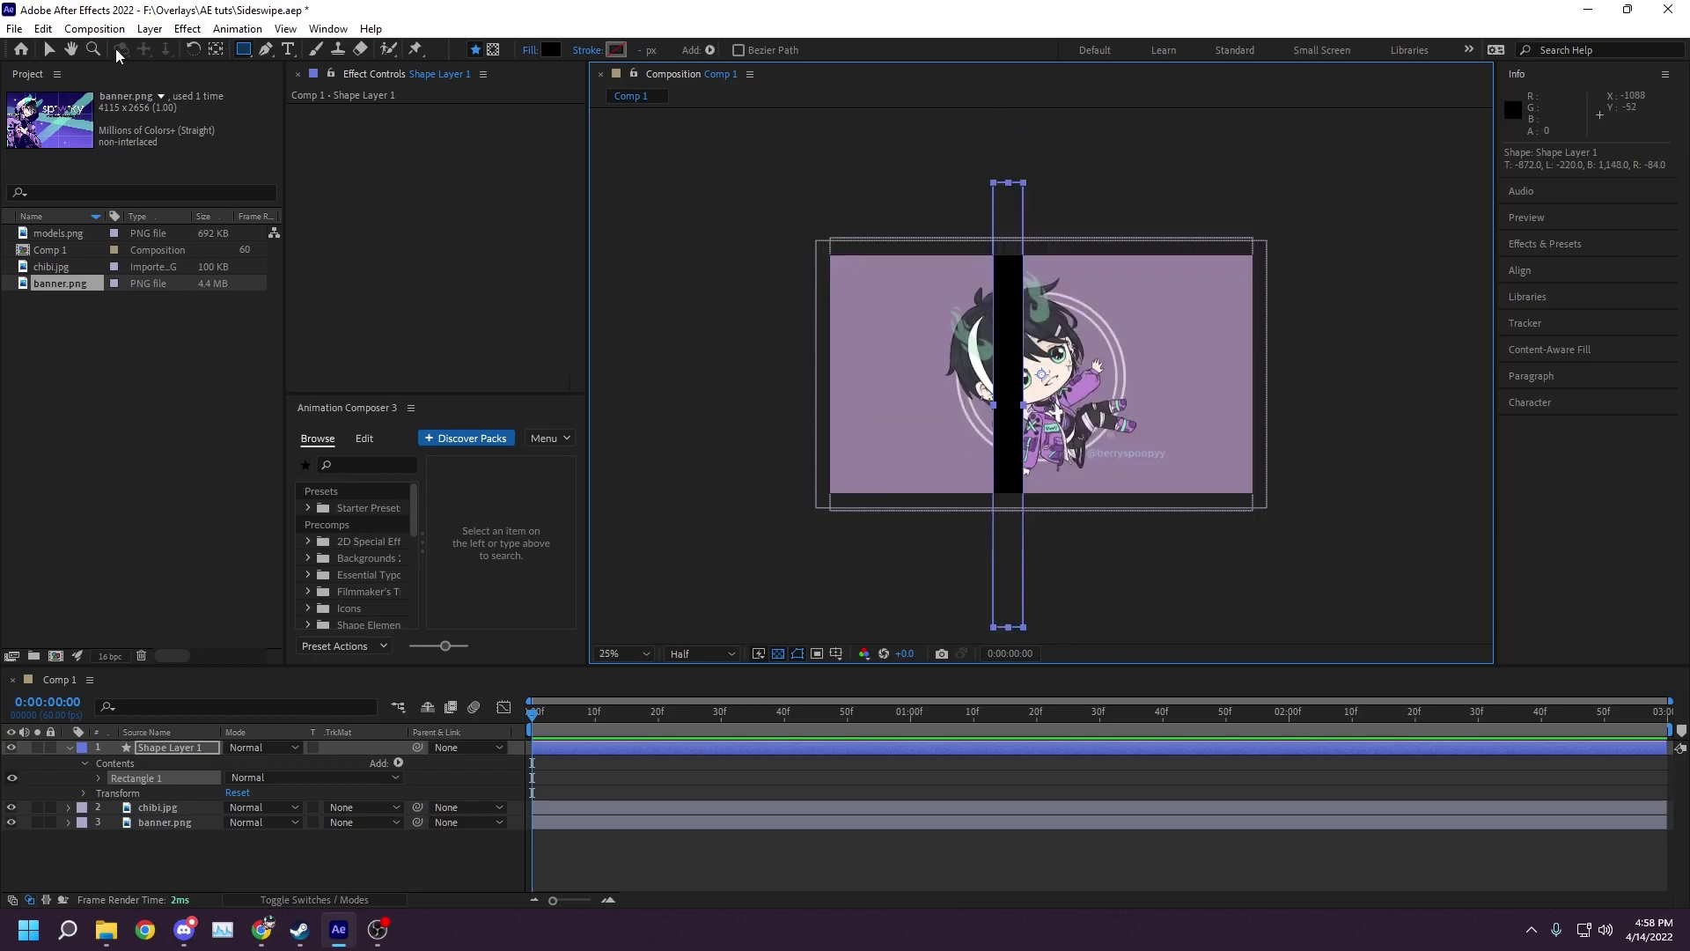
# - Nudge the black bar horizontally and rotate it to 25 degrees
pyautogui.click(48, 49)
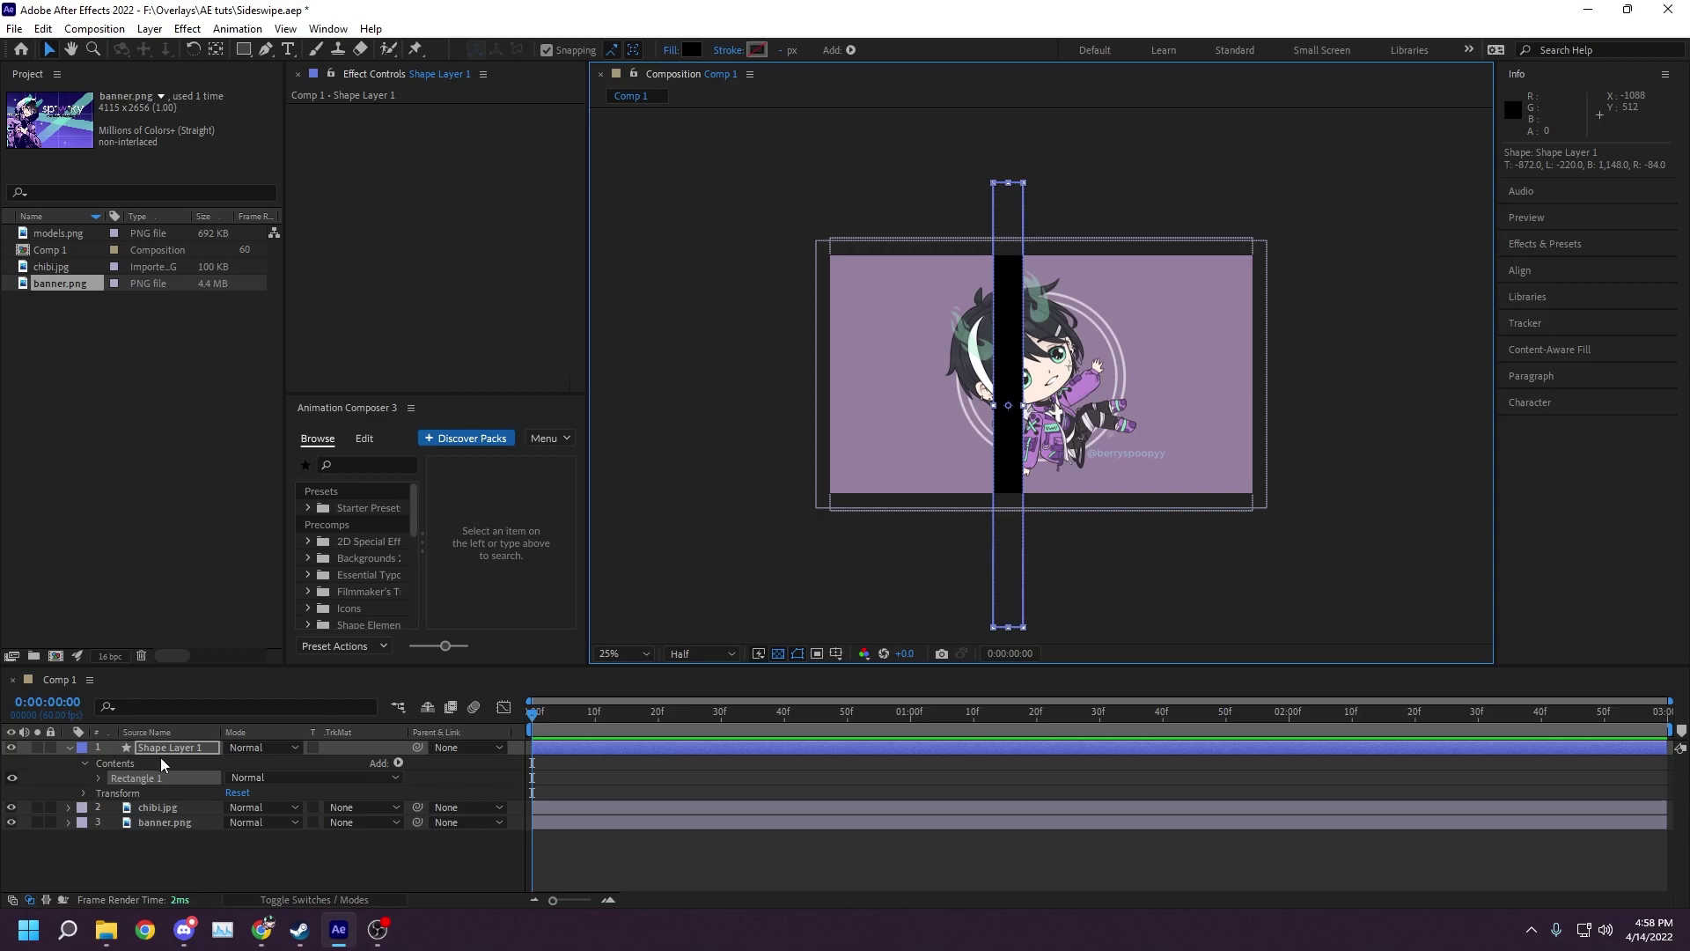
pyautogui.scroll(2, 1043, 386)
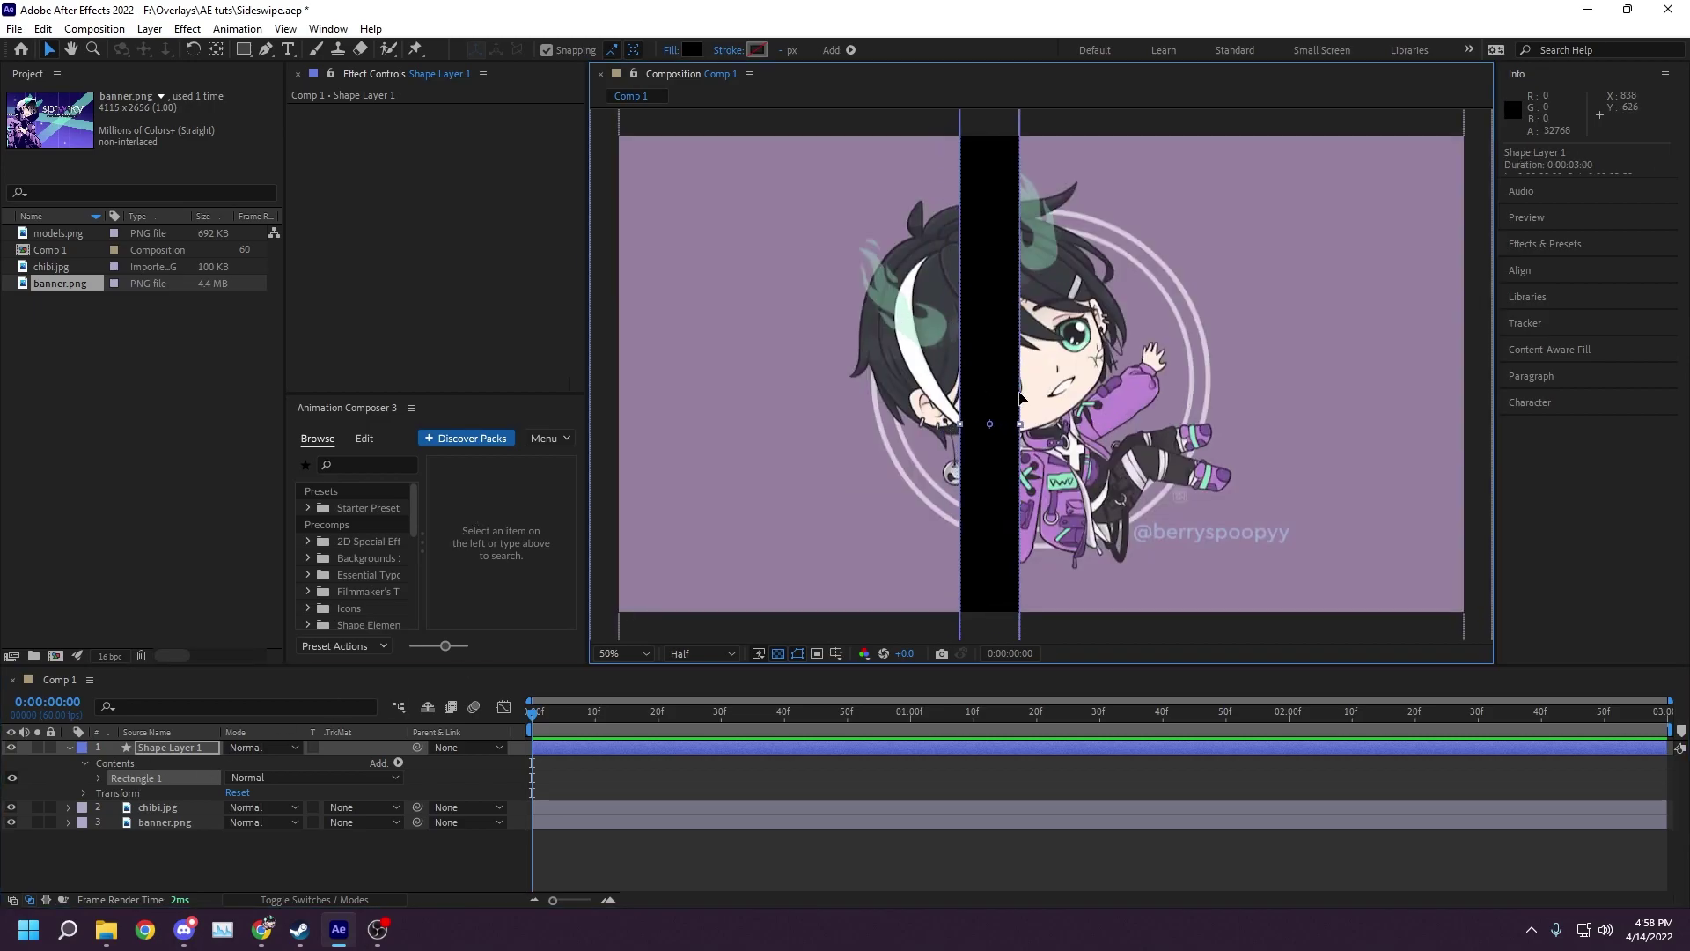
pyautogui.moveTo(1021, 397)
pyautogui.mouseDown()
pyautogui.moveTo(1072, 396)
pyautogui.moveTo(1037, 397)
pyautogui.mouseUp()
pyautogui.scroll(-2, 1037, 396)
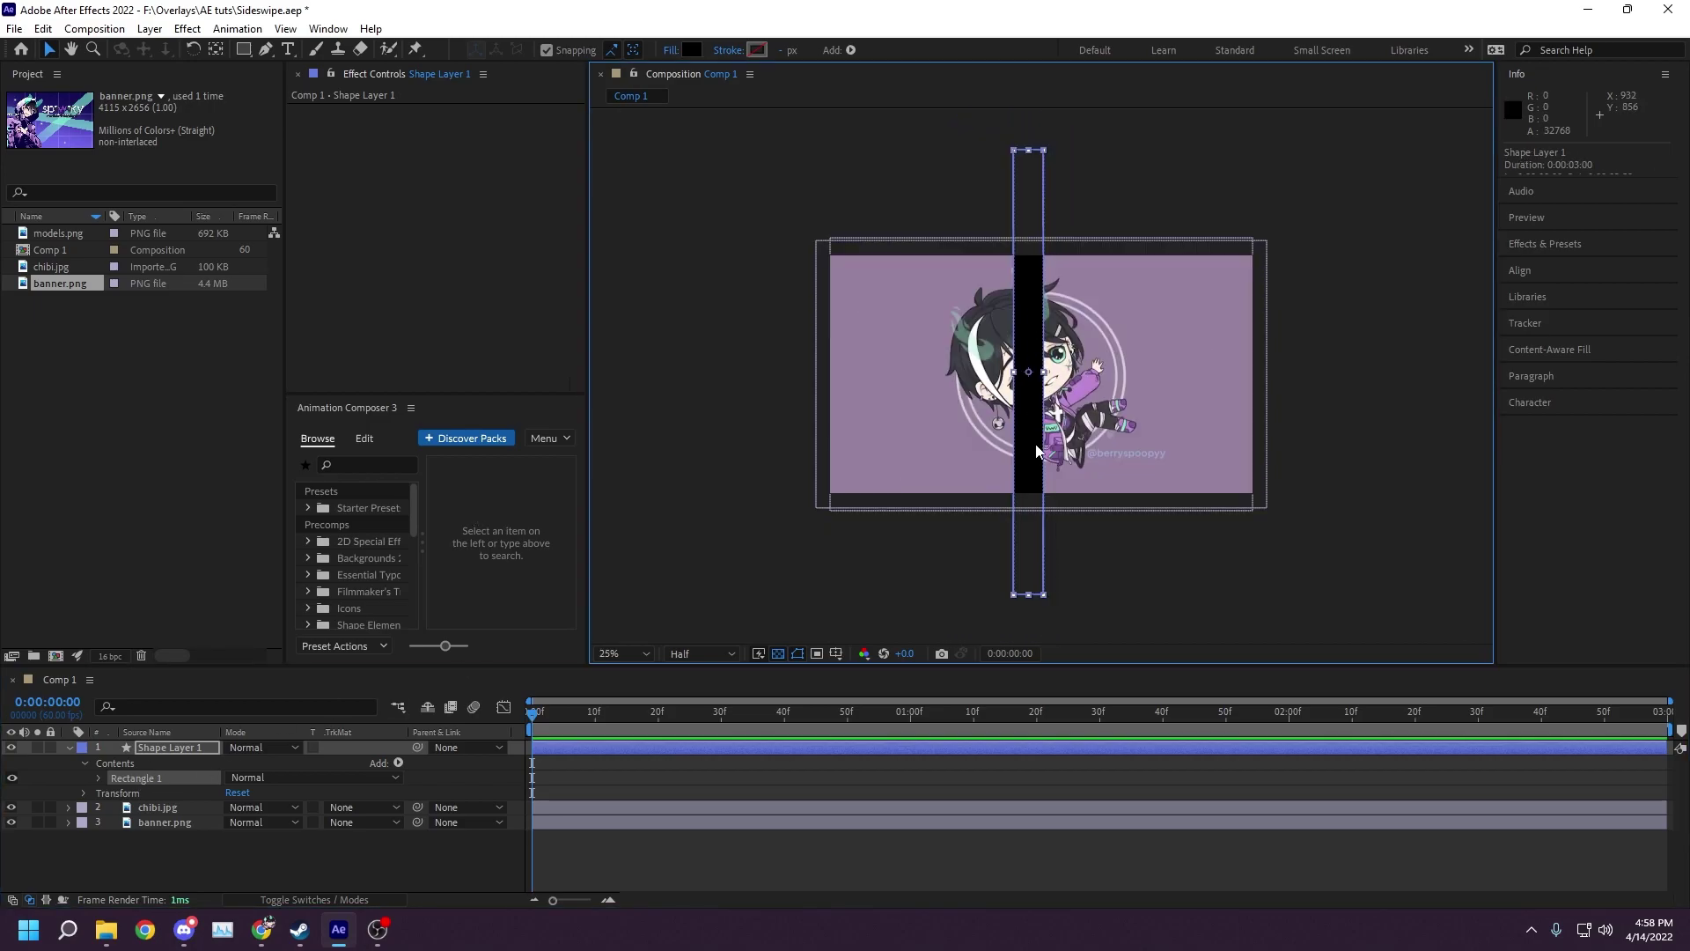
pyautogui.press('r')
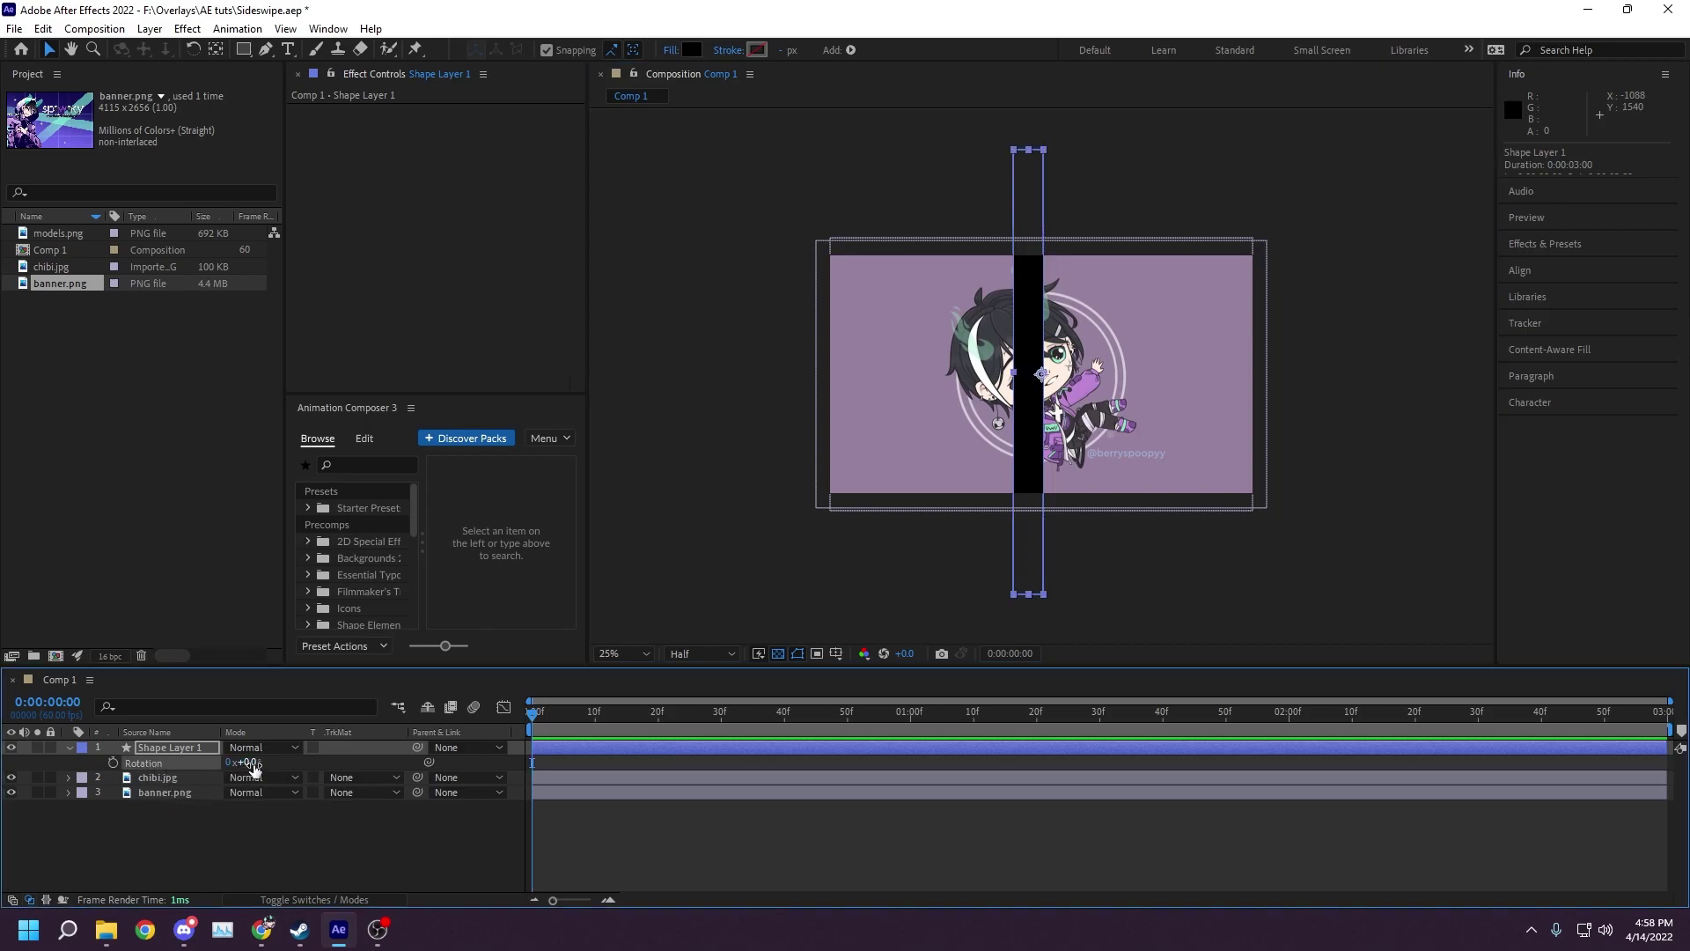
pyautogui.moveTo(246, 762); pyautogui.dragTo(273, 762)
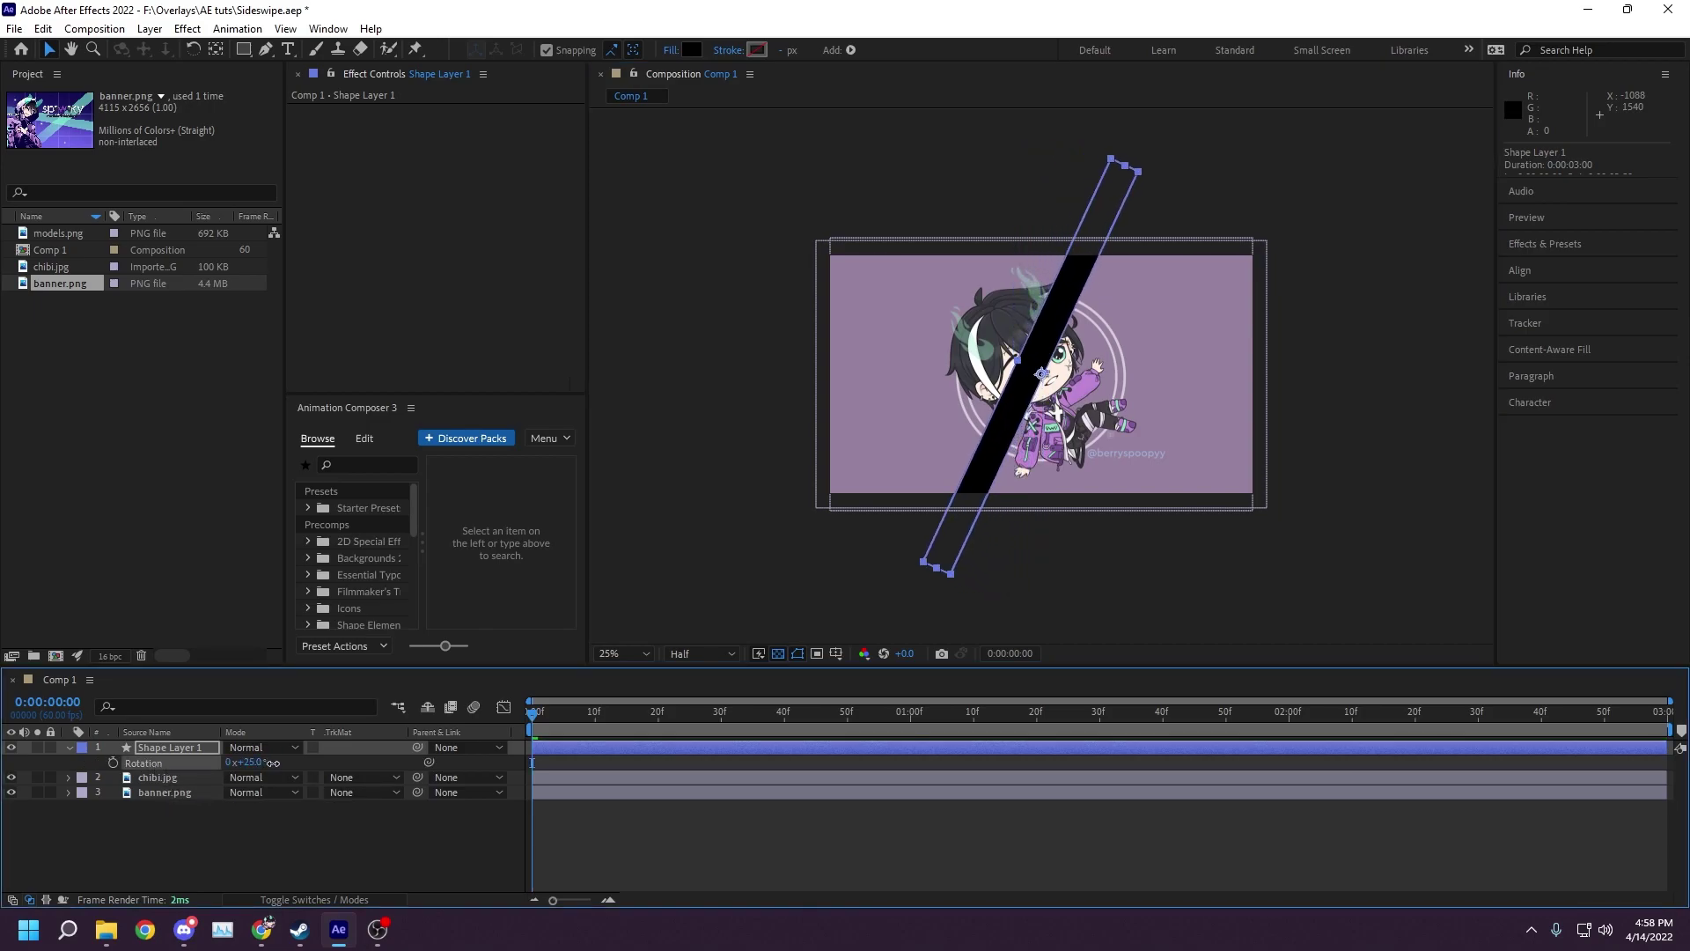
# - Expand Shape Layer 1's Contents and select Rectangle 1
pyautogui.click(1135, 574)
pyautogui.press('.')
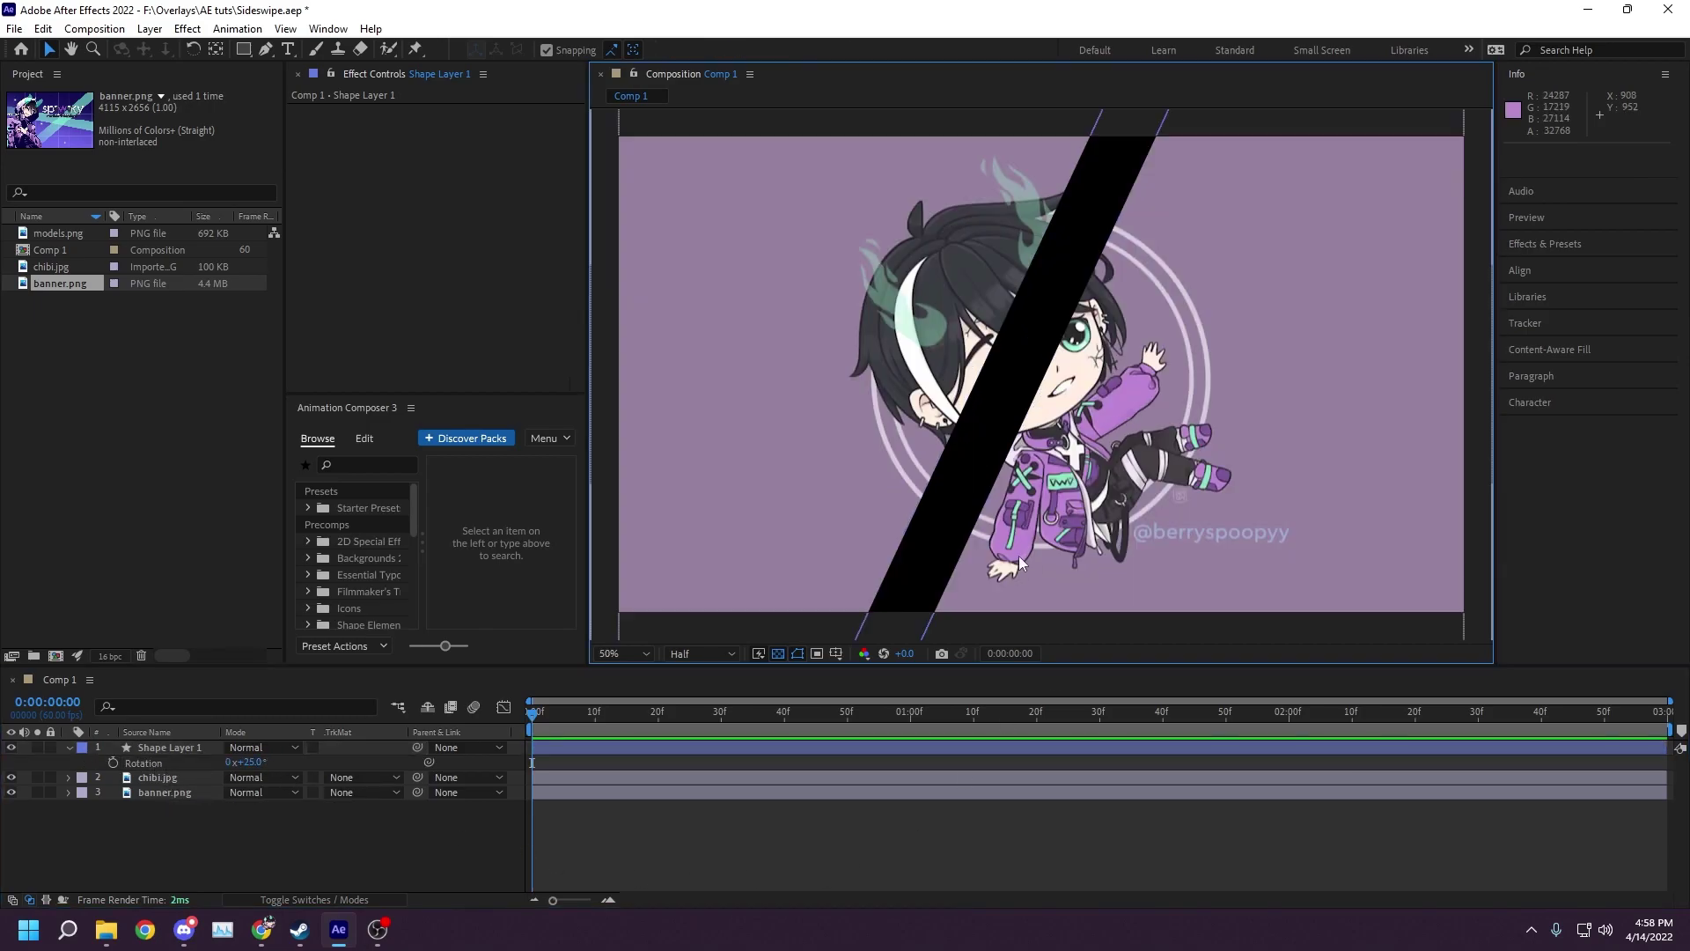
pyautogui.click(260, 747)
pyautogui.click(163, 861)
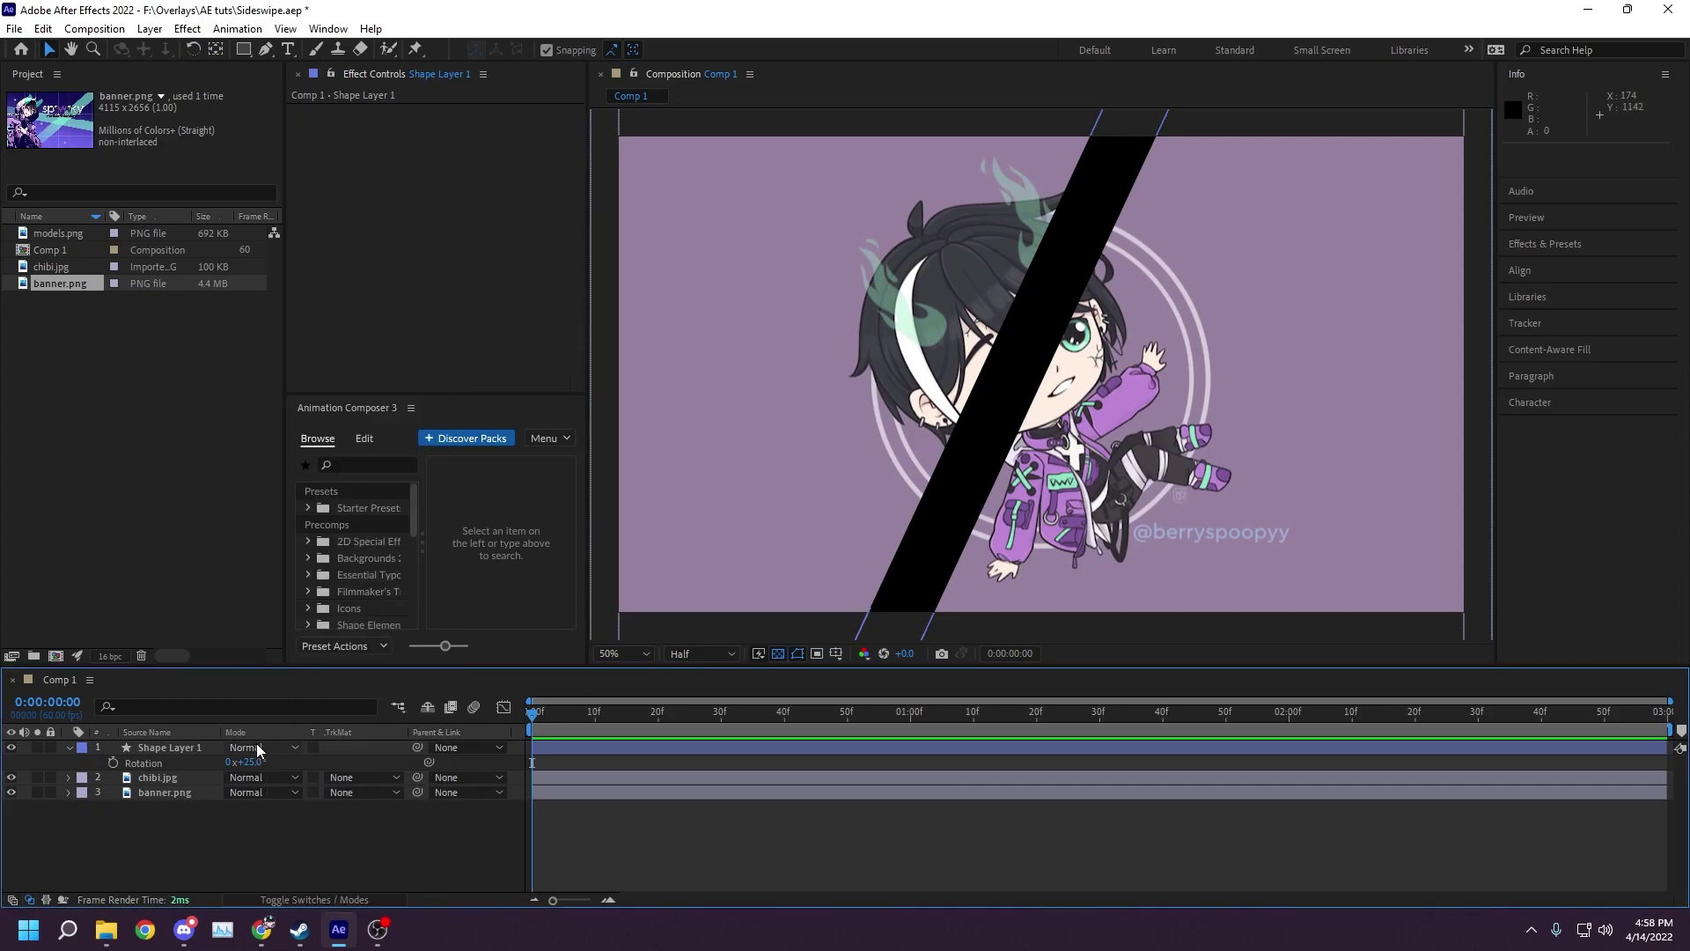
pyautogui.click(187, 748)
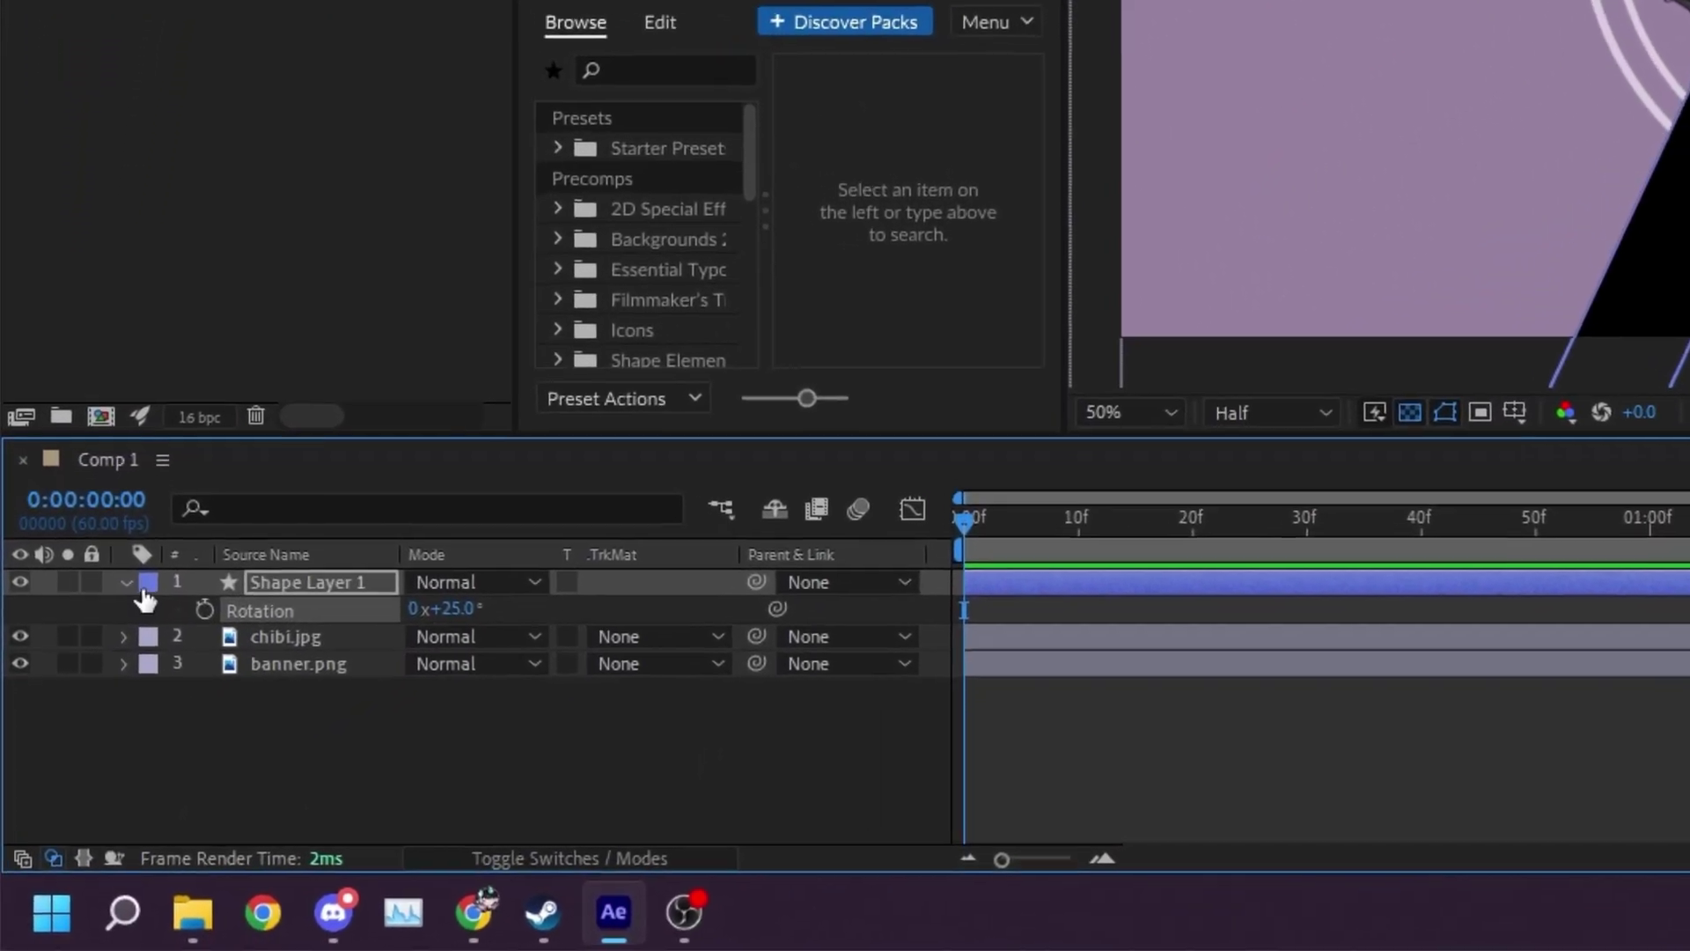
pyautogui.click(69, 747)
pyautogui.click(266, 569)
pyautogui.click(182, 537)
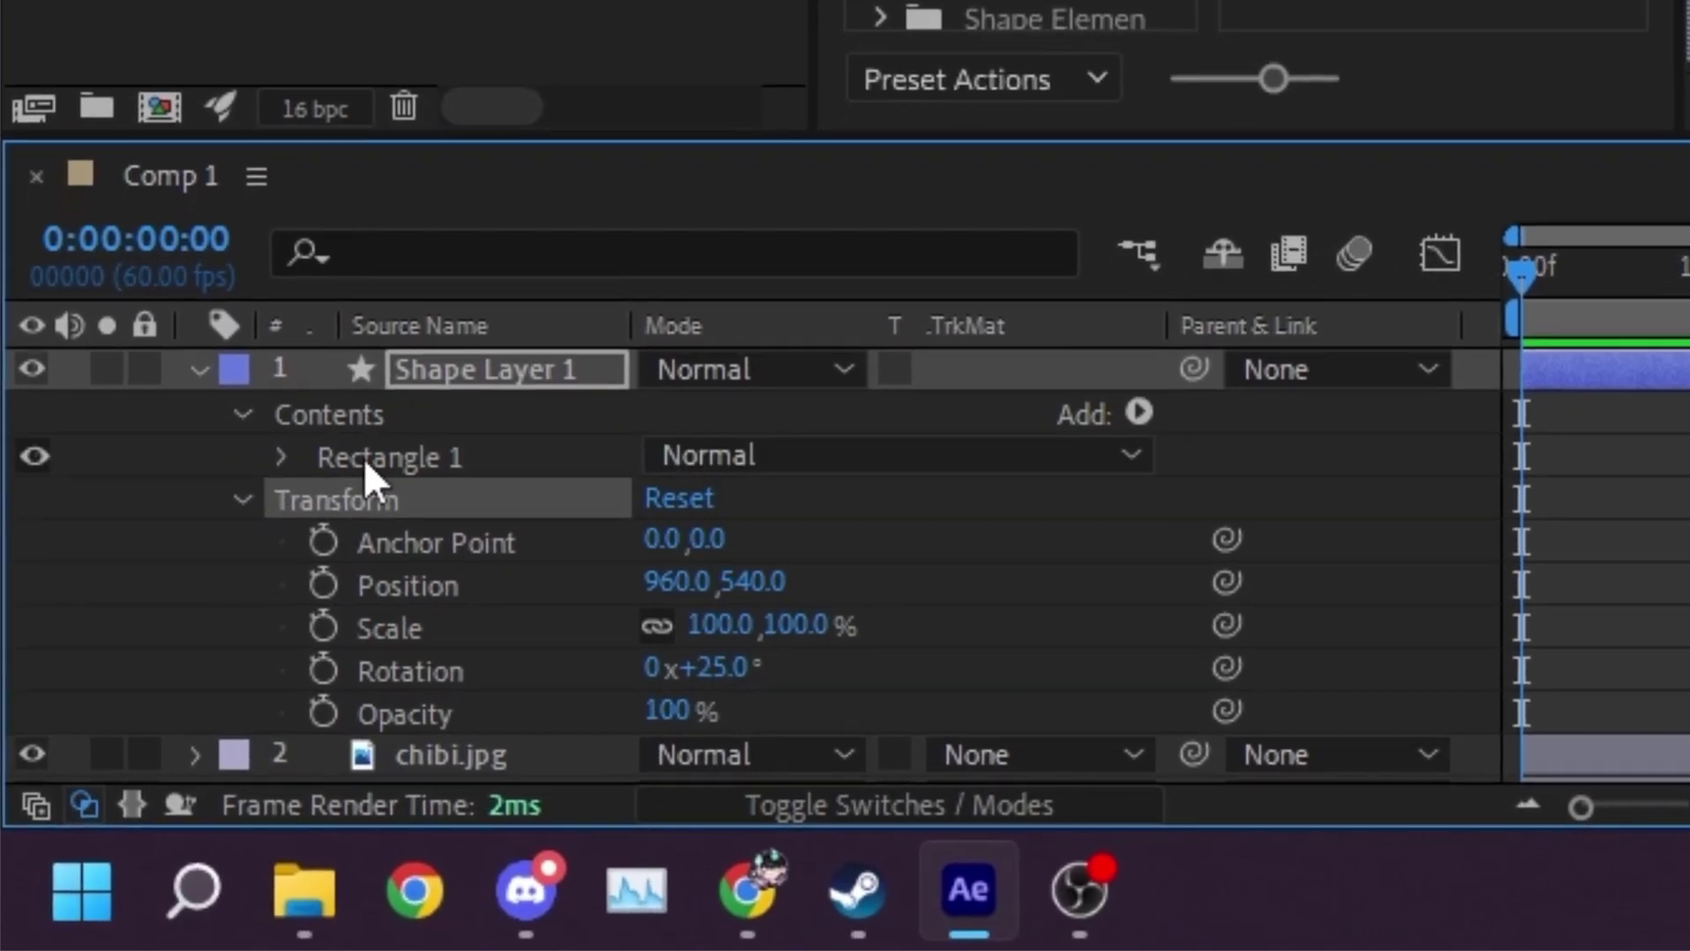
pyautogui.click(362, 458)
# - Duplicate Rectangle 1 as a parallel bar to its left, keeping Rectangle 1 above Rectangle 2
pyautogui.hotkey('ctrl', 'd')
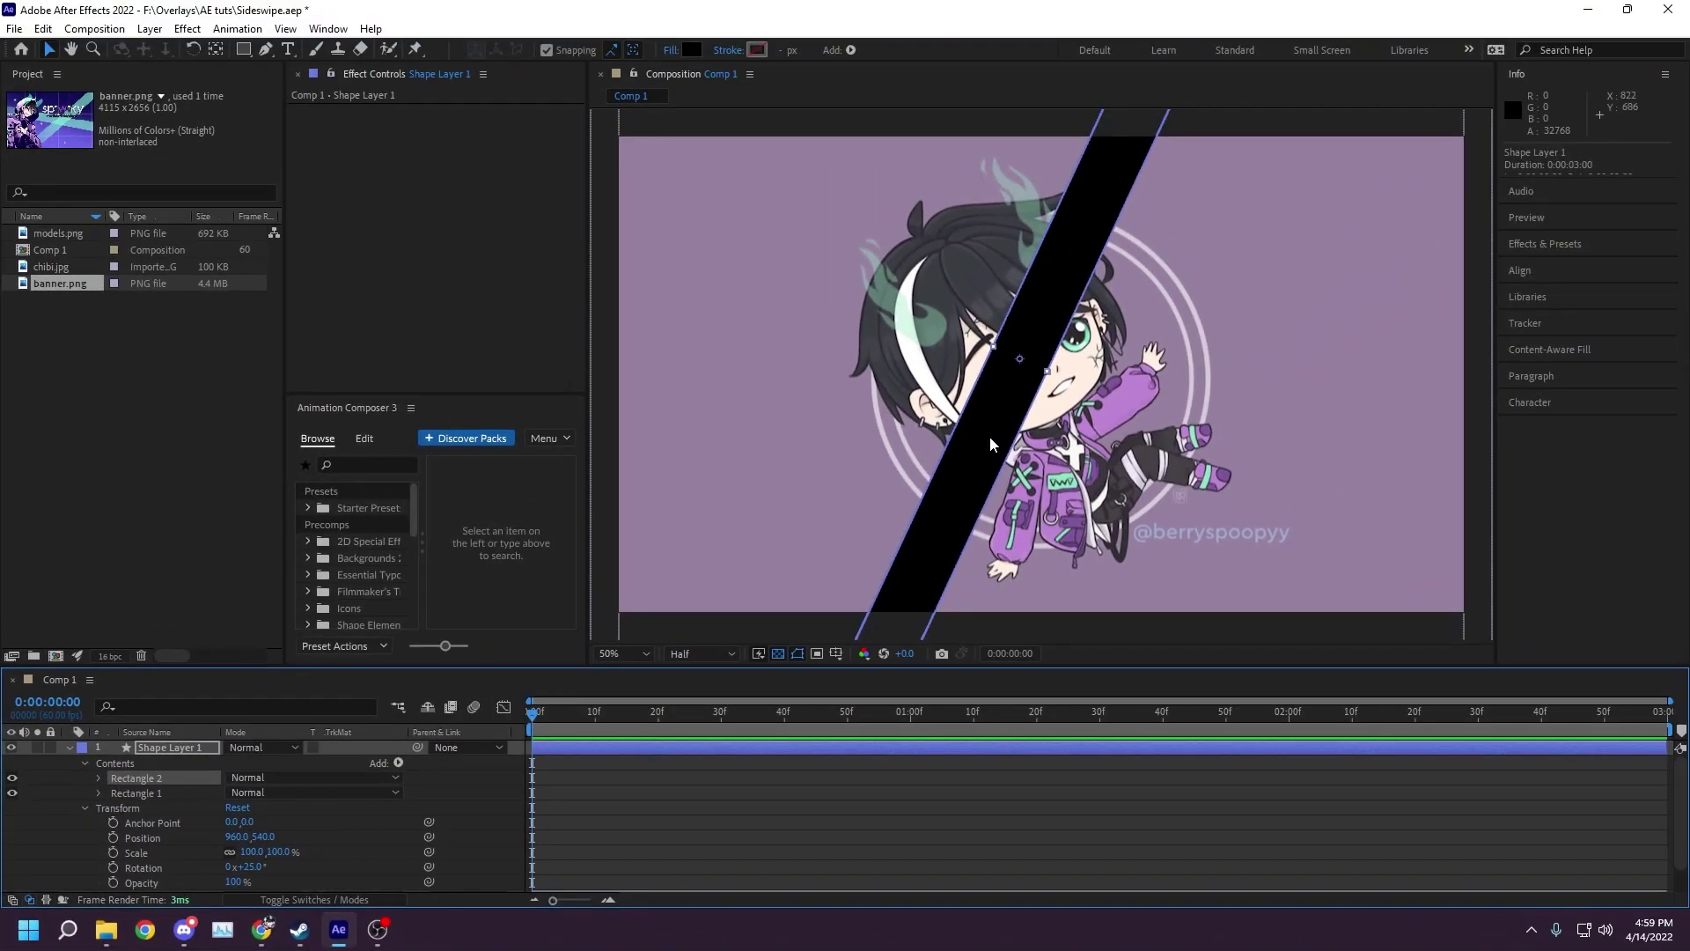
pyautogui.moveTo(1631, 143); pyautogui.dragTo(1528, 146)
pyautogui.moveTo(983, 433); pyautogui.dragTo(972, 432)
pyautogui.click(162, 796)
pyautogui.click(131, 781)
pyautogui.moveTo(135, 794); pyautogui.dragTo(139, 778)
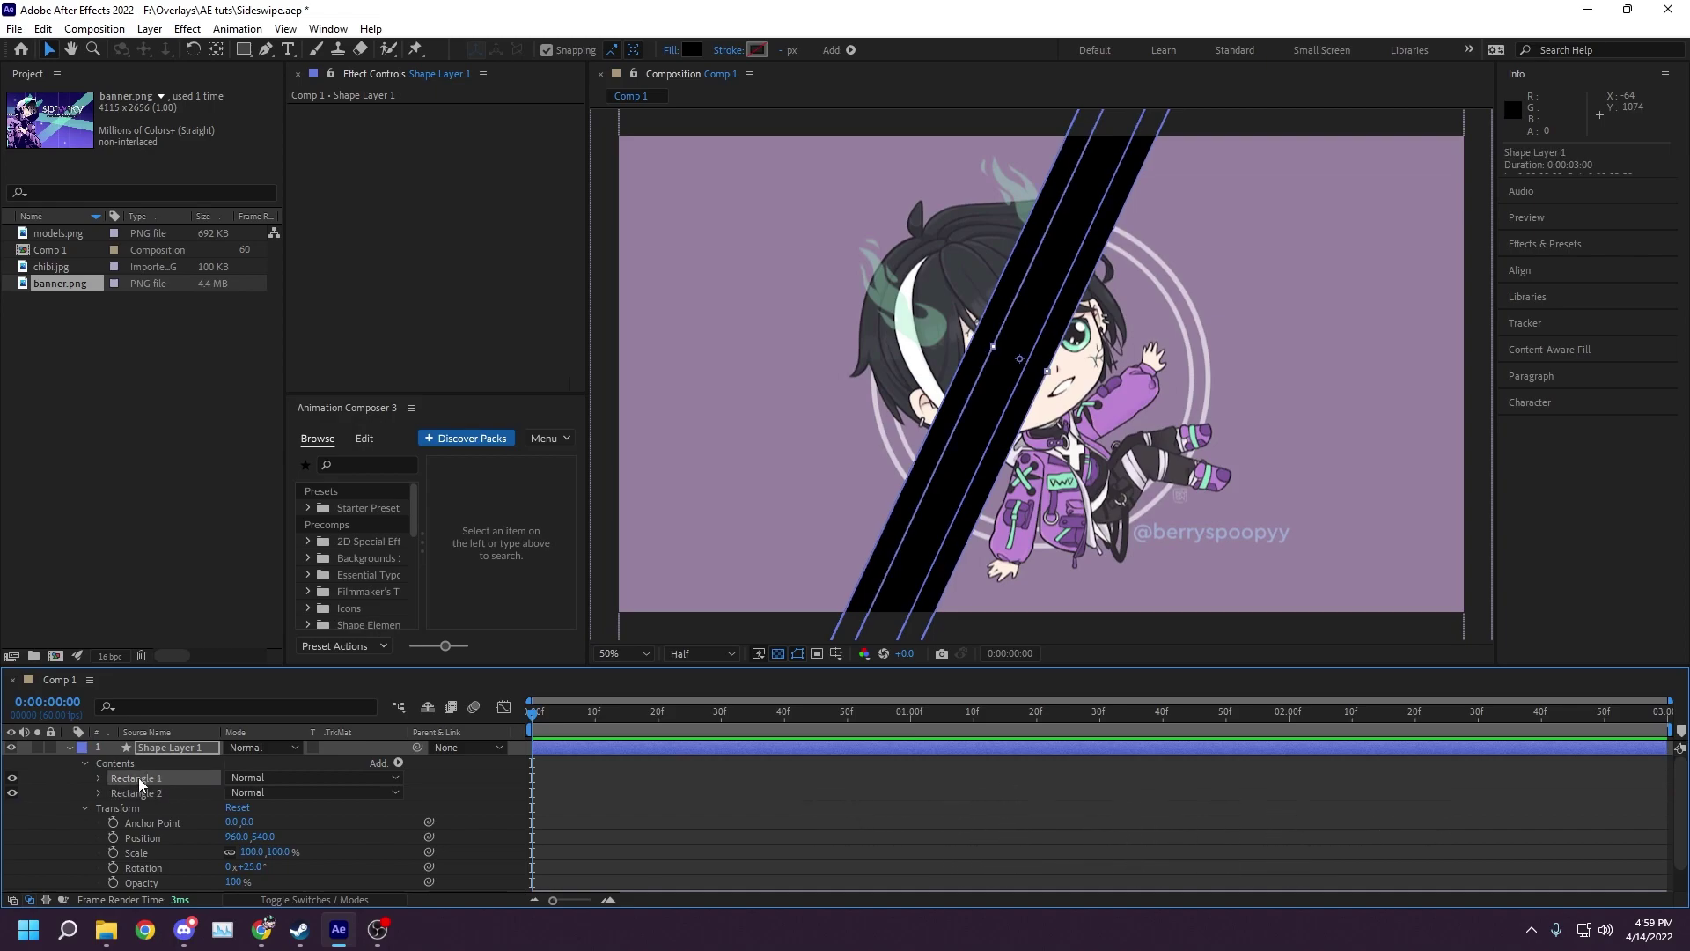
# - Switch the bar's fill to a gradient and add models.png to the composition
pyautogui.keyDown('alt'); pyautogui.click(692, 51); pyautogui.keyUp('alt')
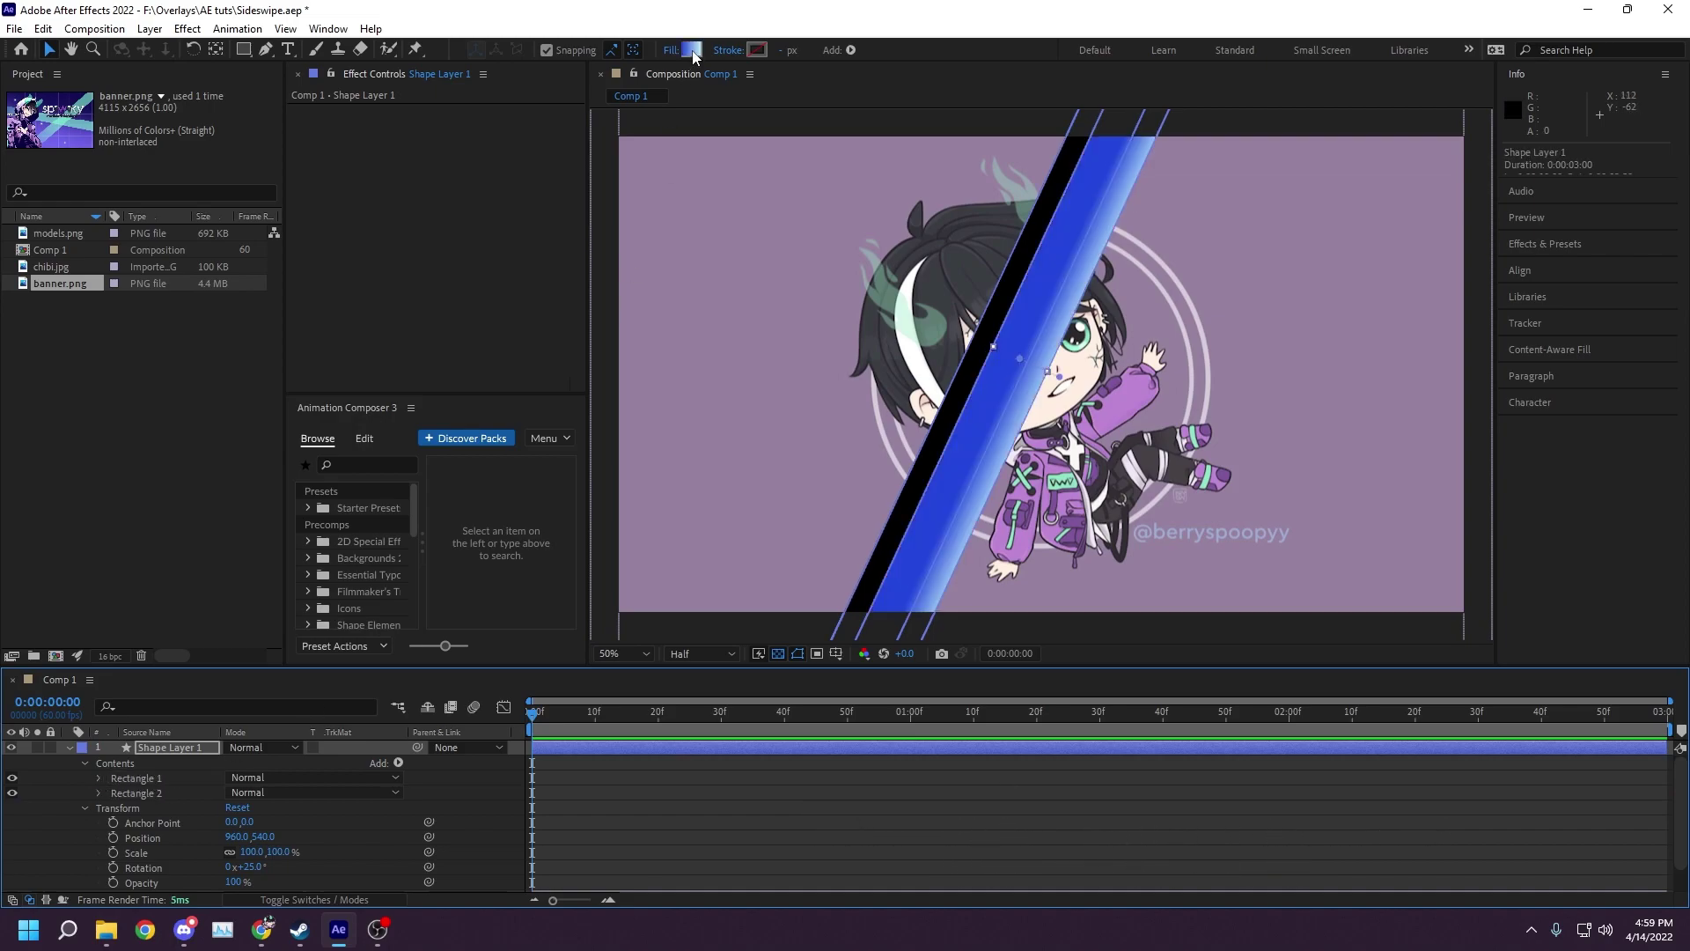
pyautogui.click(692, 51)
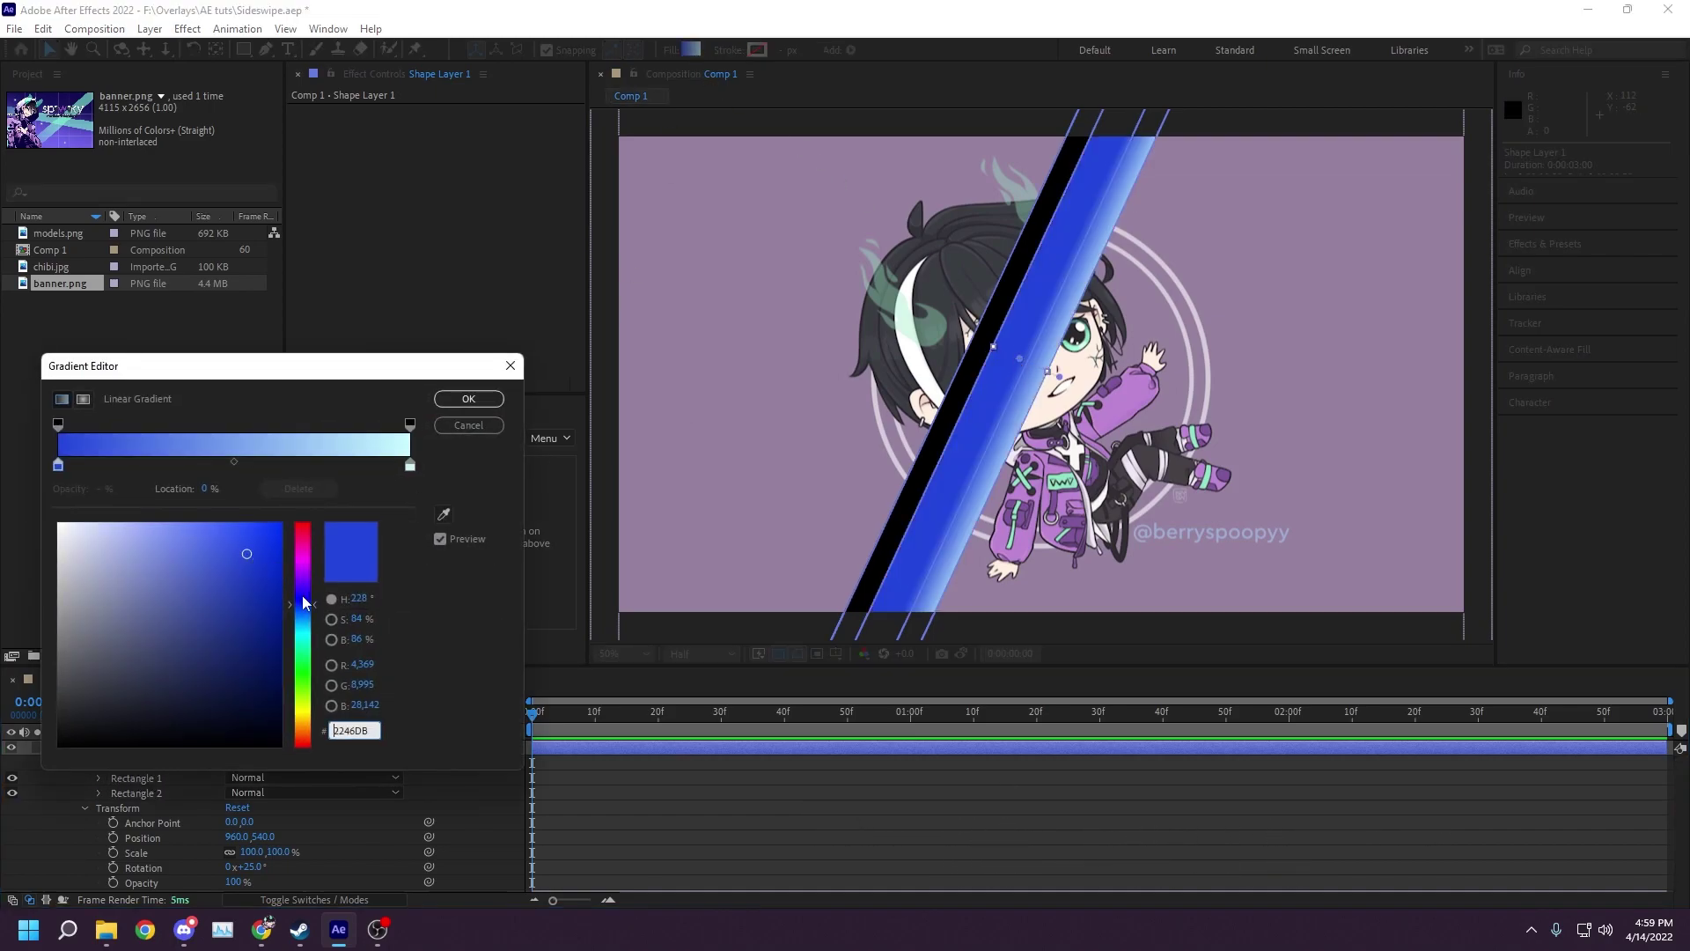
pyautogui.click(468, 399)
pyautogui.moveTo(60, 234); pyautogui.dragTo(1273, 483)
# - Sample light blue and a second artwork colour into Rectangle 1's two gradient stops
pyautogui.click(176, 763)
pyautogui.click(137, 808)
pyautogui.click(139, 793)
pyautogui.click(692, 49)
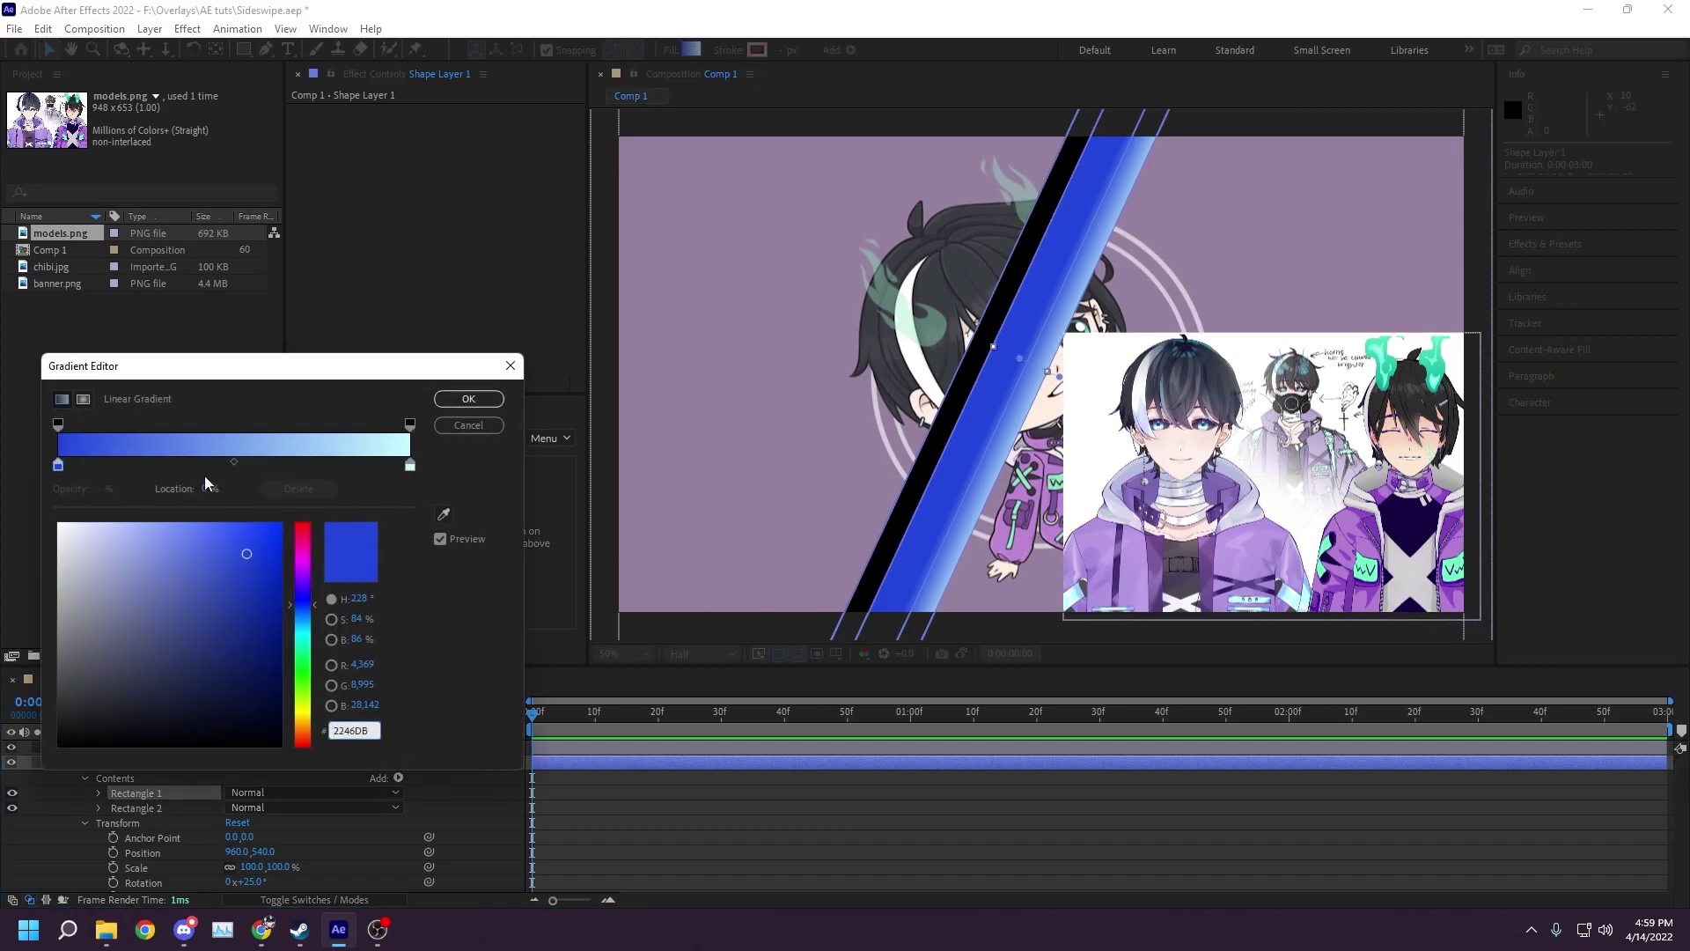
pyautogui.click(58, 464)
pyautogui.click(444, 515)
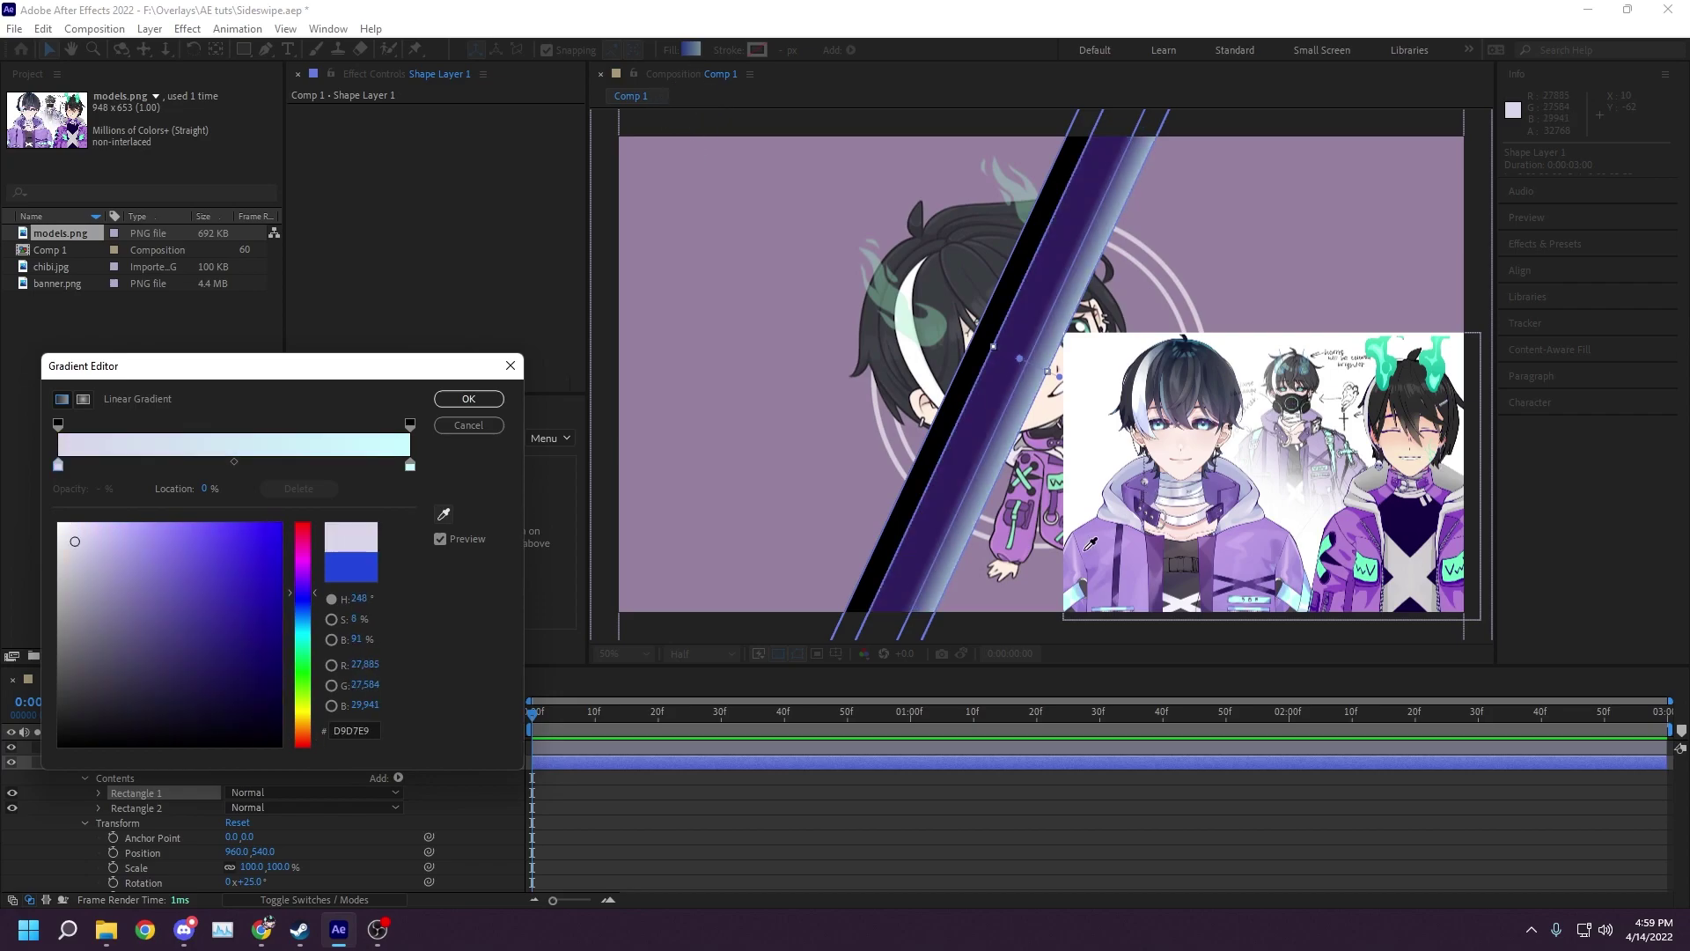
pyautogui.click(1081, 588)
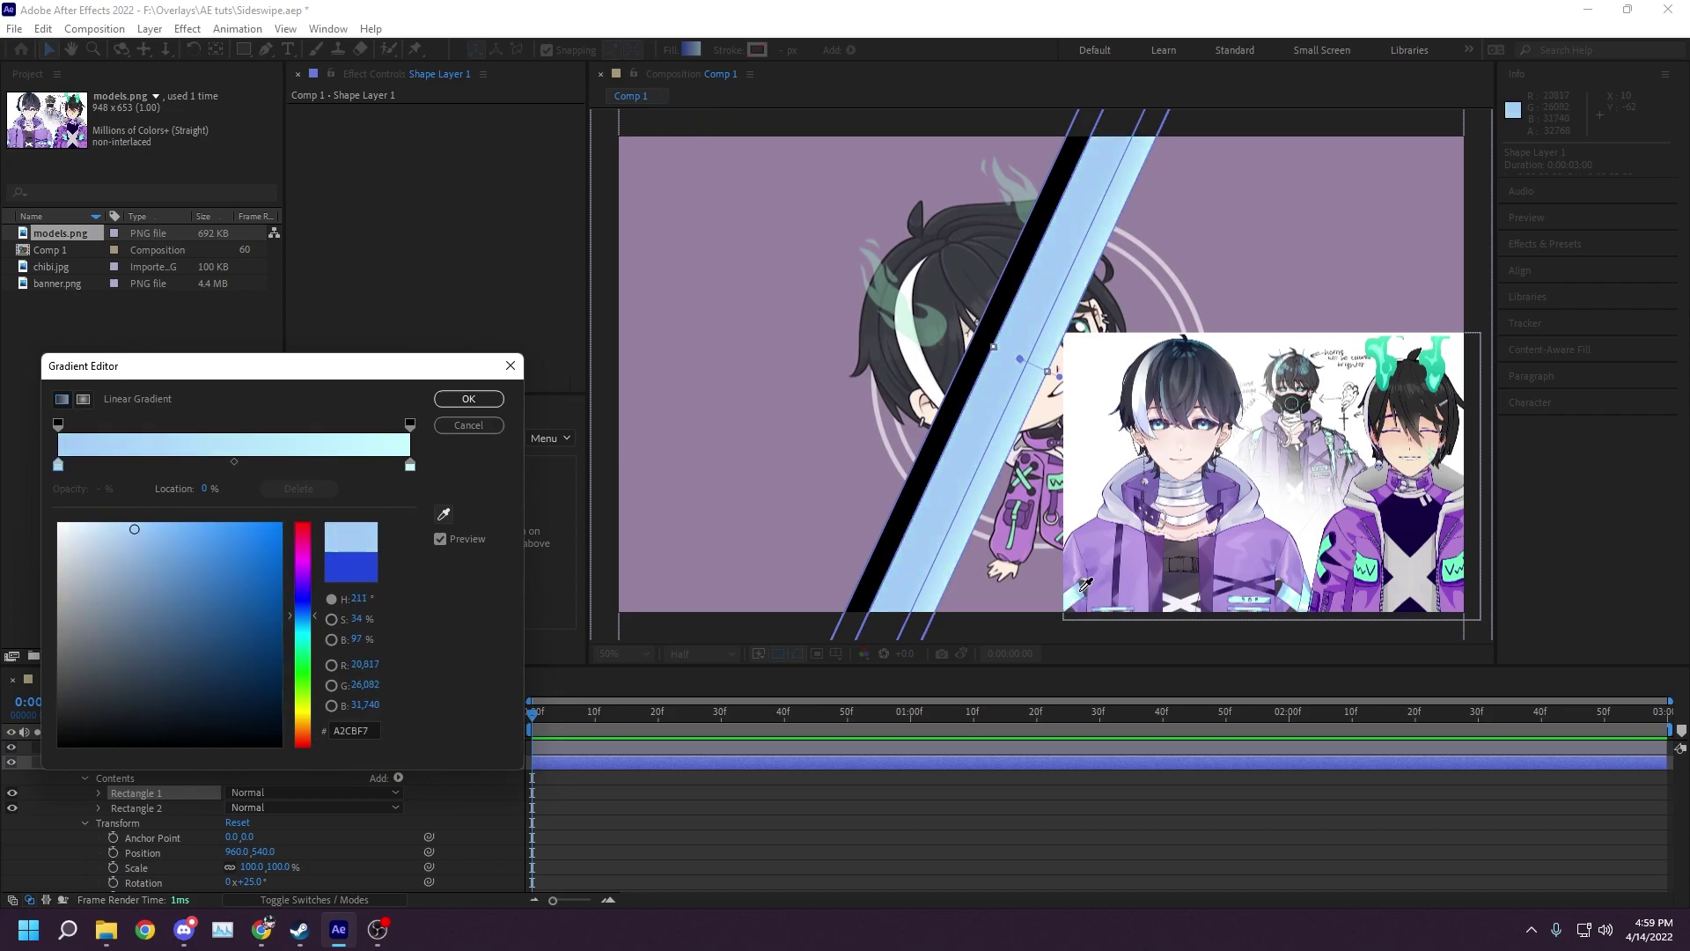
pyautogui.click(410, 465)
pyautogui.click(444, 513)
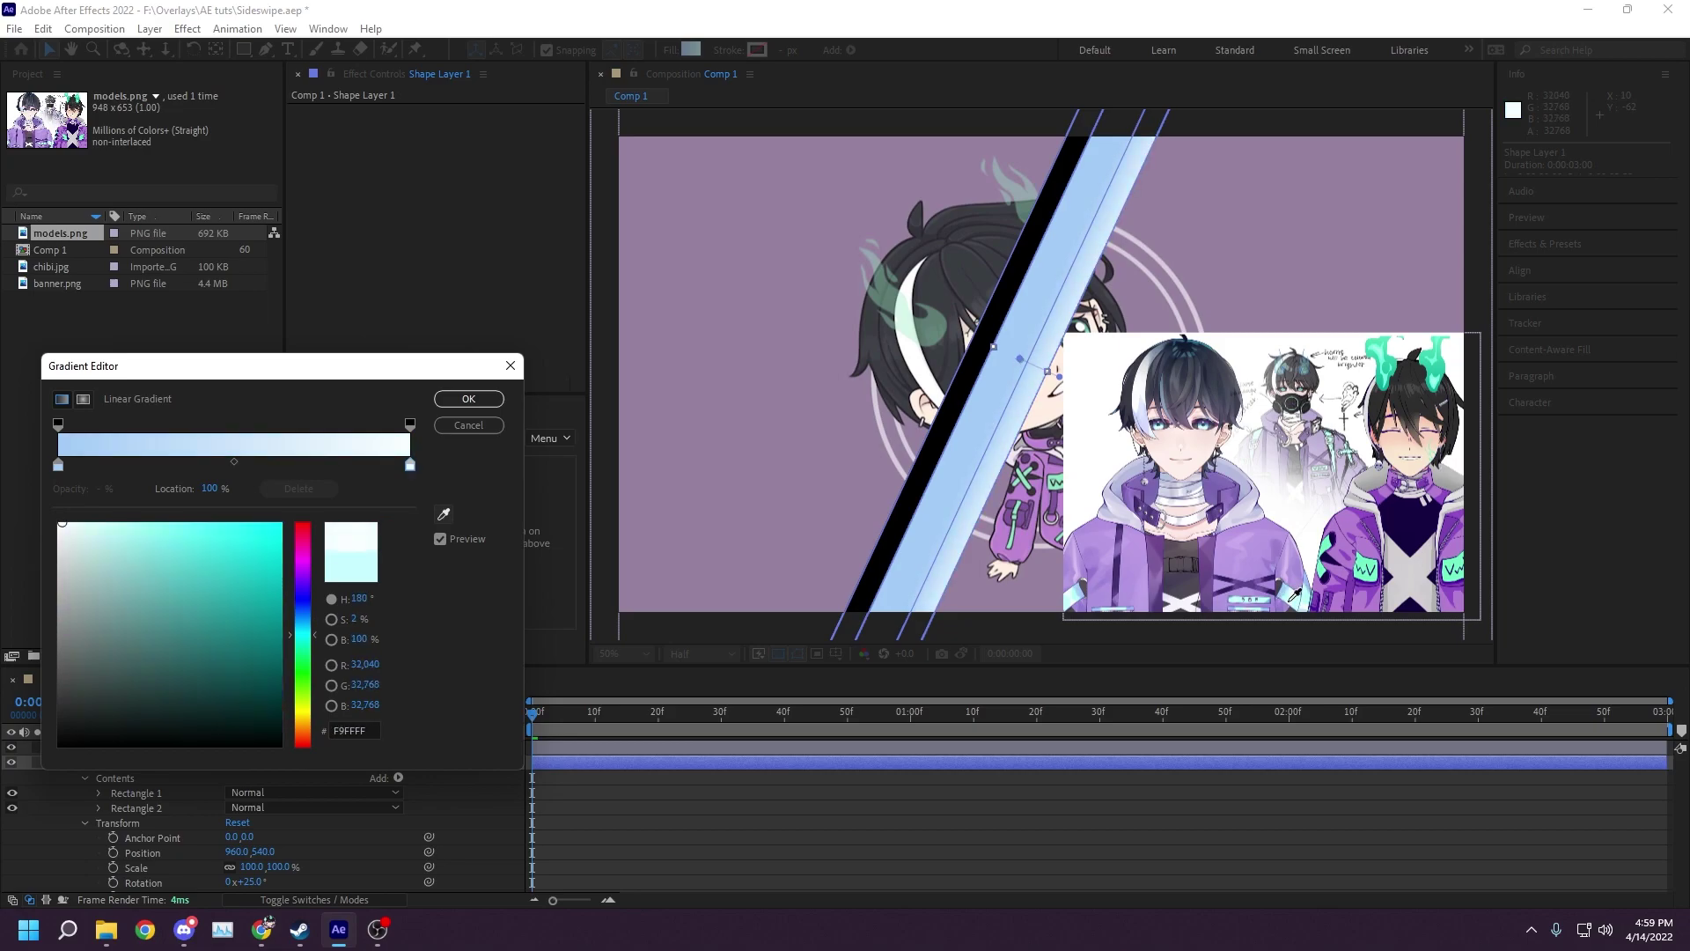
pyautogui.click(1294, 595)
pyautogui.click(468, 399)
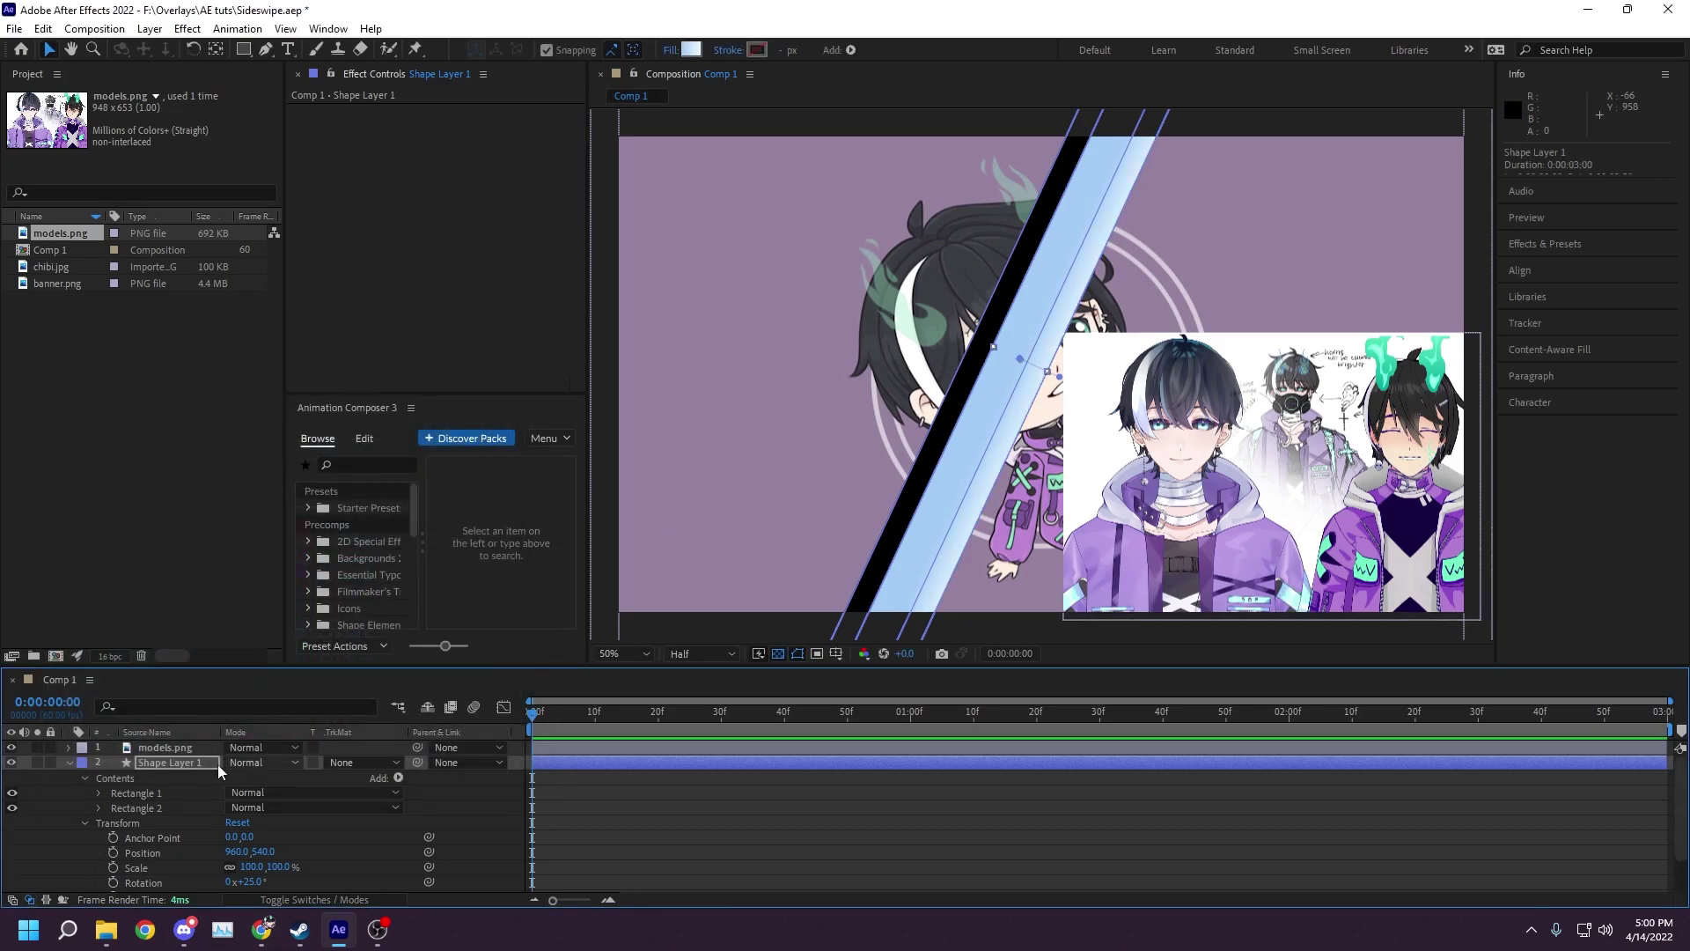
# - Fill Rectangle 2 with dark purple 32215A sampled from the artwork
pyautogui.click(137, 808)
pyautogui.click(691, 49)
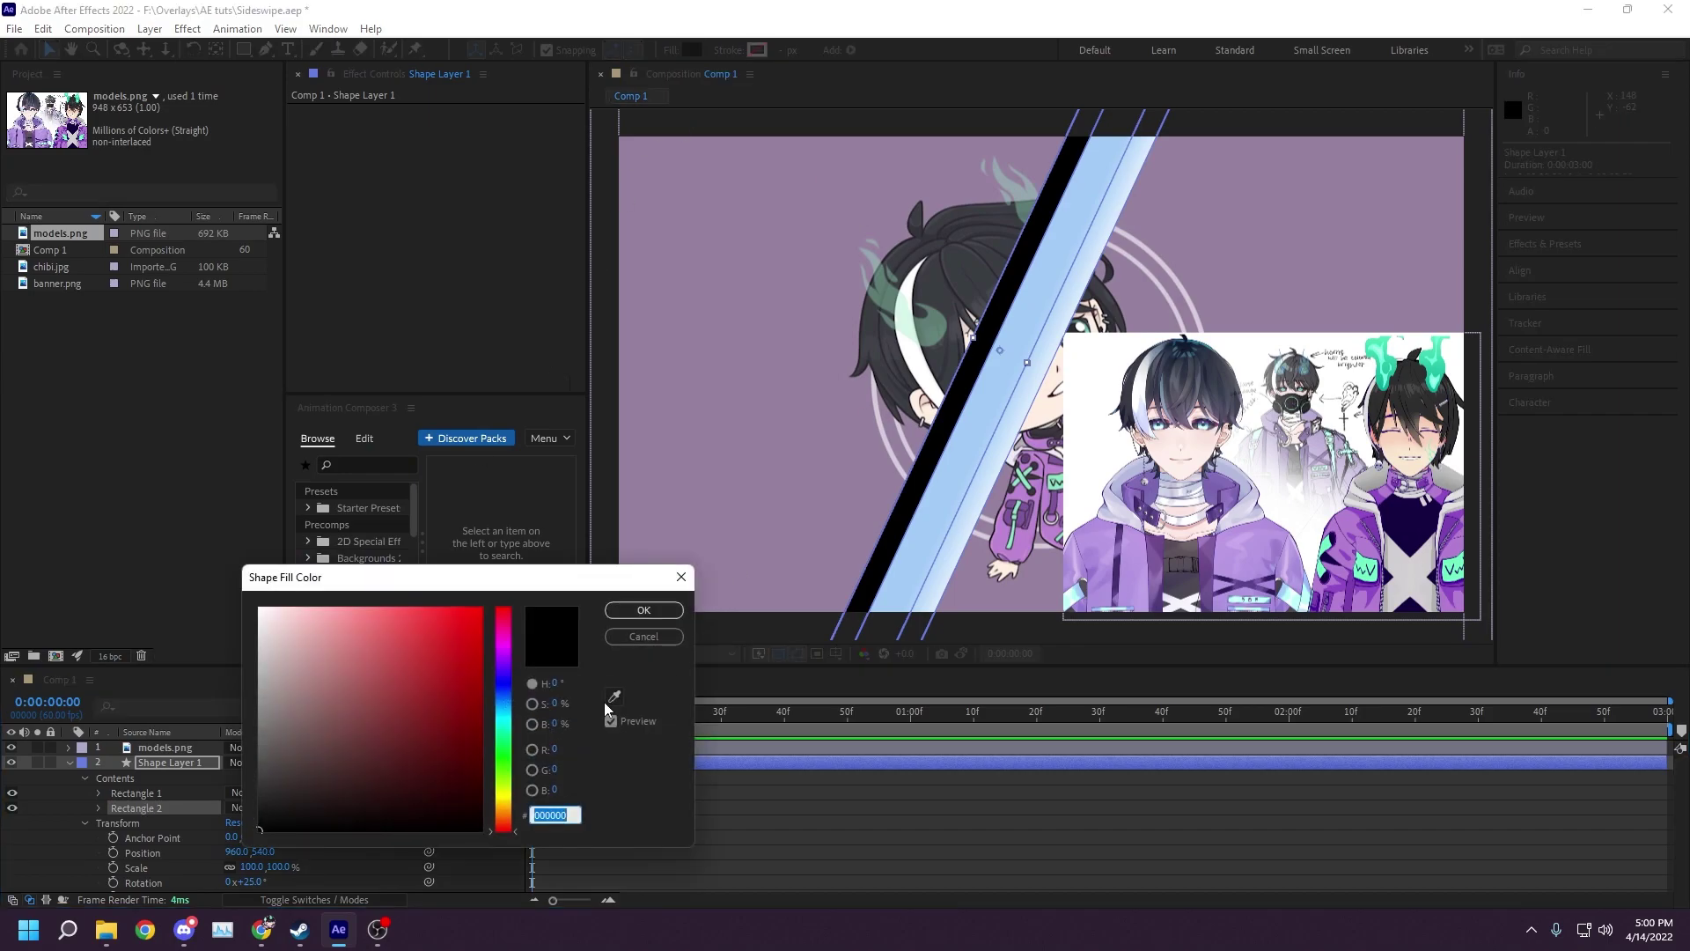
pyautogui.click(611, 700)
pyautogui.click(1212, 520)
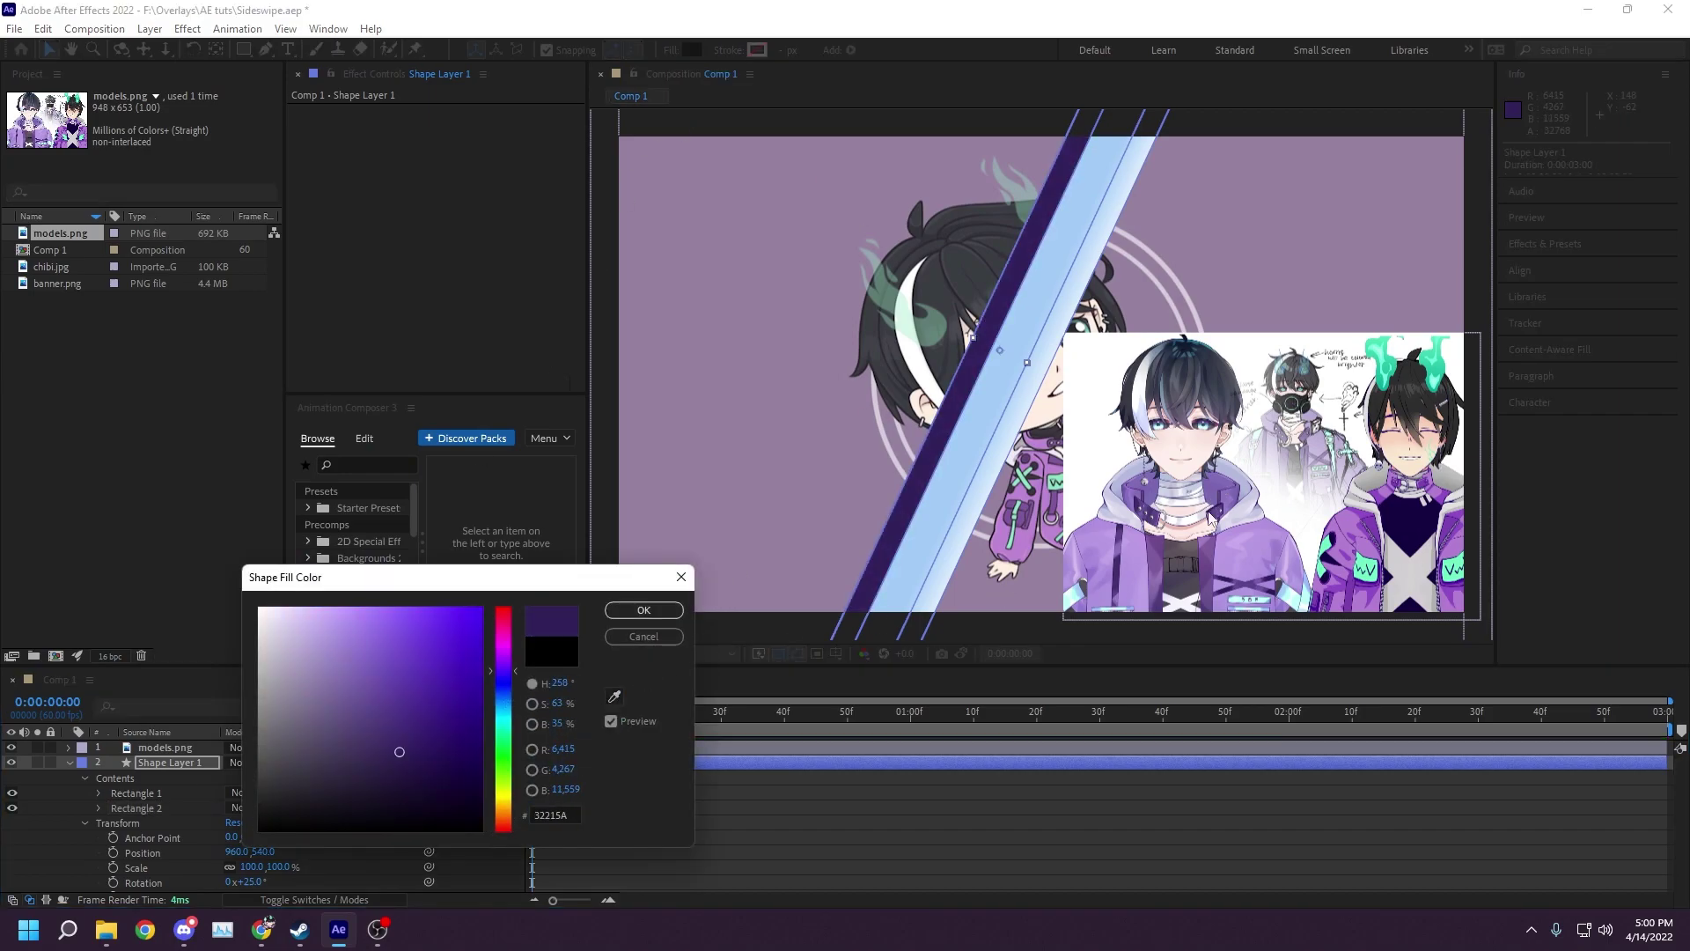
pyautogui.click(643, 610)
# - Recolour Rectangle 1's gradient to bright cyan fading to a slightly blue-tinted white
pyautogui.click(136, 793)
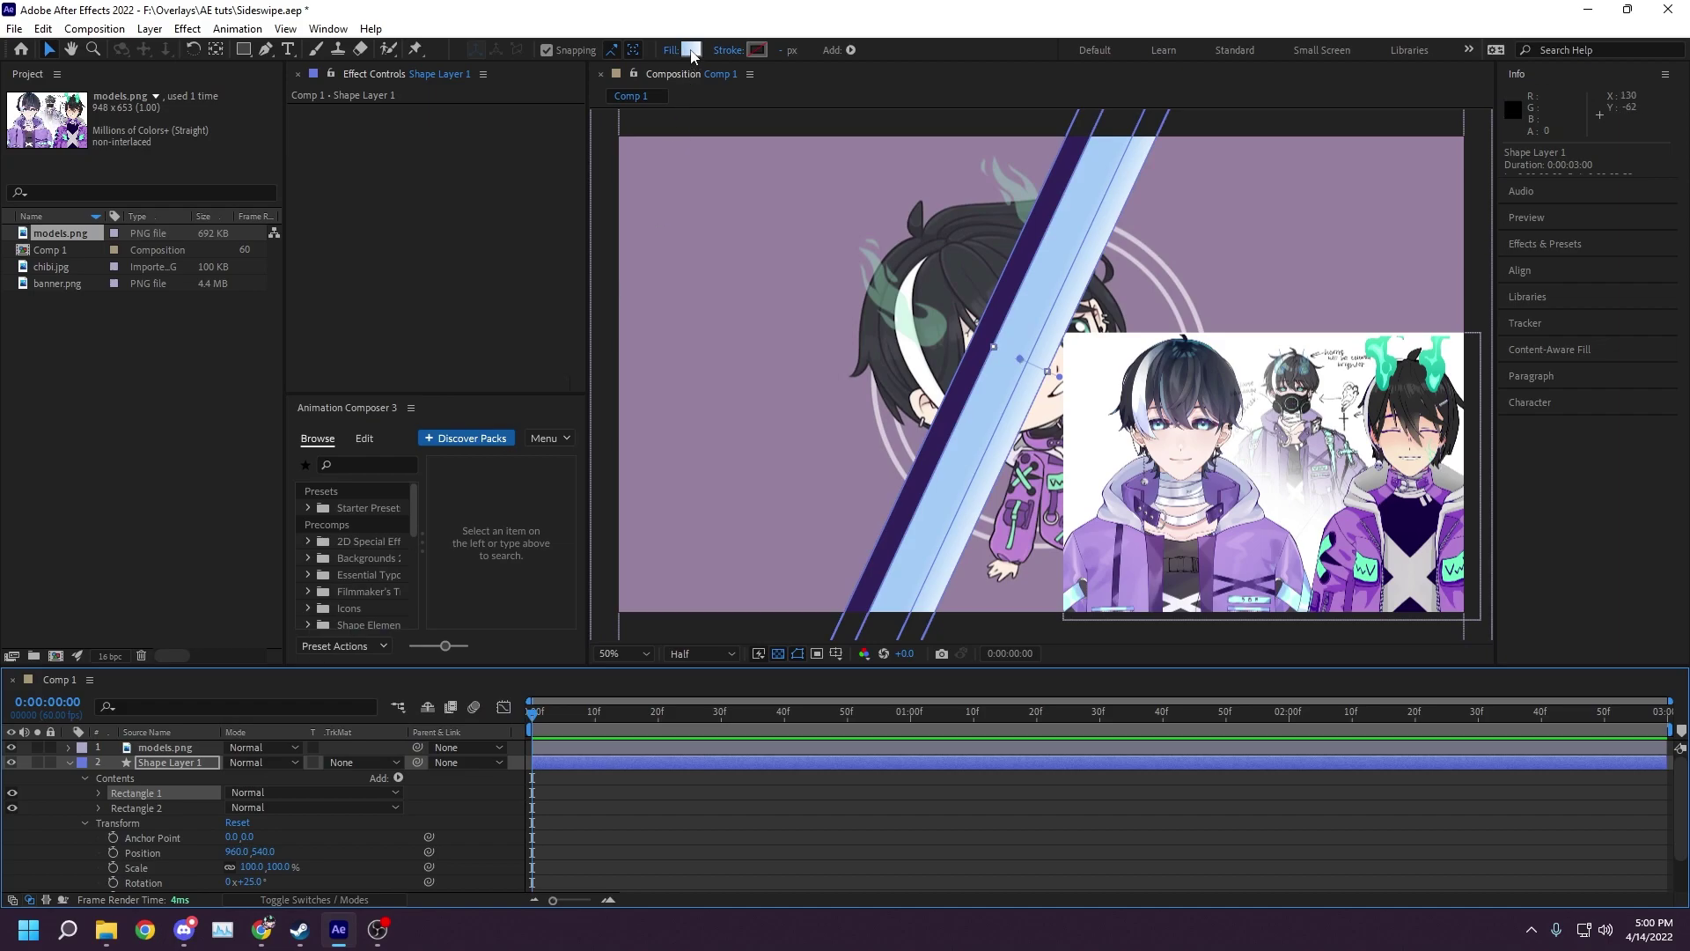
pyautogui.click(691, 50)
pyautogui.click(444, 514)
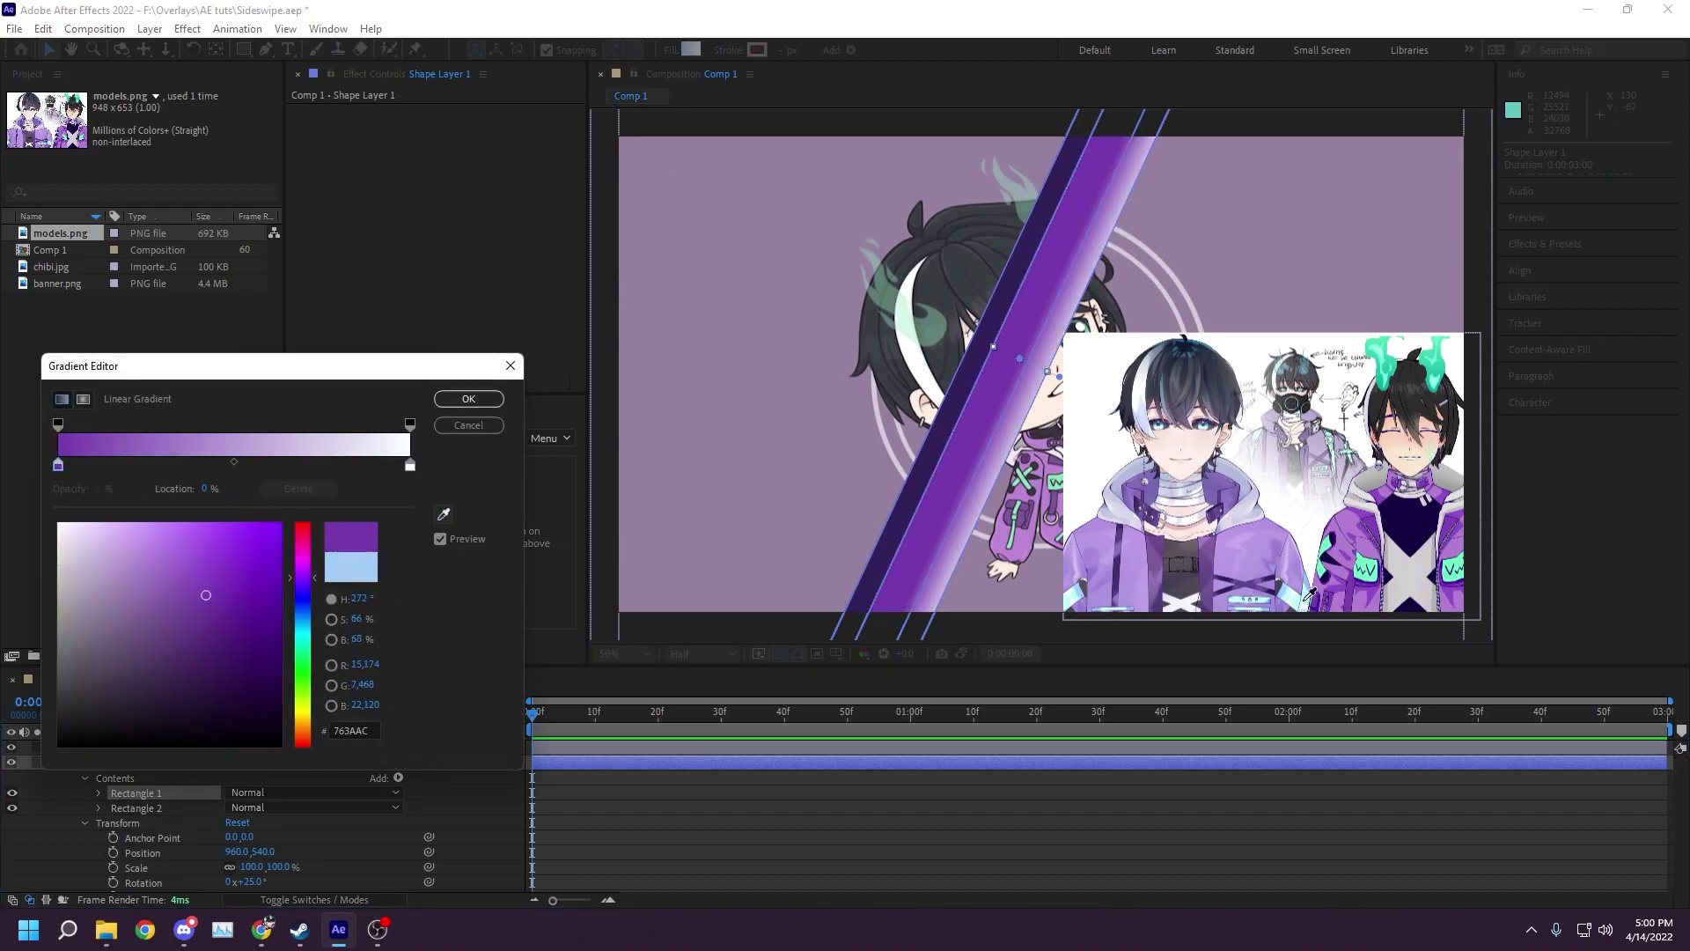
pyautogui.moveTo(156, 533); pyautogui.dragTo(178, 511)
pyautogui.click(410, 465)
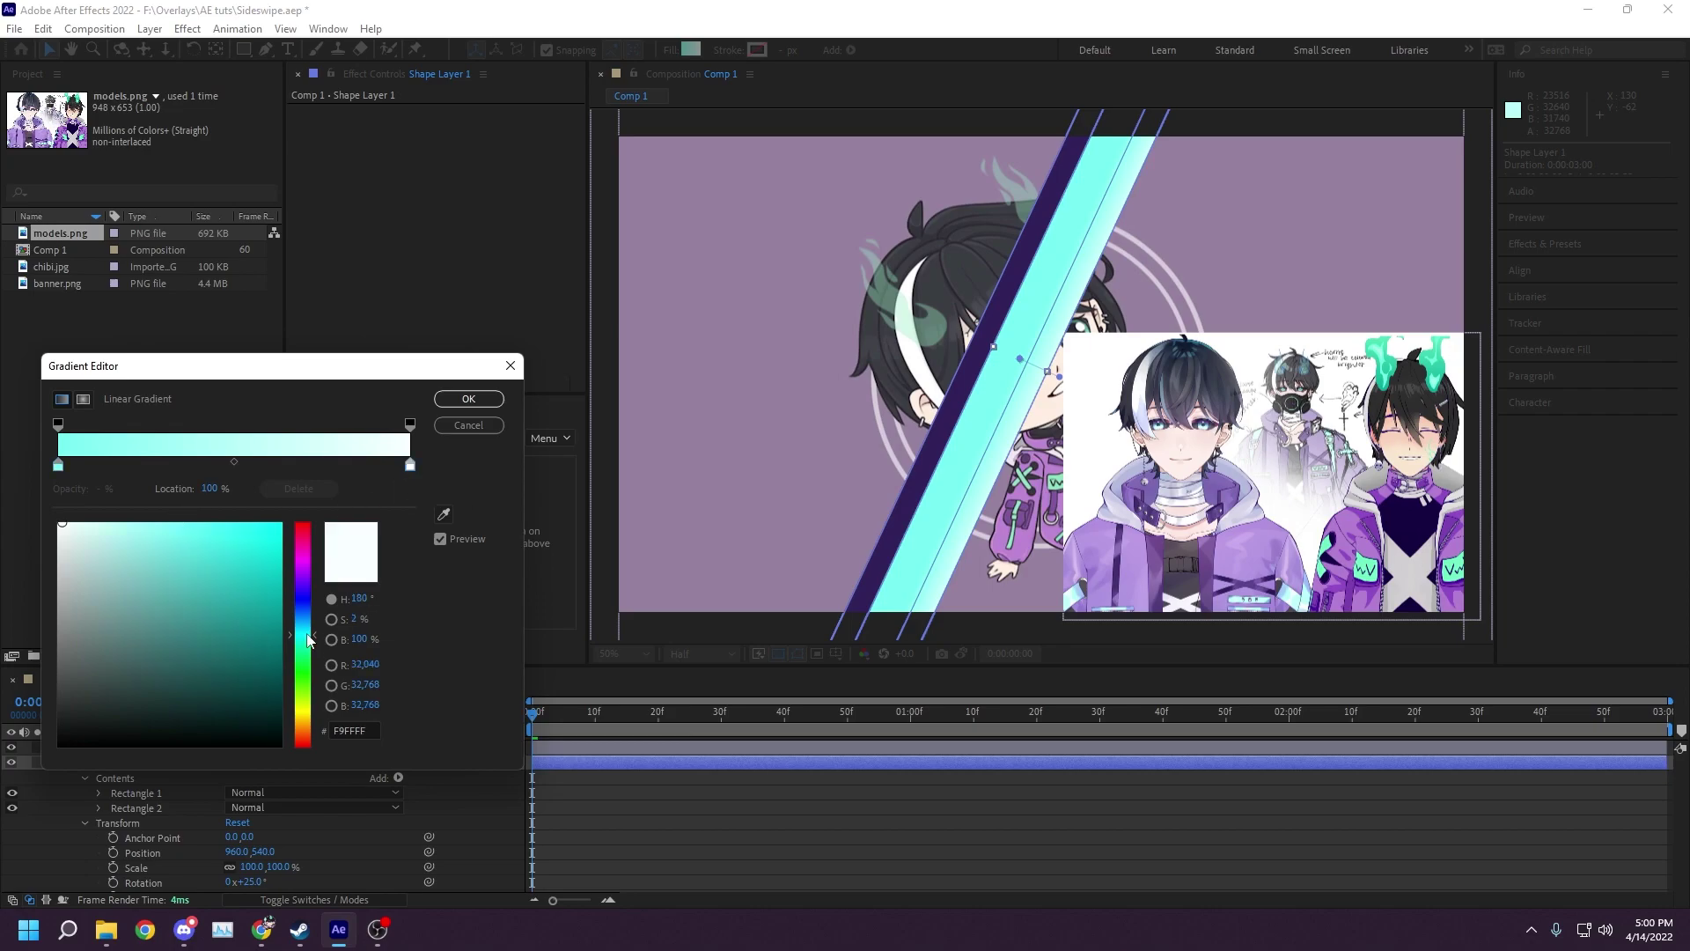
pyautogui.moveTo(308, 640); pyautogui.dragTo(309, 633)
pyautogui.click(468, 399)
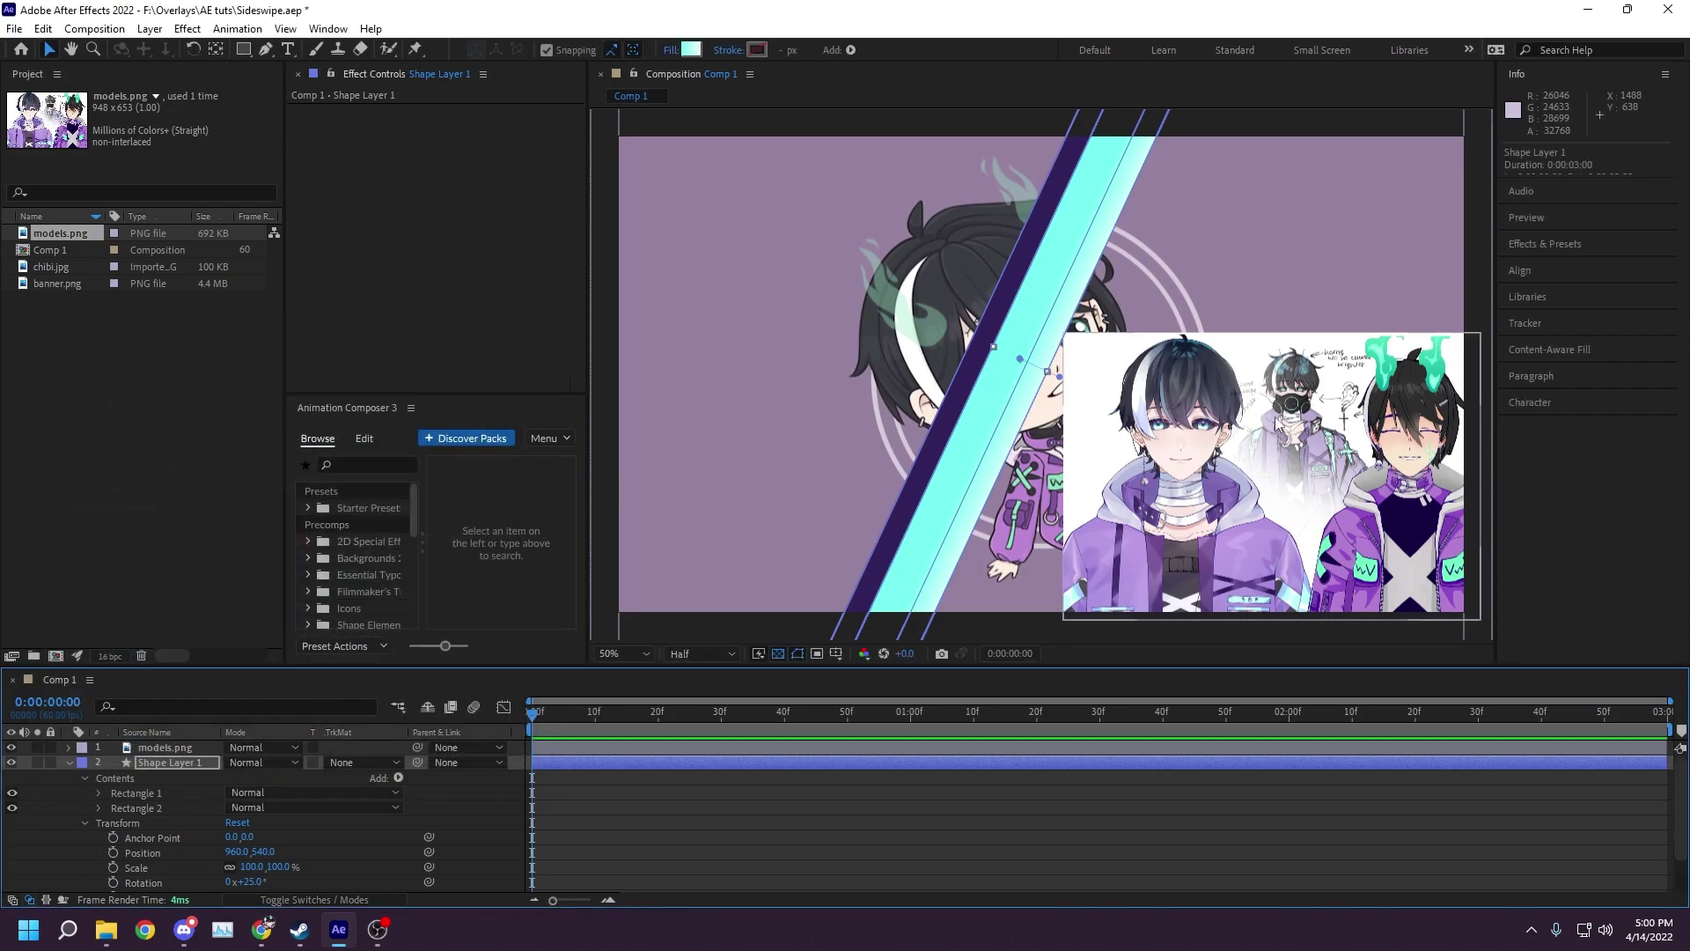
pyautogui.click(144, 794)
# - Collapse Shape Layer 1 and duplicate it as Shape Layer 2
pyautogui.rightClick(167, 791)
pyautogui.click(169, 796)
pyautogui.click(70, 763)
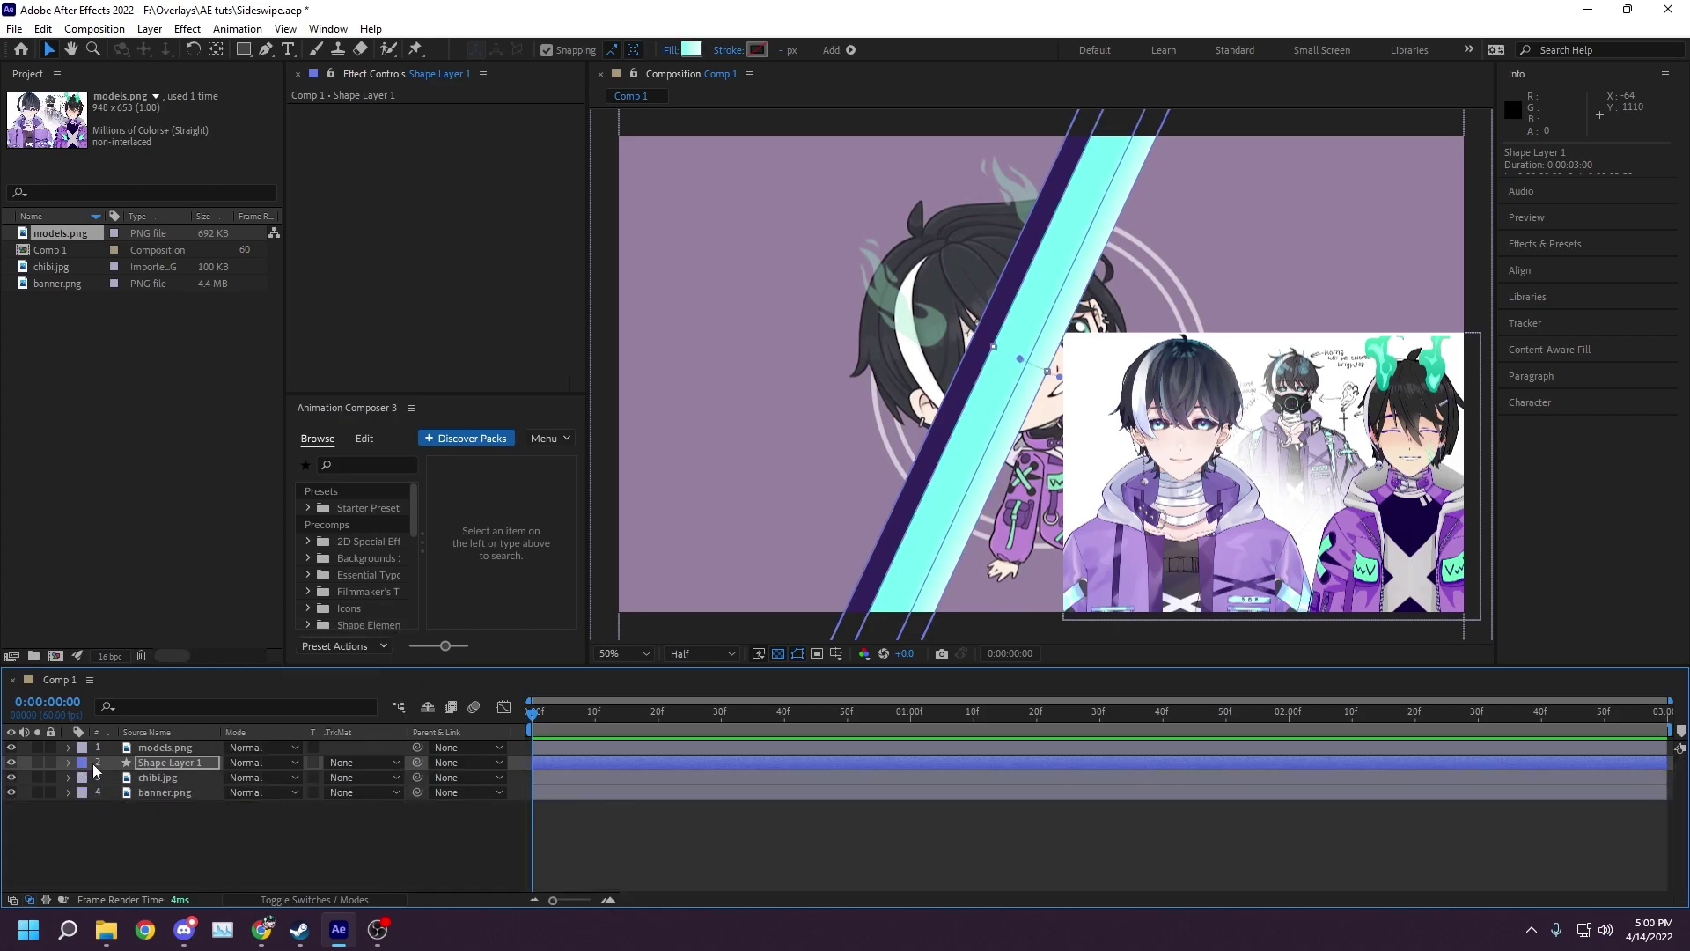
pyautogui.rightClick(144, 824)
pyautogui.moveTo(203, 606)
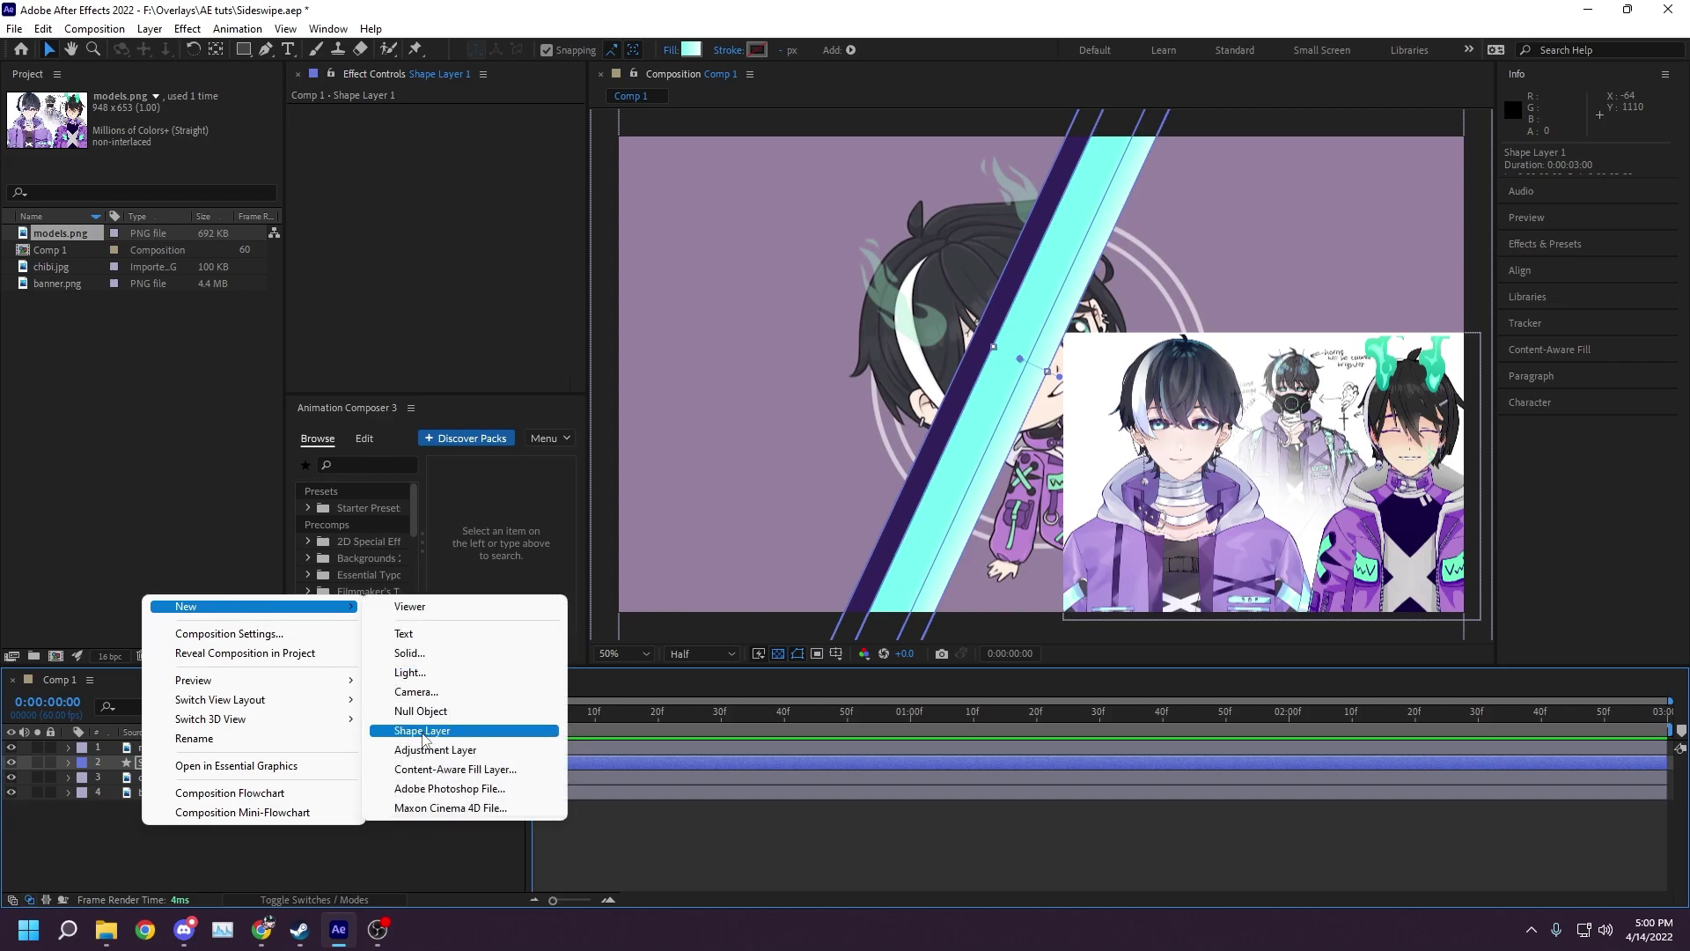
pyautogui.click(160, 759)
pyautogui.rightClick(151, 765)
pyautogui.click(150, 766)
pyautogui.hotkey('ctrl', 'd')
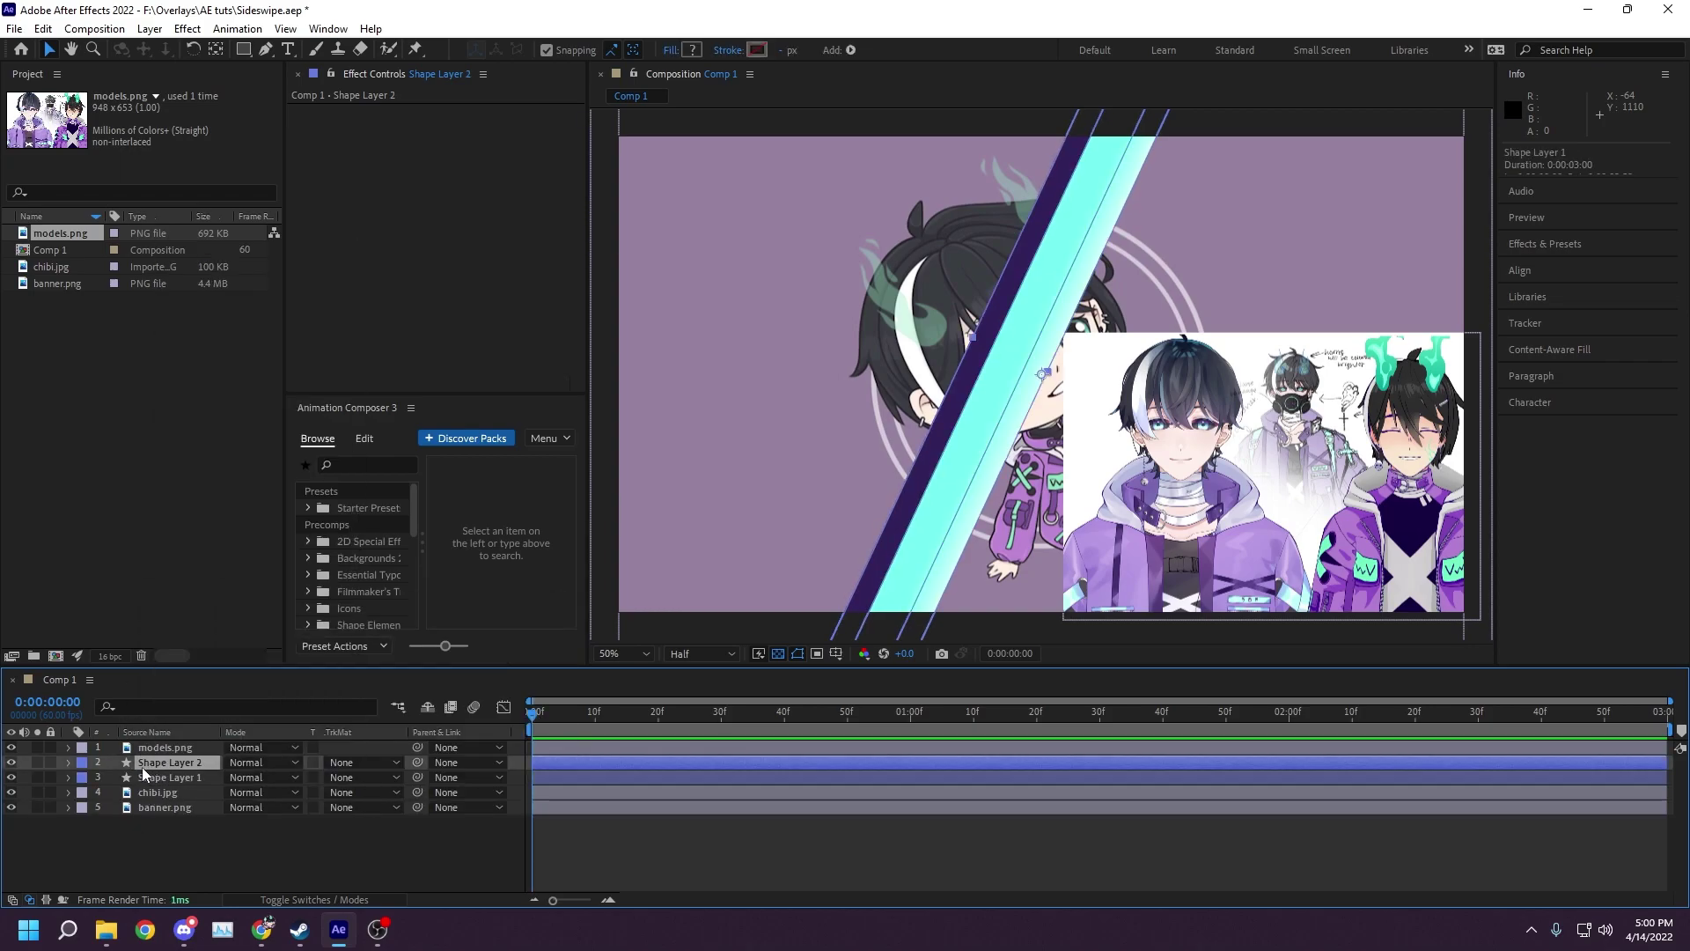
# - Hide Shape Layer 2's cyan Rectangle 1 so only its dark stripe shows, then collapse both layers
pyautogui.click(70, 775)
pyautogui.scroll(-1, 141, 805)
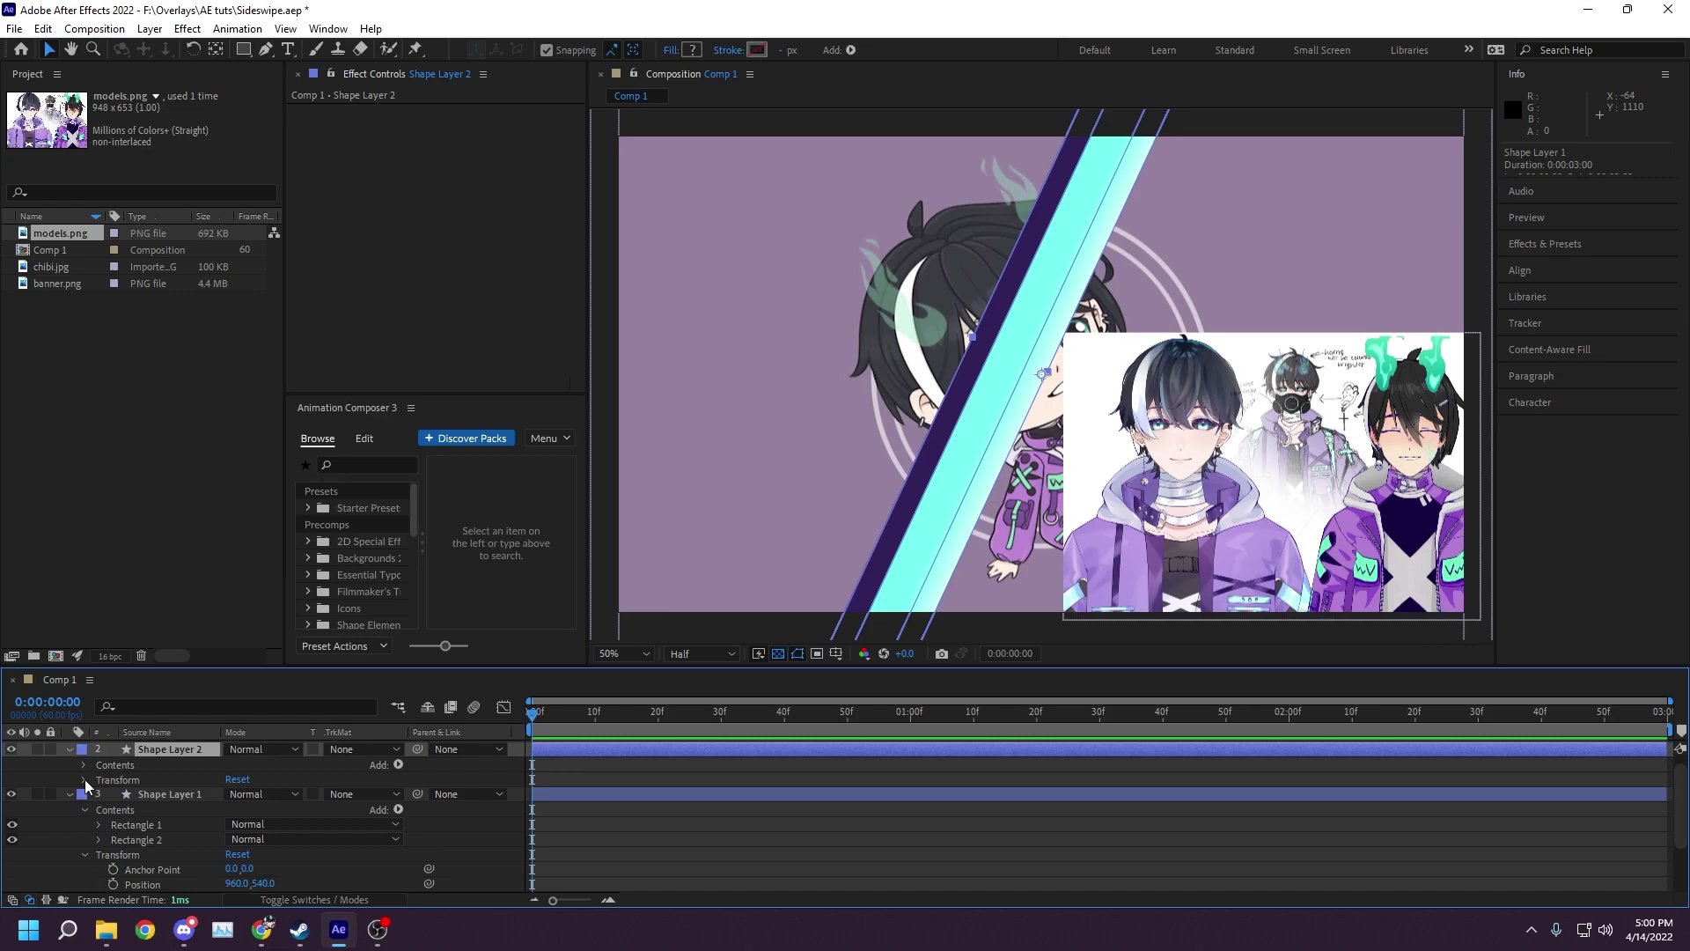
pyautogui.scroll(2, 88, 775)
pyautogui.click(70, 763)
pyautogui.click(12, 779)
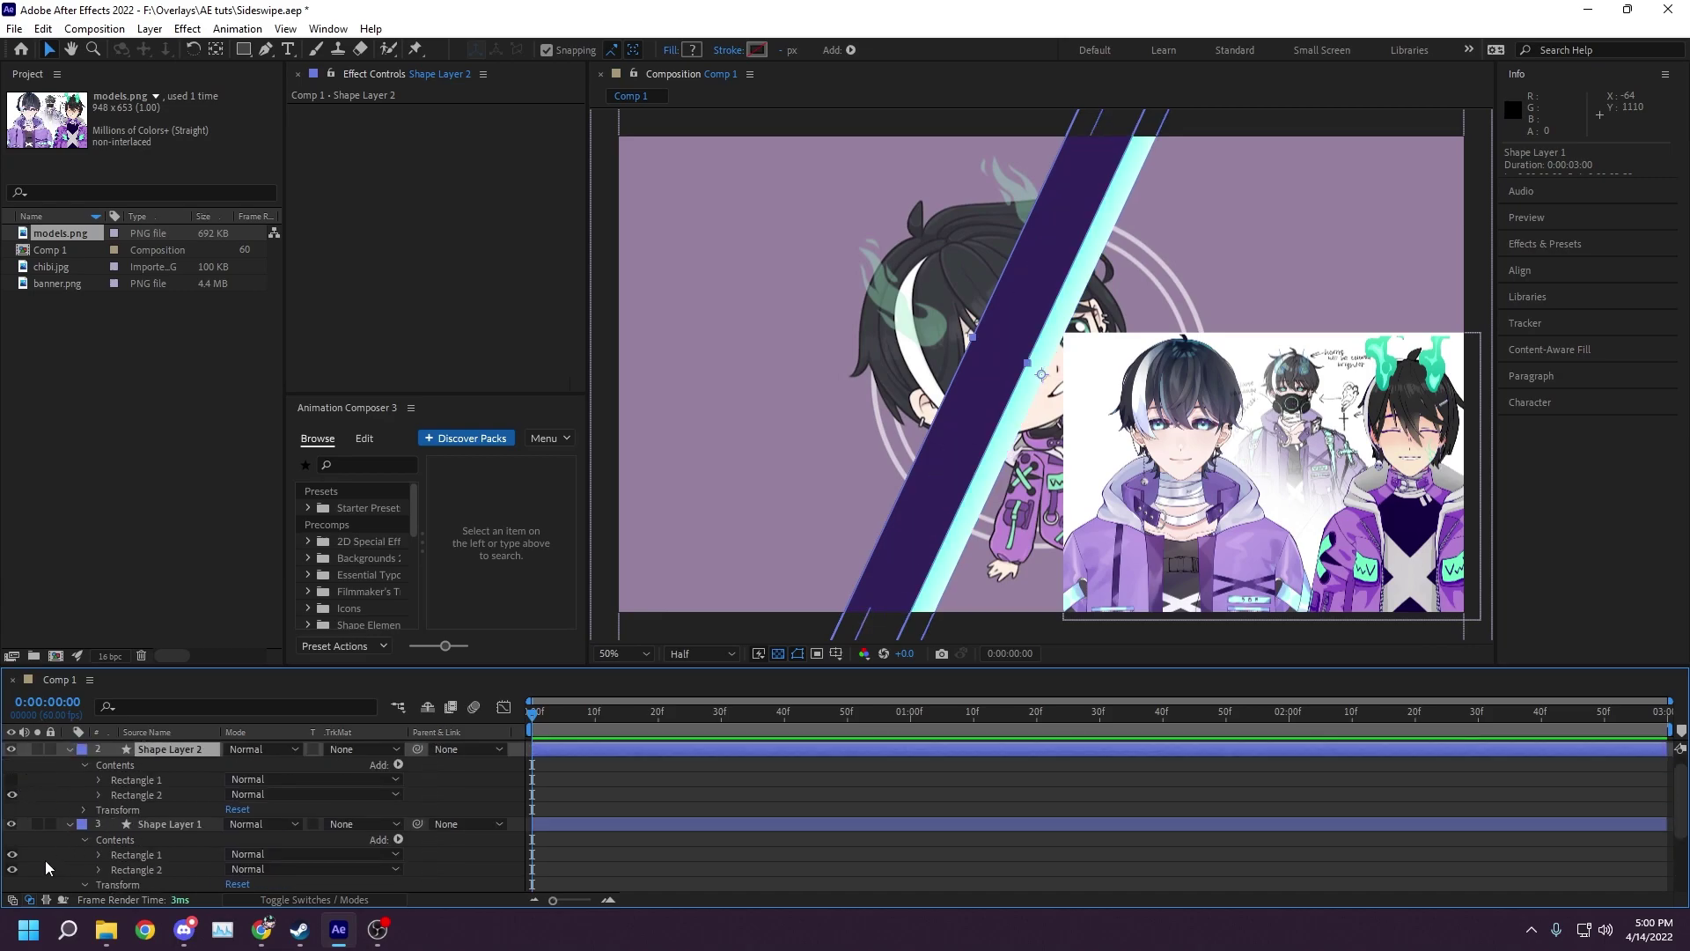
pyautogui.click(159, 803)
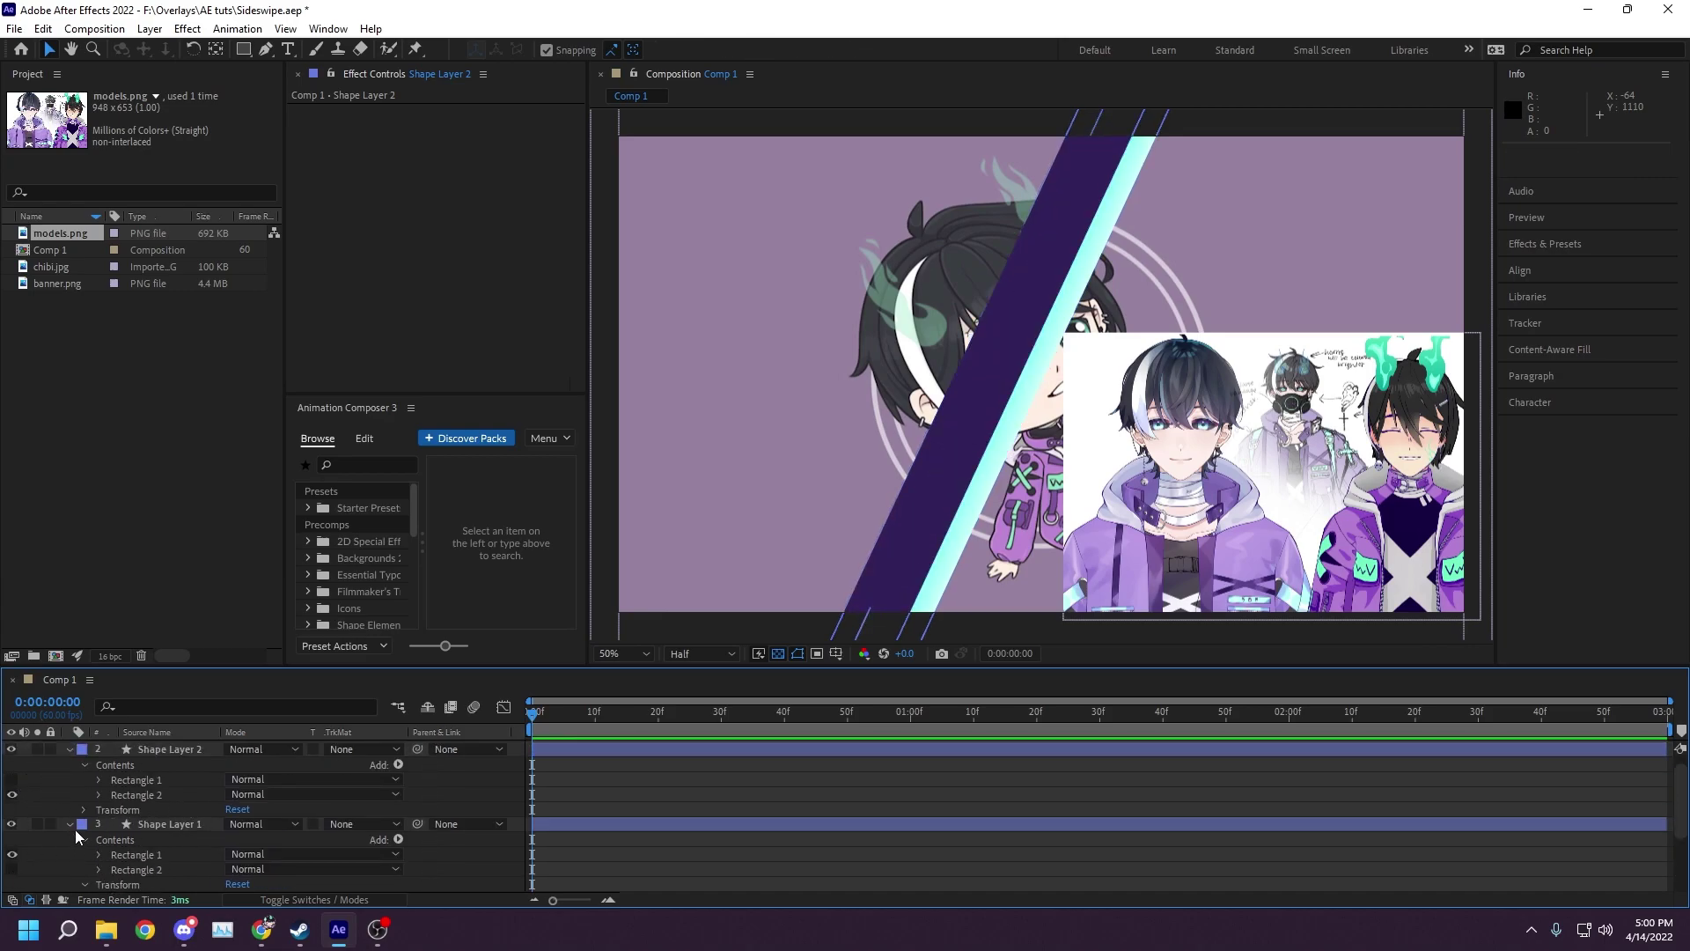
pyautogui.click(70, 824)
pyautogui.click(70, 762)
pyautogui.click(11, 762)
pyautogui.click(12, 763)
# - Move Shape Layer 1 above Shape Layer 2, give it a Drop Shadow, and rotate the shadow angle
pyautogui.moveTo(164, 777); pyautogui.dragTo(164, 760)
pyautogui.rightClick(163, 760)
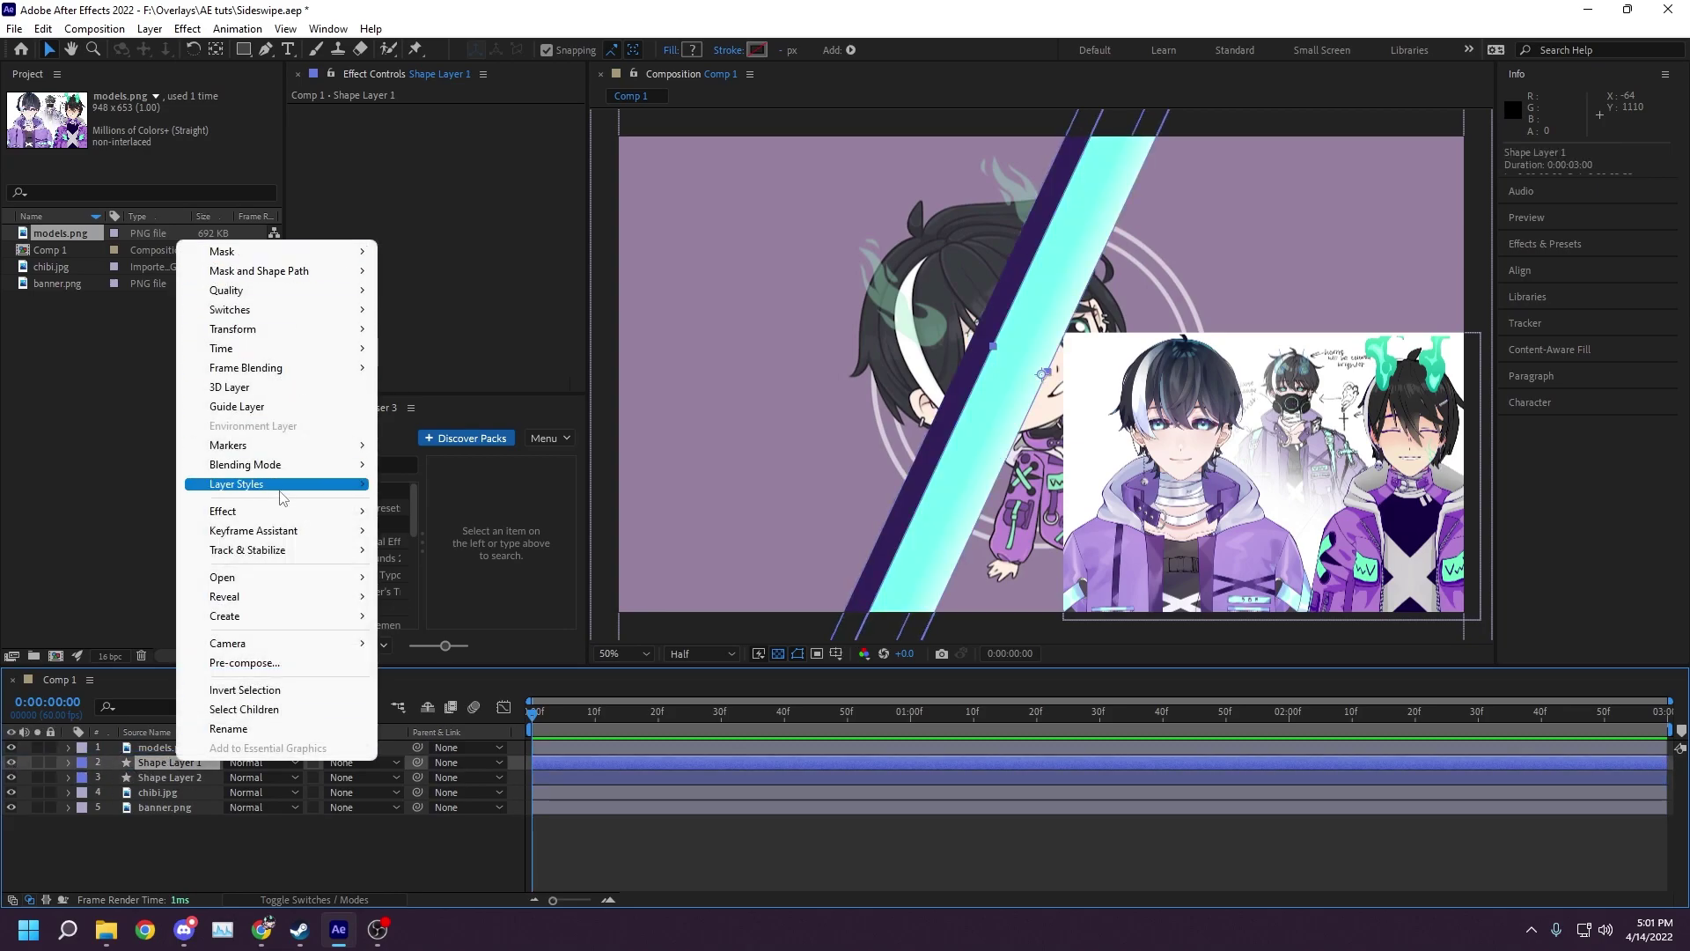
pyautogui.moveTo(339, 329)
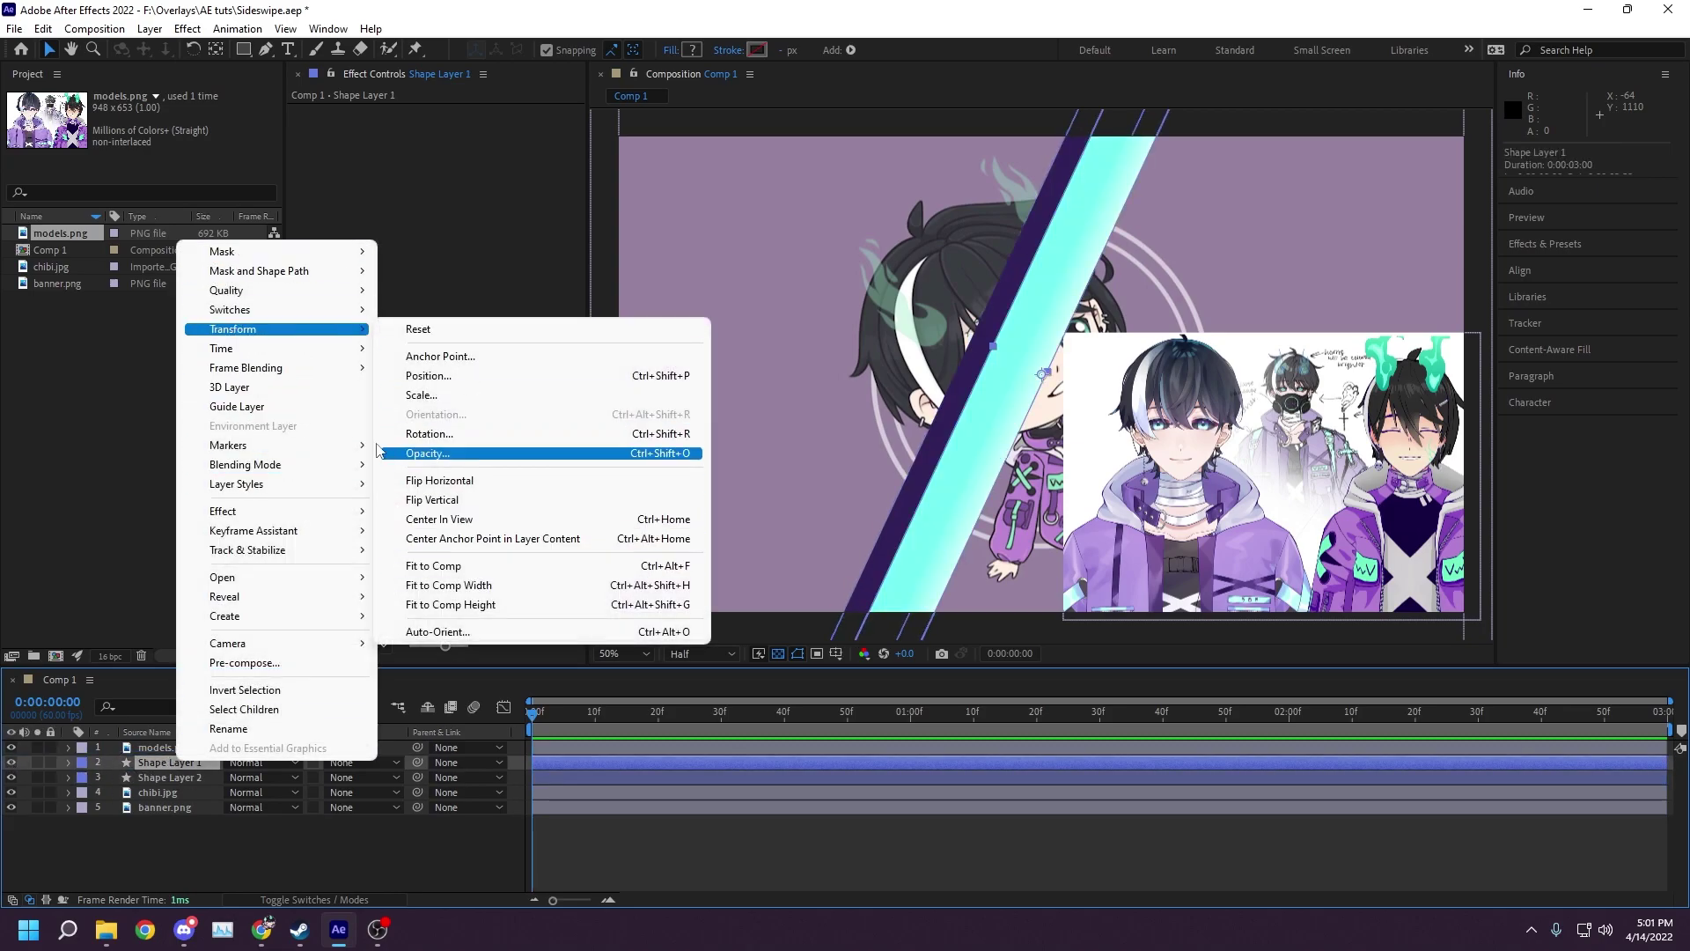
pyautogui.moveTo(321, 489)
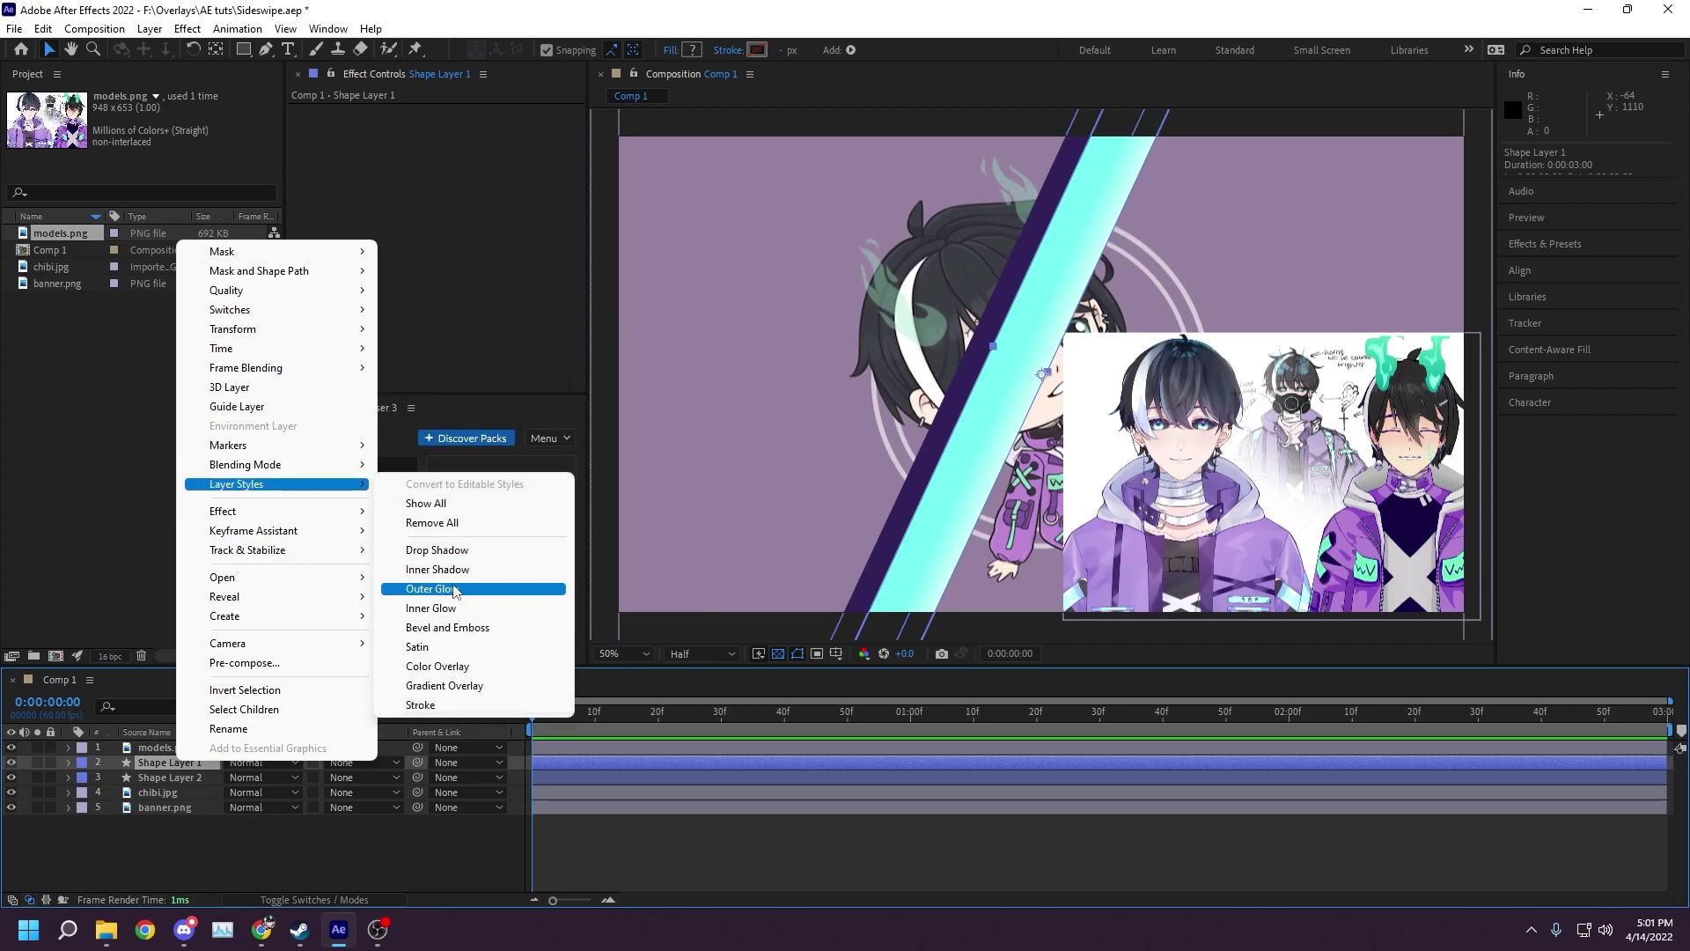
pyautogui.click(453, 552)
pyautogui.press('.')
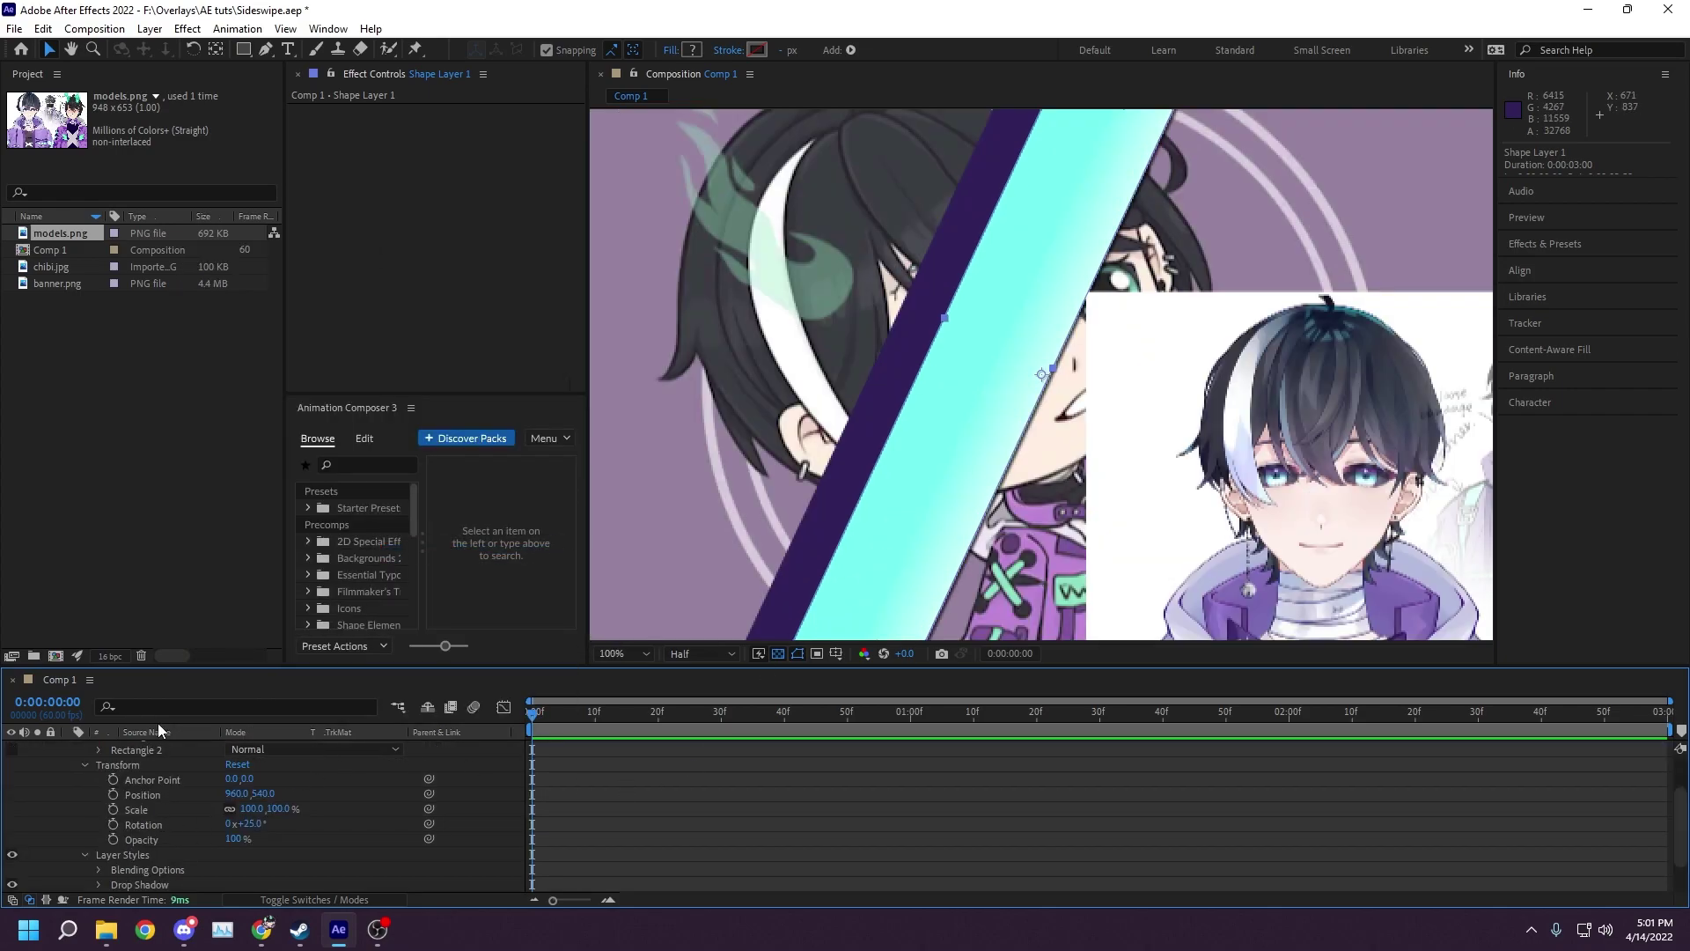
pyautogui.scroll(-2, 156, 861)
pyautogui.click(99, 839)
pyautogui.scroll(-3, 240, 790)
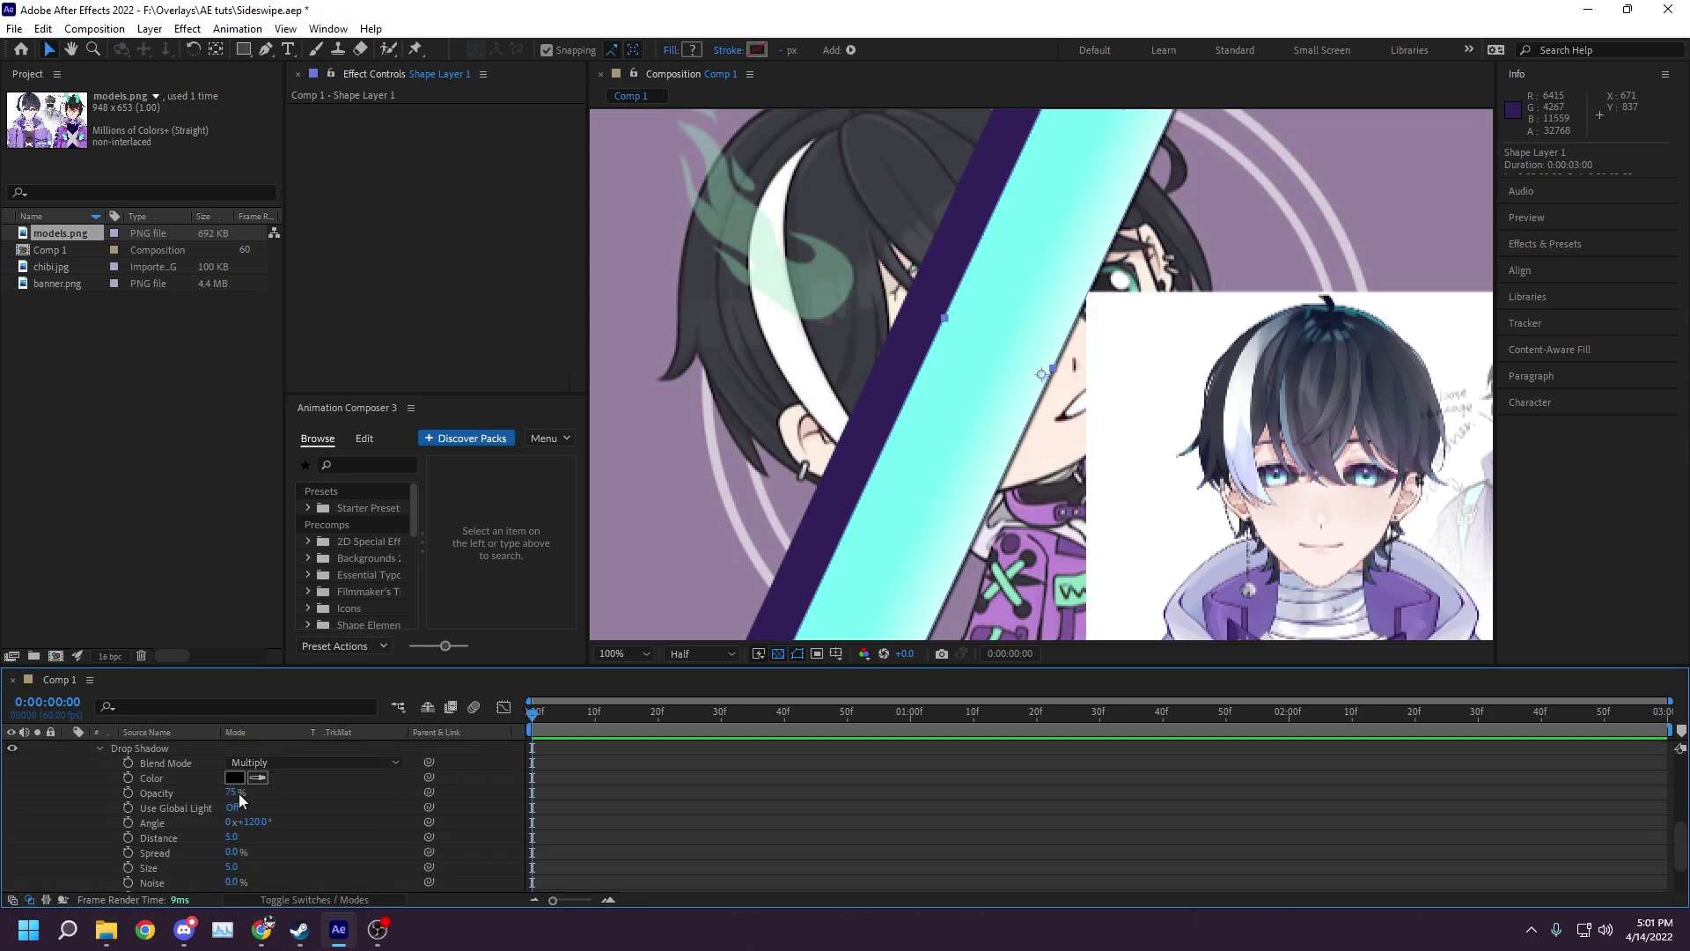
pyautogui.moveTo(253, 829)
pyautogui.mouseDown()
pyautogui.moveTo(167, 808)
pyautogui.moveTo(258, 838)
pyautogui.mouseUp()
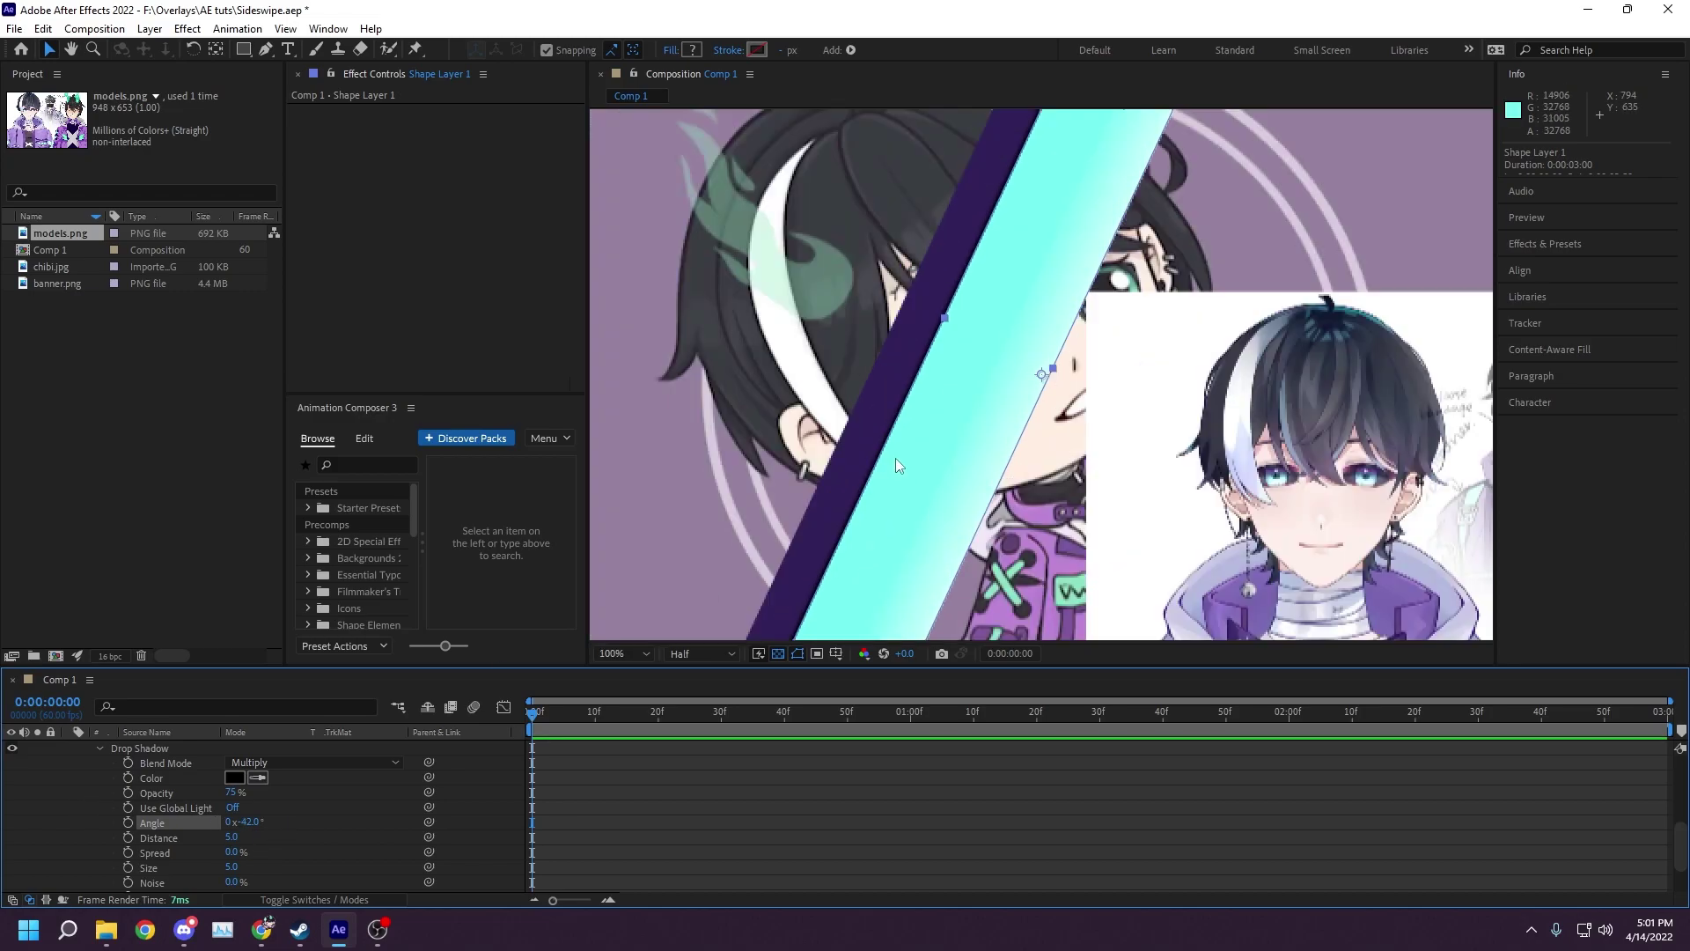
pyautogui.scroll(-2, 894, 458)
pyautogui.scroll(2, 1041, 374)
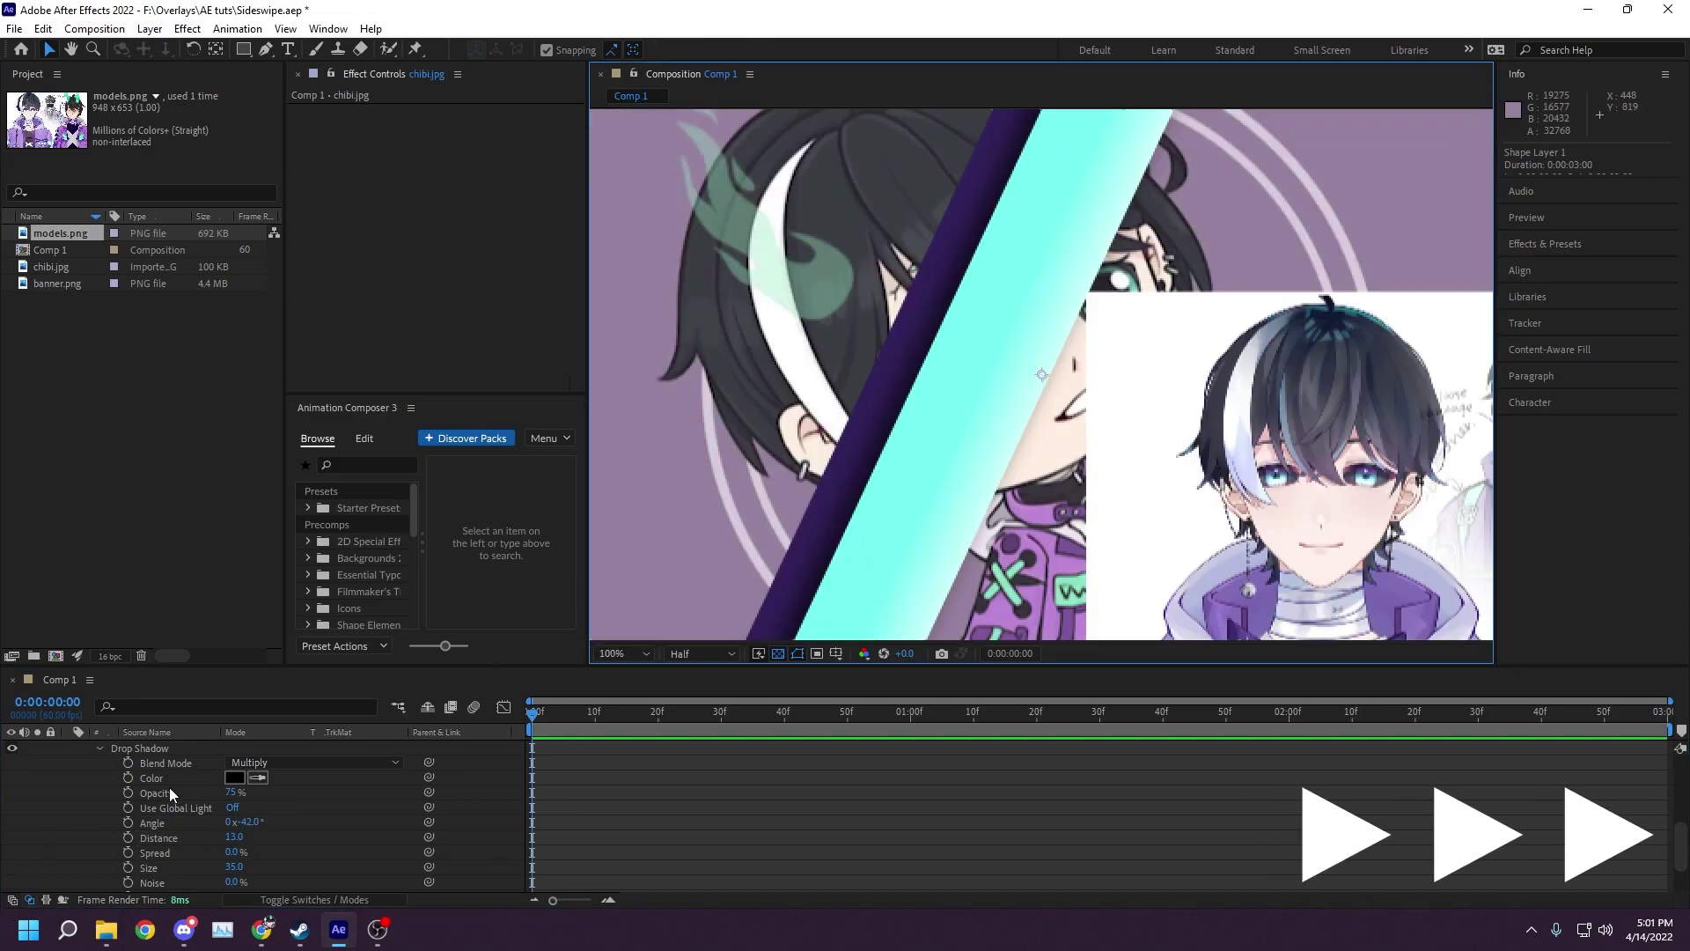
pyautogui.scroll(5, 177, 793)
# - Adjust Shape Layer 1's drop shadow Angle property
pyautogui.rightClick(163, 748)
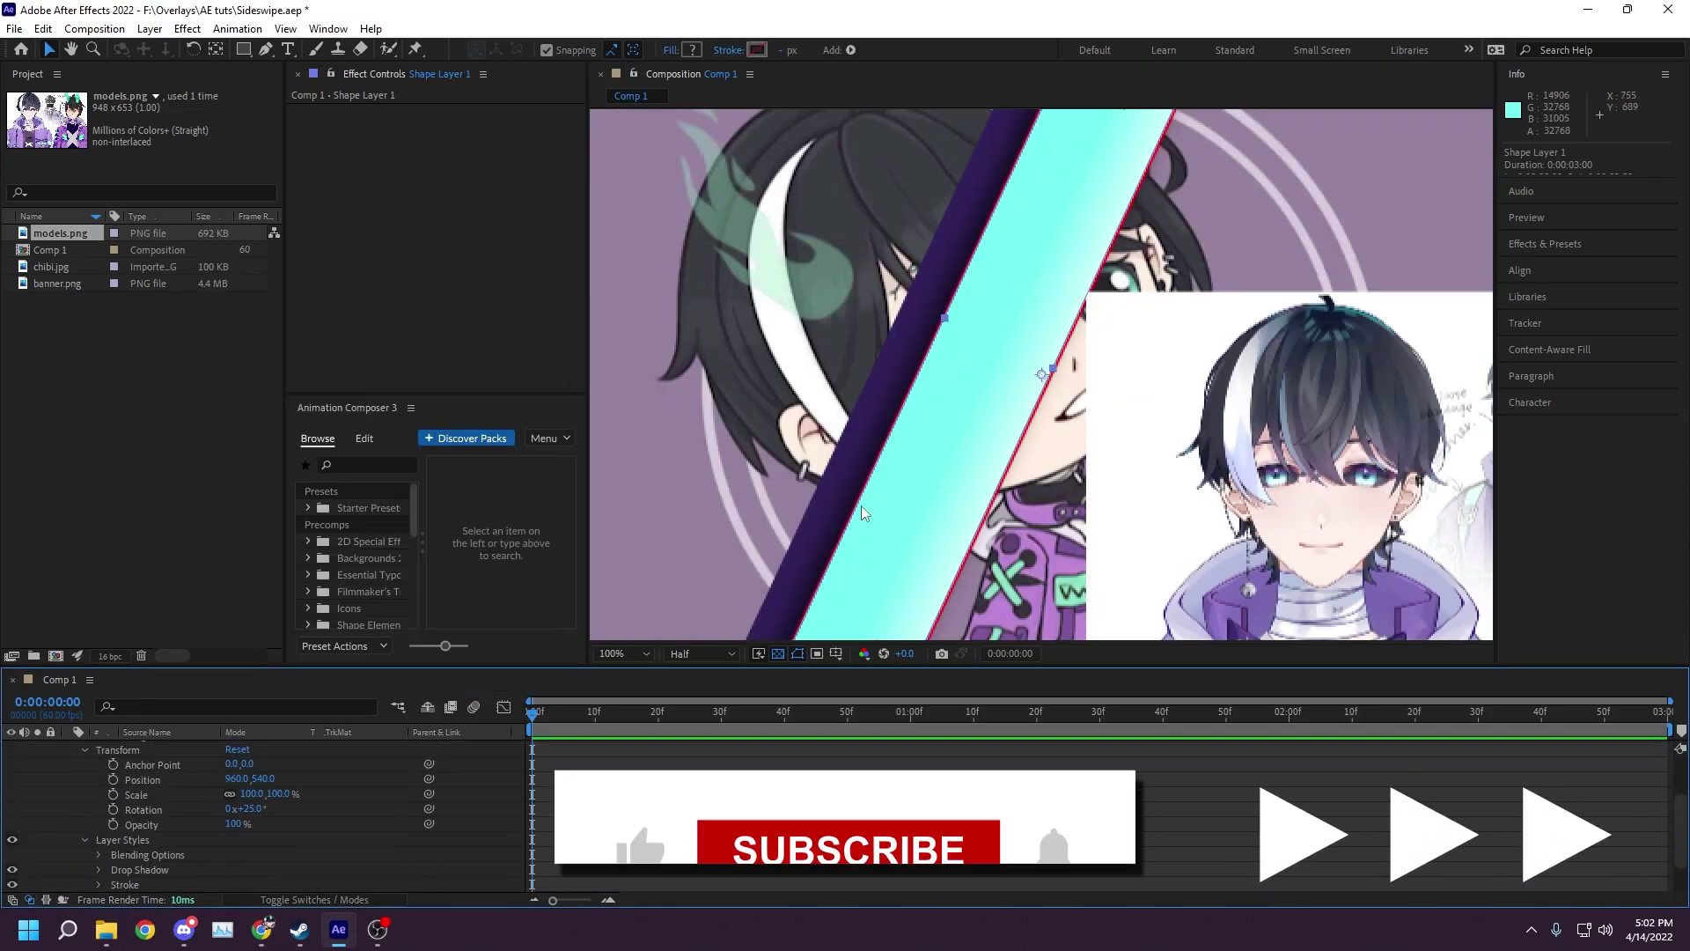
pyautogui.click(233, 794)
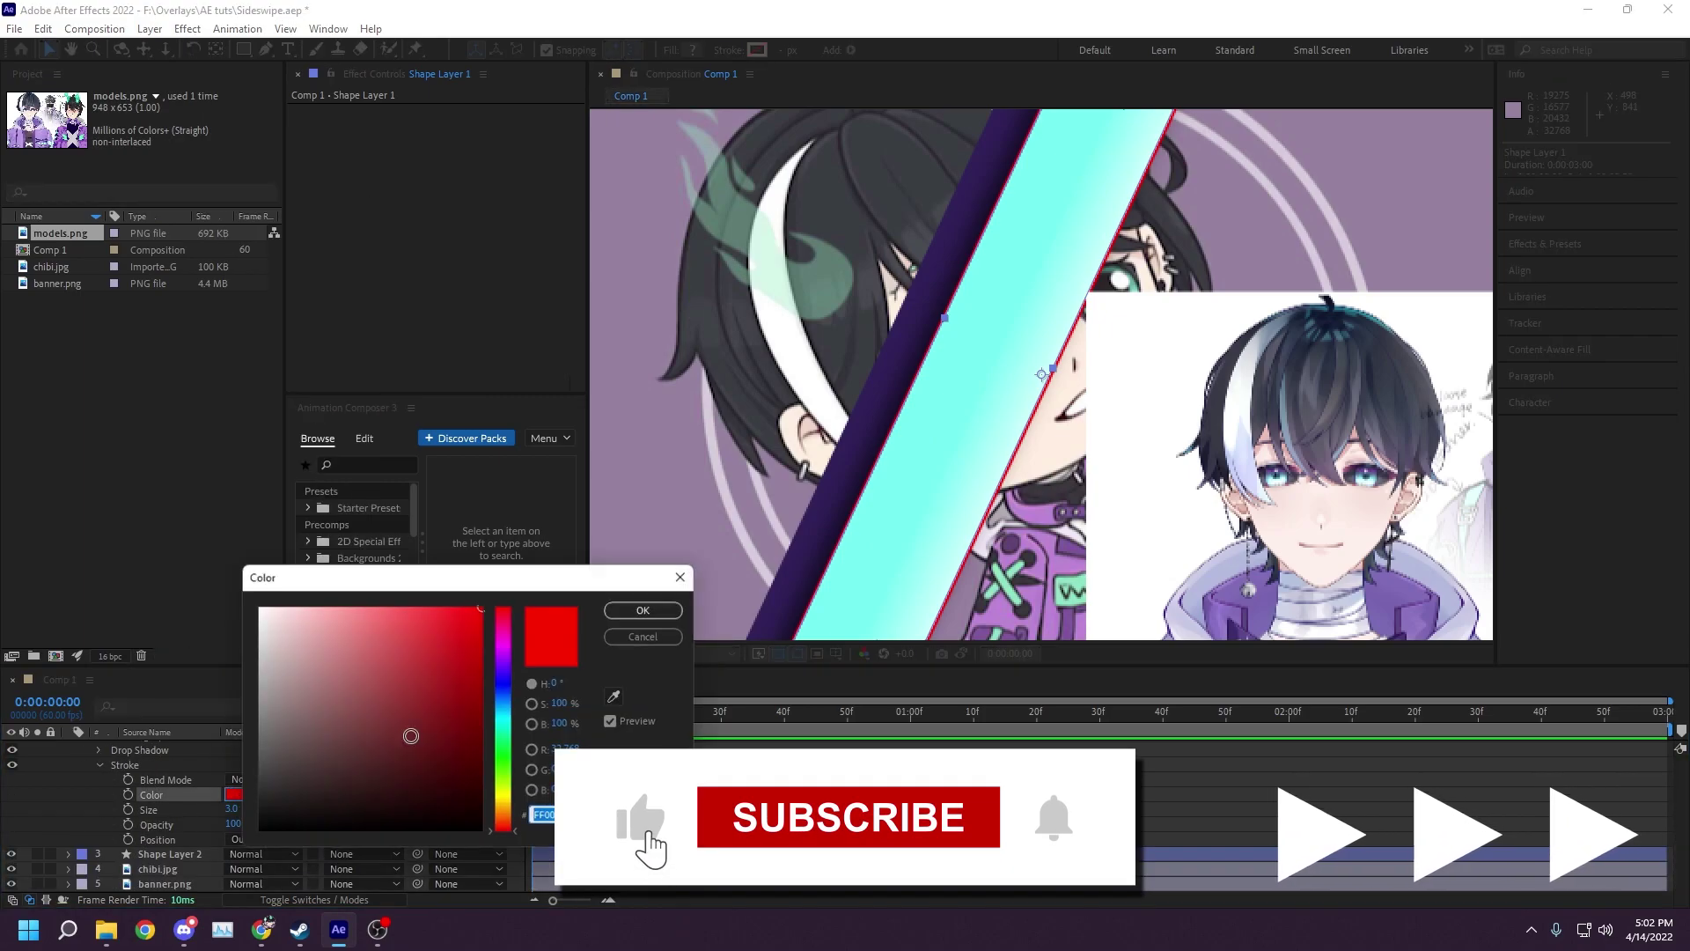
pyautogui.click(622, 610)
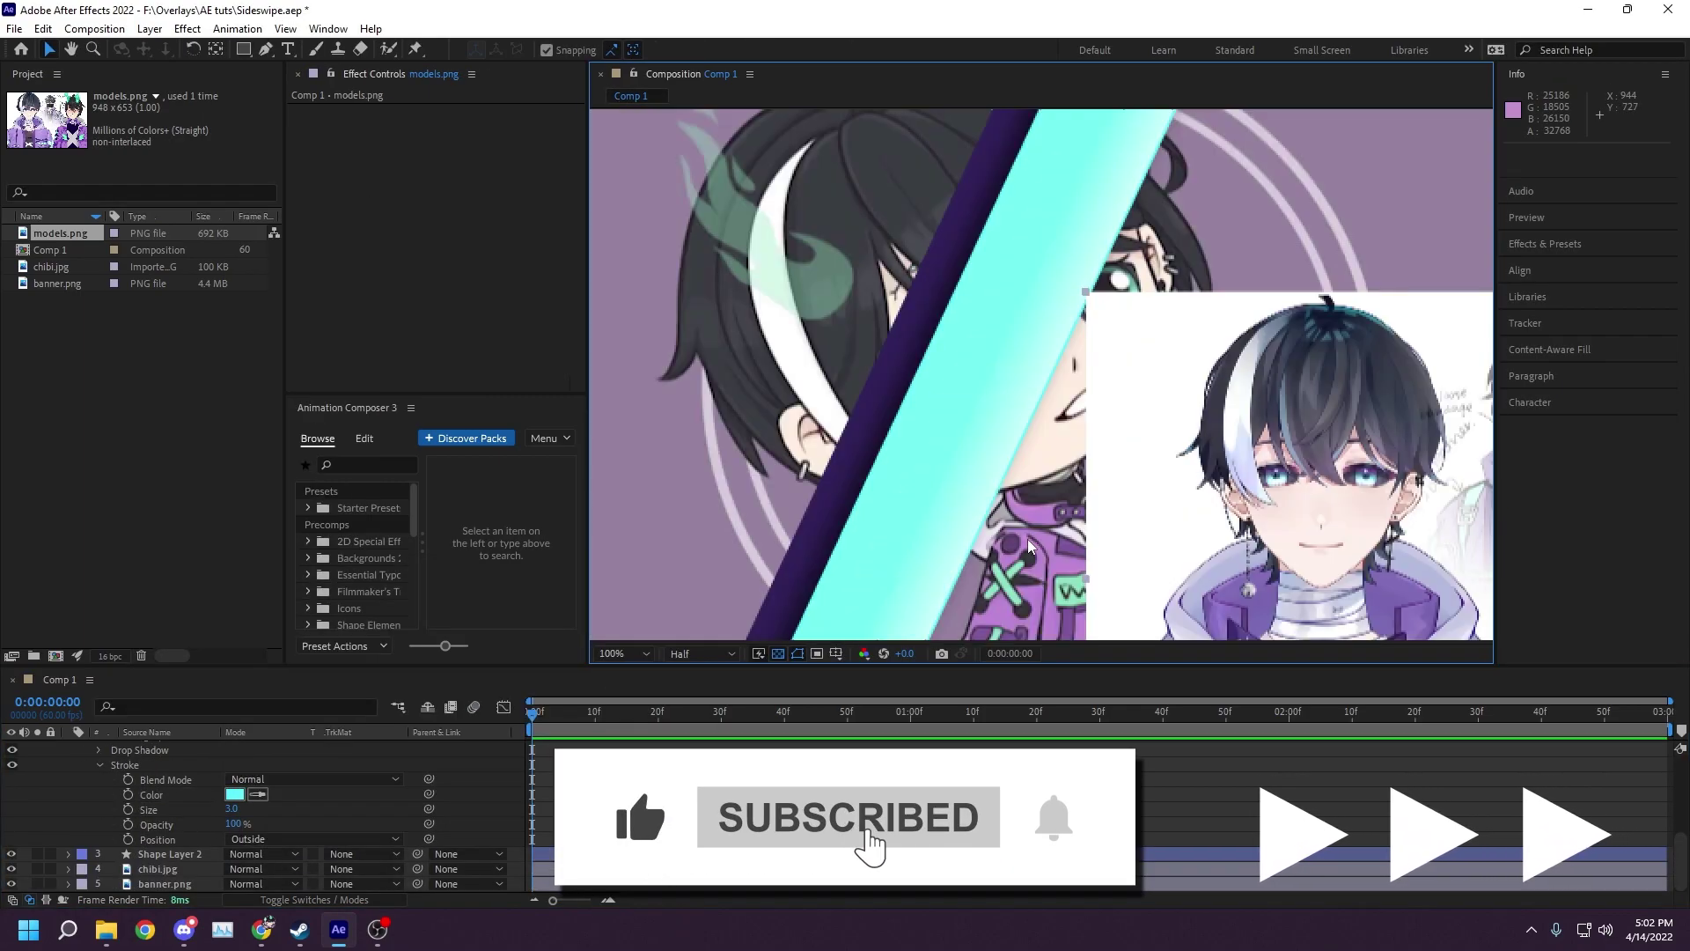
pyautogui.rightClick(180, 851)
pyautogui.press('Escape')
pyautogui.click(98, 750)
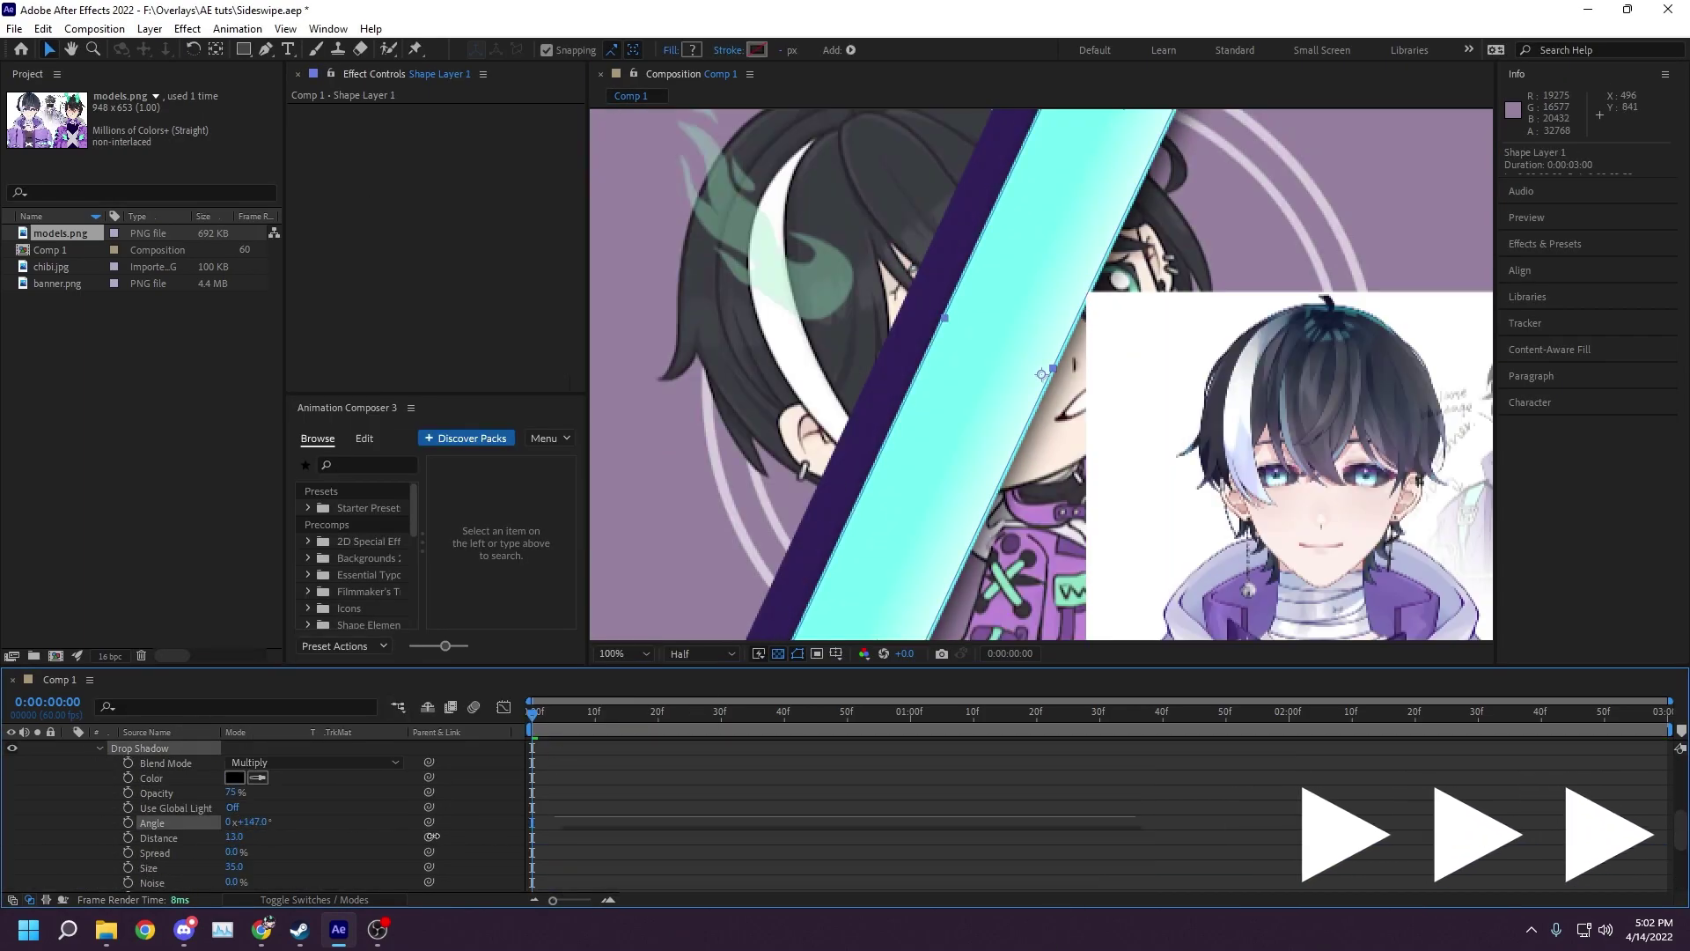
pyautogui.rightClick(260, 823)
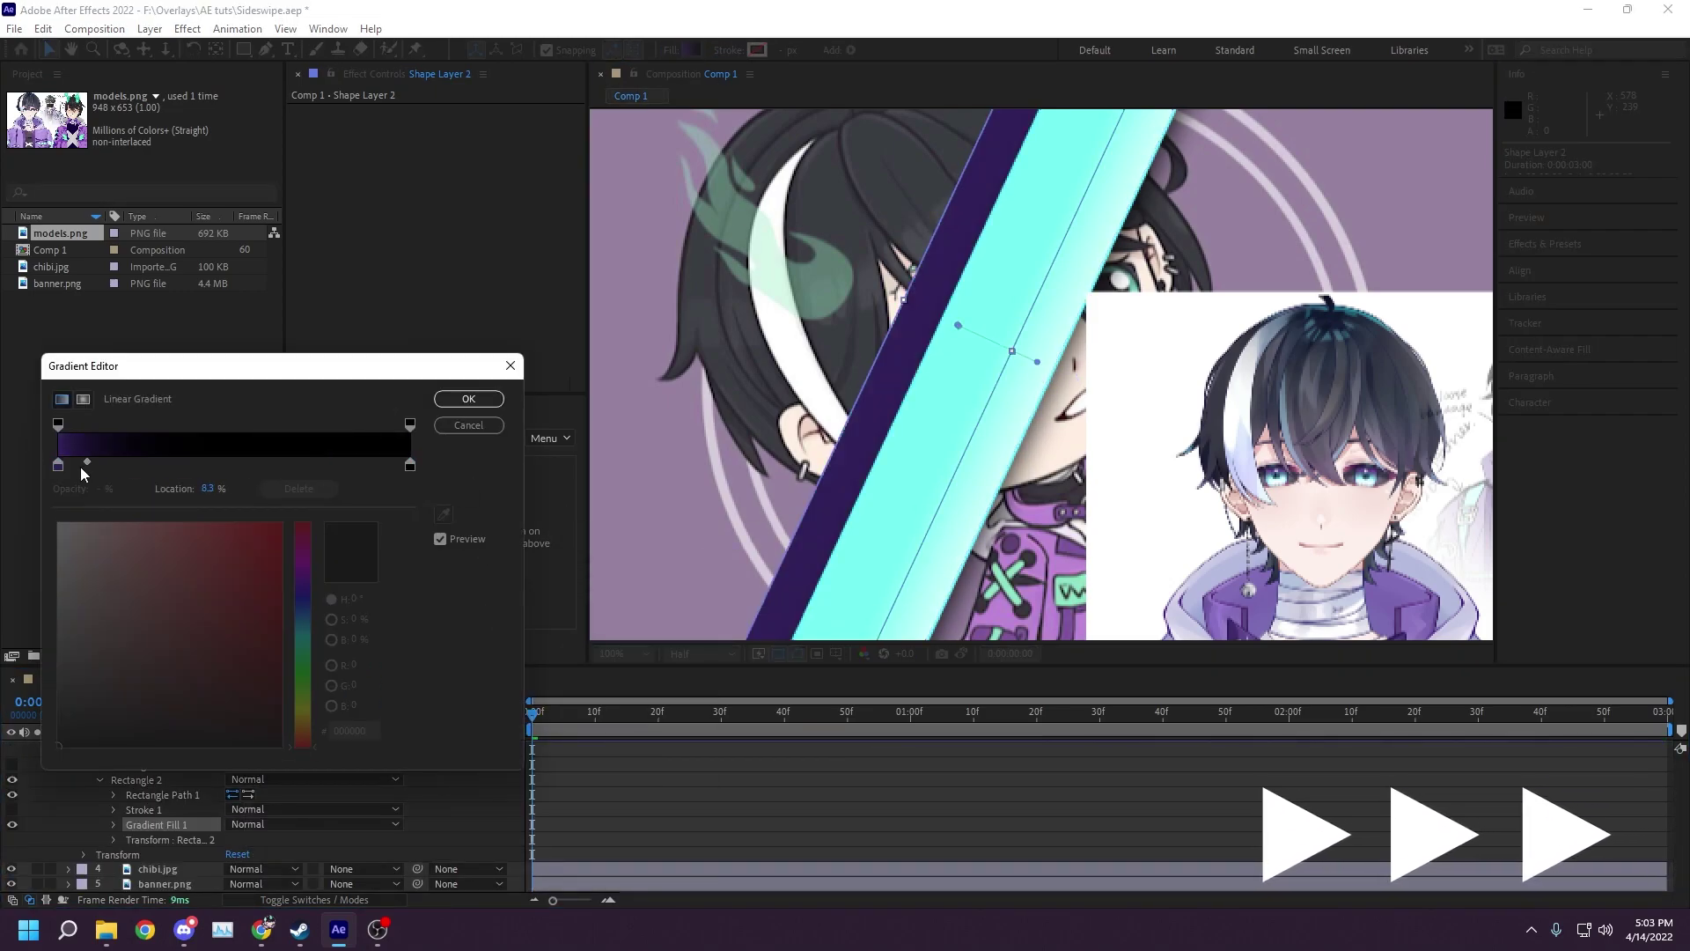
pyautogui.press('Return')
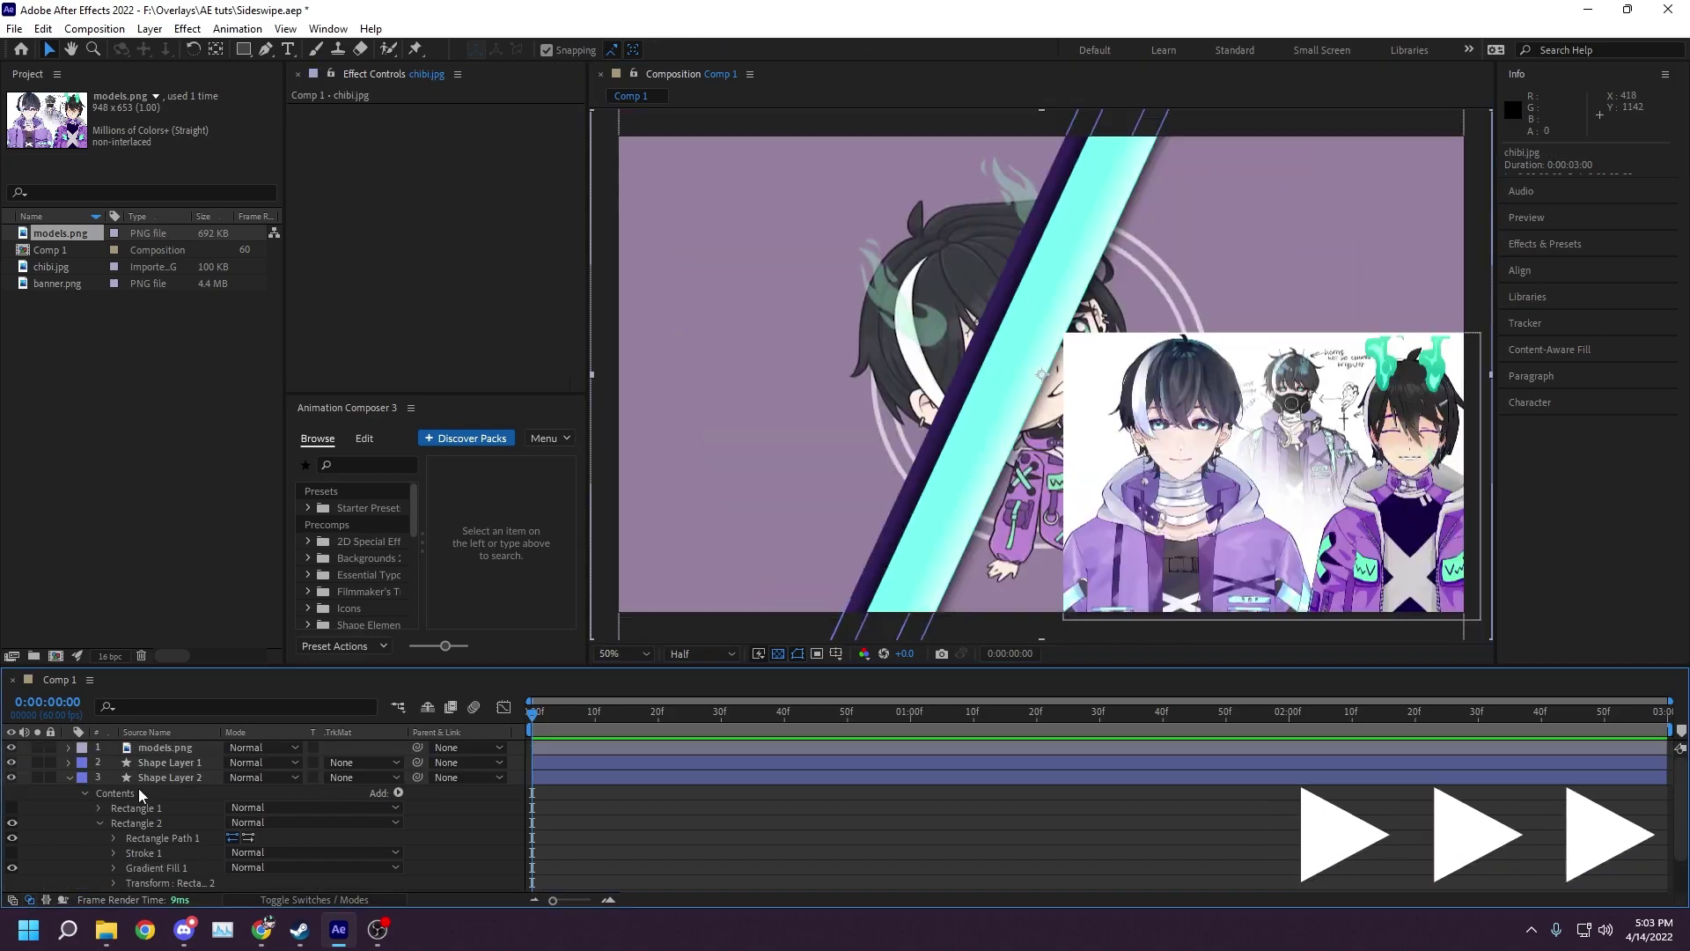
# - Add a Drop Shadow to Shape Layer 2 and adjust its angle
pyautogui.rightClick(167, 777)
pyautogui.moveTo(283, 500)
pyautogui.click(425, 566)
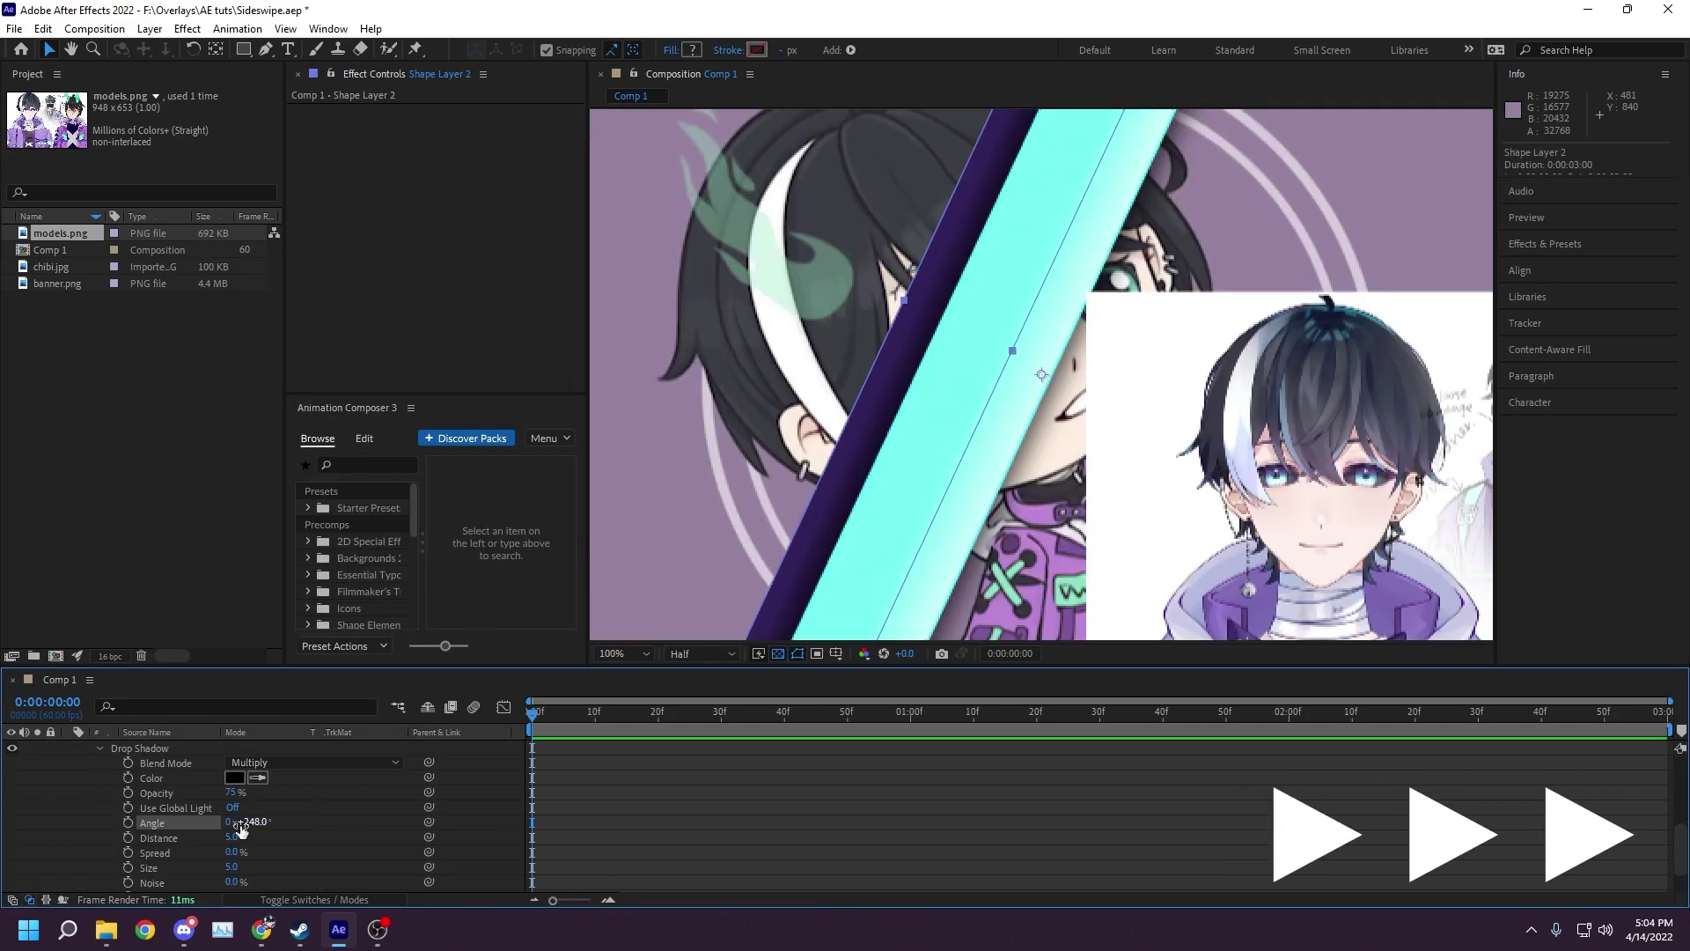
pyautogui.moveTo(279, 818); pyautogui.dragTo(335, 818)
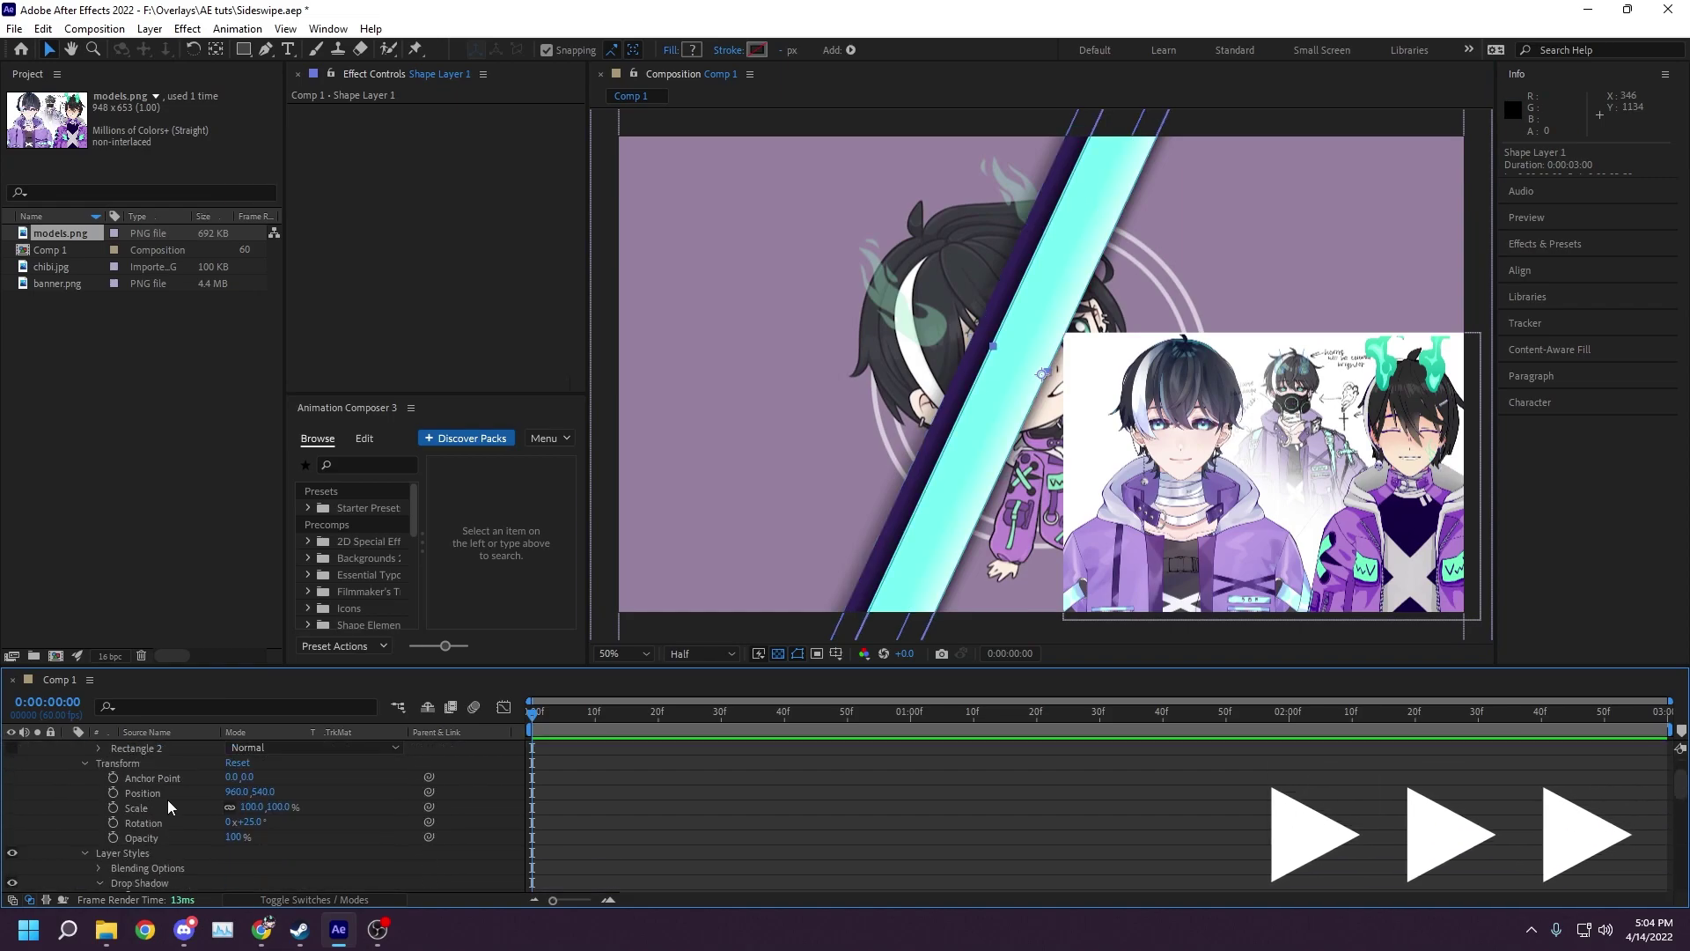
# - Set the drop shadow colour to dark purple
pyautogui.click(234, 822)
pyautogui.click(430, 751)
pyautogui.click(645, 607)
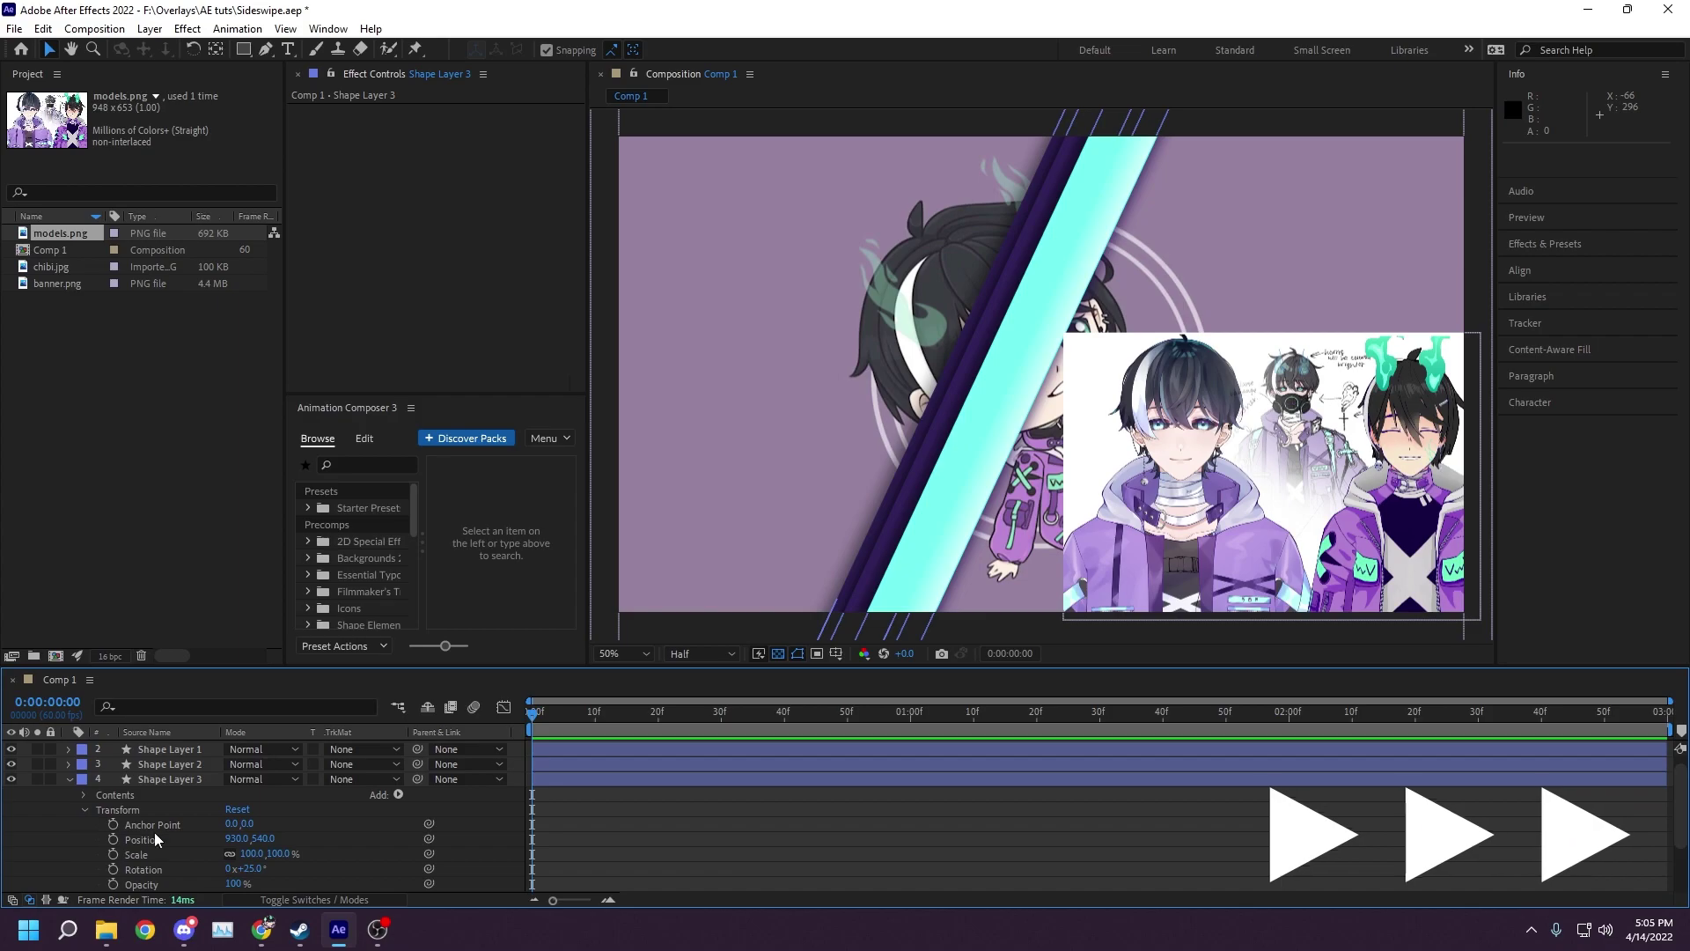
# - Recolour Shape Layer 3's stripe gradient fill to a slightly brighter dark grey
pyautogui.click(155, 832)
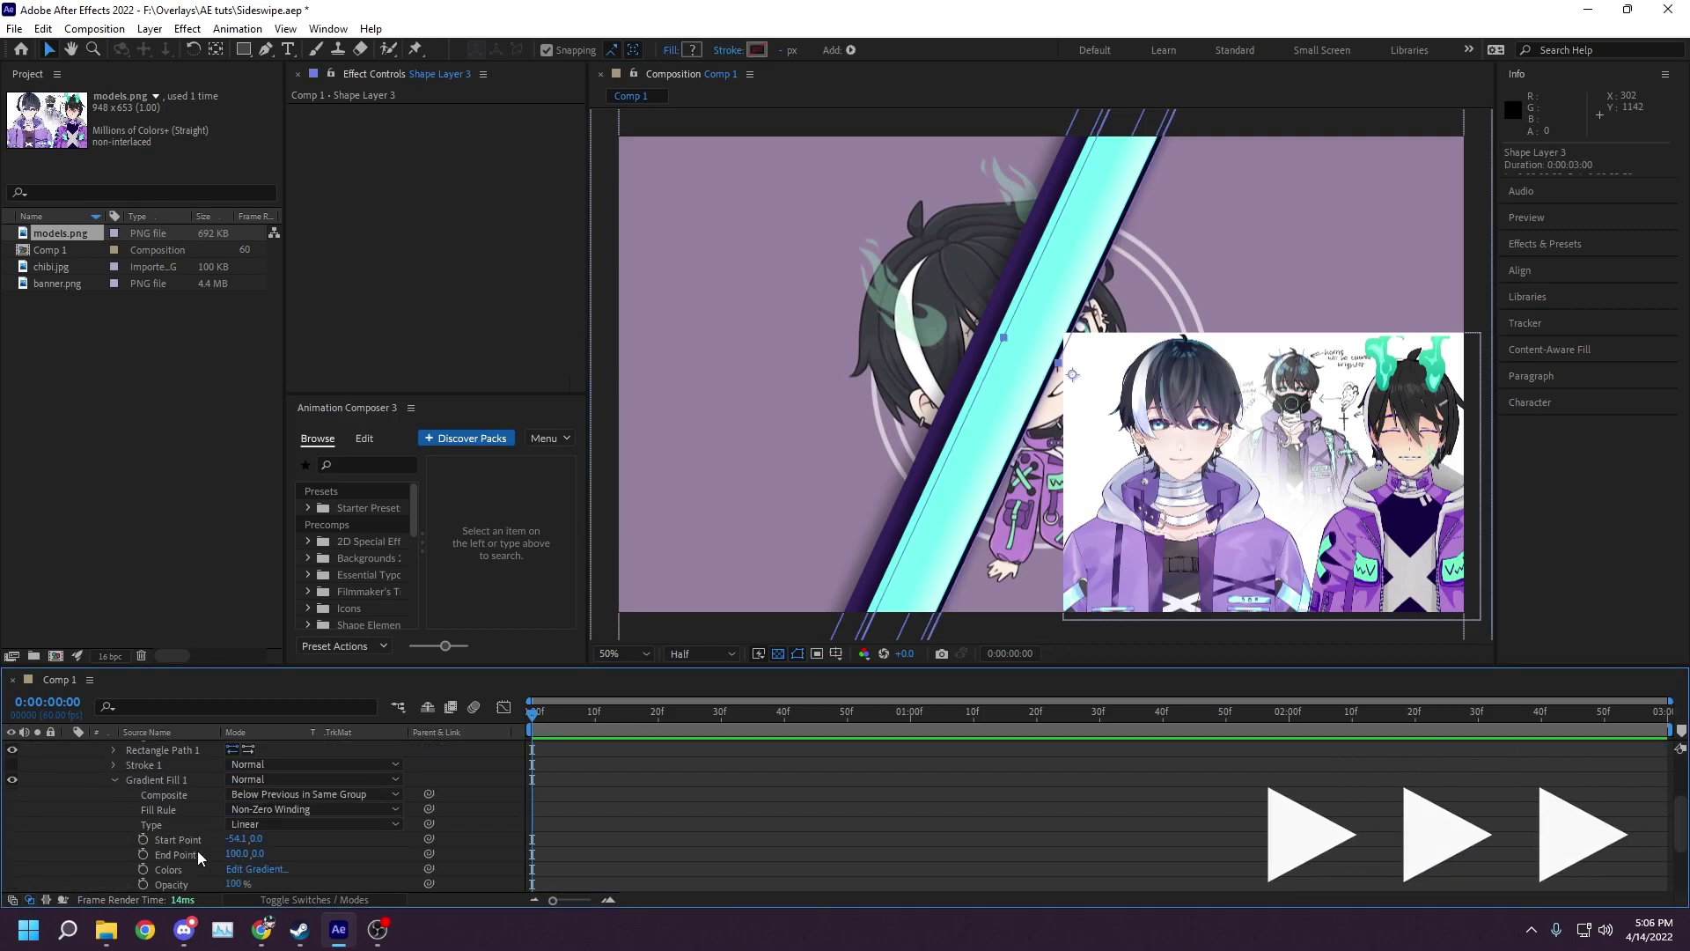
pyautogui.click(257, 832)
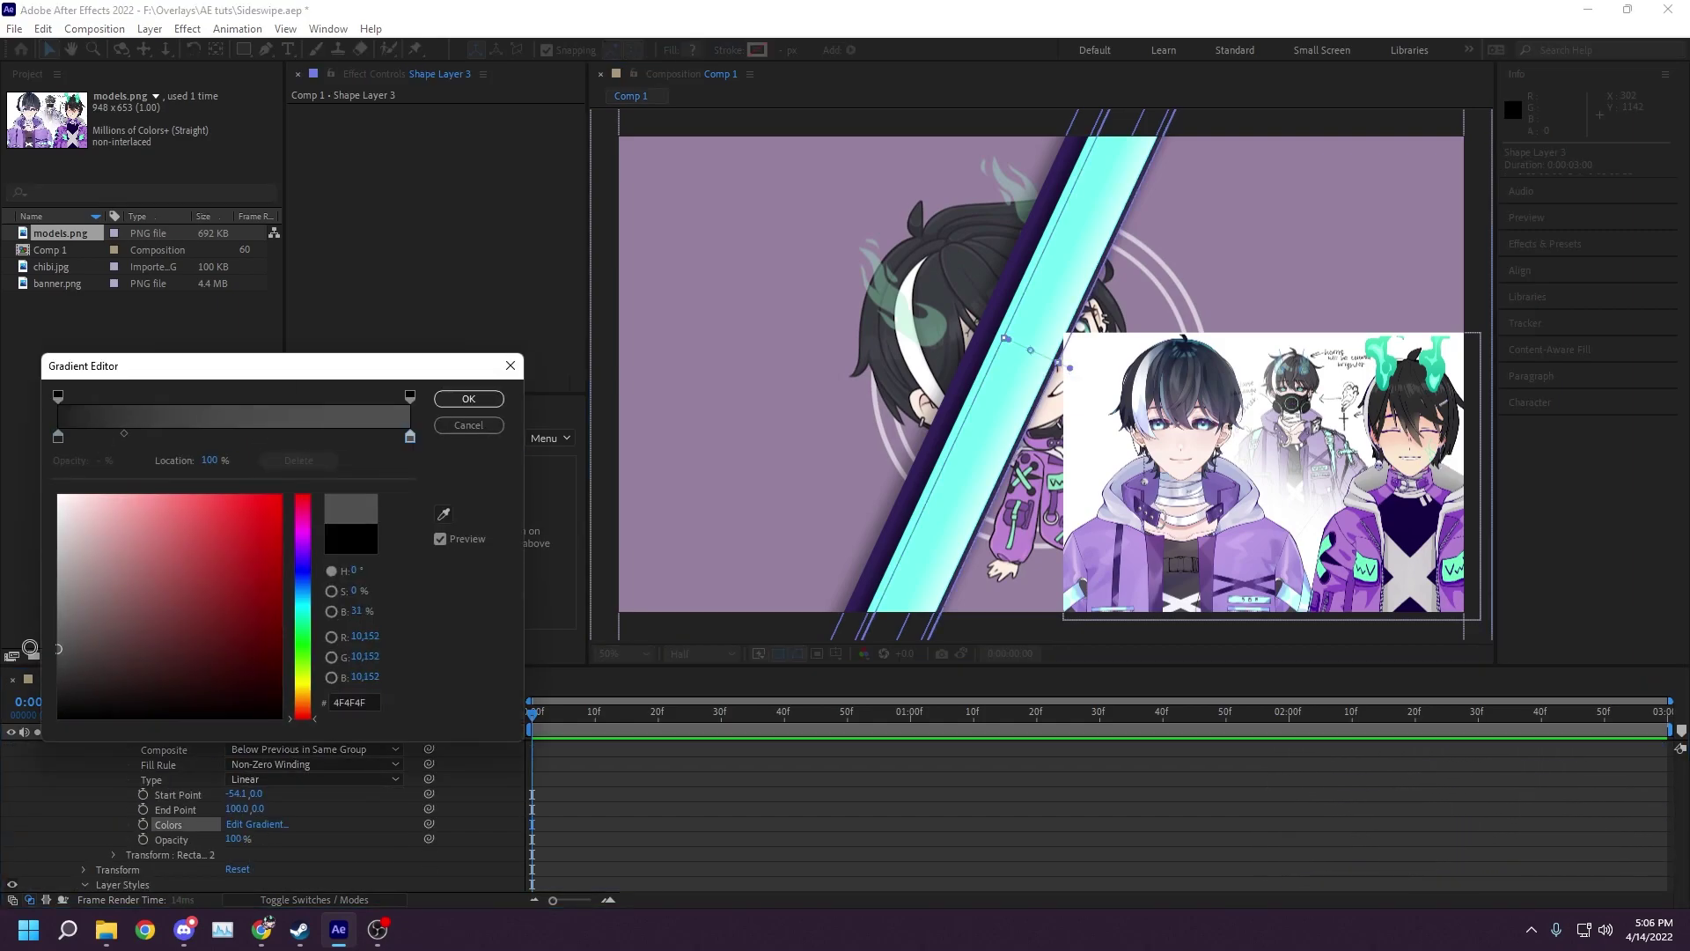
pyautogui.moveTo(23, 647); pyautogui.dragTo(126, 635)
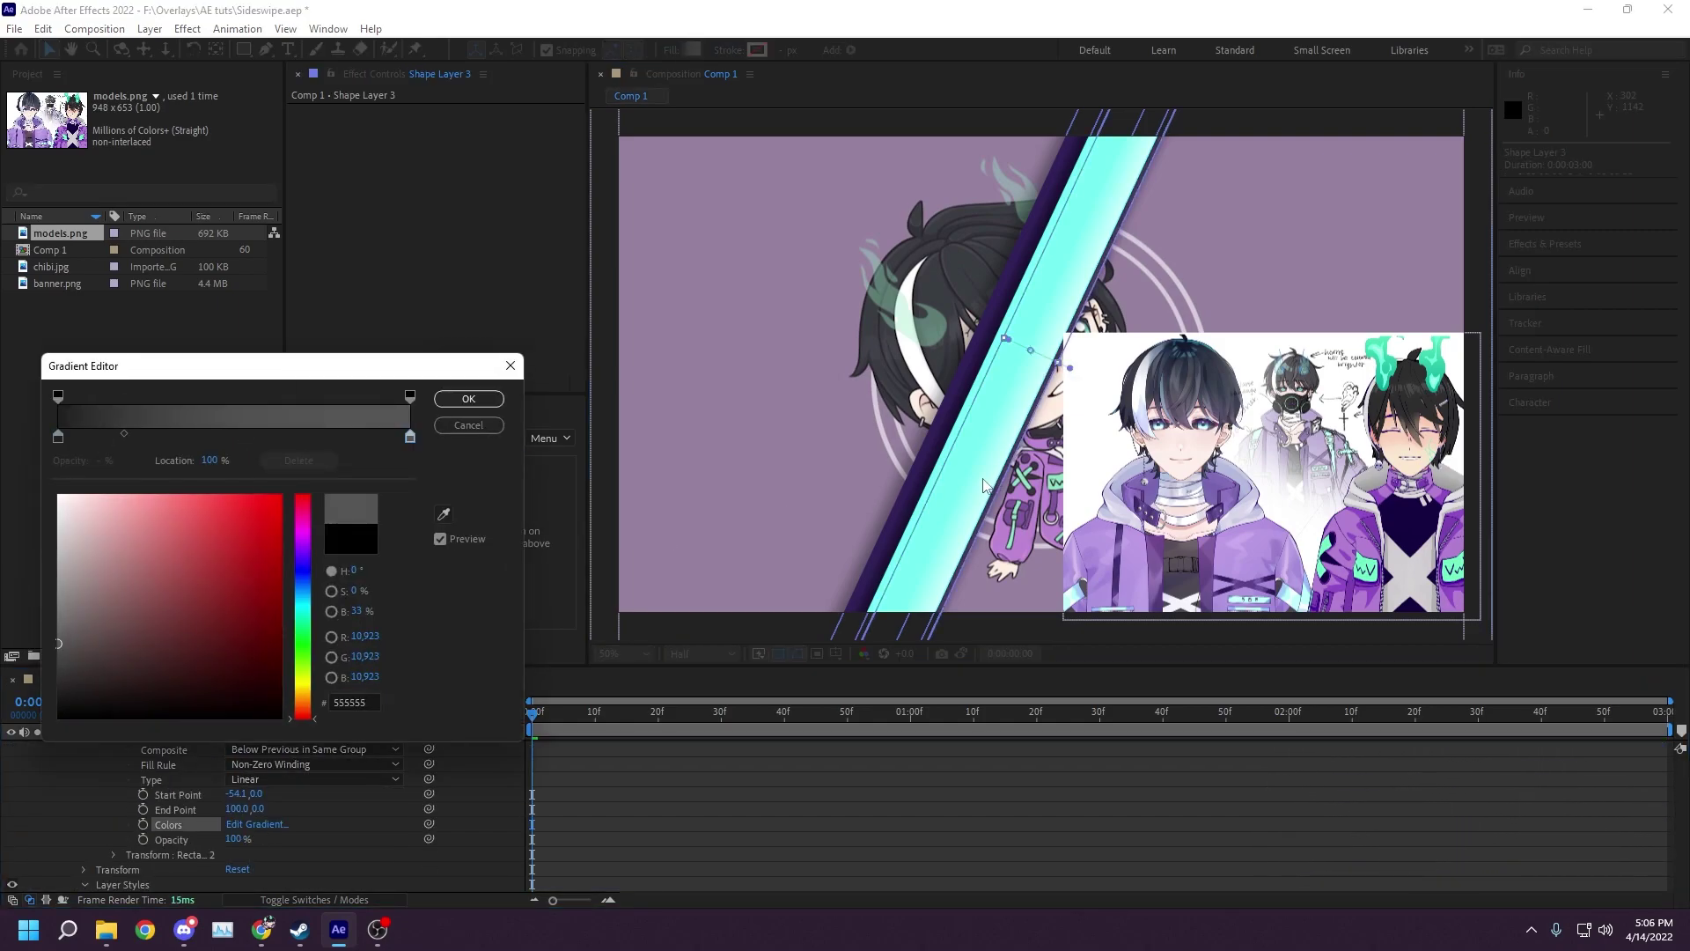
pyautogui.click(468, 399)
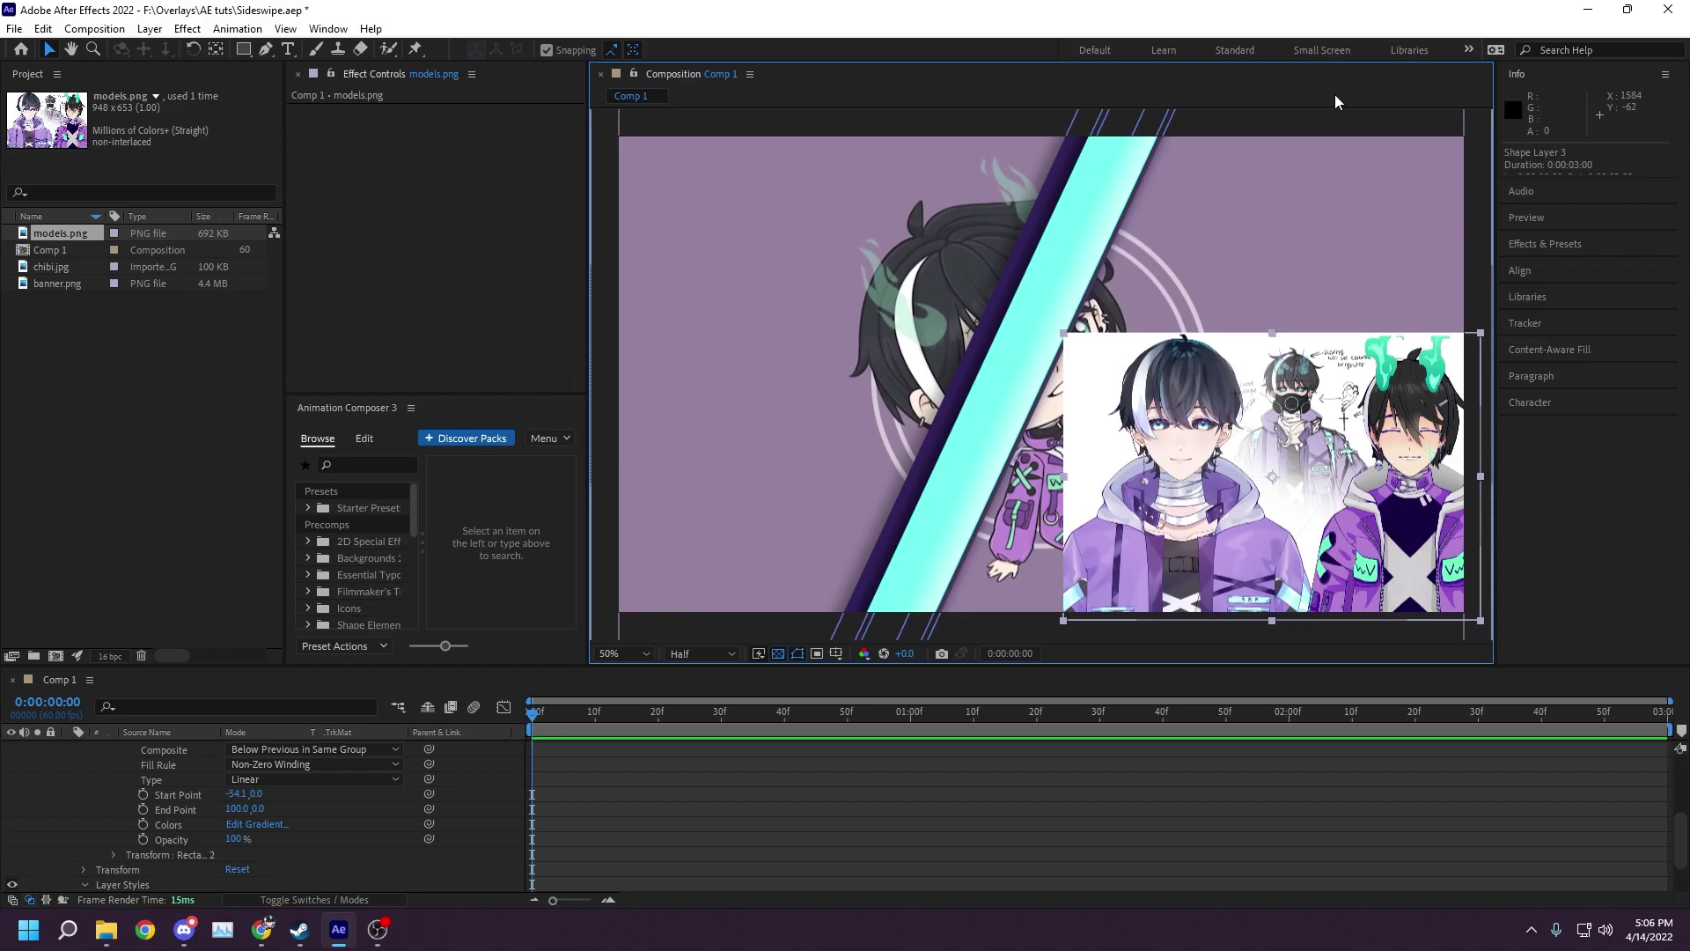
pyautogui.scroll(5, 106, 796)
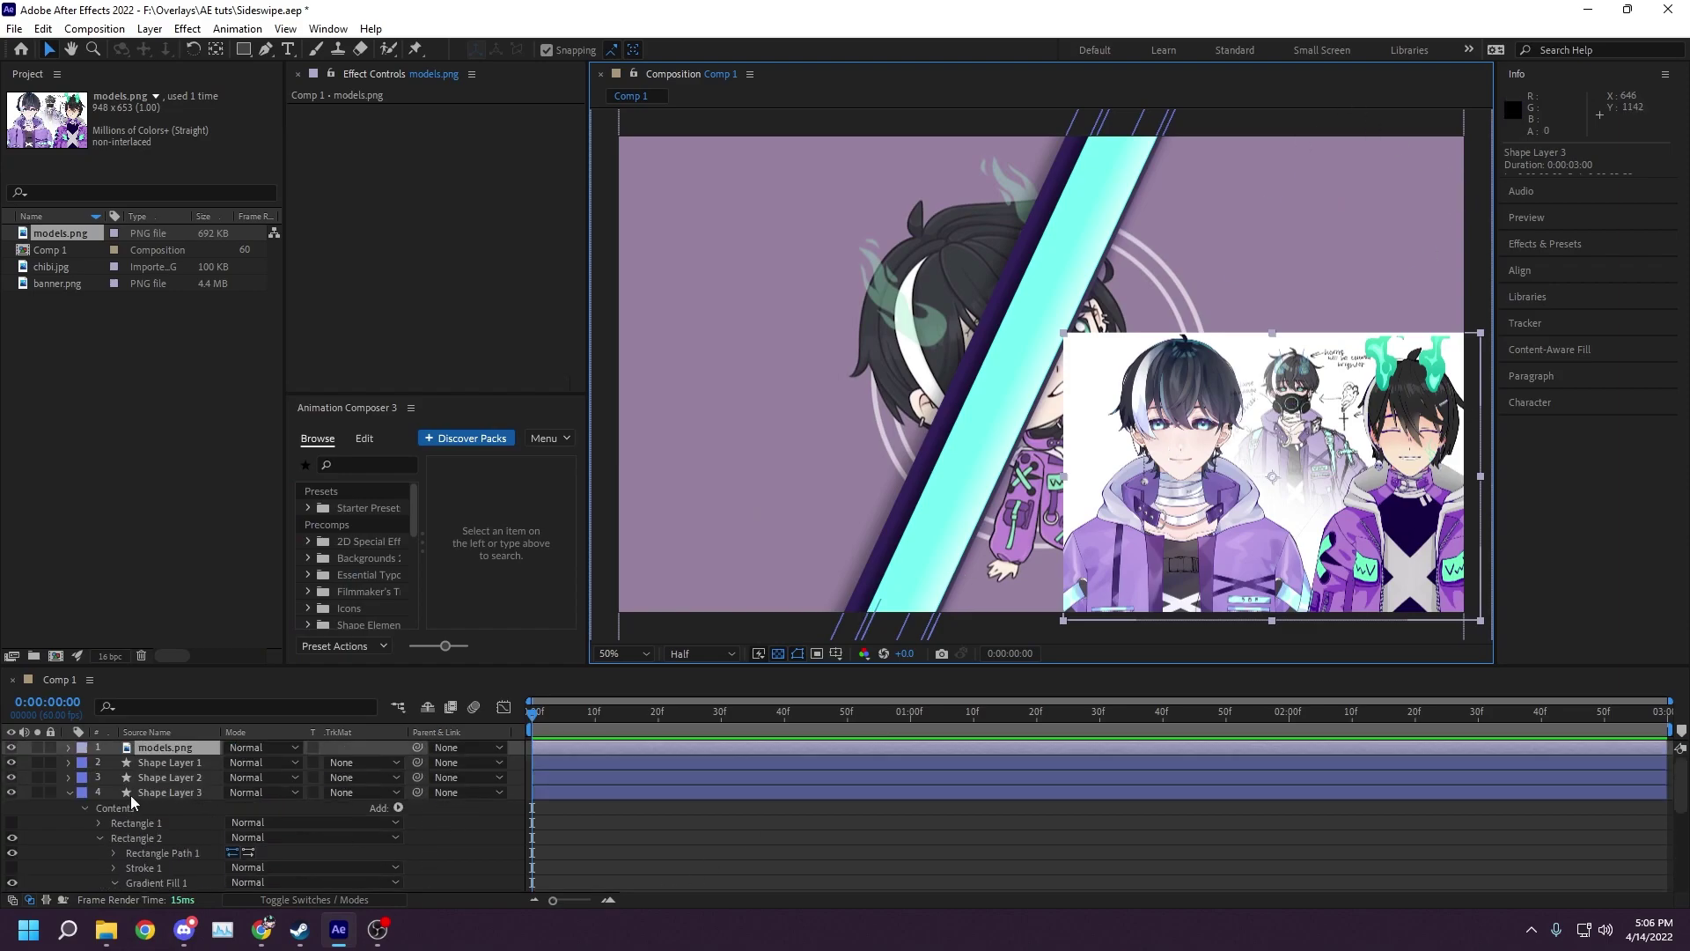
# - Hide models.png and pre-compose Shape Layers 1–3 into a composition named 'Lines'
pyautogui.click(69, 793)
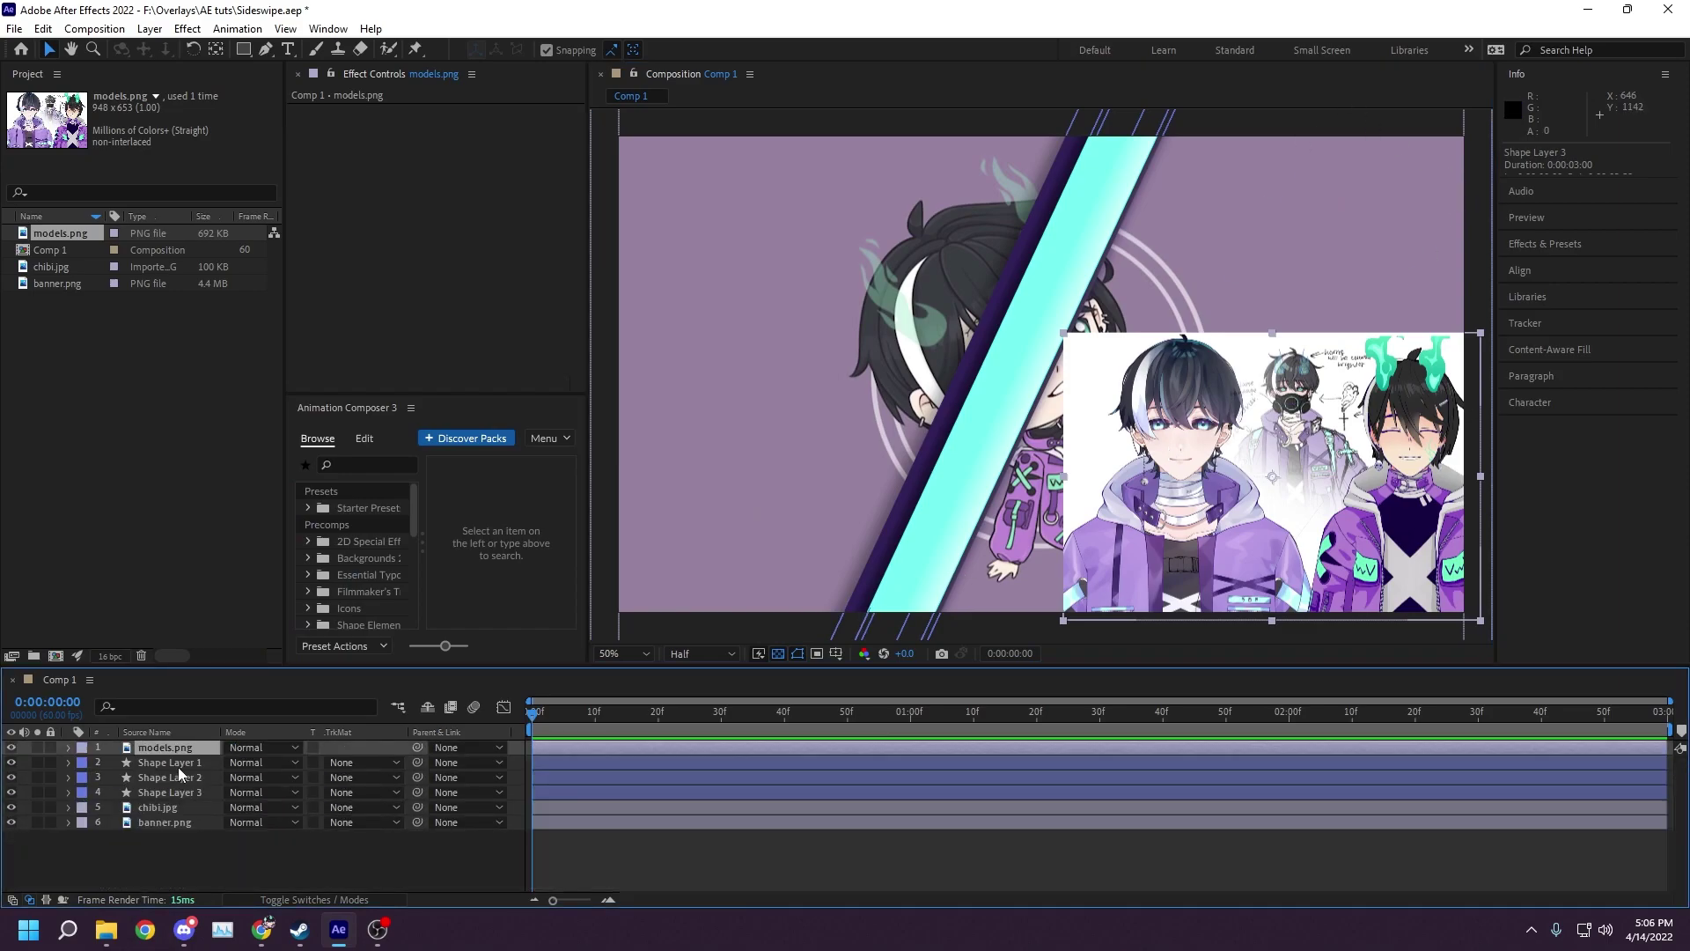
pyautogui.click(12, 748)
pyautogui.scroll(-2, 824, 541)
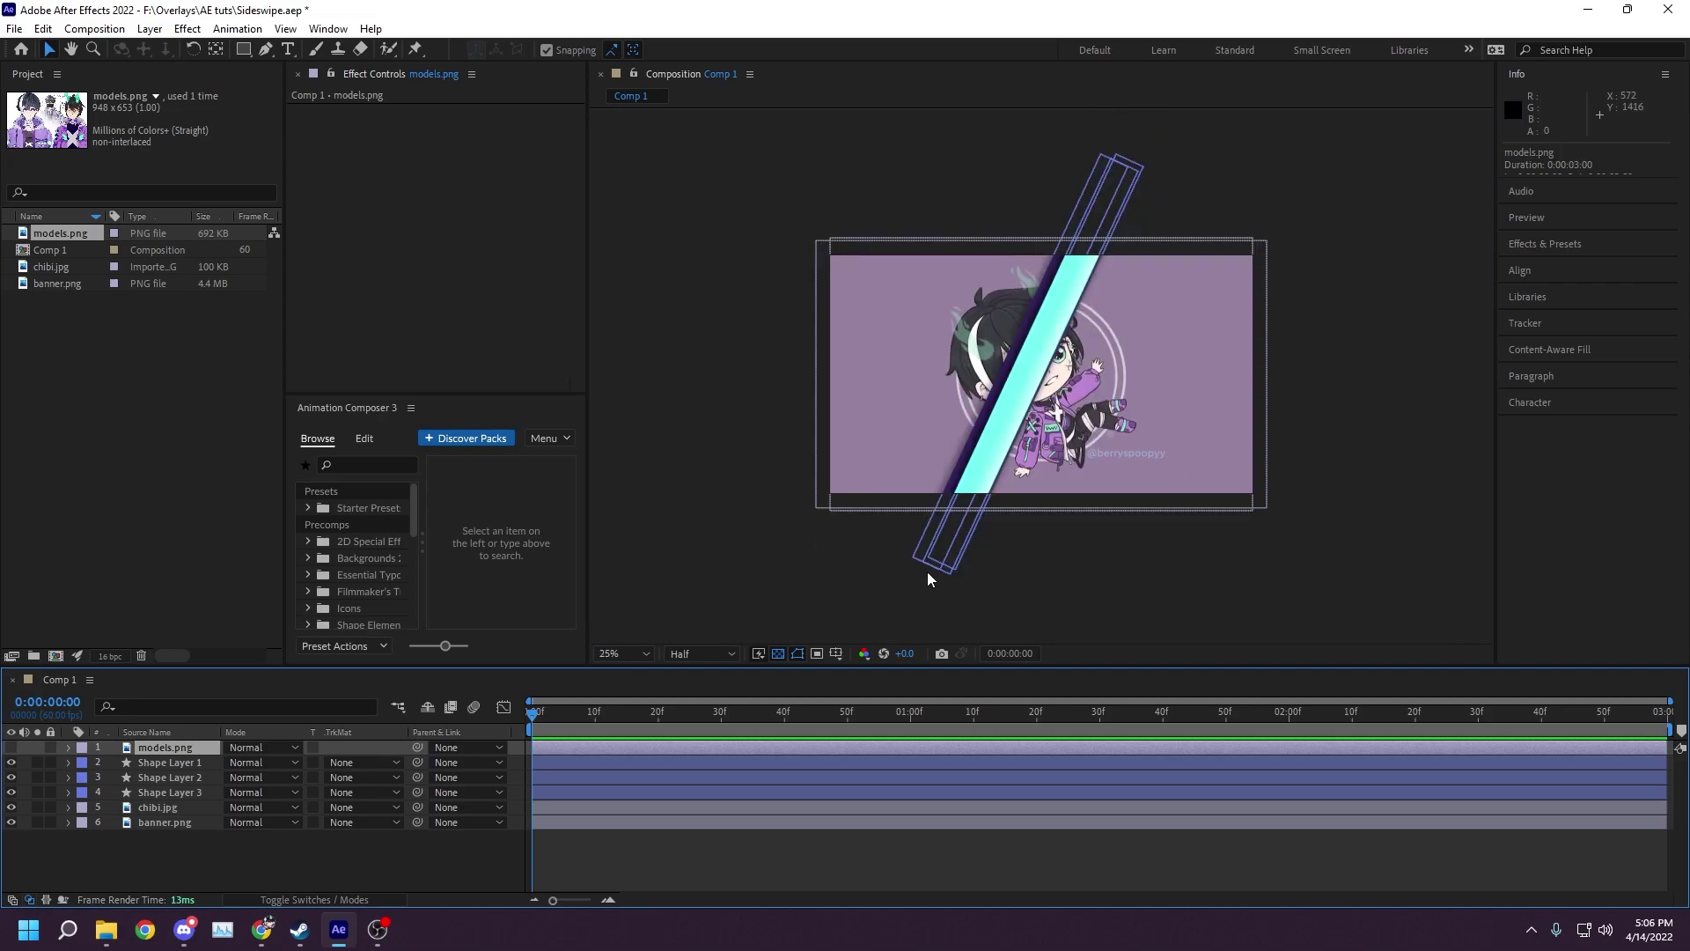
pyautogui.click(182, 759)
pyautogui.keyDown('shift'); pyautogui.click(187, 789); pyautogui.keyUp('shift')
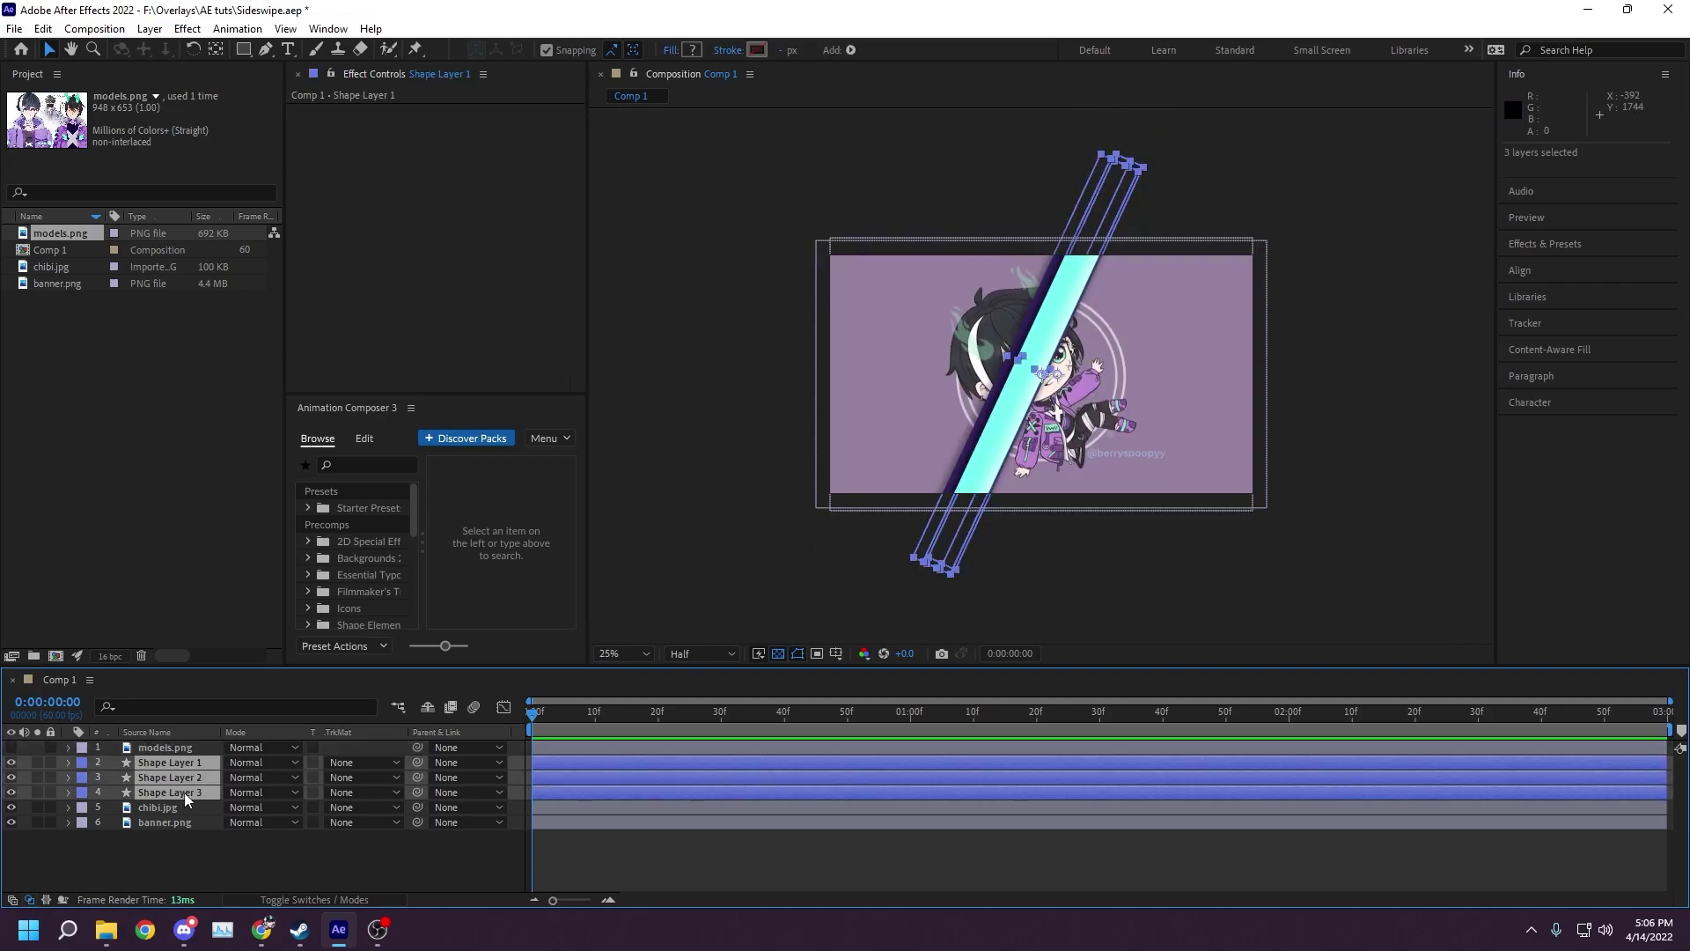
pyautogui.rightClick(192, 774)
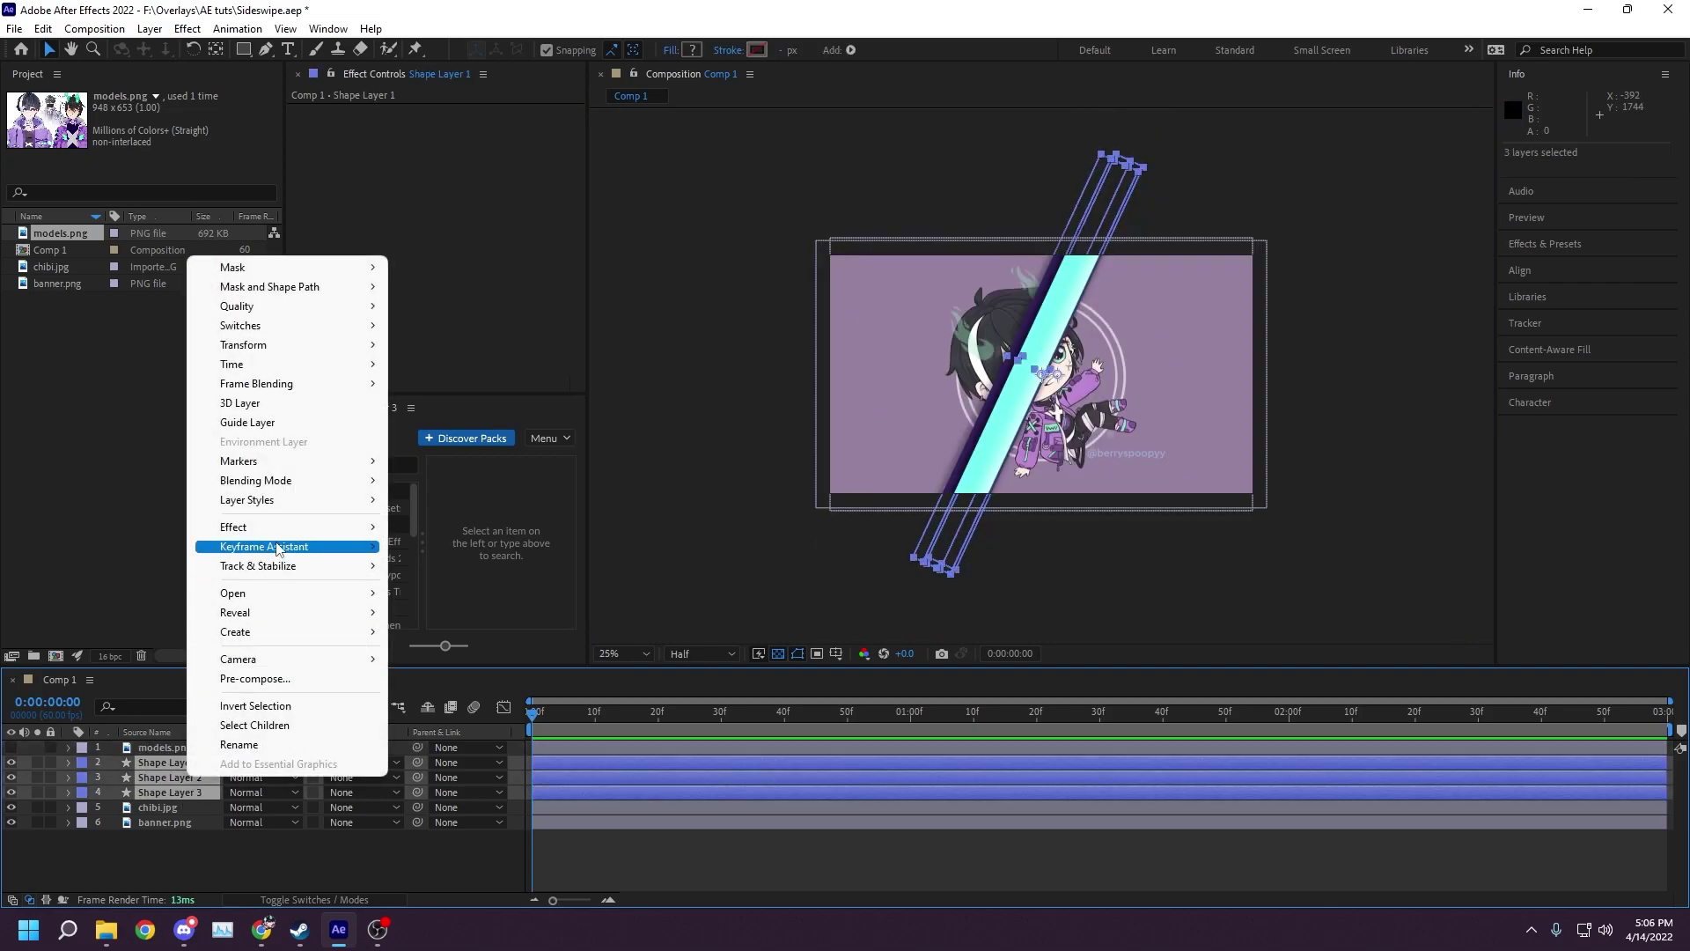
pyautogui.click(259, 679)
pyautogui.write('Lines')
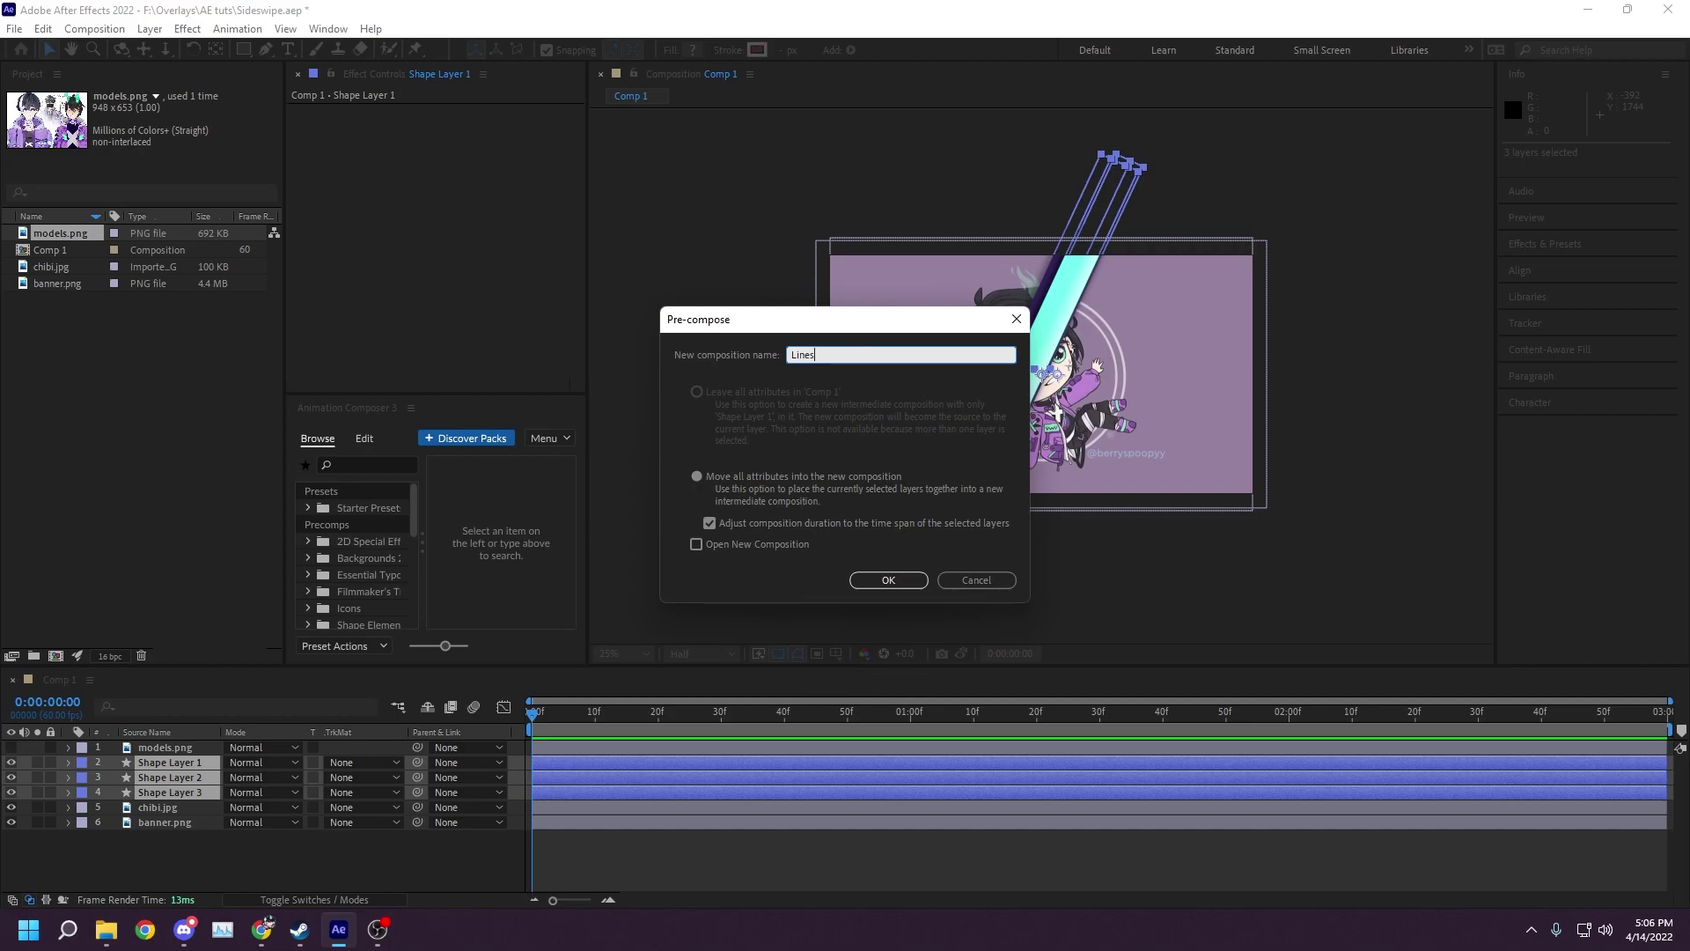
pyautogui.press('Return')
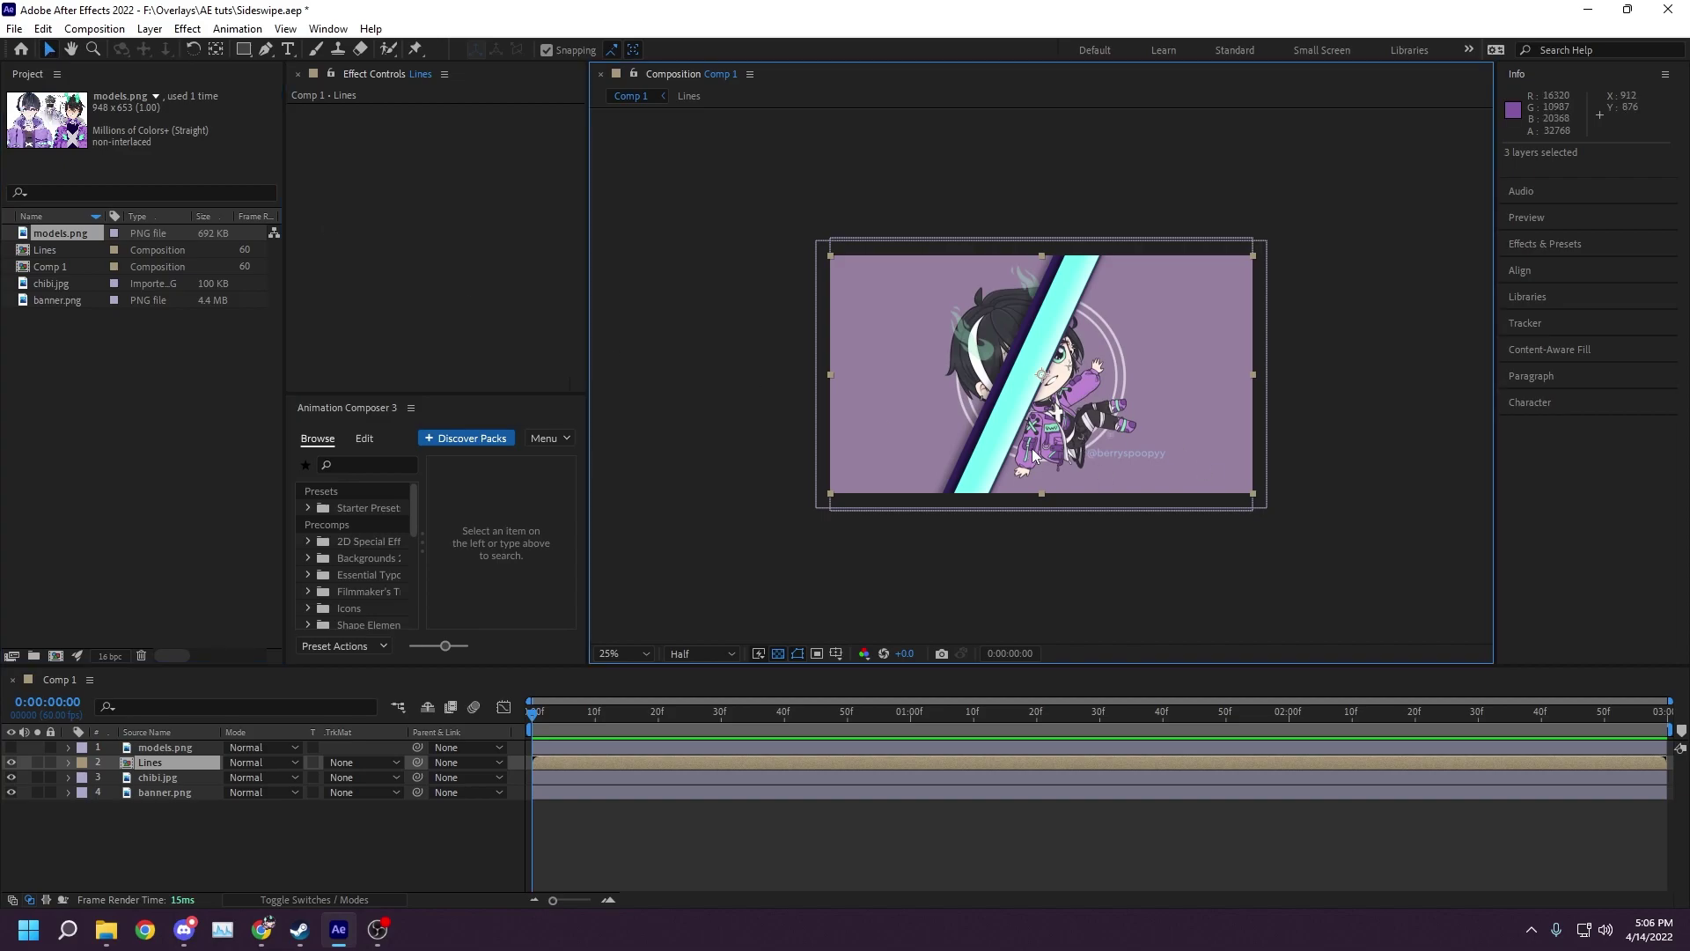
# - Move the Lines layer off-frame right to 2464, 540 and set a Position keyframe at 0:00
pyautogui.moveTo(1112, 435); pyautogui.dragTo(1028, 474)
pyautogui.hotkey('ctrl', 'z')
pyautogui.moveTo(1027, 472); pyautogui.dragTo(1345, 446)
pyautogui.click(172, 768)
pyautogui.click(69, 764)
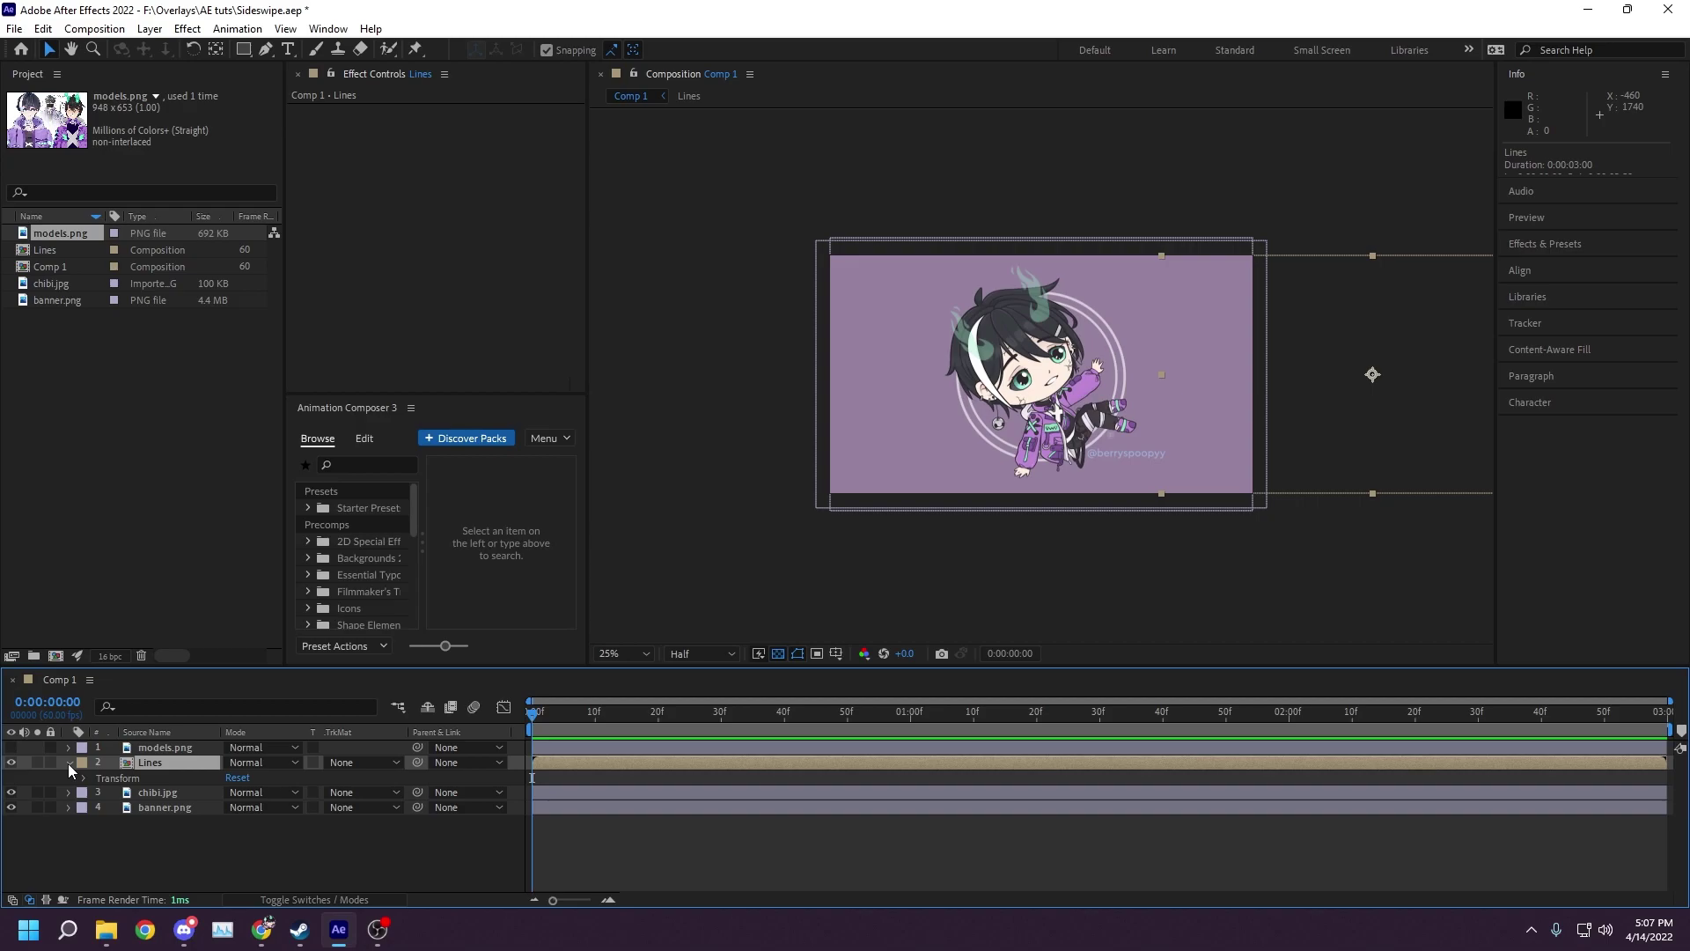
pyautogui.press('p')
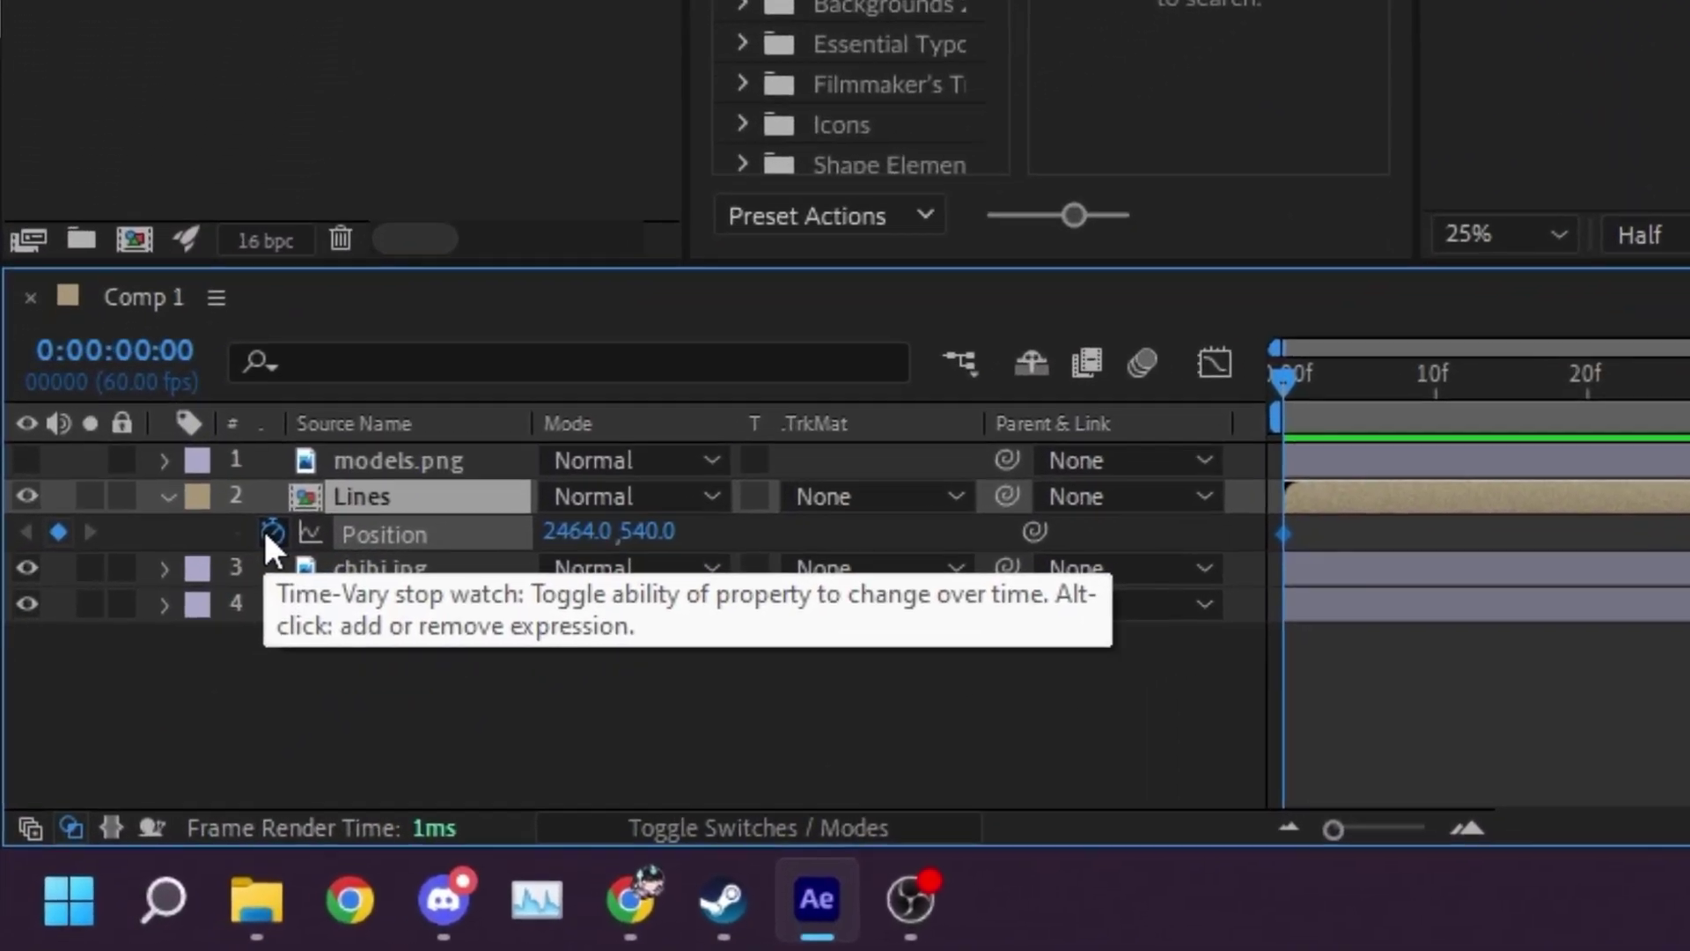
pyautogui.click(273, 529)
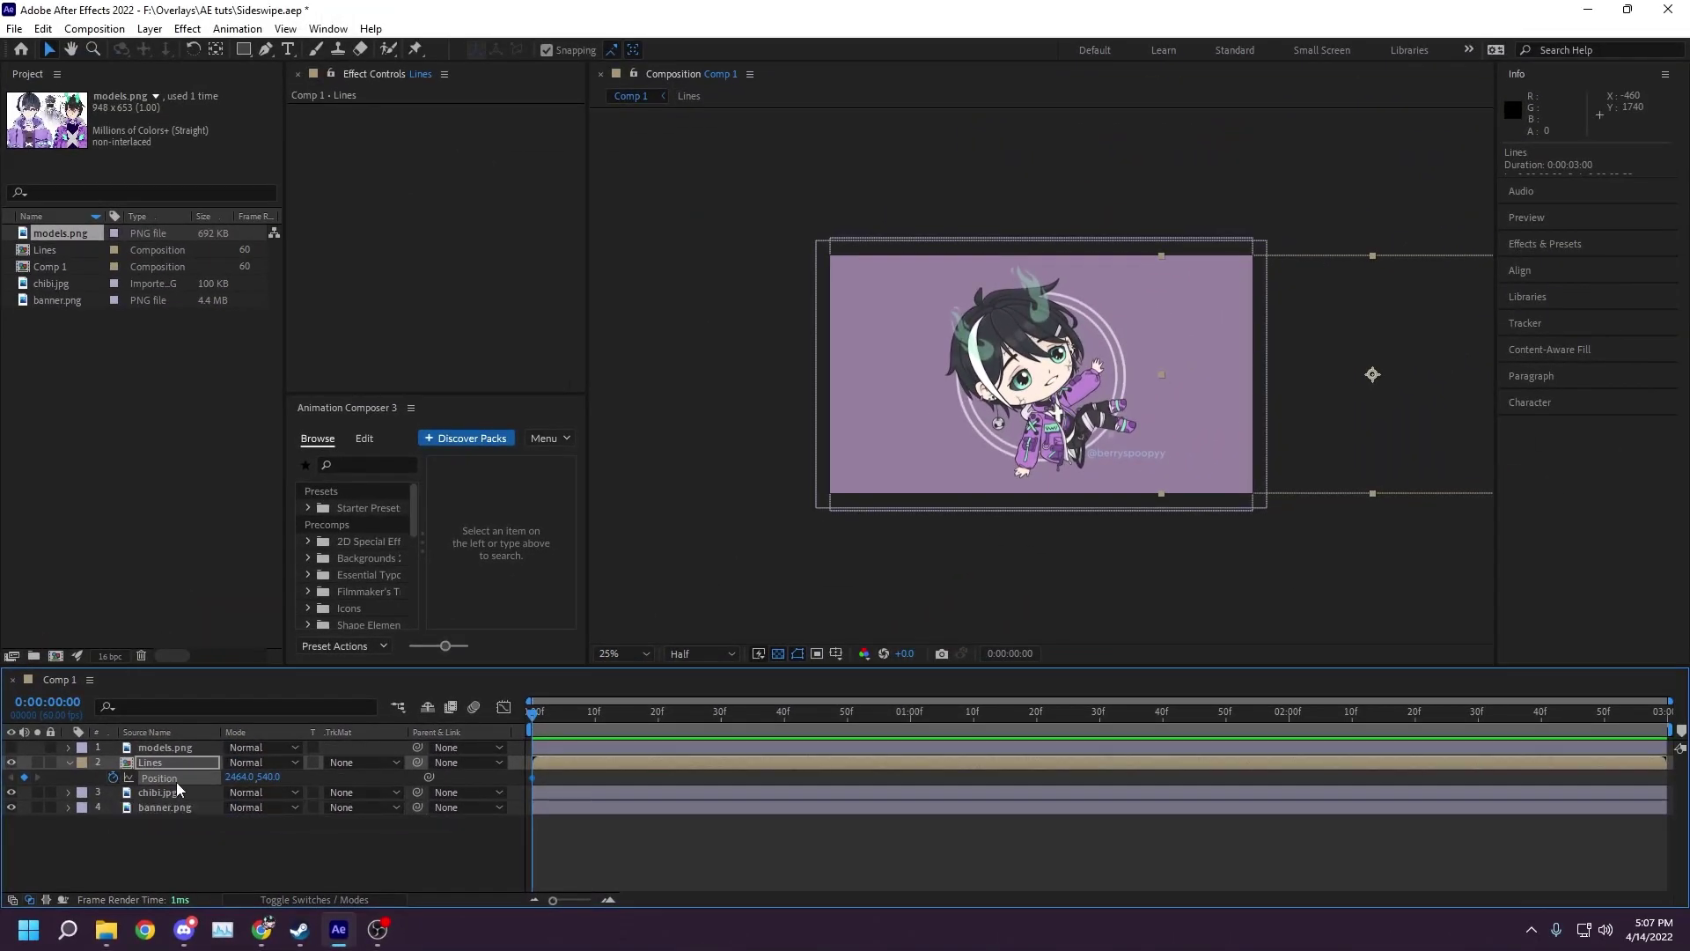
# - Keyframe the Lines layer's Position at 1s, 2s (756, 540) and 2:59 (-328, 540), off-frame left
pyautogui.moveTo(622, 712); pyautogui.dragTo(910, 711)
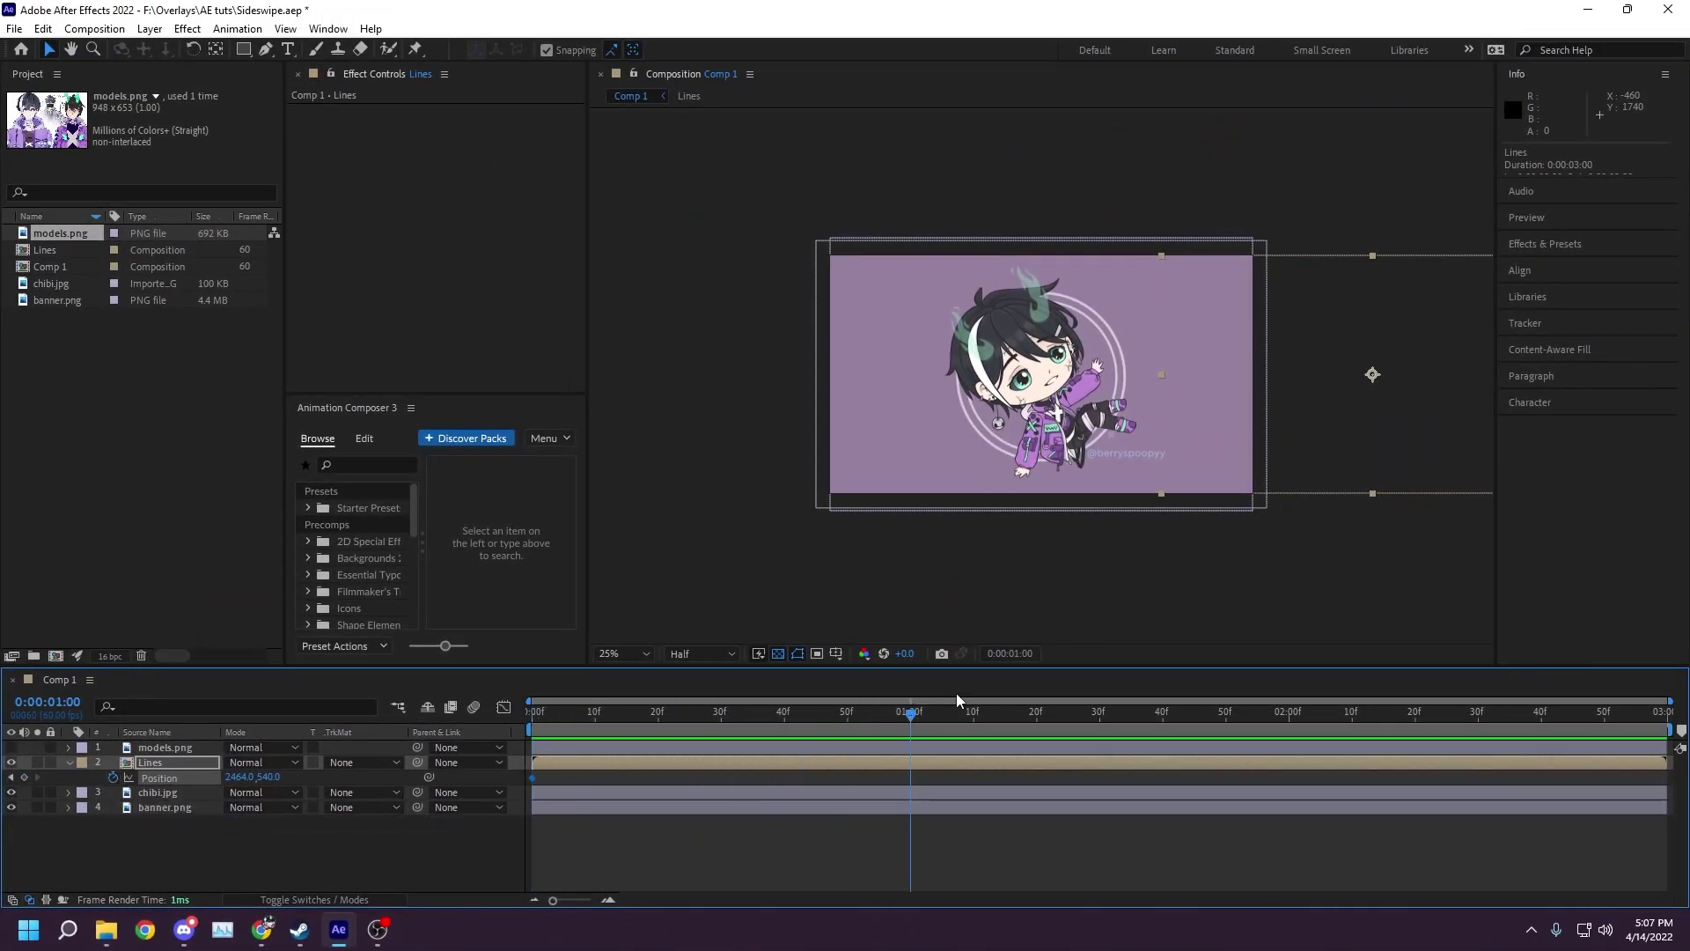
pyautogui.moveTo(1329, 489); pyautogui.dragTo(1082, 467)
pyautogui.hotkey('shift', 'pagedown')
pyautogui.hotkey('shift', 'pagedown')
pyautogui.hotkey('shift', 'pagedown')
pyautogui.hotkey('shift', 'pagedown')
pyautogui.hotkey('shift', 'pagedown')
pyautogui.hotkey('shift', 'pagedown')
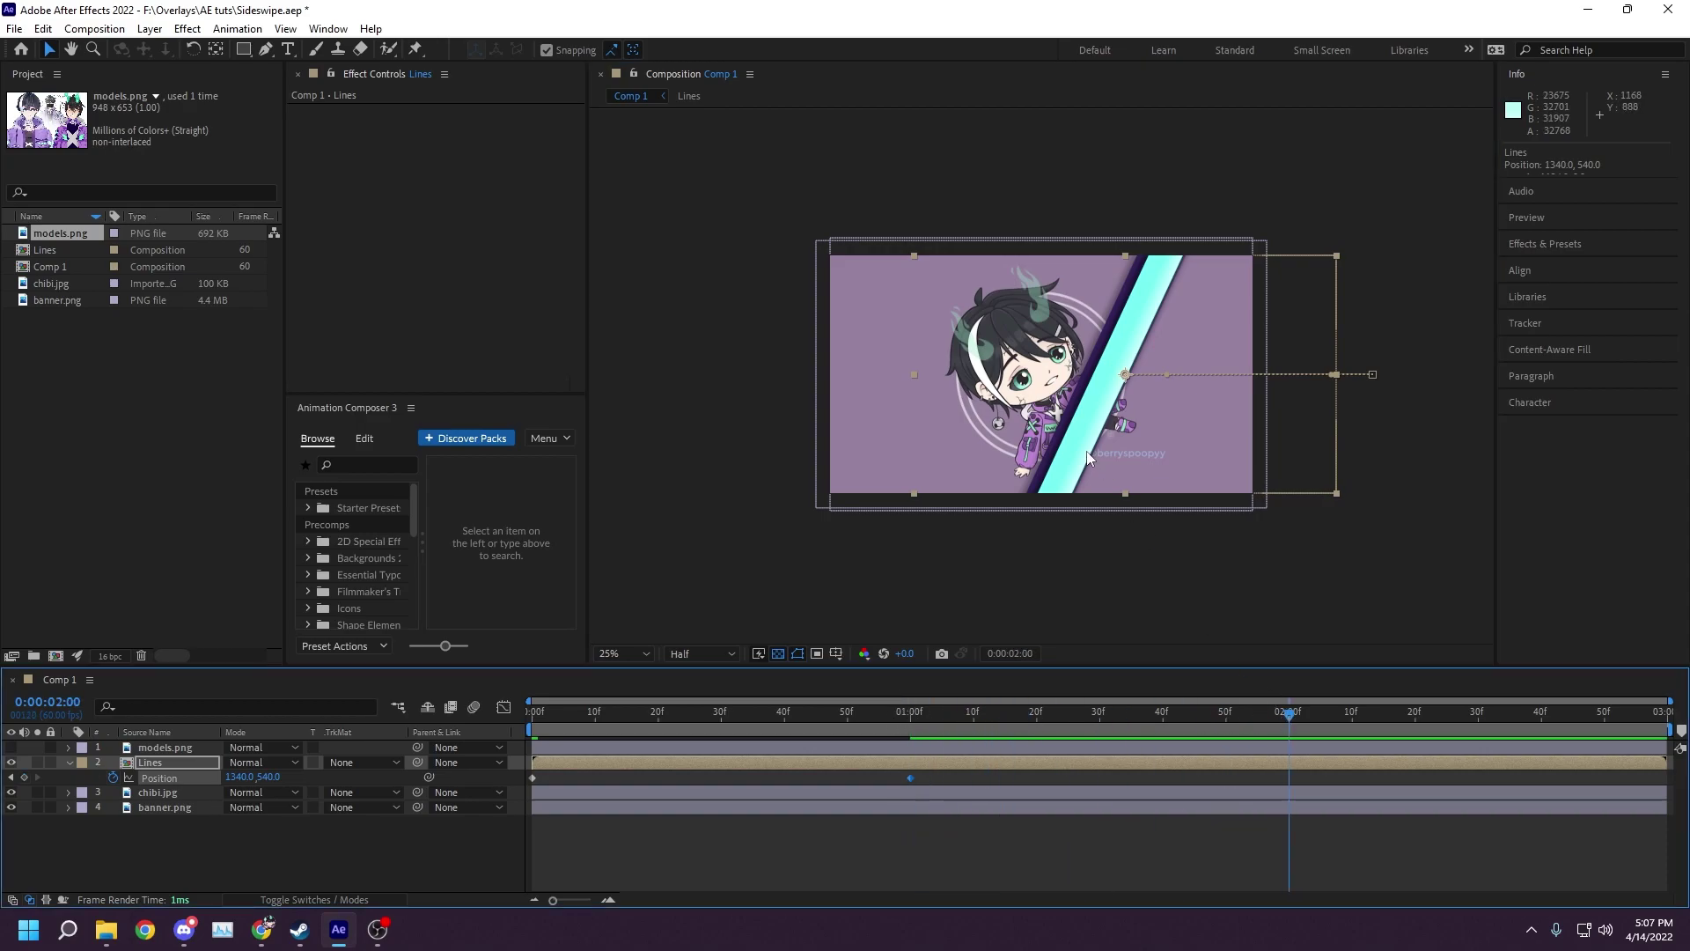
pyautogui.moveTo(1067, 465); pyautogui.dragTo(939, 465)
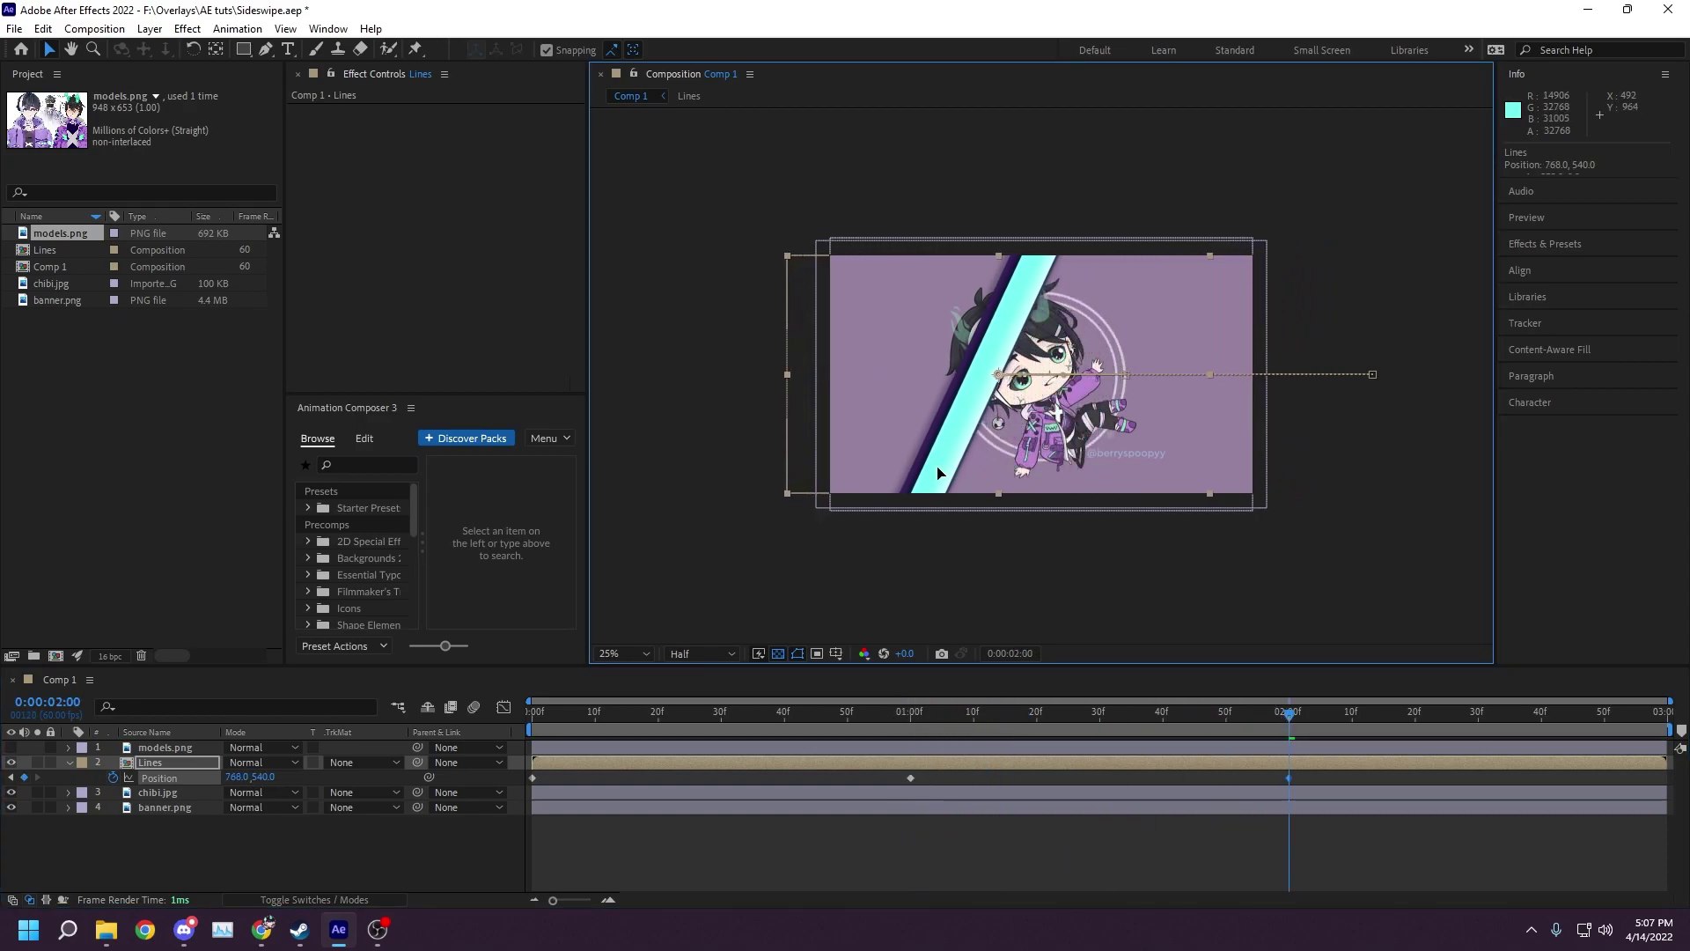
pyautogui.click(1289, 740)
pyautogui.press('space')
pyautogui.moveTo(1010, 482); pyautogui.dragTo(715, 453)
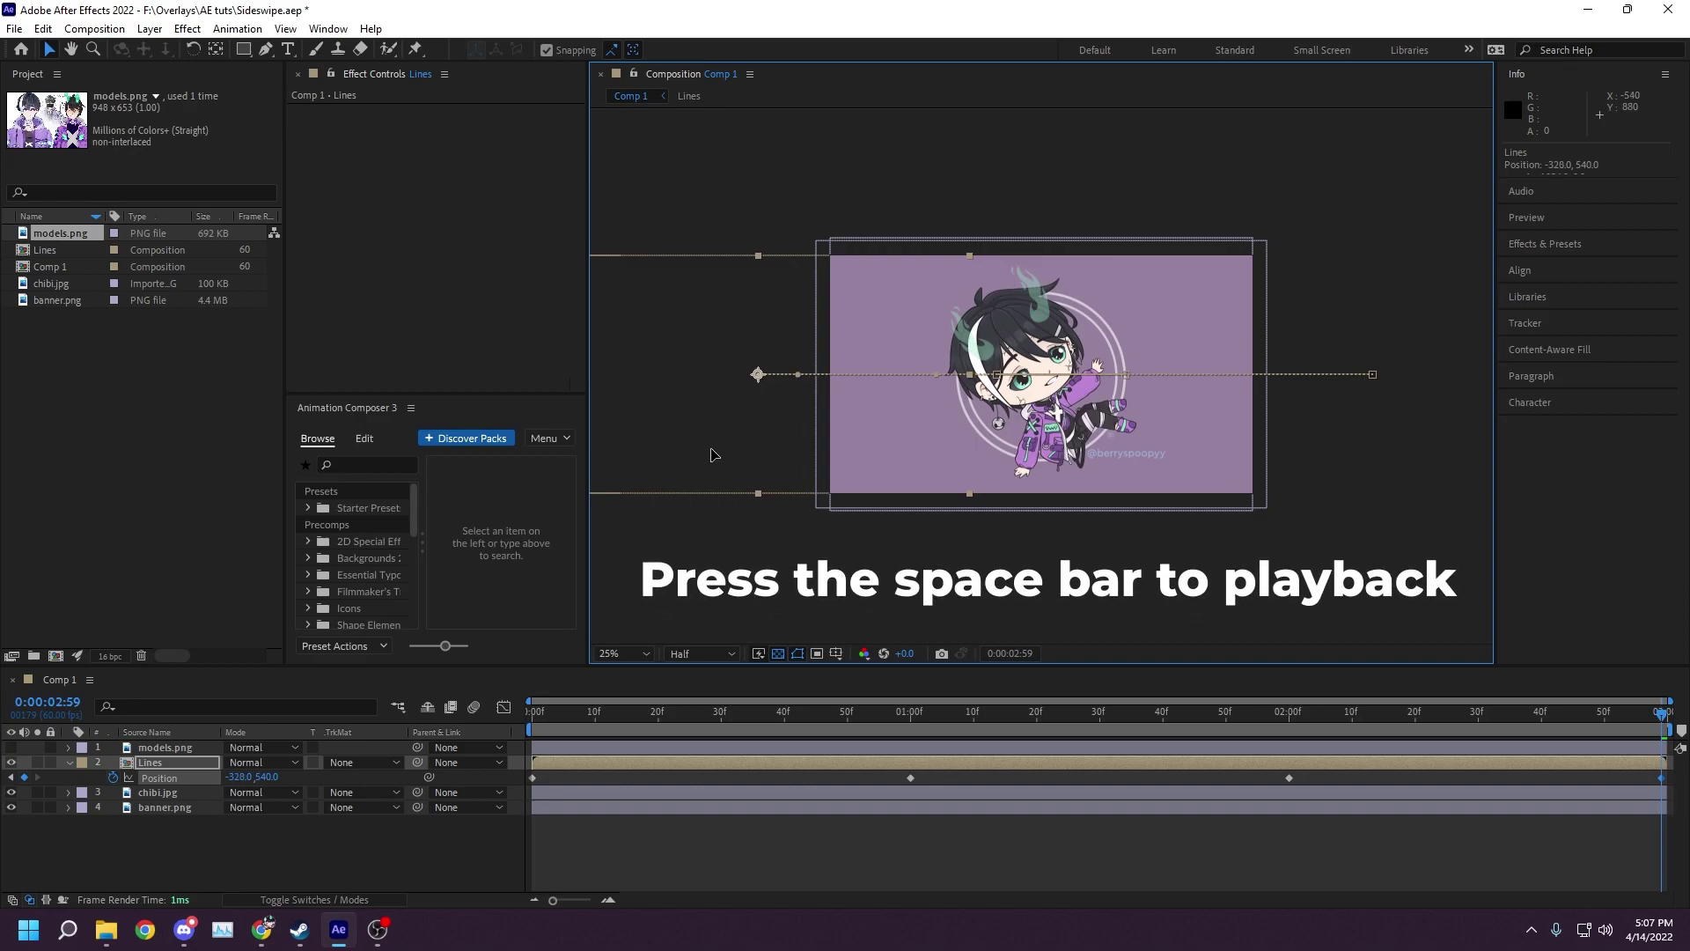
# - Preview the stripe sweep, retime the Lines layer so it finishes sooner, and replay it
pyautogui.press('space')
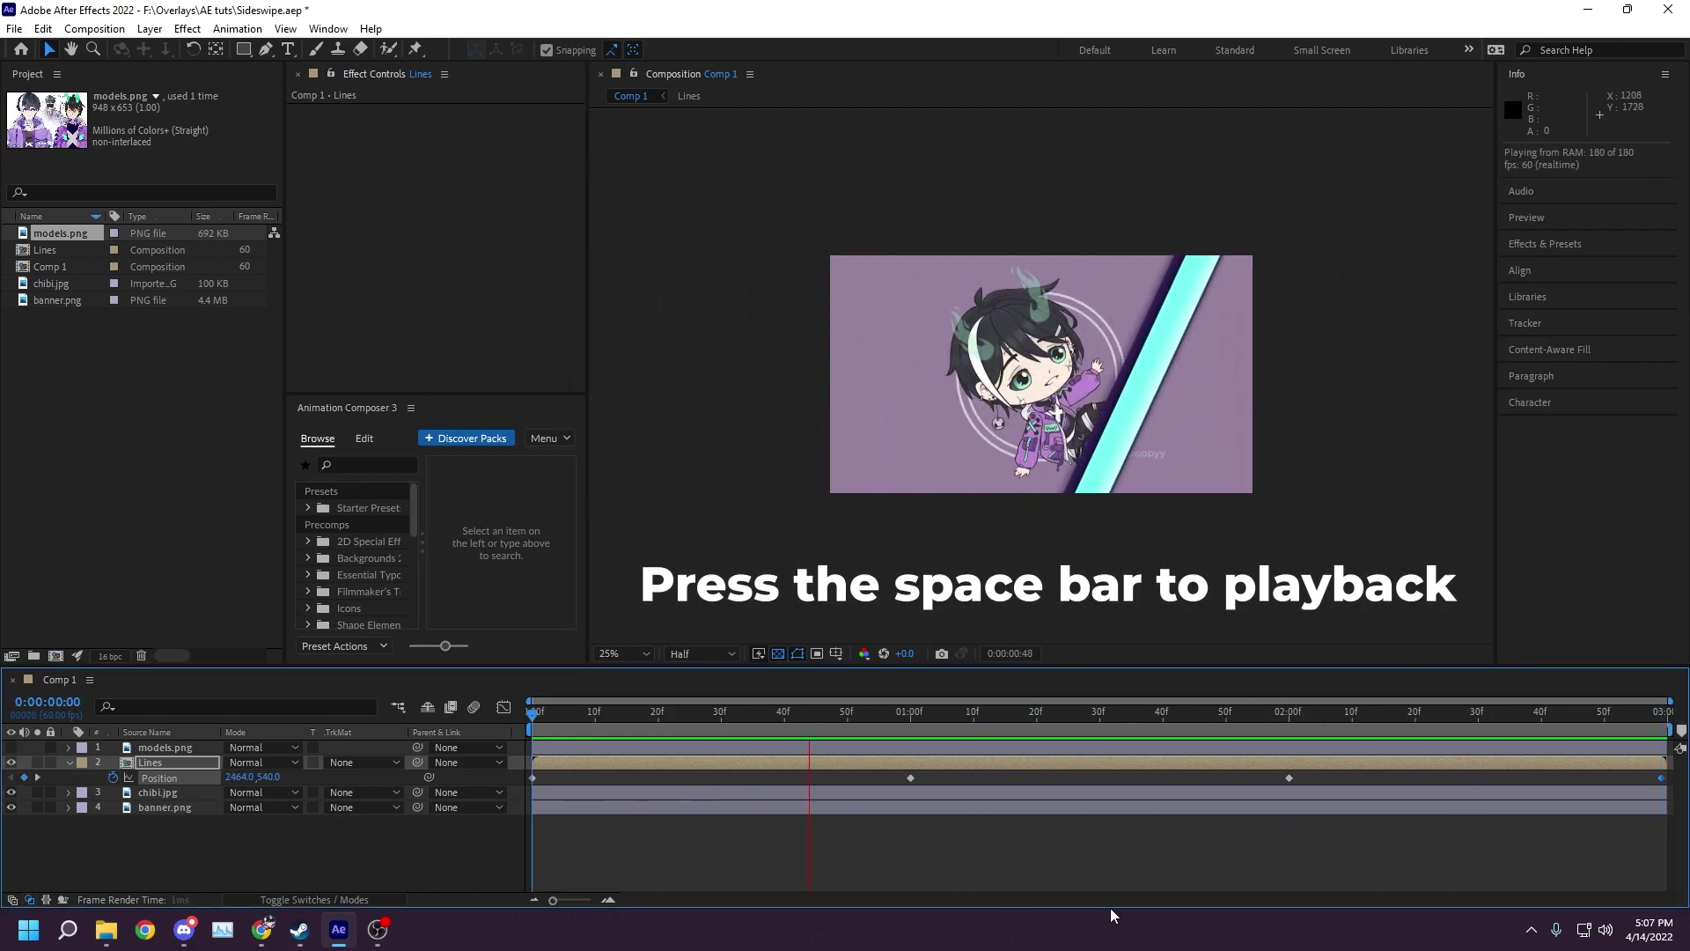
pyautogui.moveTo(550, 791); pyautogui.dragTo(1596, 787)
pyautogui.press('space')
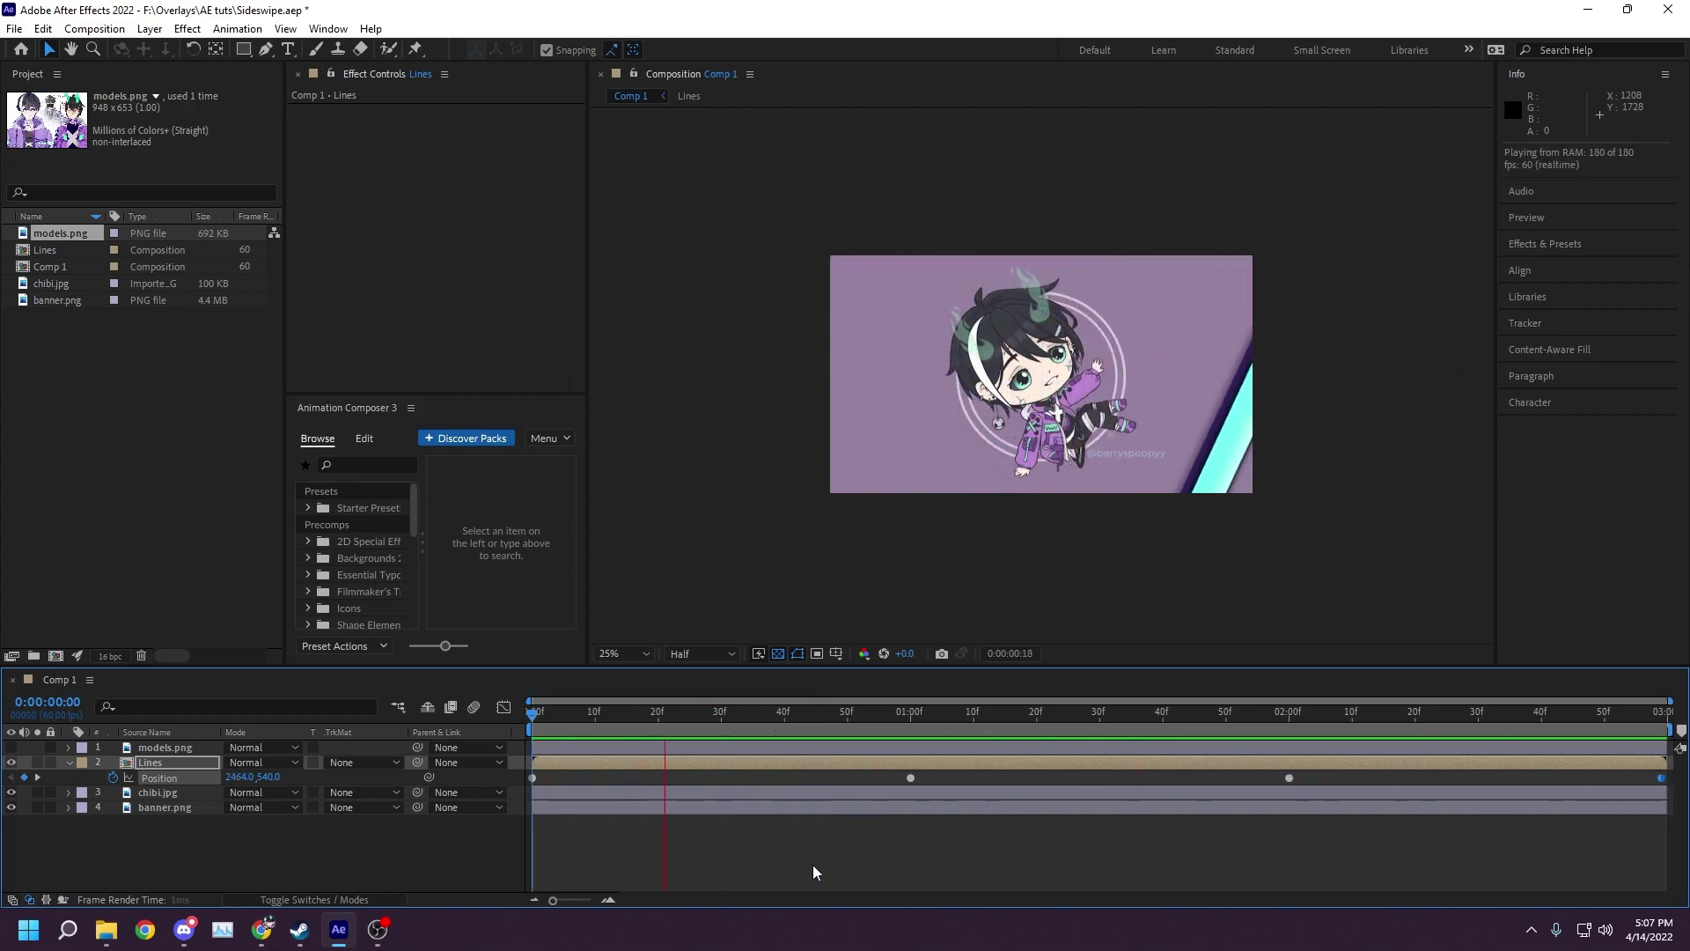
pyautogui.press('space')
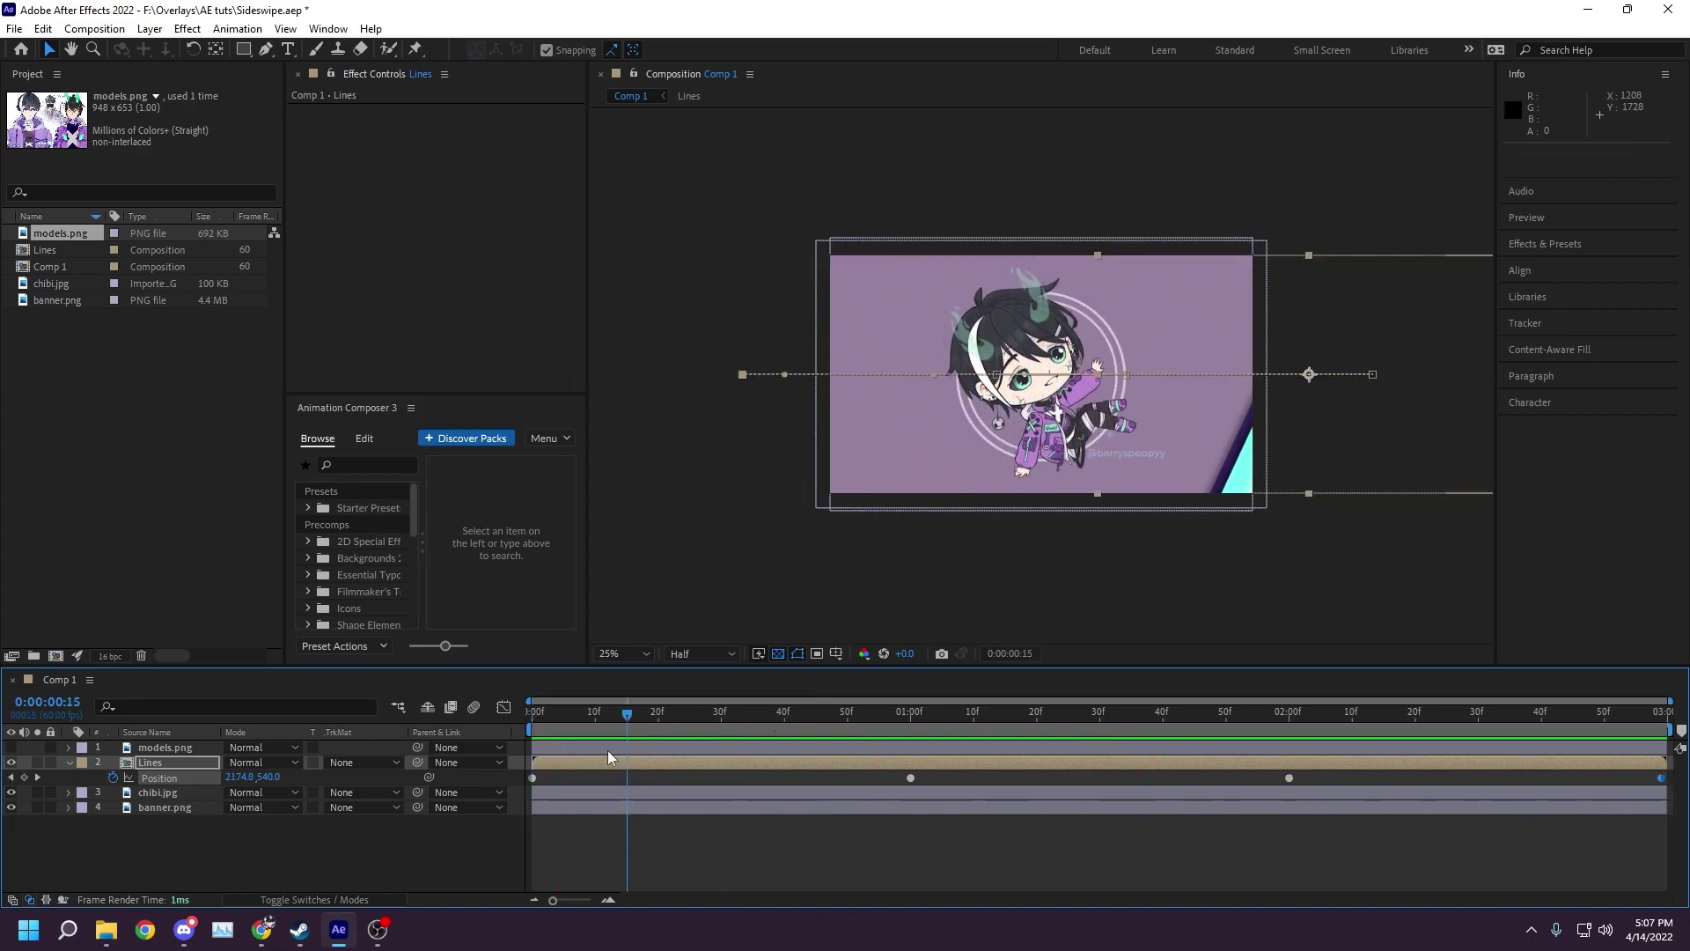
pyautogui.moveTo(1667, 761); pyautogui.dragTo(1299, 765)
pyautogui.hotkey('ctrl', 'z')
pyautogui.press('space')
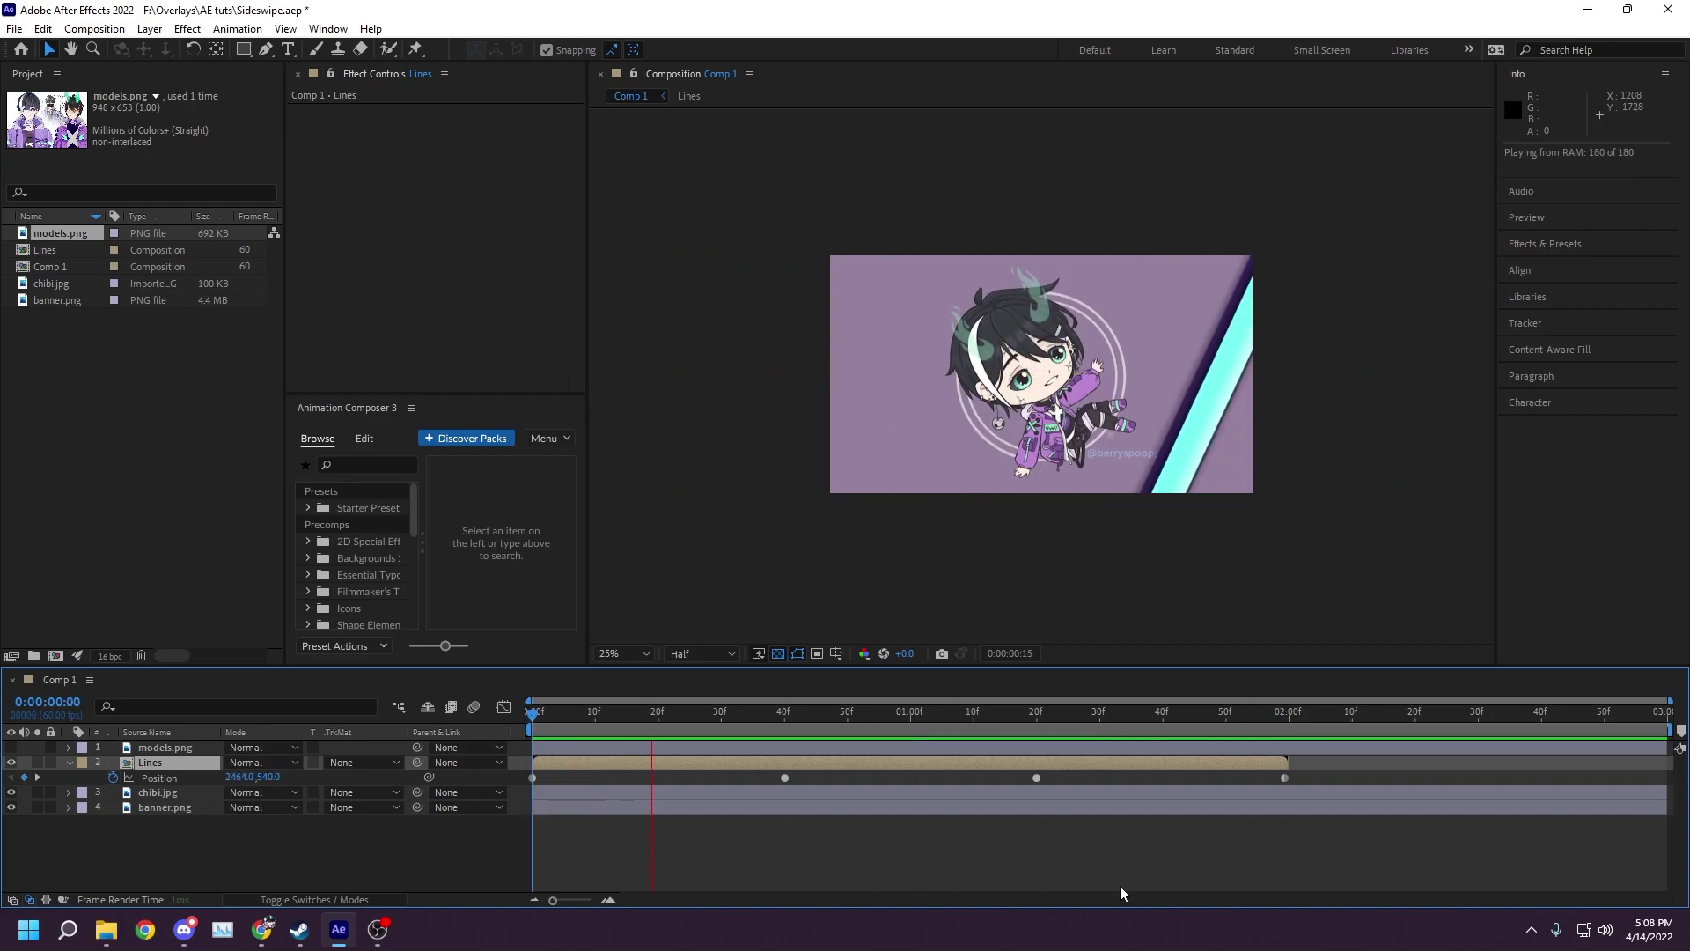
pyautogui.scroll(1, 1136, 578)
pyautogui.click(701, 653)
pyautogui.click(690, 829)
pyautogui.press('space')
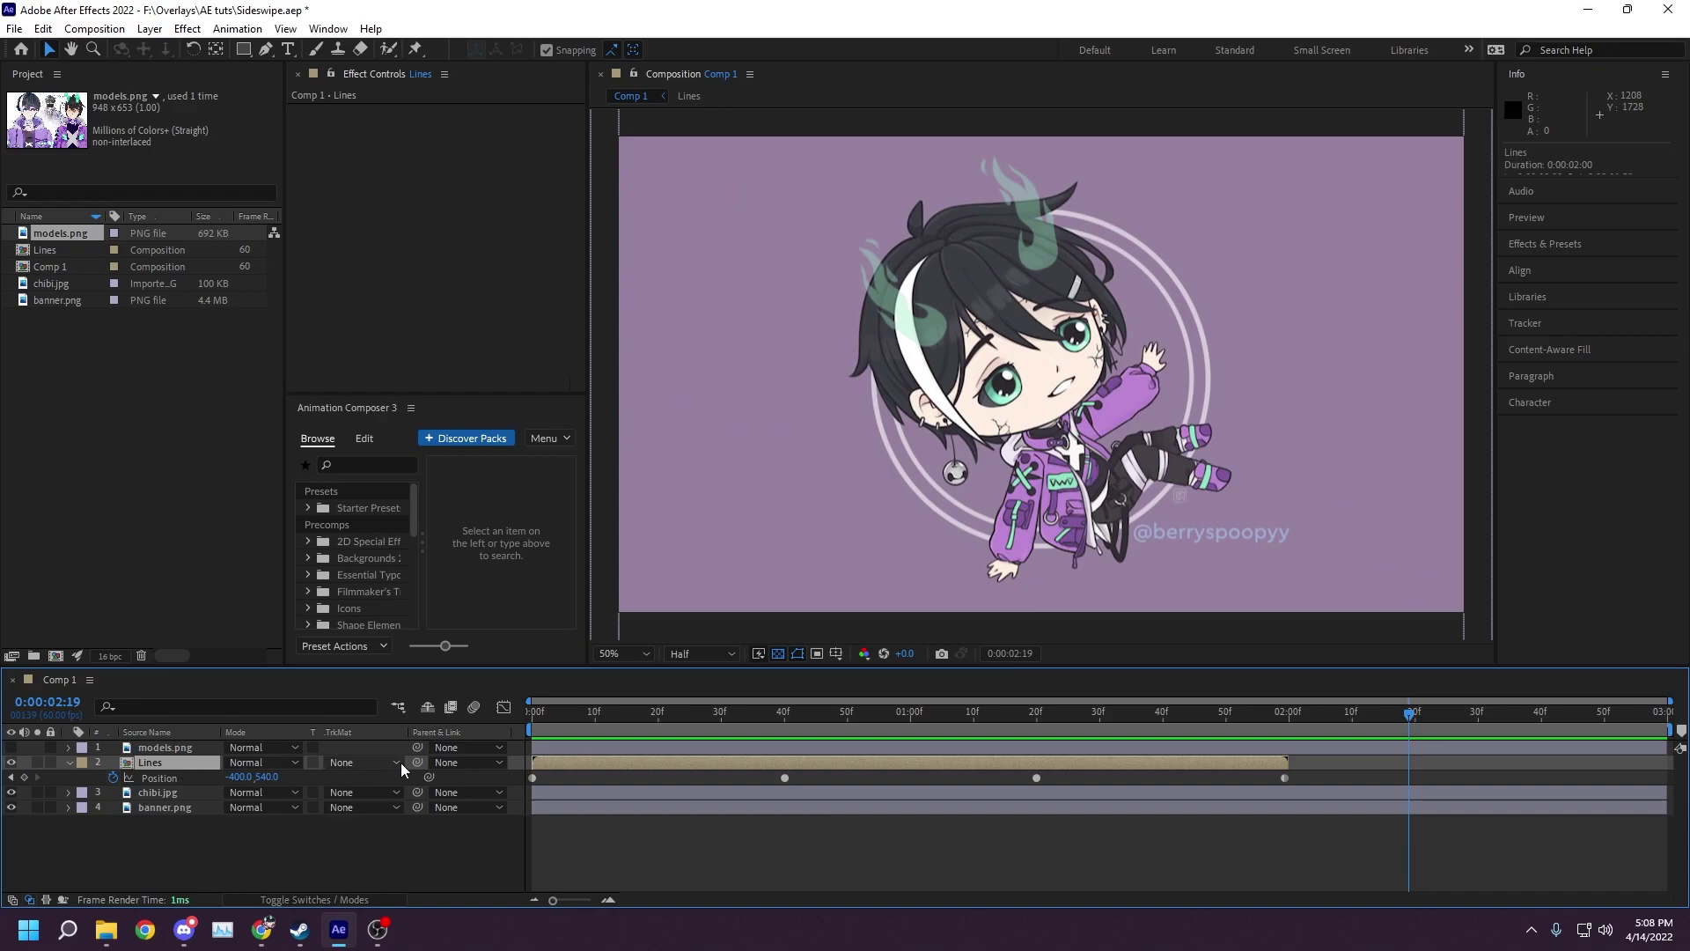
# - Enable motion blur on the Lines layer and the composition, then preview the blurred sweep
pyautogui.click(328, 898)
pyautogui.click(296, 763)
pyautogui.click(434, 707)
pyautogui.press('space')
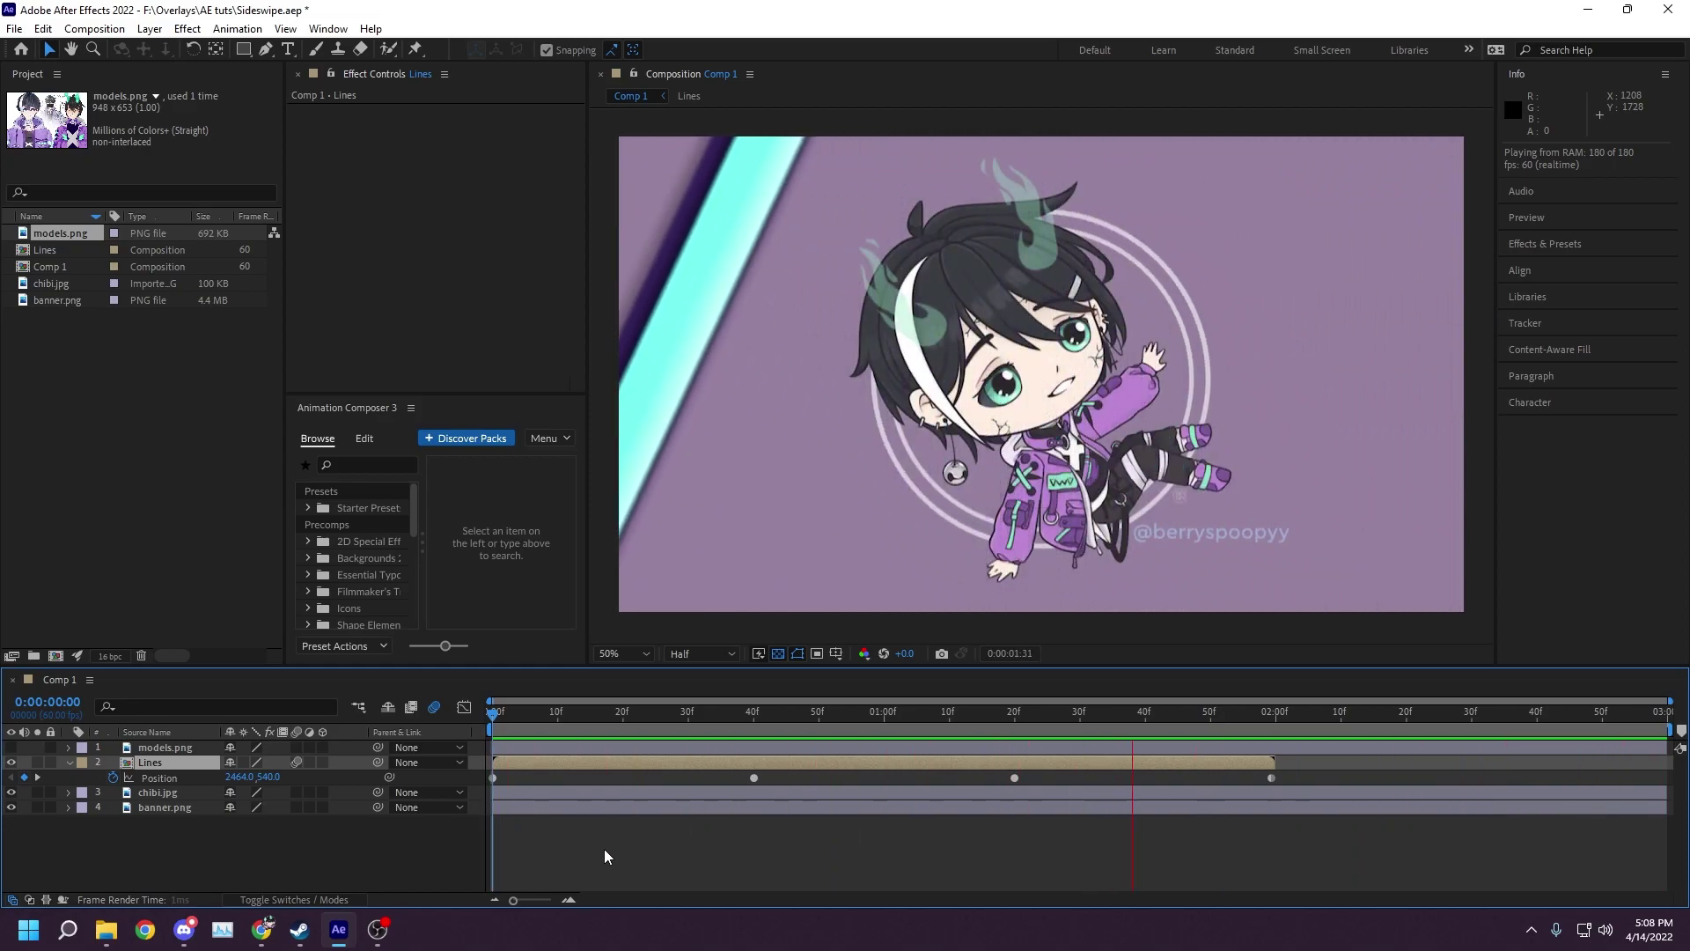
pyautogui.click(504, 718)
# - Return to the first frame, zoom out to the full frame, and select chibi.jpg
pyautogui.press('Home')
pyautogui.click(238, 748)
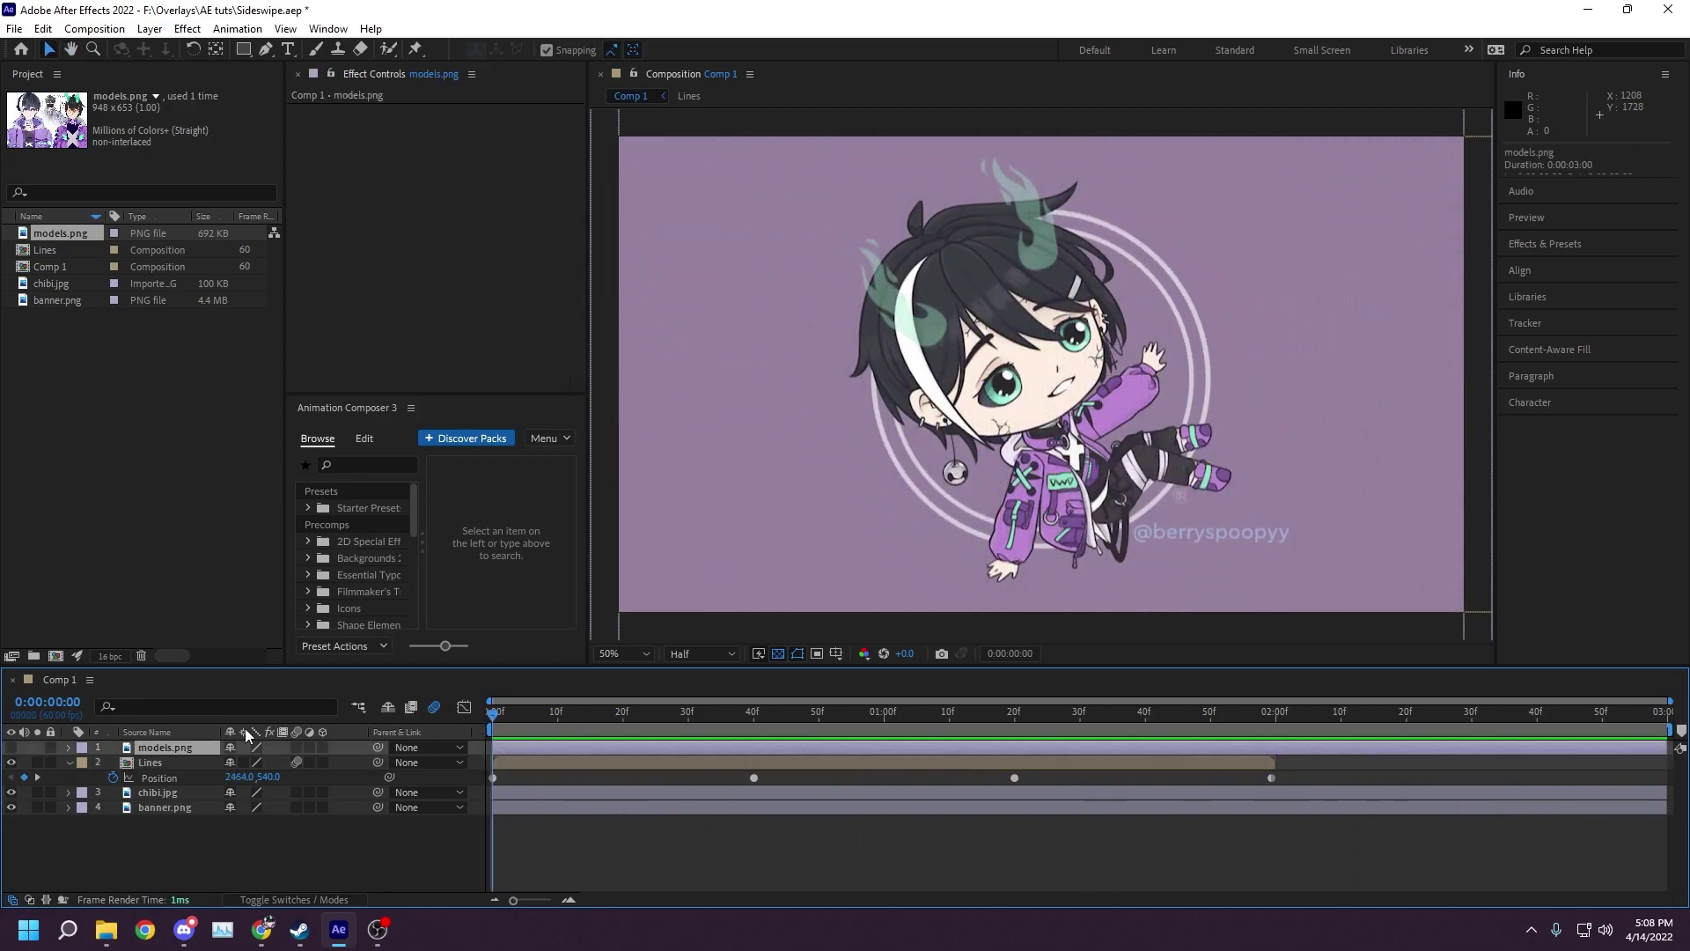
pyautogui.press(',')
pyautogui.click(172, 792)
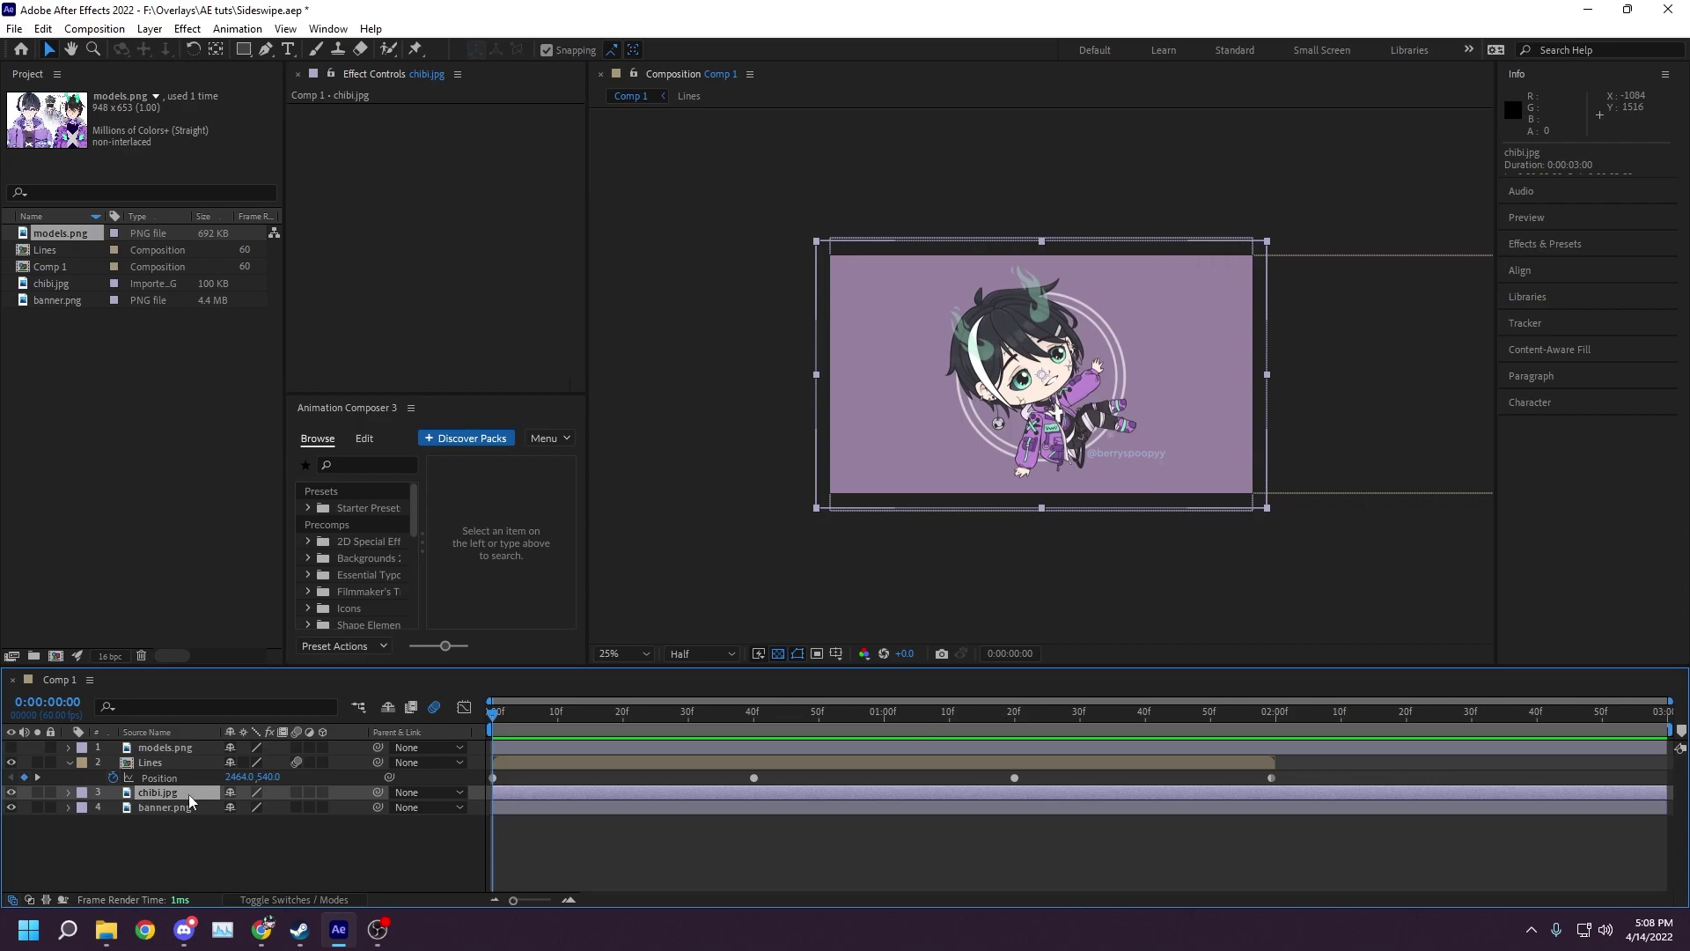
pyautogui.press('space')
pyautogui.press('space')
# - Draw a rectangle mask over chibi.jpg's right edge and set Mask 1 to Subtract
pyautogui.click(251, 50)
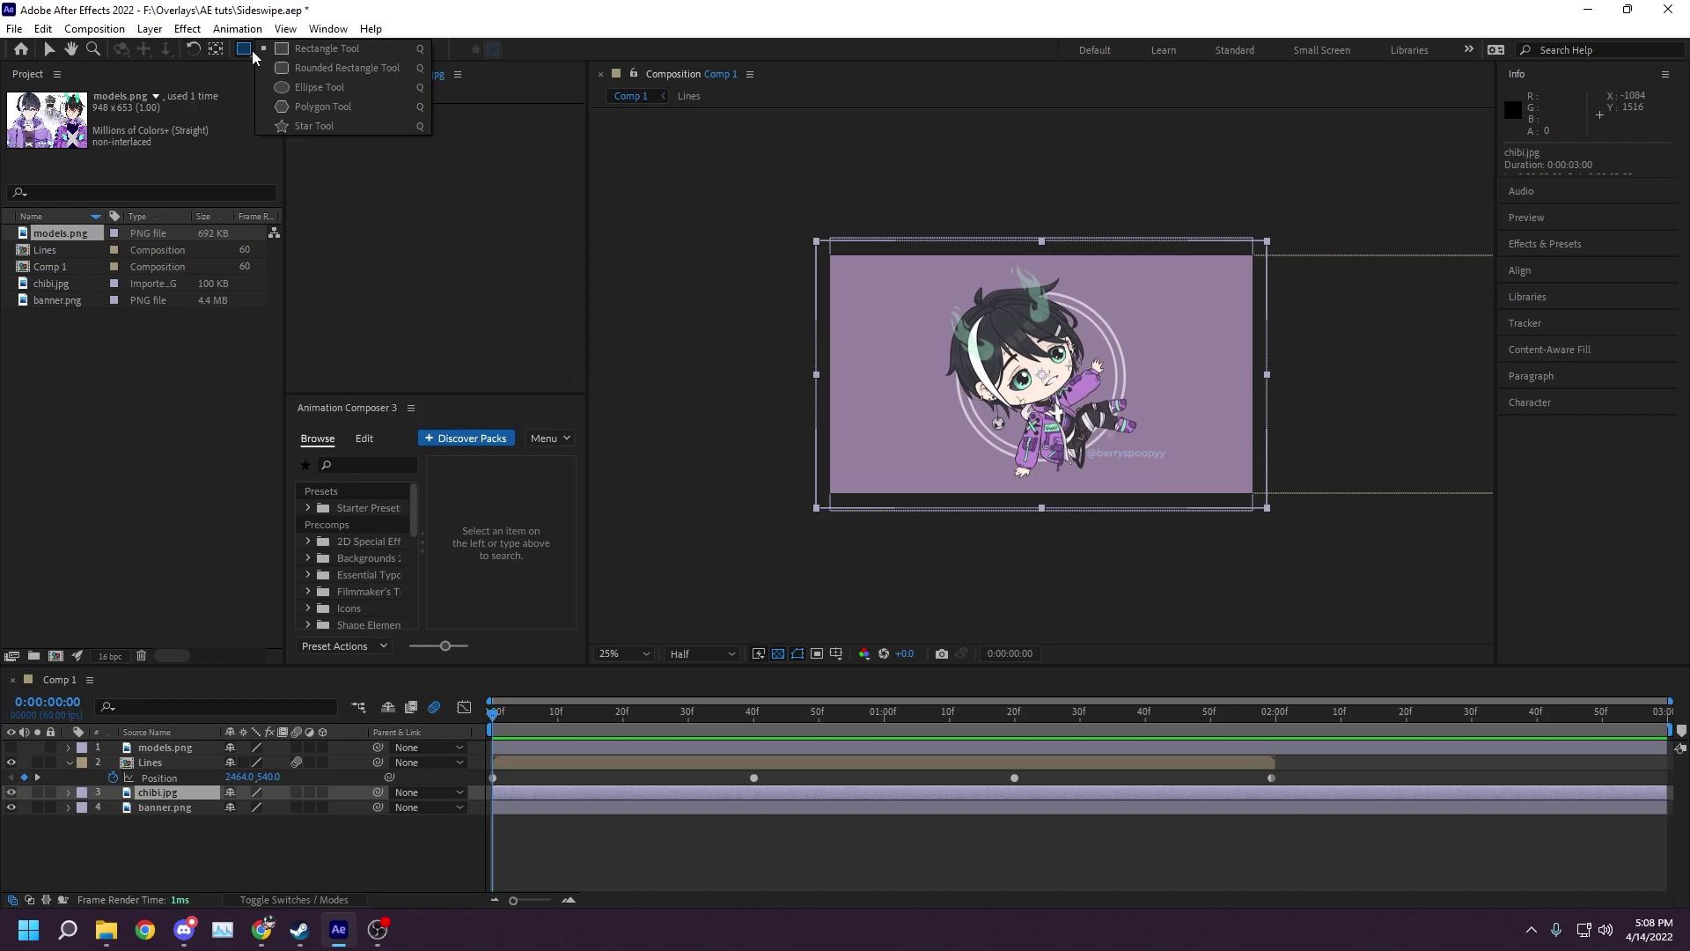
pyautogui.click(304, 48)
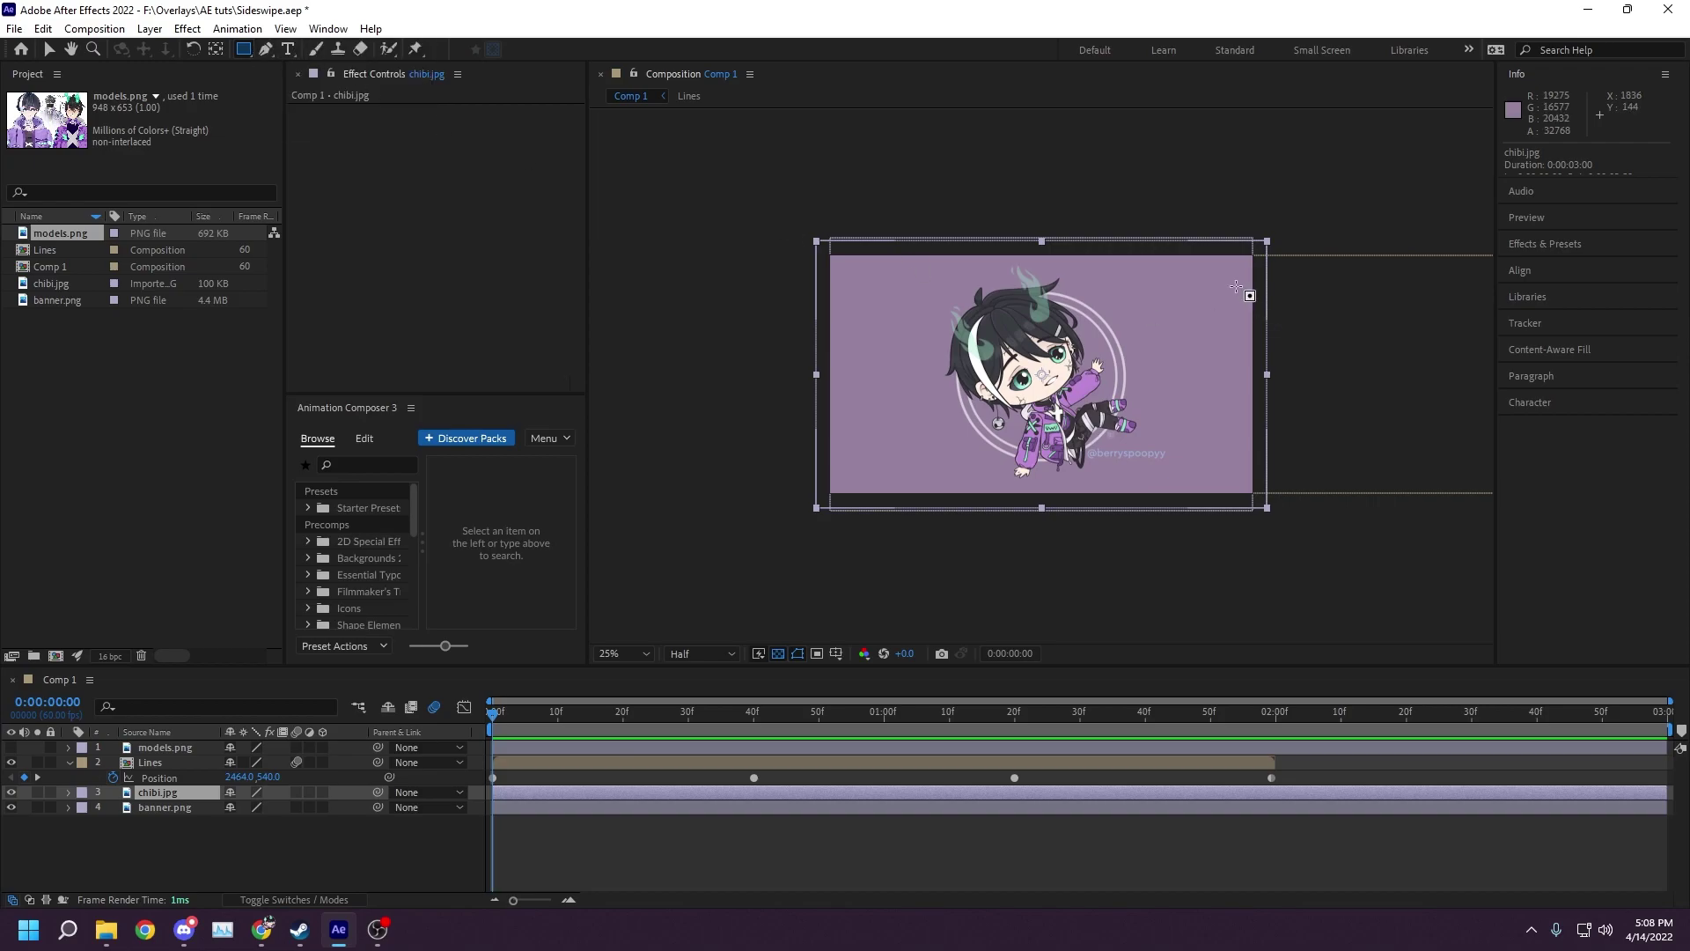
pyautogui.moveTo(1225, 212)
pyautogui.mouseDown()
pyautogui.moveTo(1273, 277)
pyautogui.moveTo(1318, 538)
pyautogui.mouseUp()
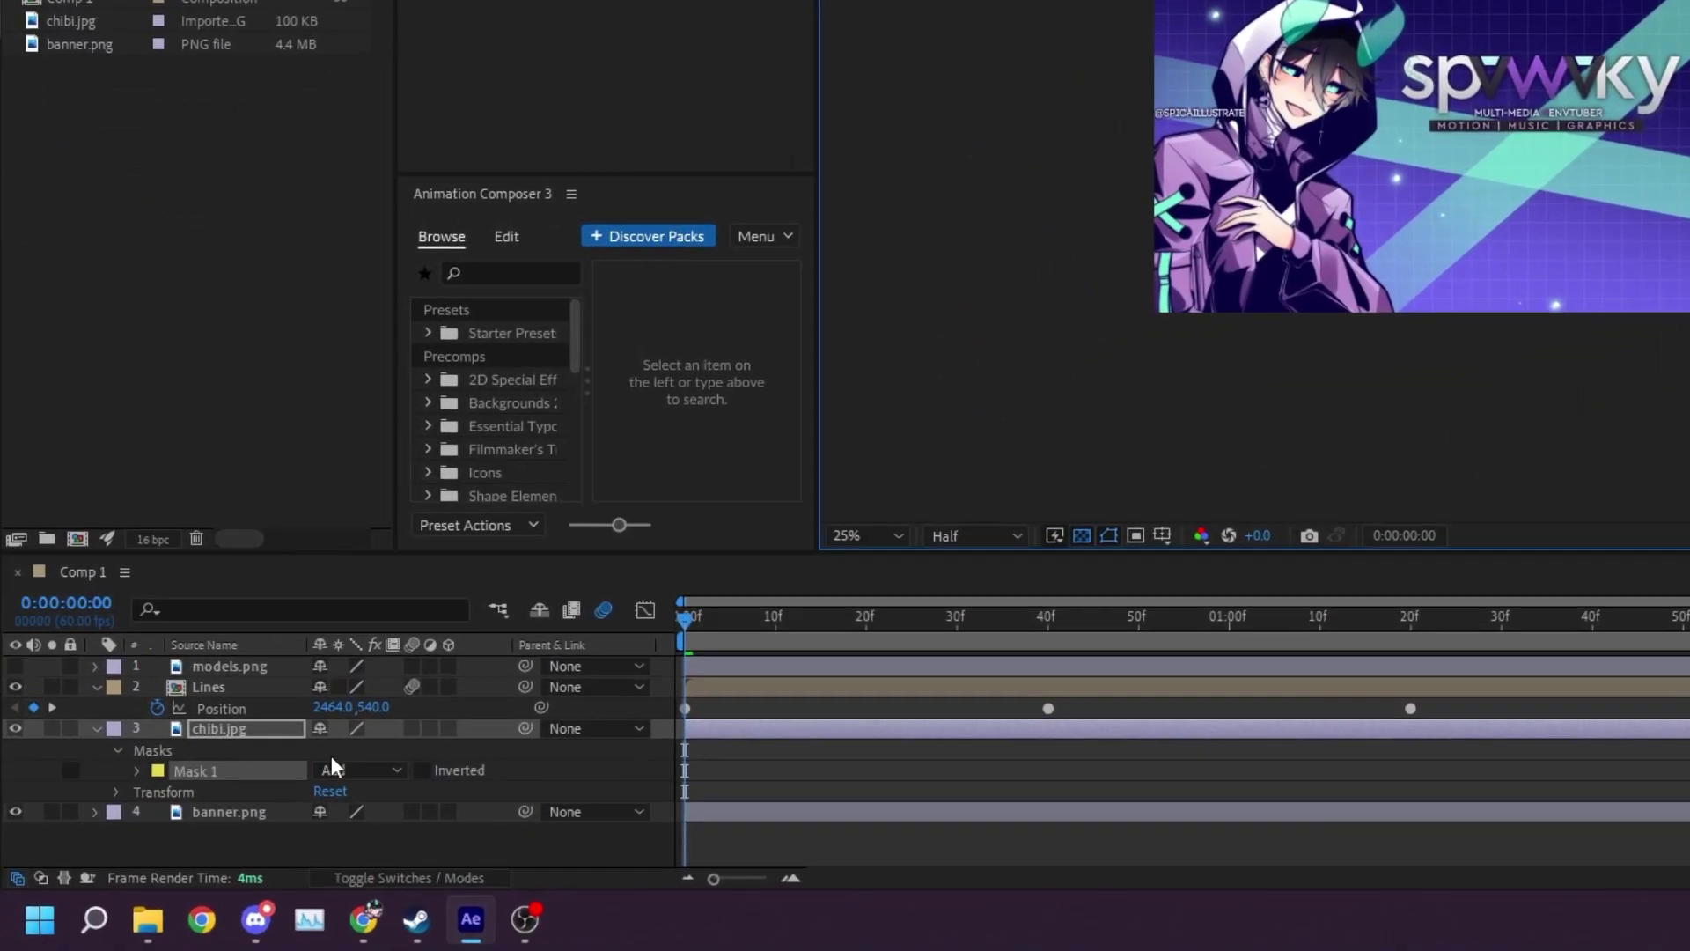
pyautogui.click(256, 823)
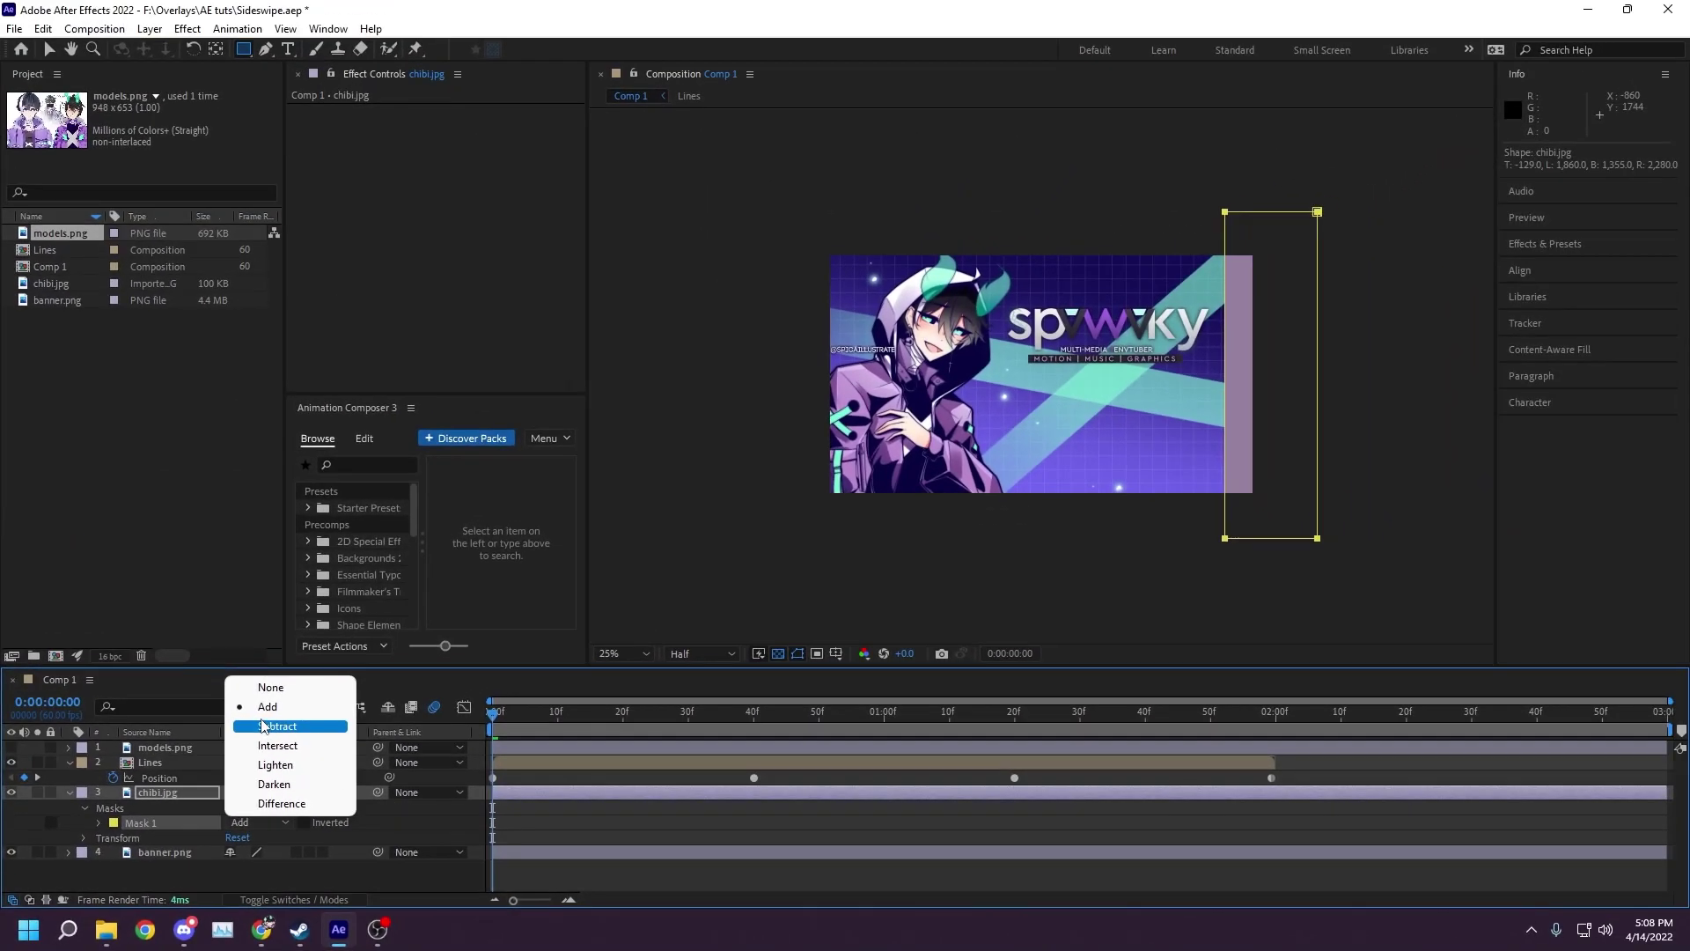
pyautogui.click(322, 674)
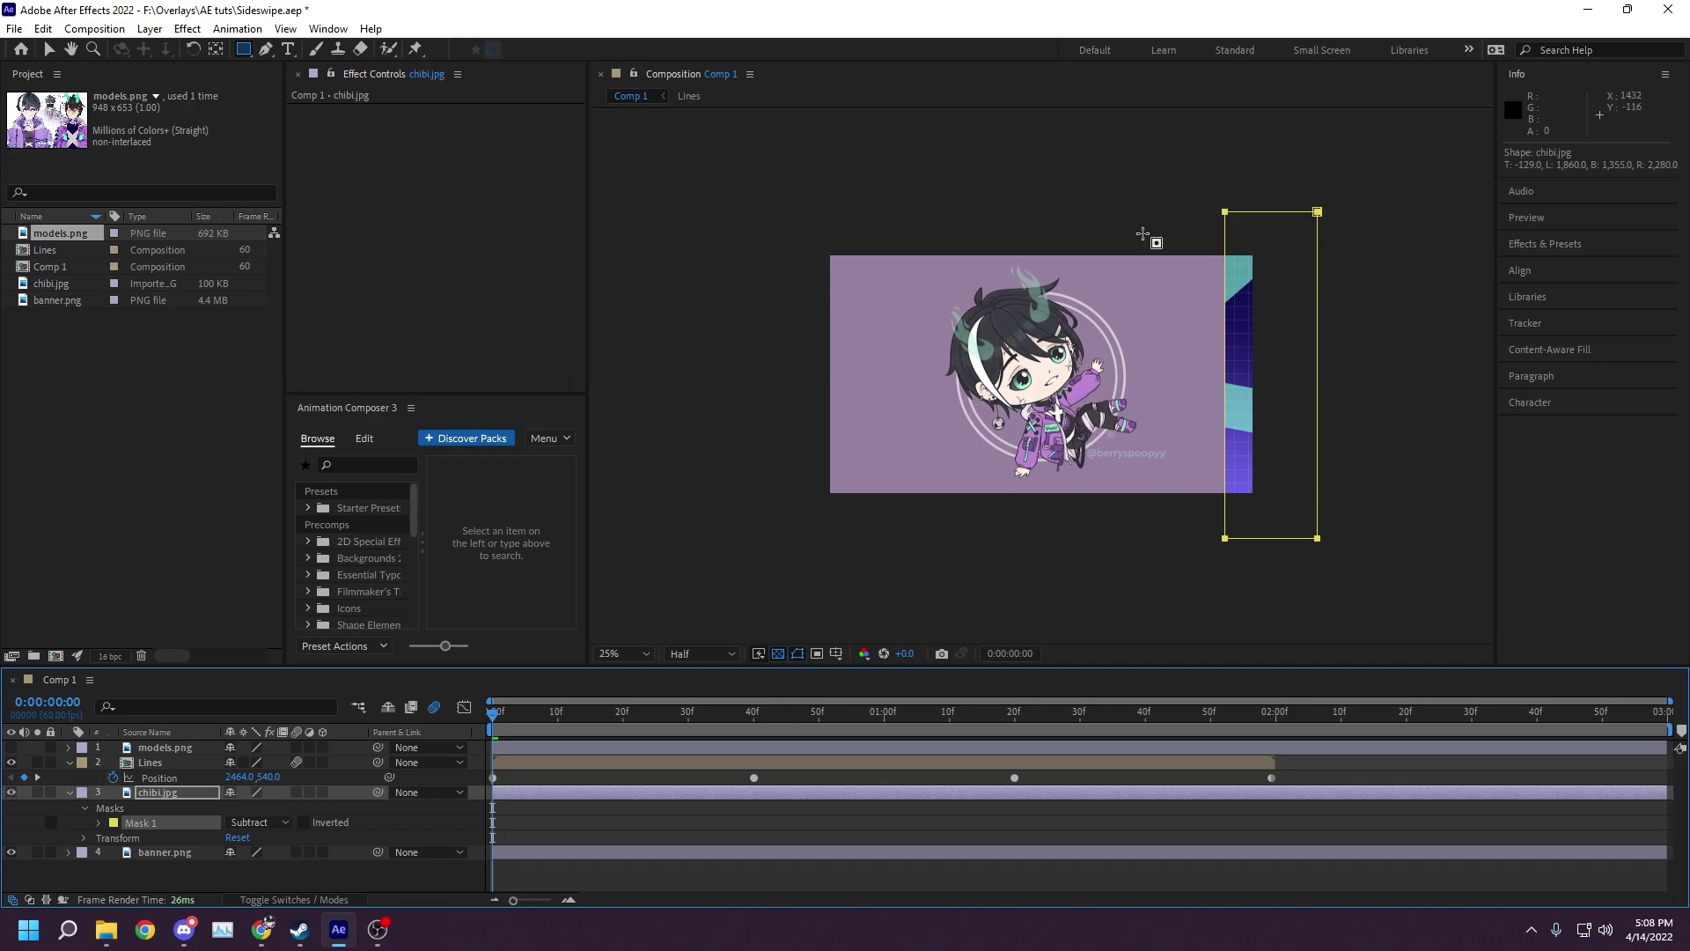
pyautogui.click(49, 48)
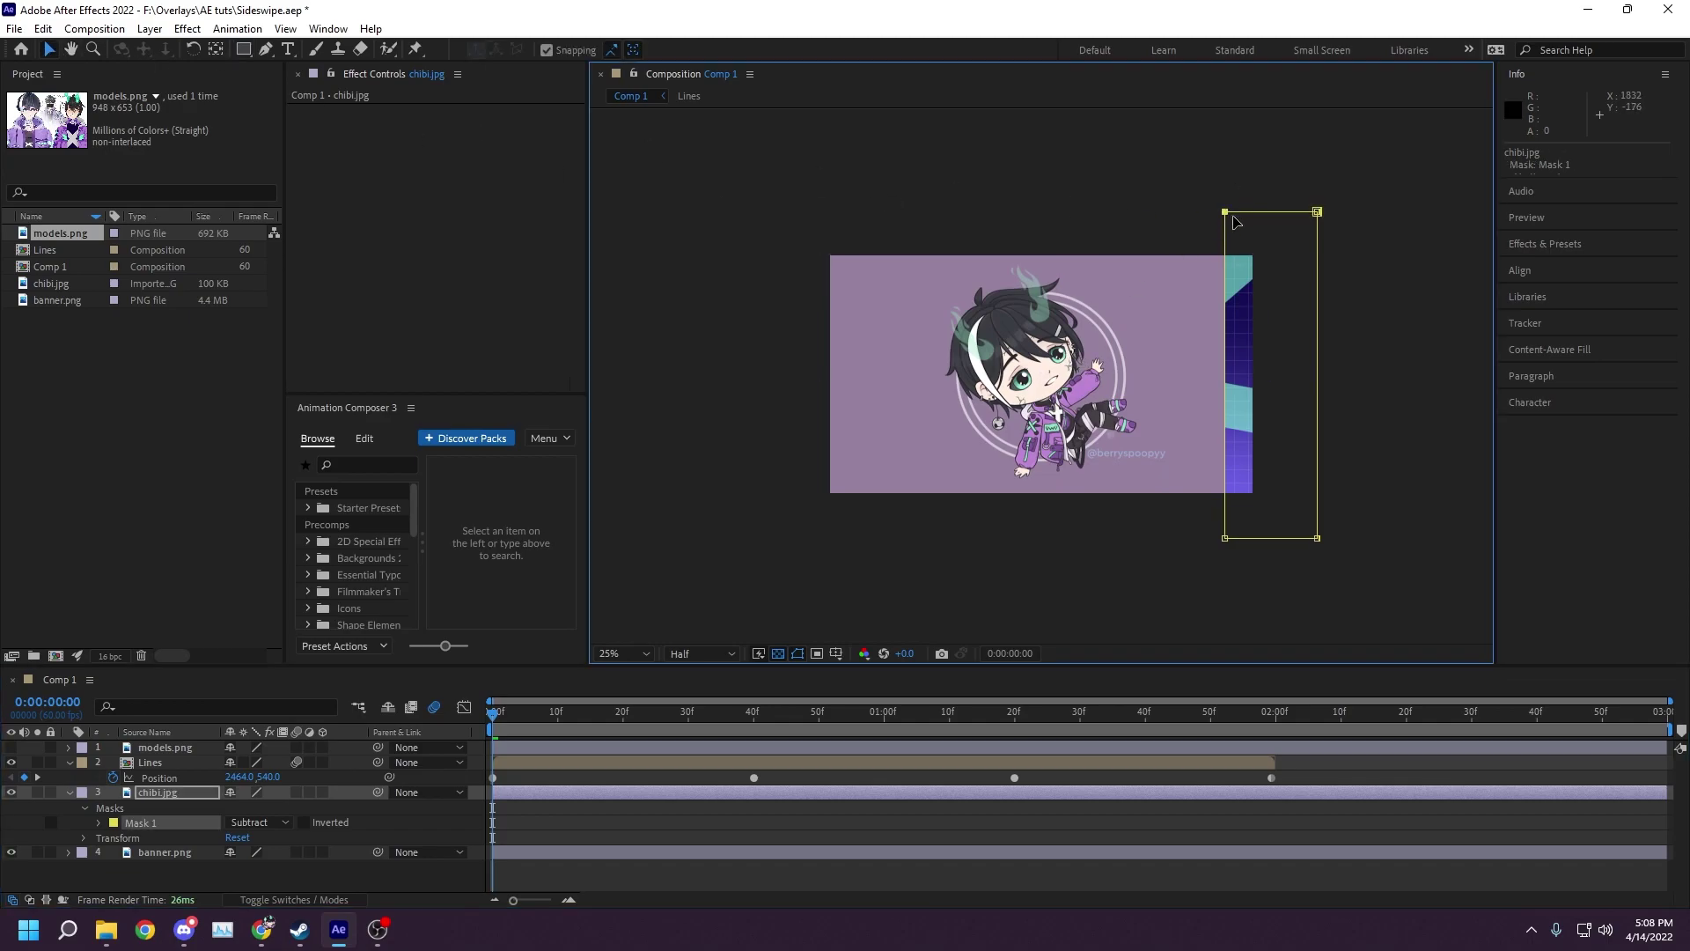
# - Narrow the mask into a thin strip and start Mask Path keyframing at frame 0
pyautogui.moveTo(1224, 212); pyautogui.dragTo(1276, 212)
pyautogui.moveTo(1225, 538); pyautogui.dragTo(1276, 537)
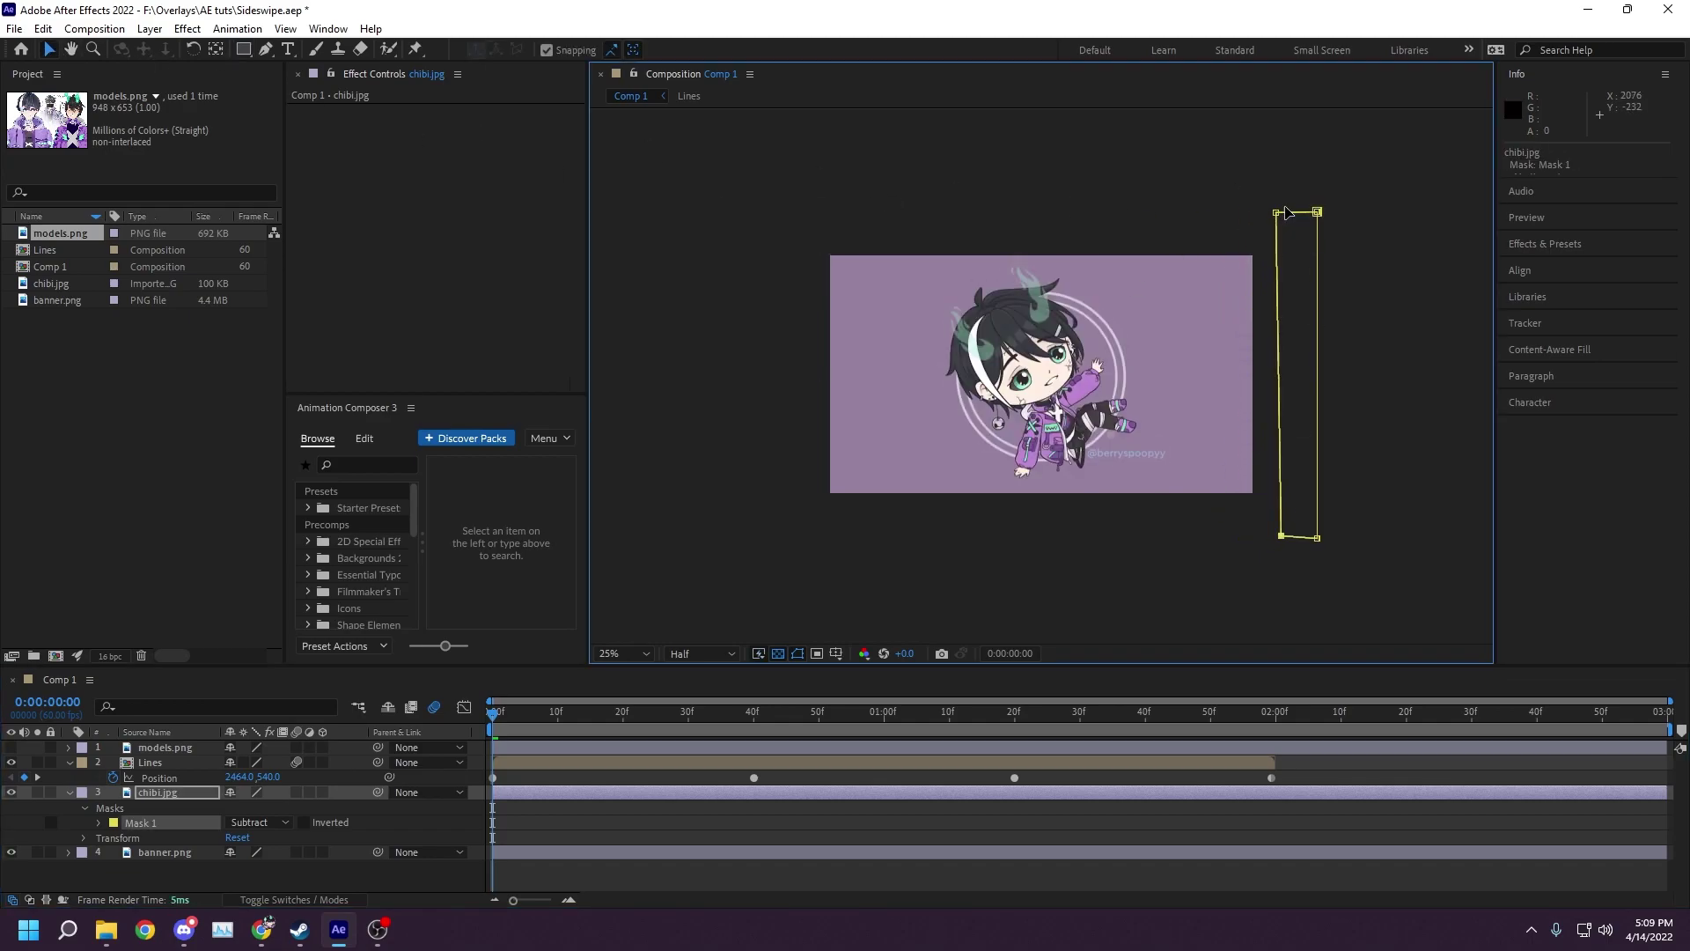
pyautogui.moveTo(1276, 379); pyautogui.dragTo(1282, 378)
pyautogui.click(98, 822)
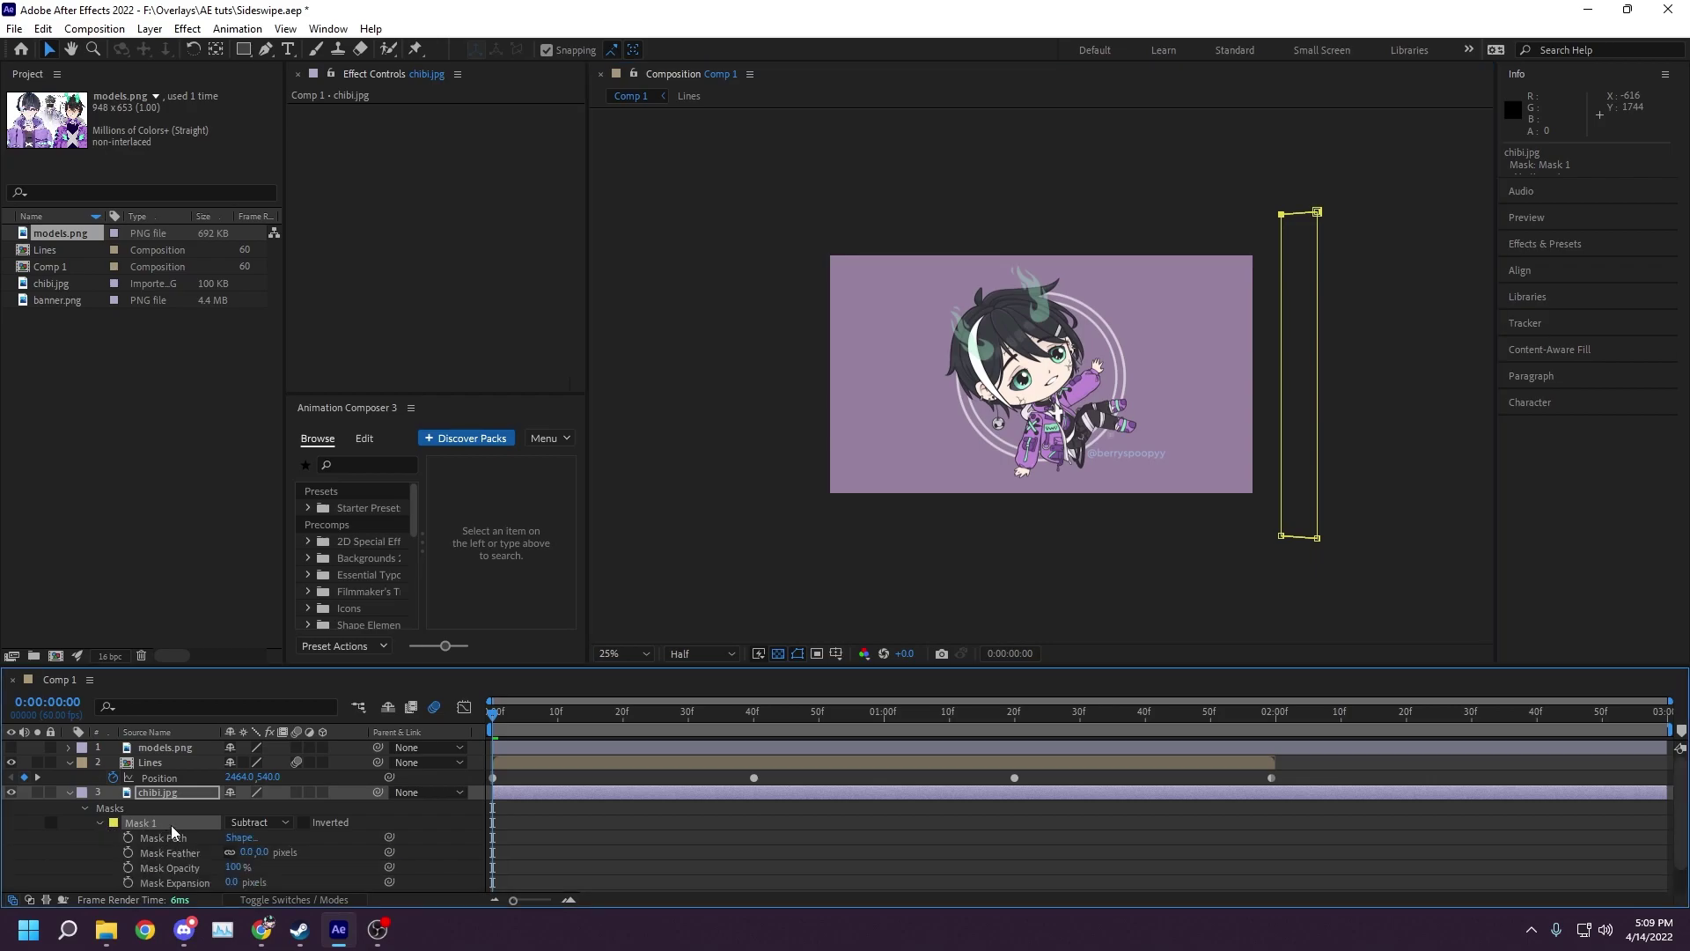
pyautogui.scroll(-1, 170, 826)
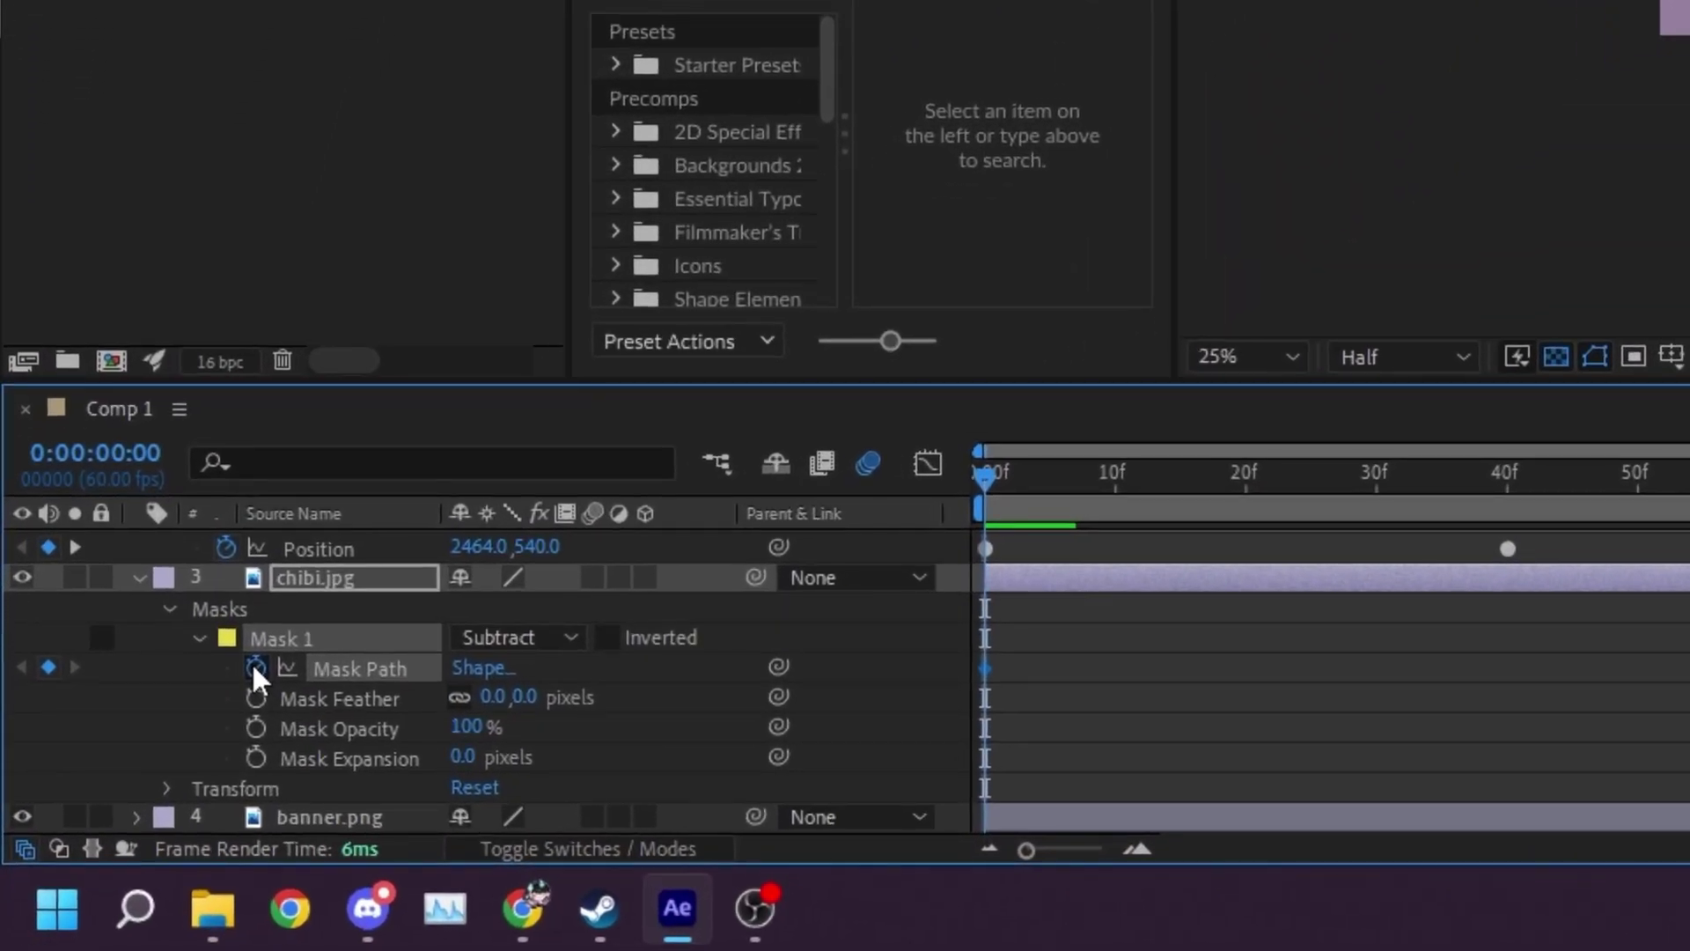
pyautogui.click(128, 809)
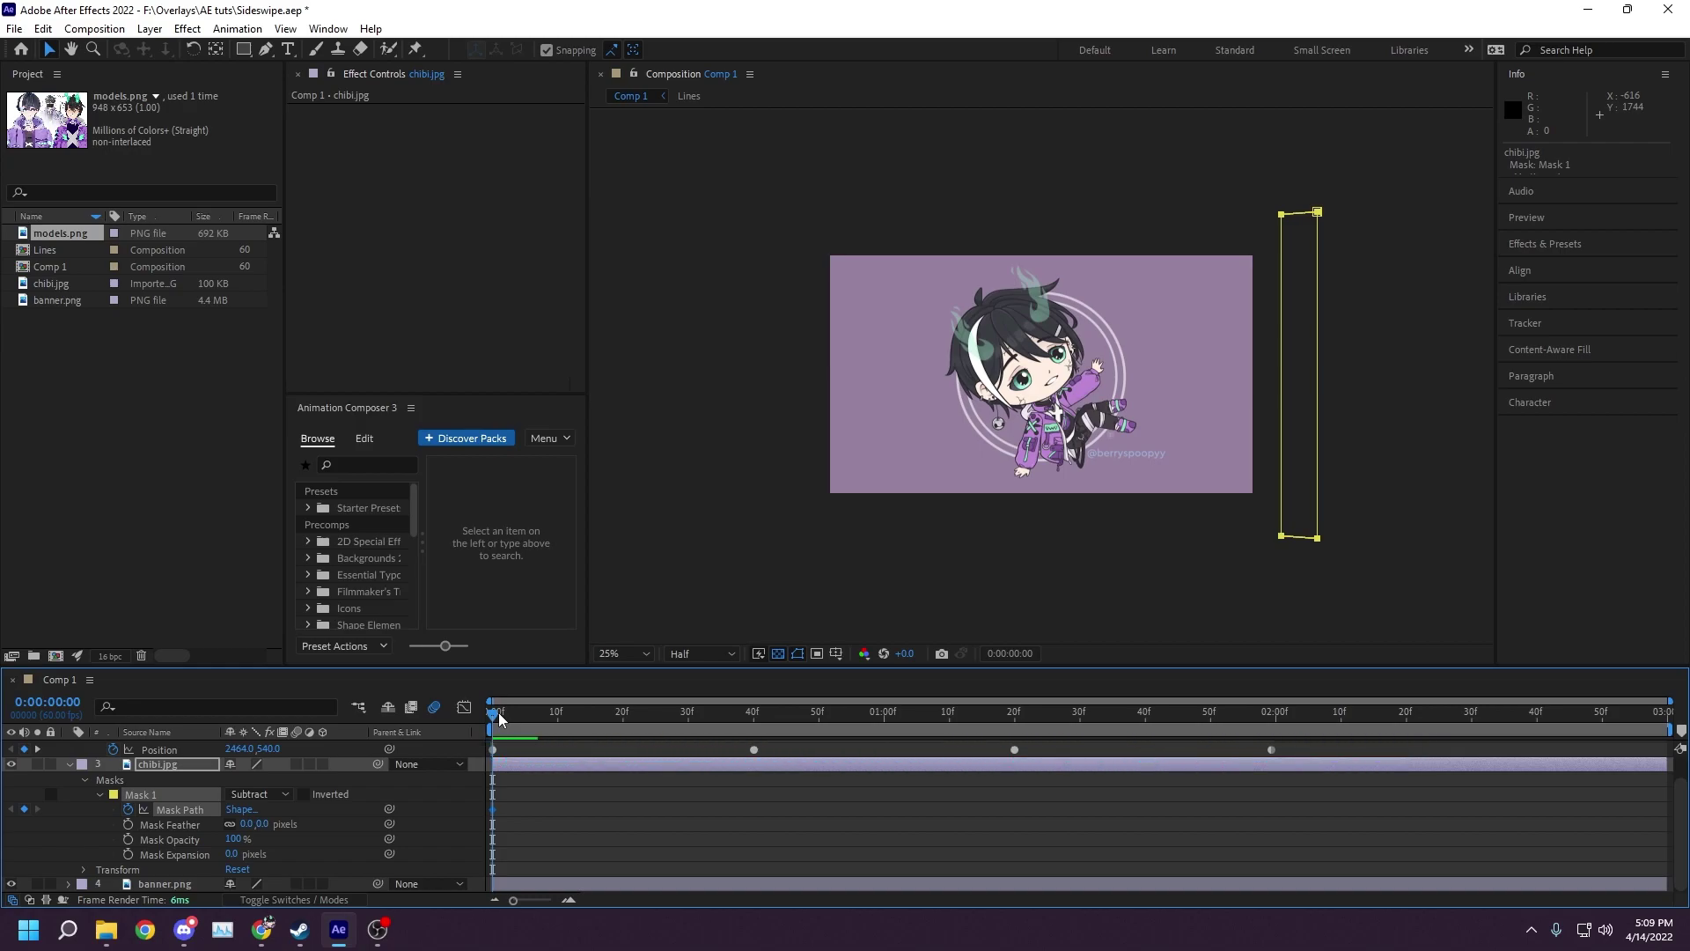
# - Move and widen the mask leftward at 40f, 1:20 and 2:00 to uncover the banner
pyautogui.moveTo(498, 711); pyautogui.dragTo(756, 716)
pyautogui.moveTo(1284, 543); pyautogui.dragTo(1042, 524)
pyautogui.moveTo(1256, 211); pyautogui.dragTo(1193, 198)
pyautogui.moveTo(753, 713); pyautogui.dragTo(1014, 714)
pyautogui.moveTo(1041, 524); pyautogui.dragTo(905, 521)
pyautogui.moveTo(1190, 195); pyautogui.dragTo(1068, 189)
pyautogui.moveTo(1014, 713); pyautogui.dragTo(1278, 720)
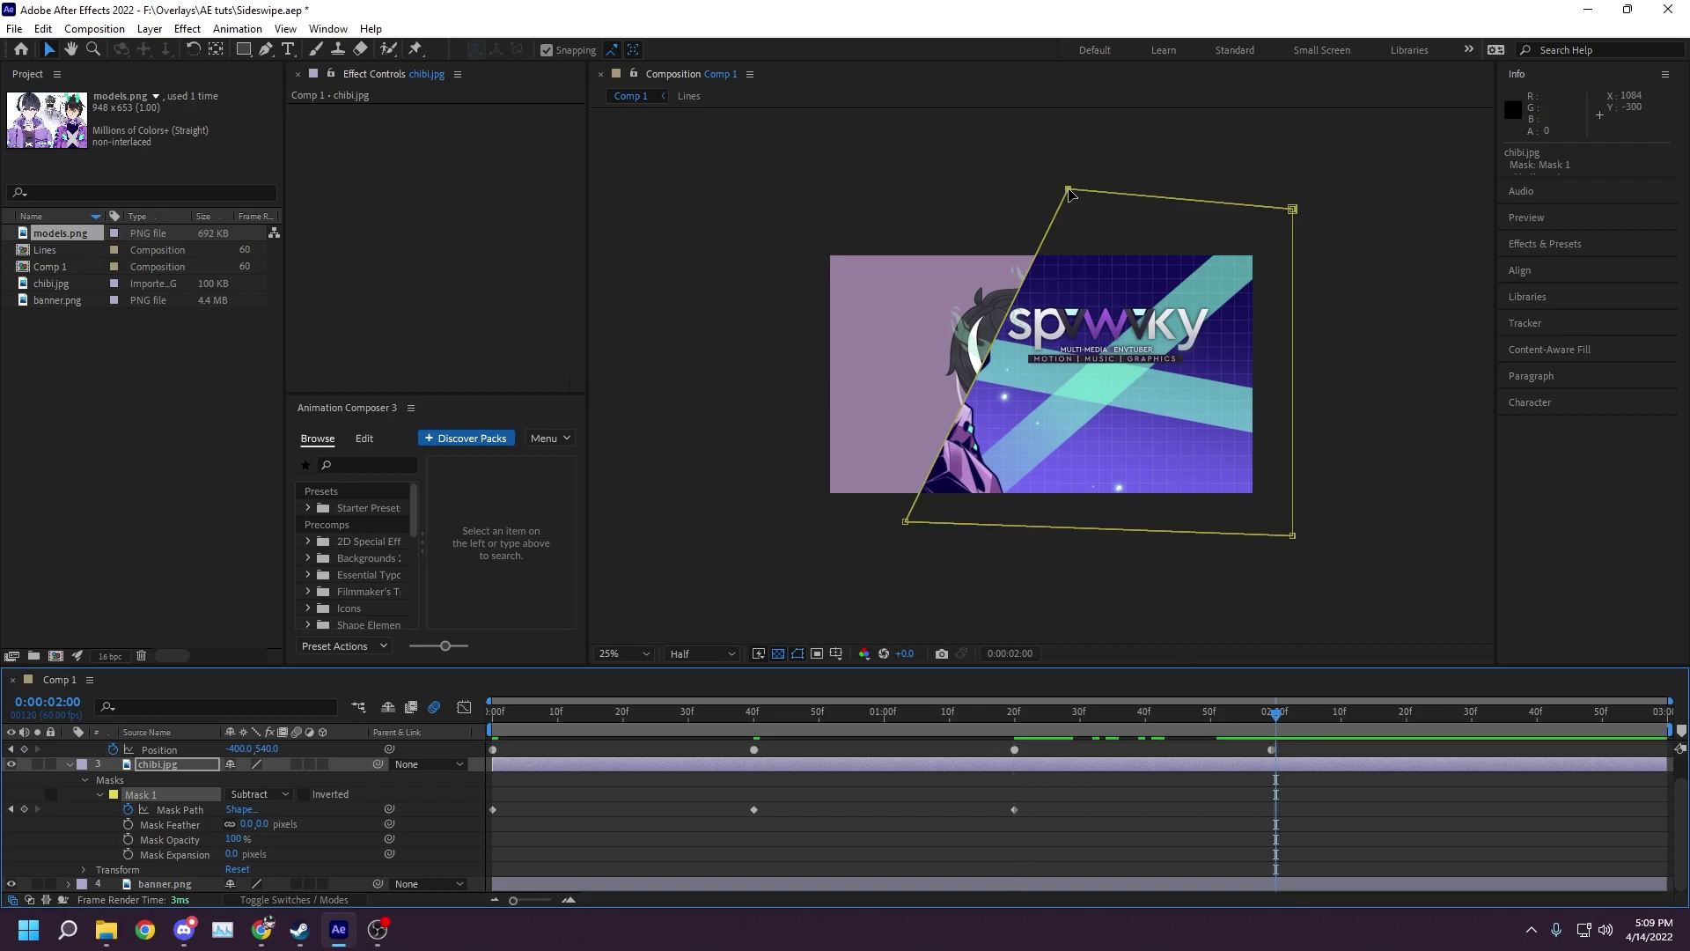
pyautogui.moveTo(905, 521); pyautogui.dragTo(672, 514)
pyautogui.moveTo(1067, 210); pyautogui.dragTo(775, 179)
pyautogui.moveTo(1212, 720); pyautogui.dragTo(620, 729)
# - Shift the mask's top-left corner right at frame 20
pyautogui.click(1244, 212)
pyautogui.moveTo(1244, 212); pyautogui.dragTo(1284, 212)
pyautogui.click(590, 720)
pyautogui.moveTo(590, 720)
pyautogui.mouseDown()
pyautogui.moveTo(517, 713)
pyautogui.moveTo(567, 698)
pyautogui.mouseUp()
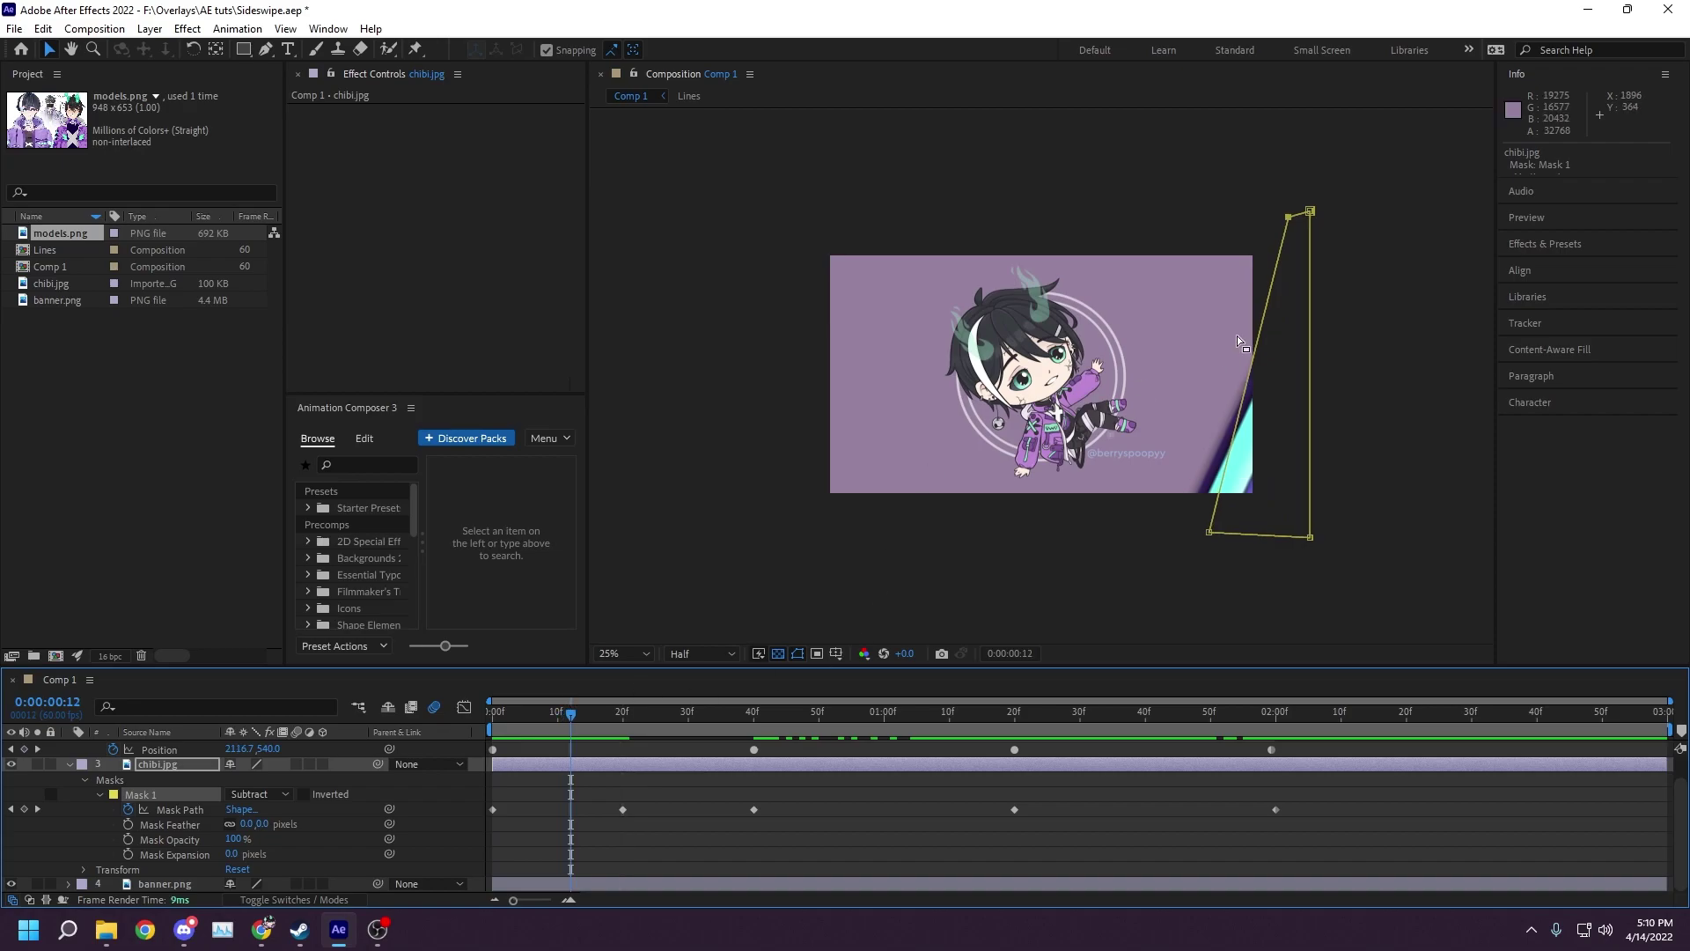
# - Add a Pen point on the mask's left edge and pull it right, keying frame 12
pyautogui.press('g')
pyautogui.click(1259, 370)
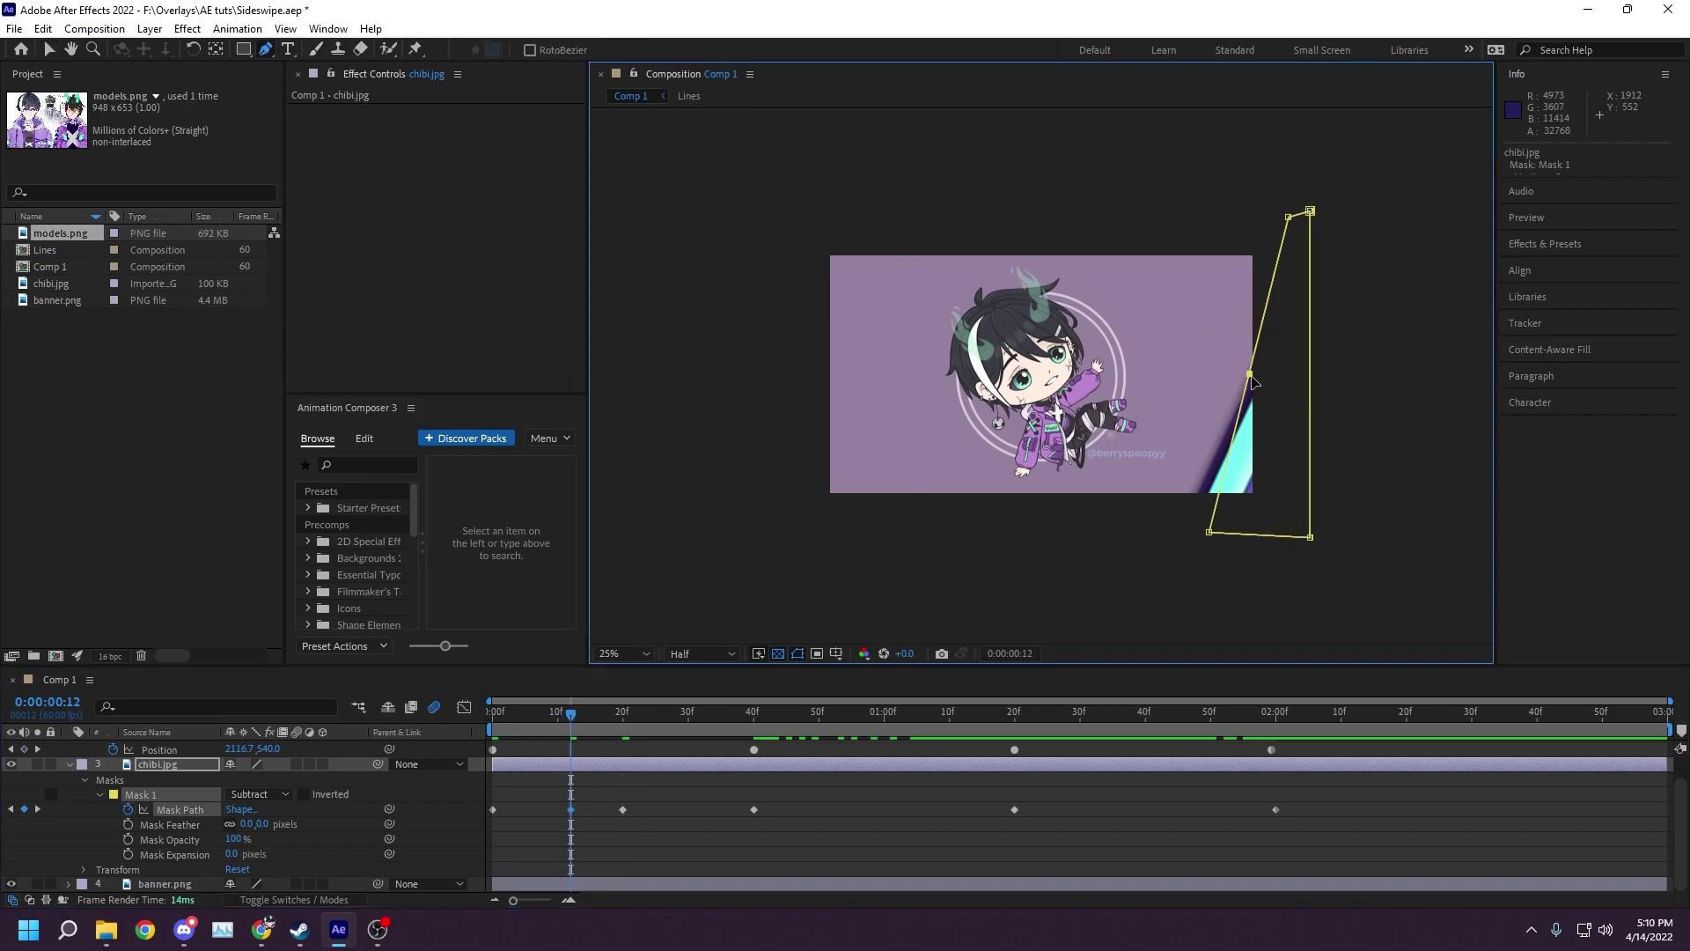
pyautogui.moveTo(1258, 369); pyautogui.dragTo(1272, 374)
pyautogui.click(564, 713)
pyautogui.moveTo(564, 717); pyautogui.dragTo(1278, 683)
pyautogui.press('.')
pyautogui.press(',')
# - End the work area at 2:00, collapse the mask properties, and select chibi.jpg
pyautogui.moveTo(1672, 727); pyautogui.dragTo(472, 742)
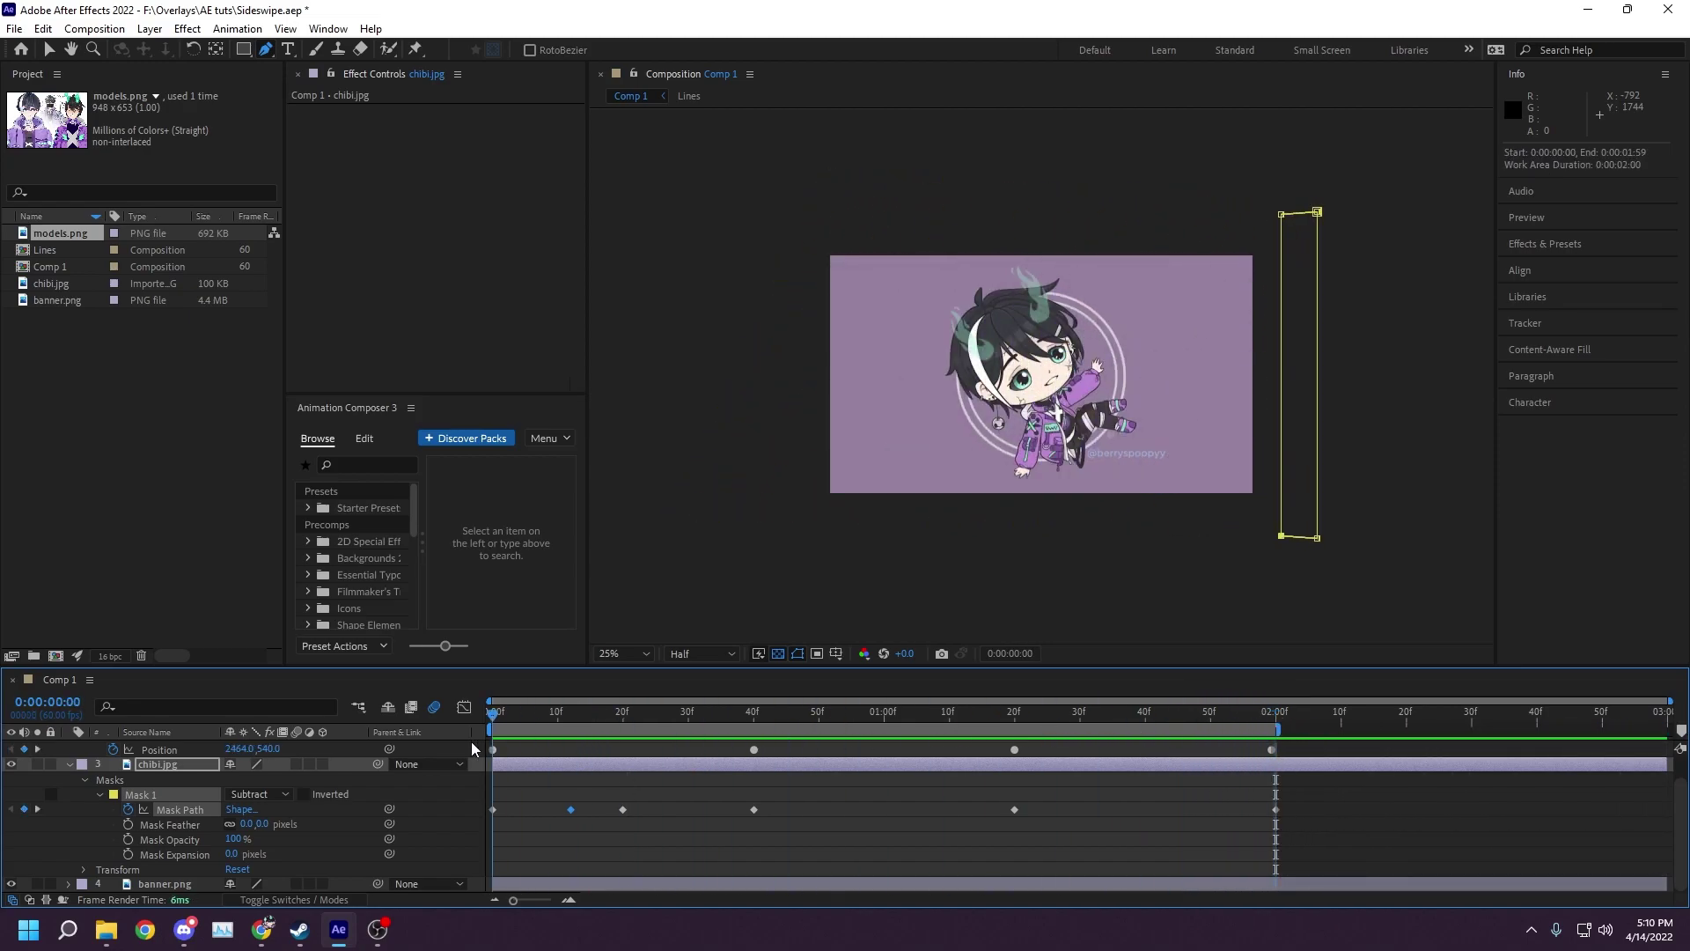
pyautogui.click(69, 765)
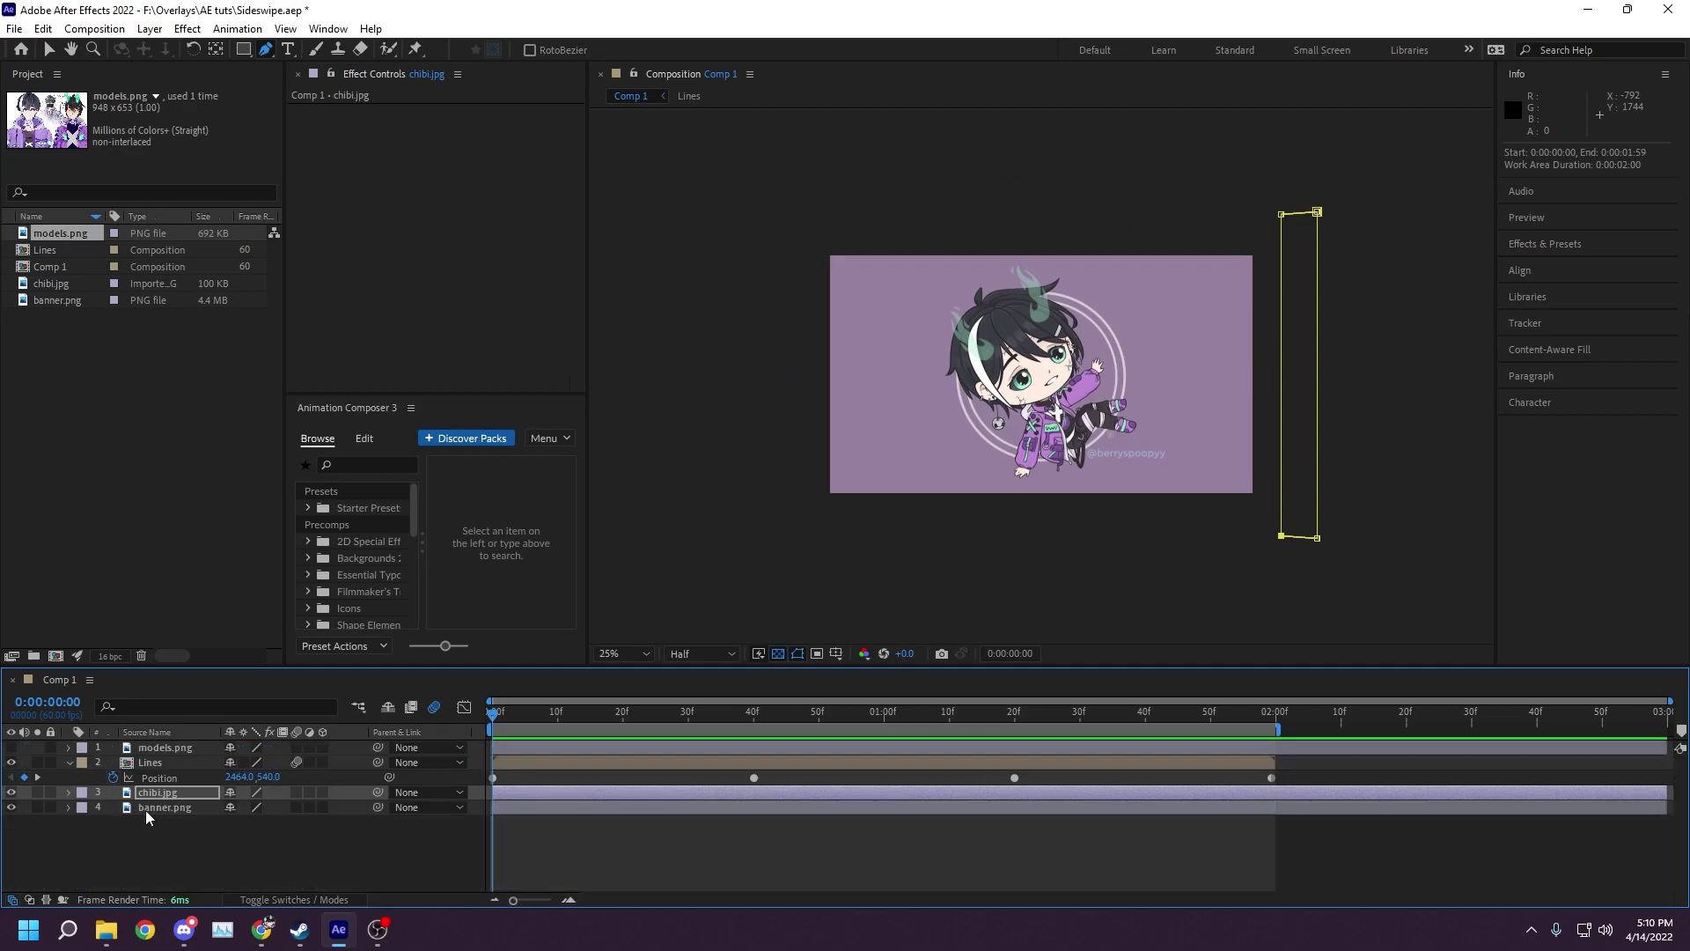
pyautogui.click(163, 793)
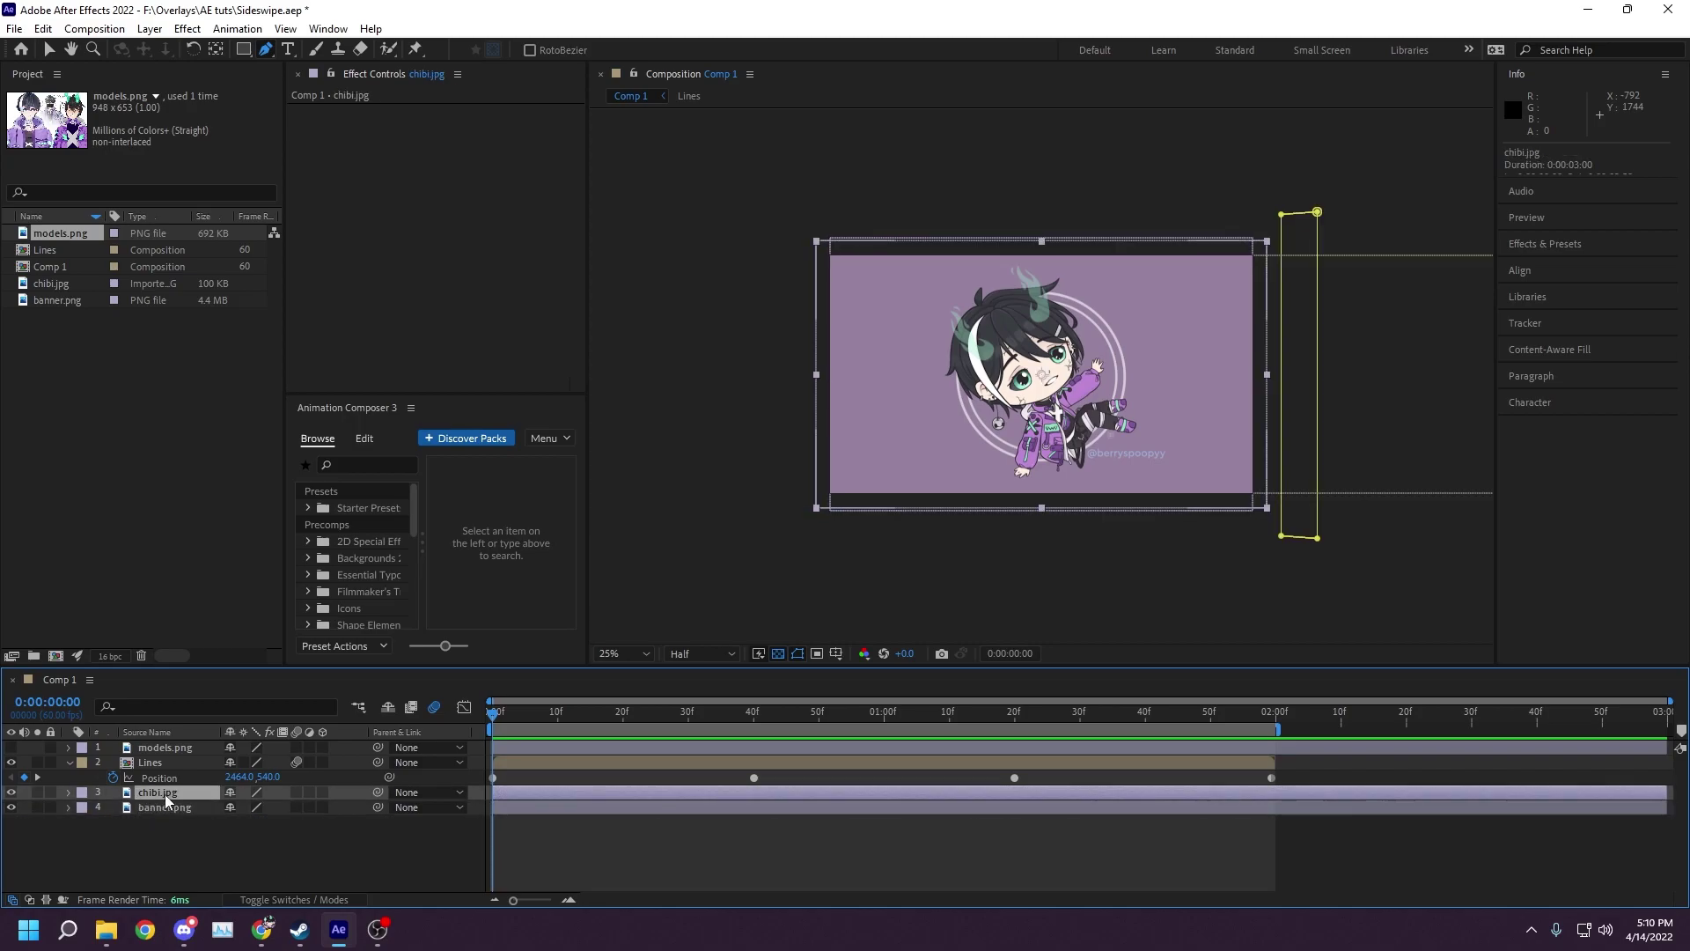
# - Add a Color Overlay layer style to chibi.jpg with a black colour
pyautogui.rightClick(166, 798)
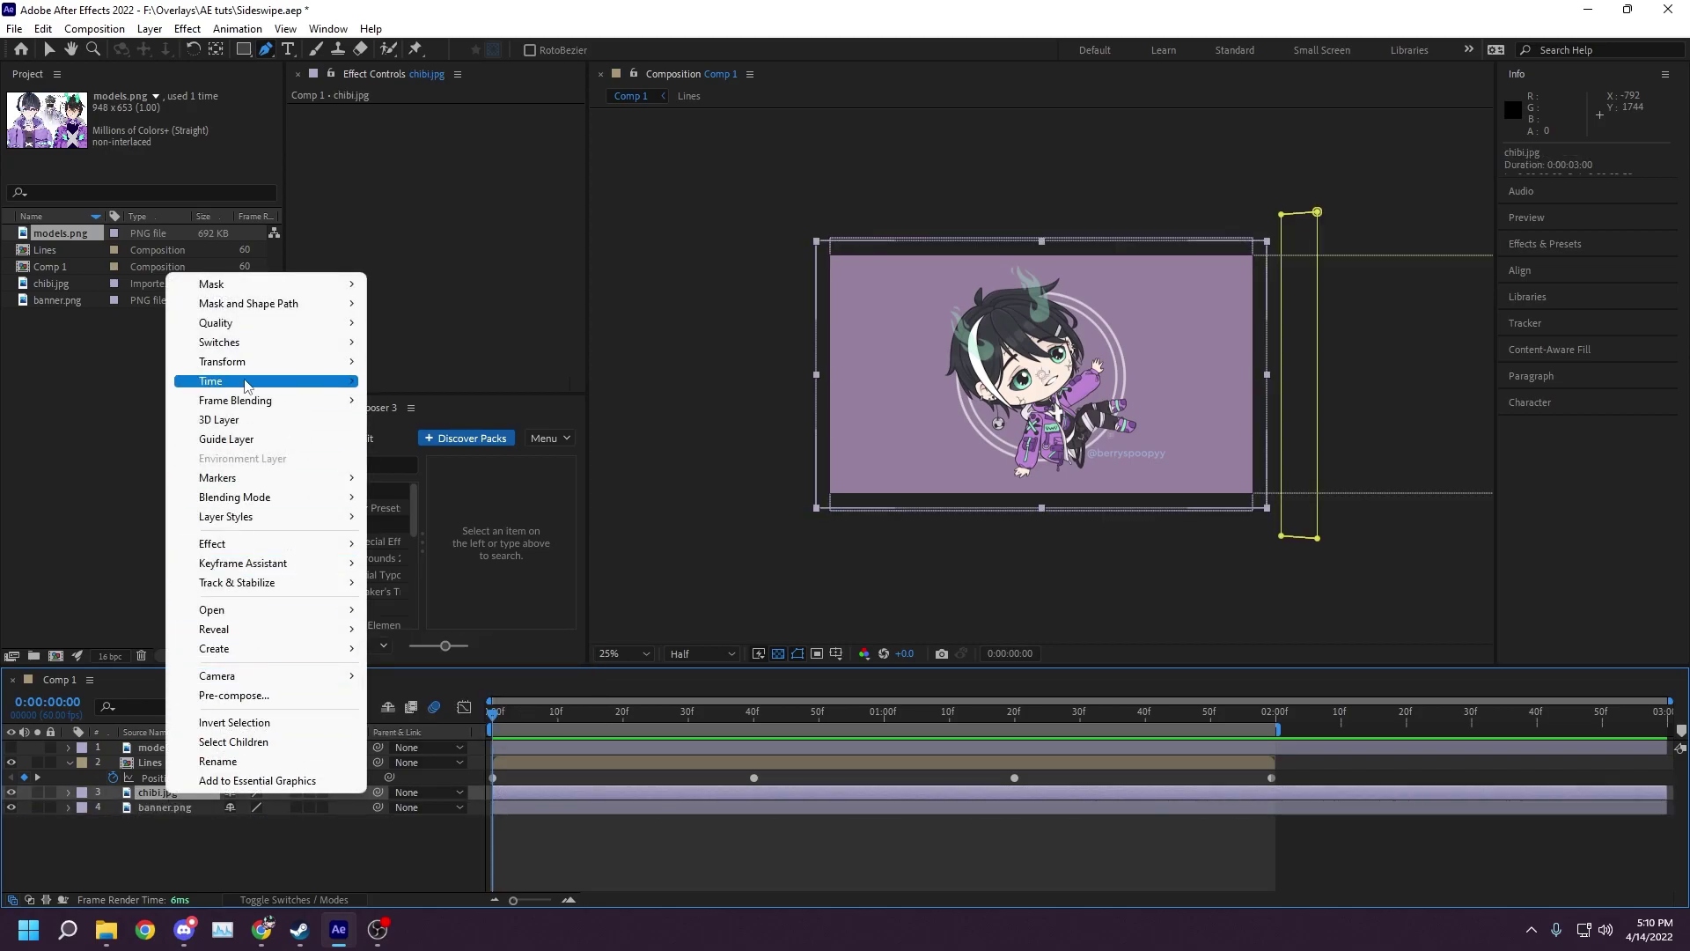
pyautogui.click(414, 703)
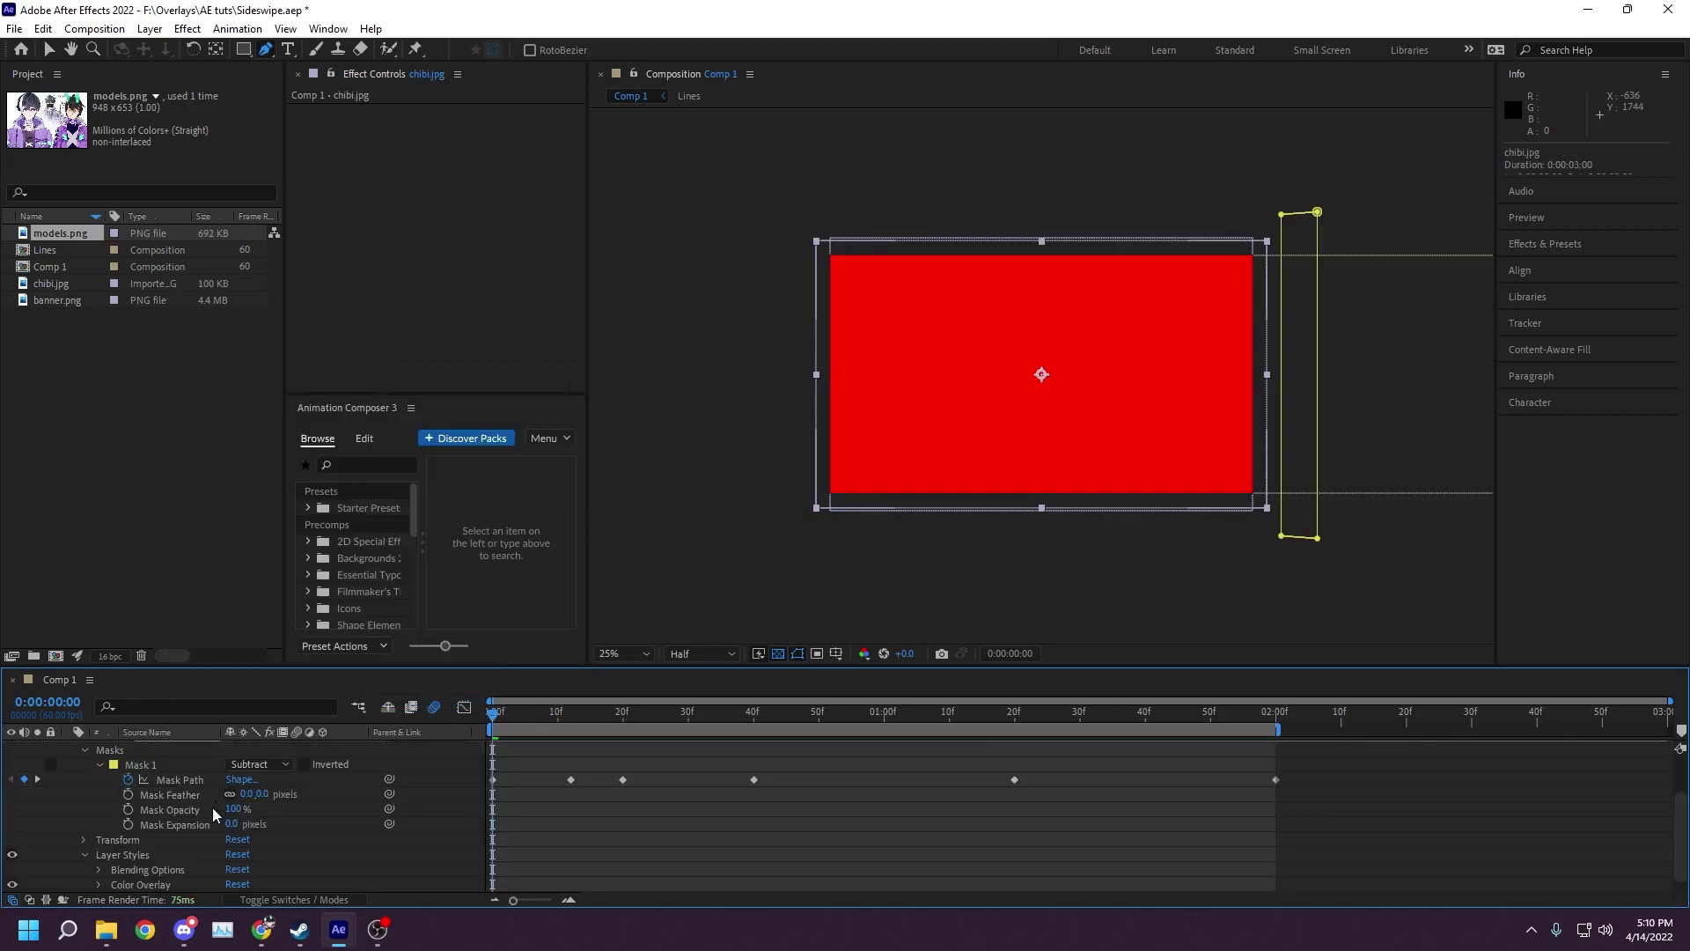
pyautogui.click(100, 870)
pyautogui.scroll(-1, 99, 870)
pyautogui.click(234, 869)
pyautogui.click(260, 826)
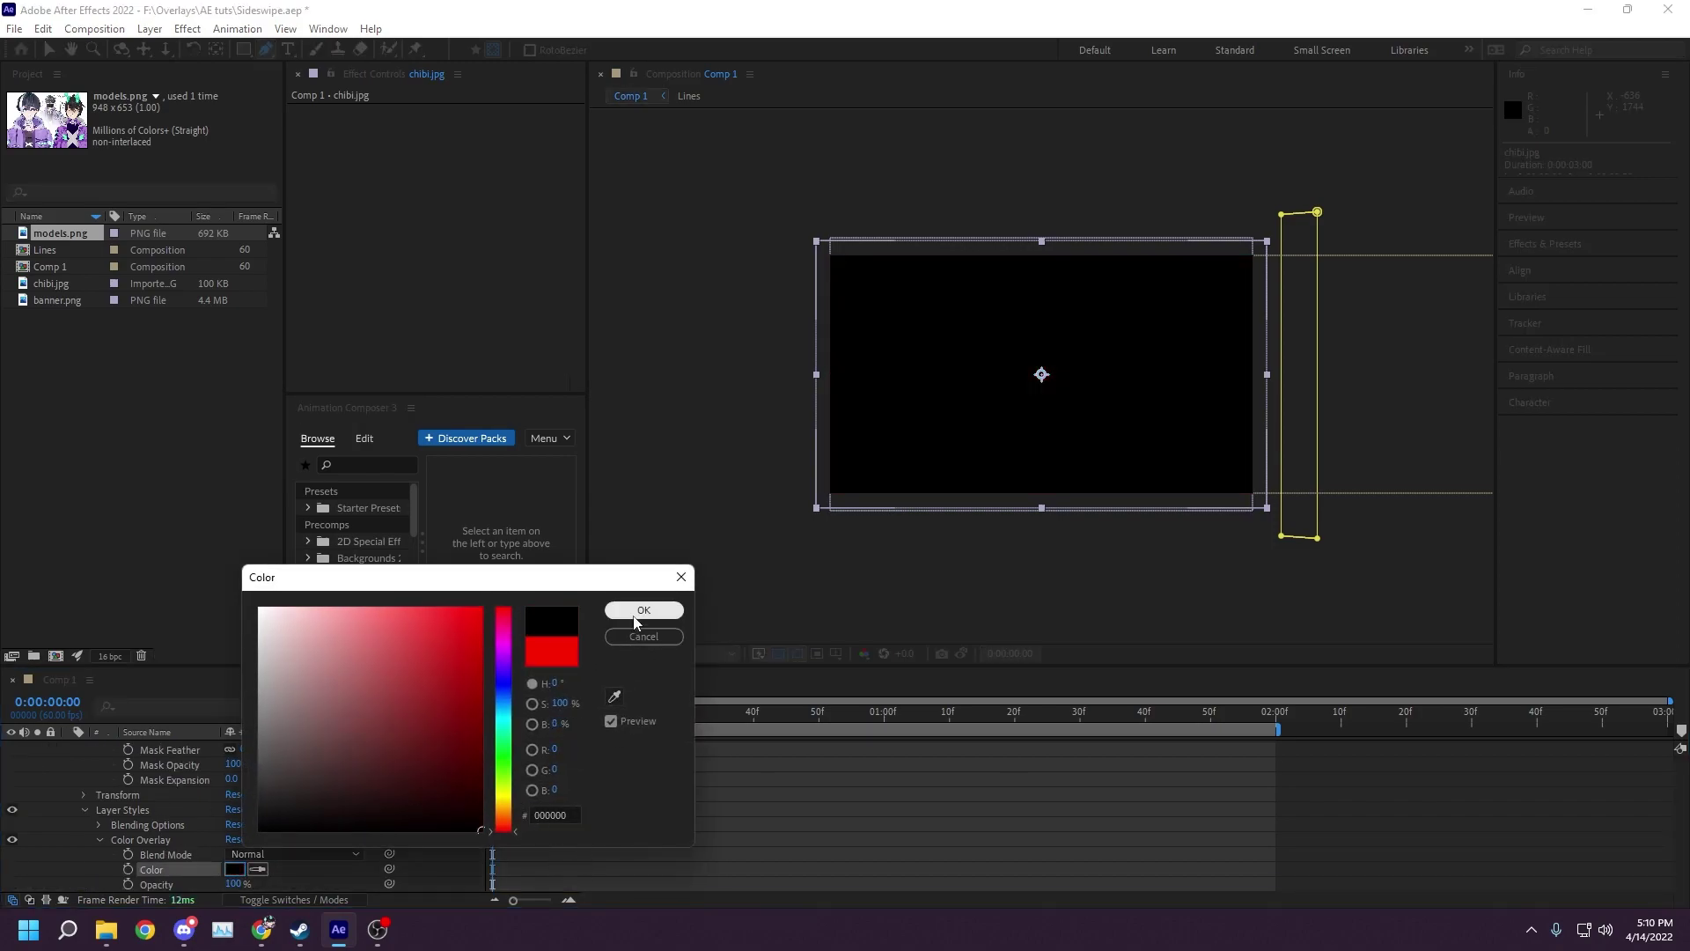
pyautogui.click(643, 605)
# - Set banner.png's Color Overlay colour to ffffff and preview the matte at 1:05
pyautogui.click(162, 885)
pyautogui.scroll(-3, 141, 875)
pyautogui.click(235, 869)
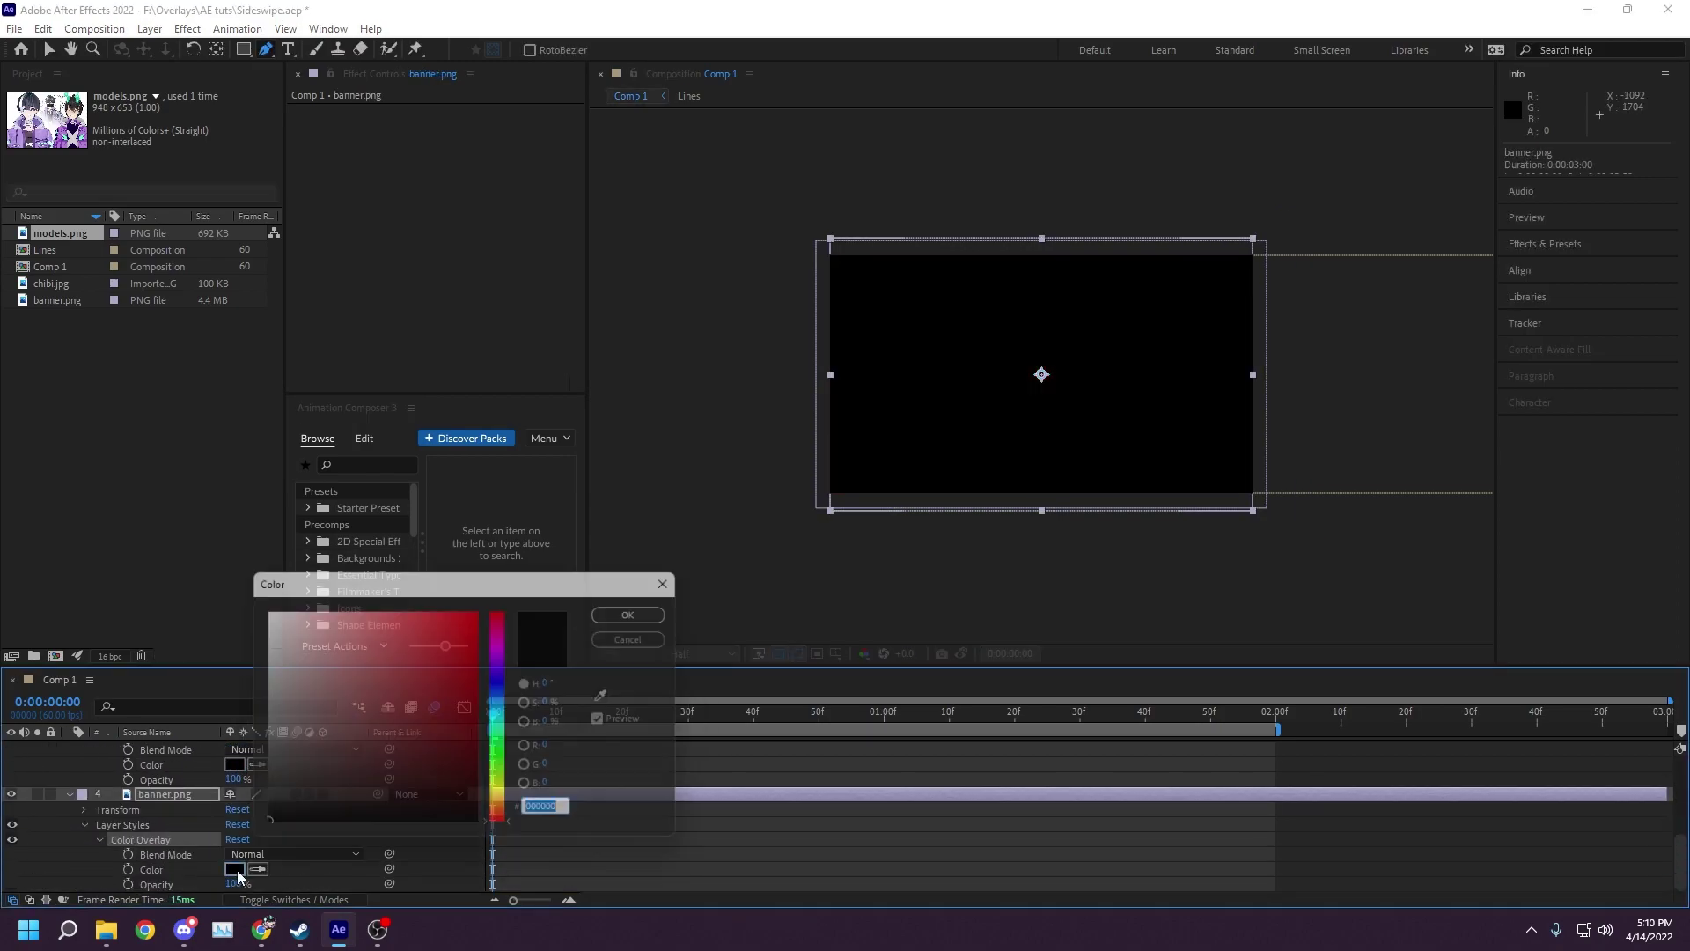
pyautogui.write('ffffff')
pyautogui.press('Return')
pyautogui.moveTo(510, 713); pyautogui.dragTo(954, 725)
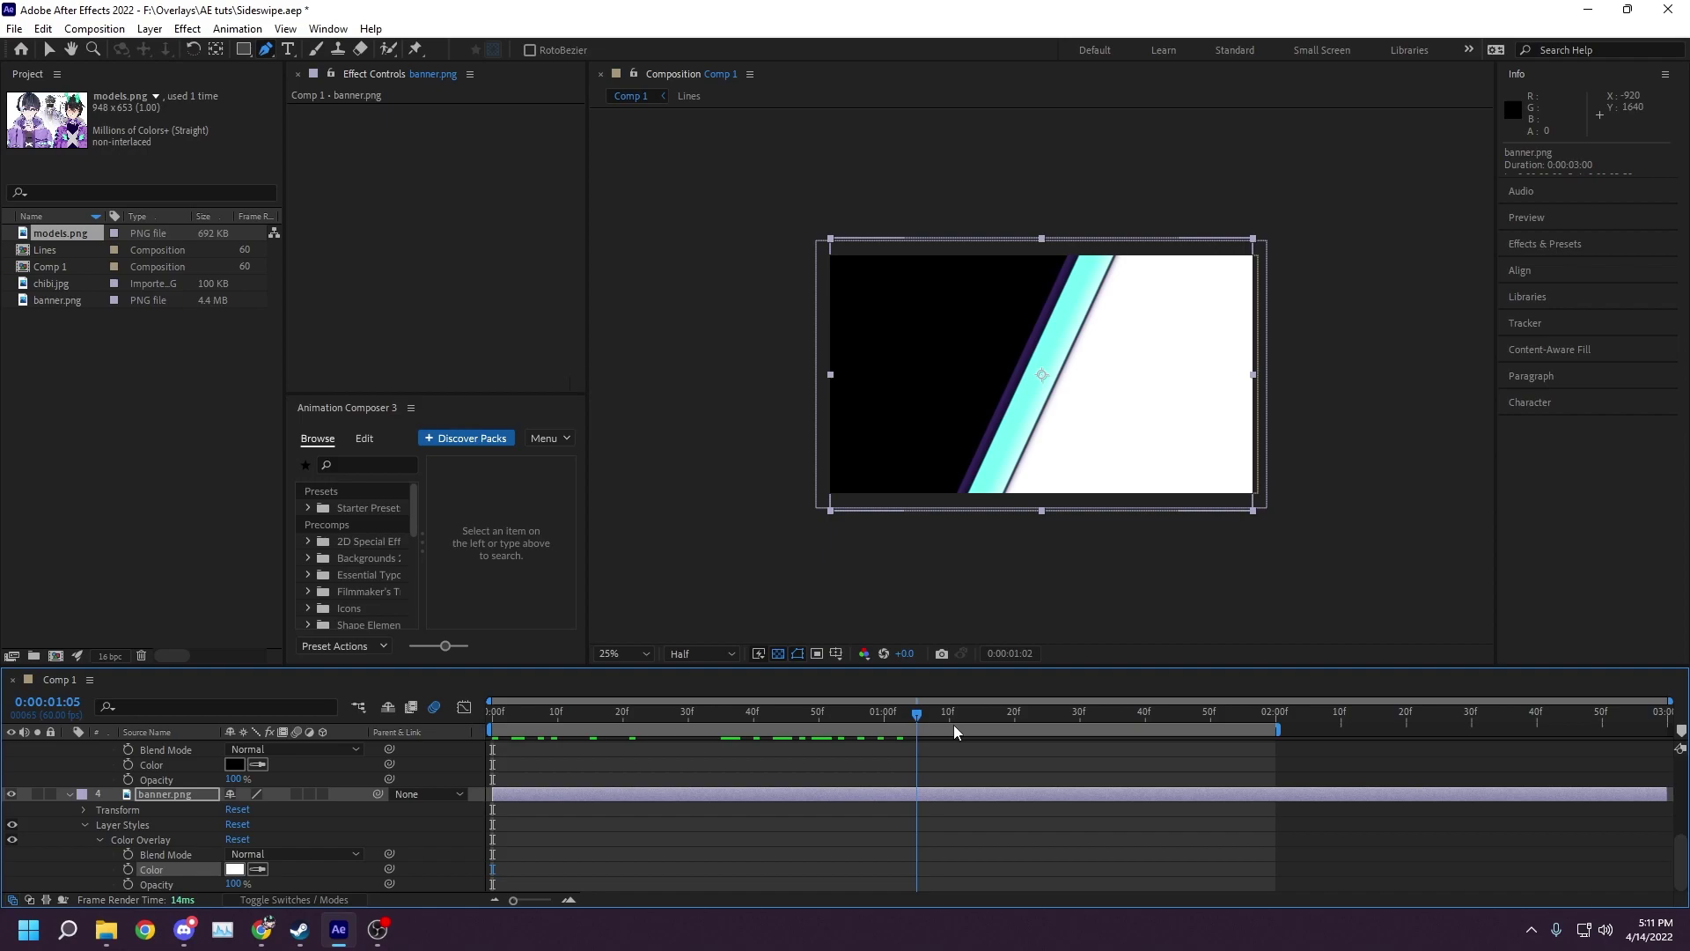
# - Pre-compose the selected chibi.jpg and banner.png layers into a new comp named 'Matte'
pyautogui.press('Home')
pyautogui.press('u')
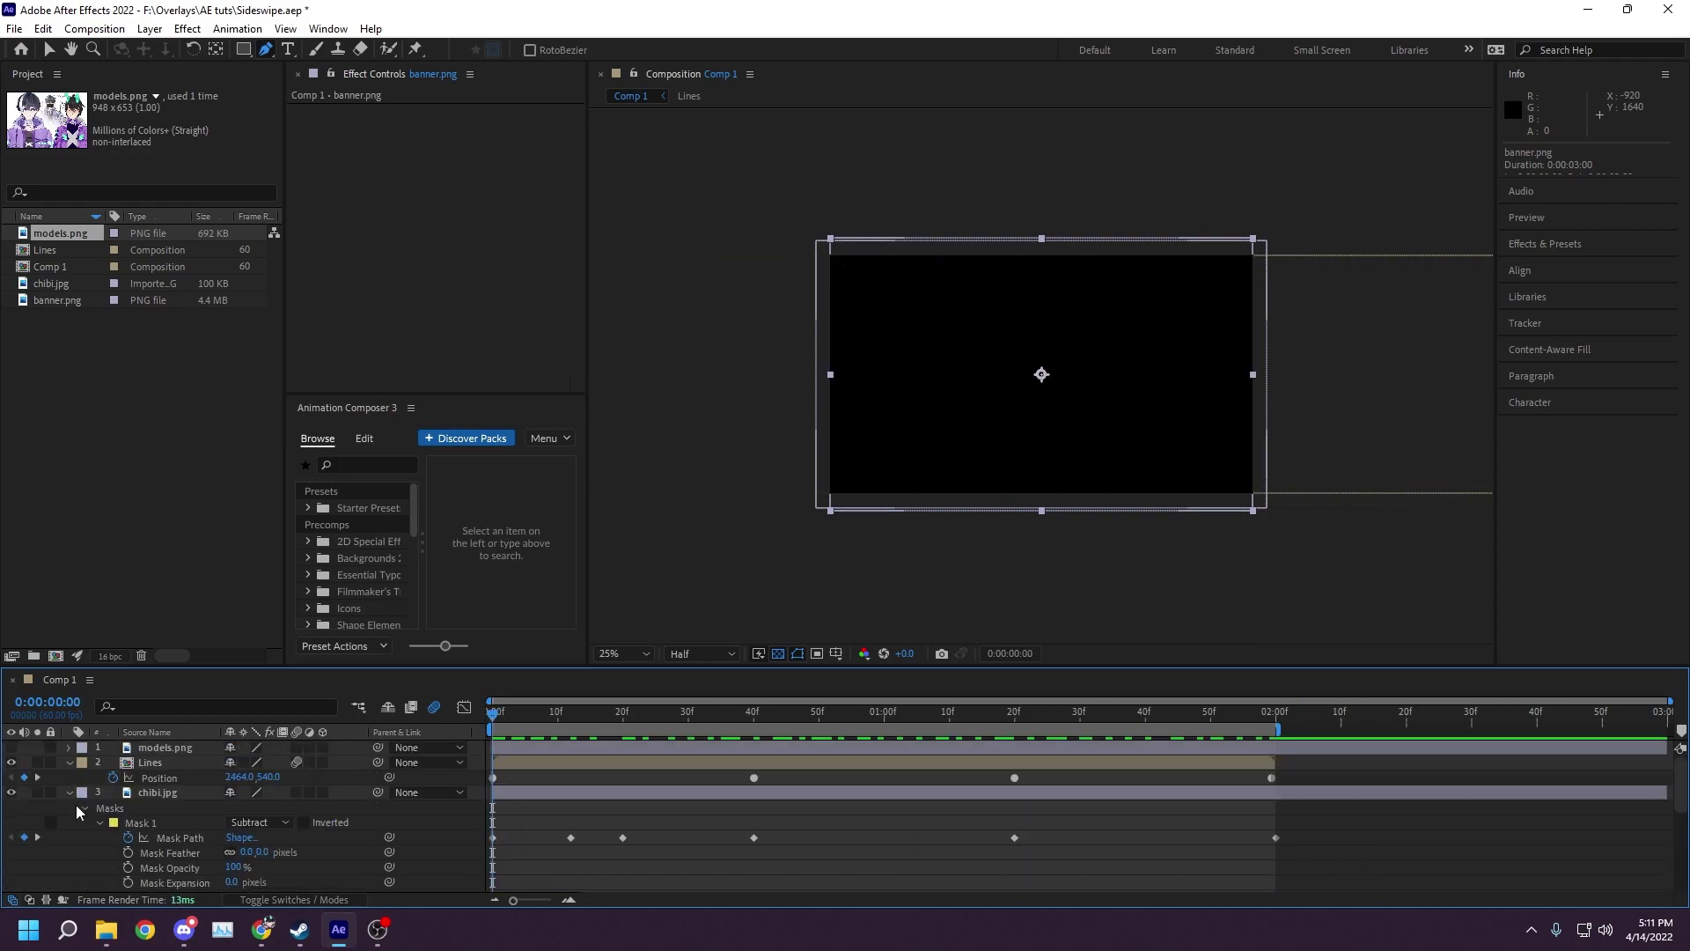
pyautogui.keyDown('shift'); pyautogui.click(174, 794); pyautogui.keyUp('shift')
pyautogui.rightClick(173, 795)
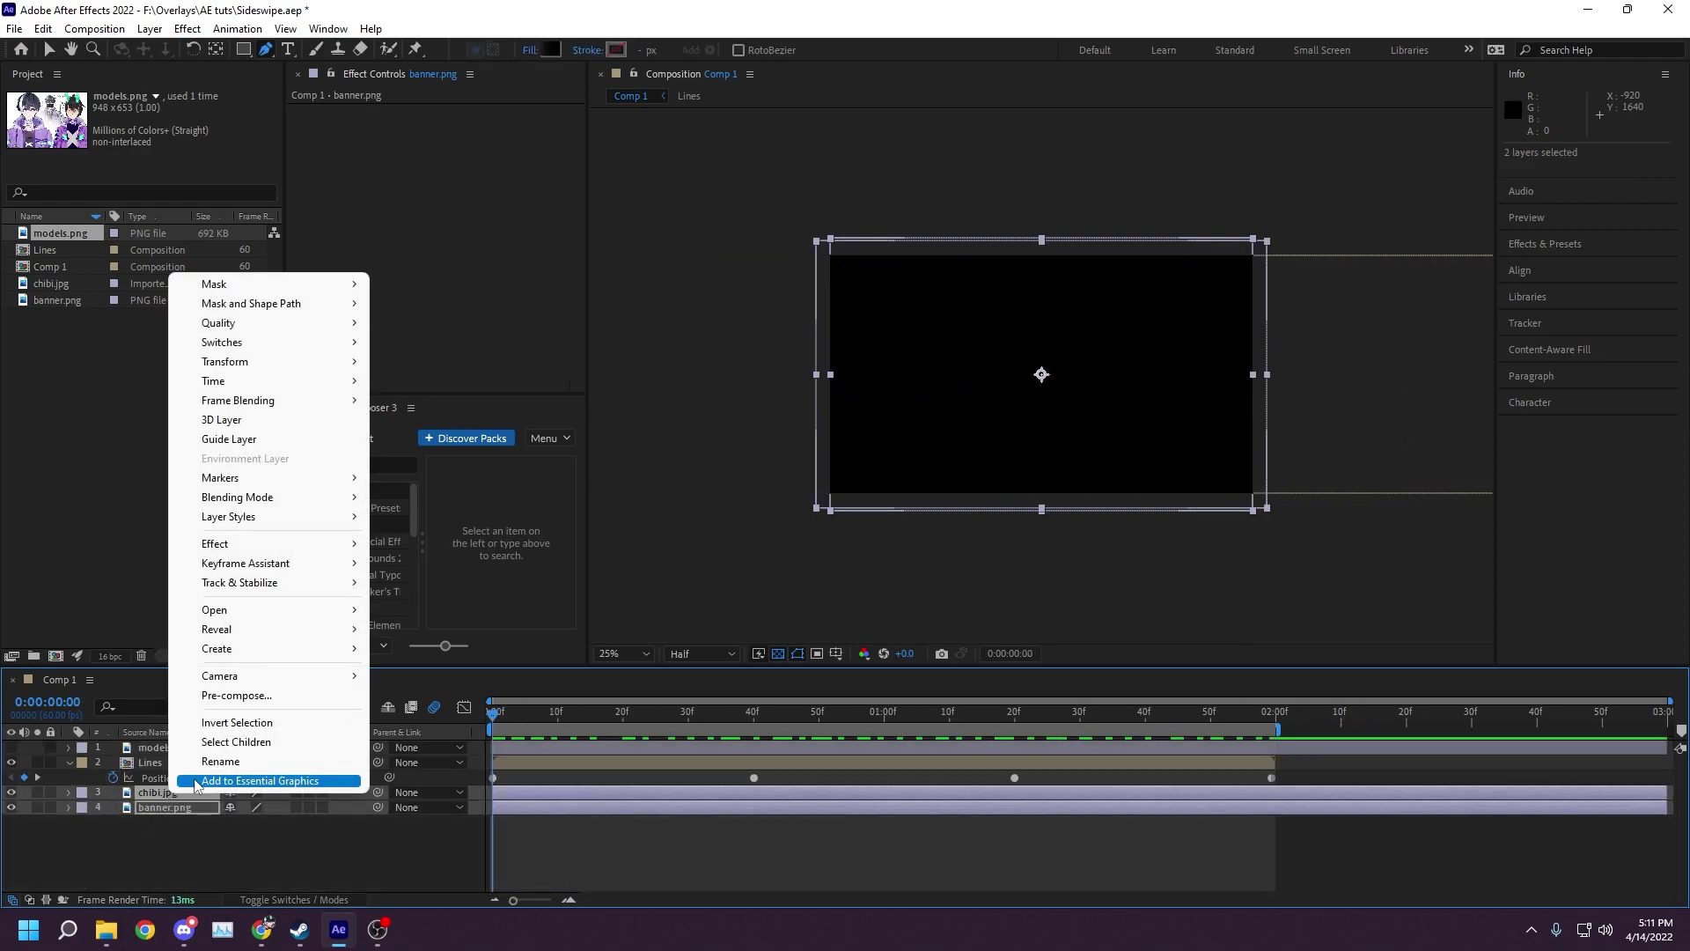
pyautogui.click(236, 696)
pyautogui.write('Matte')
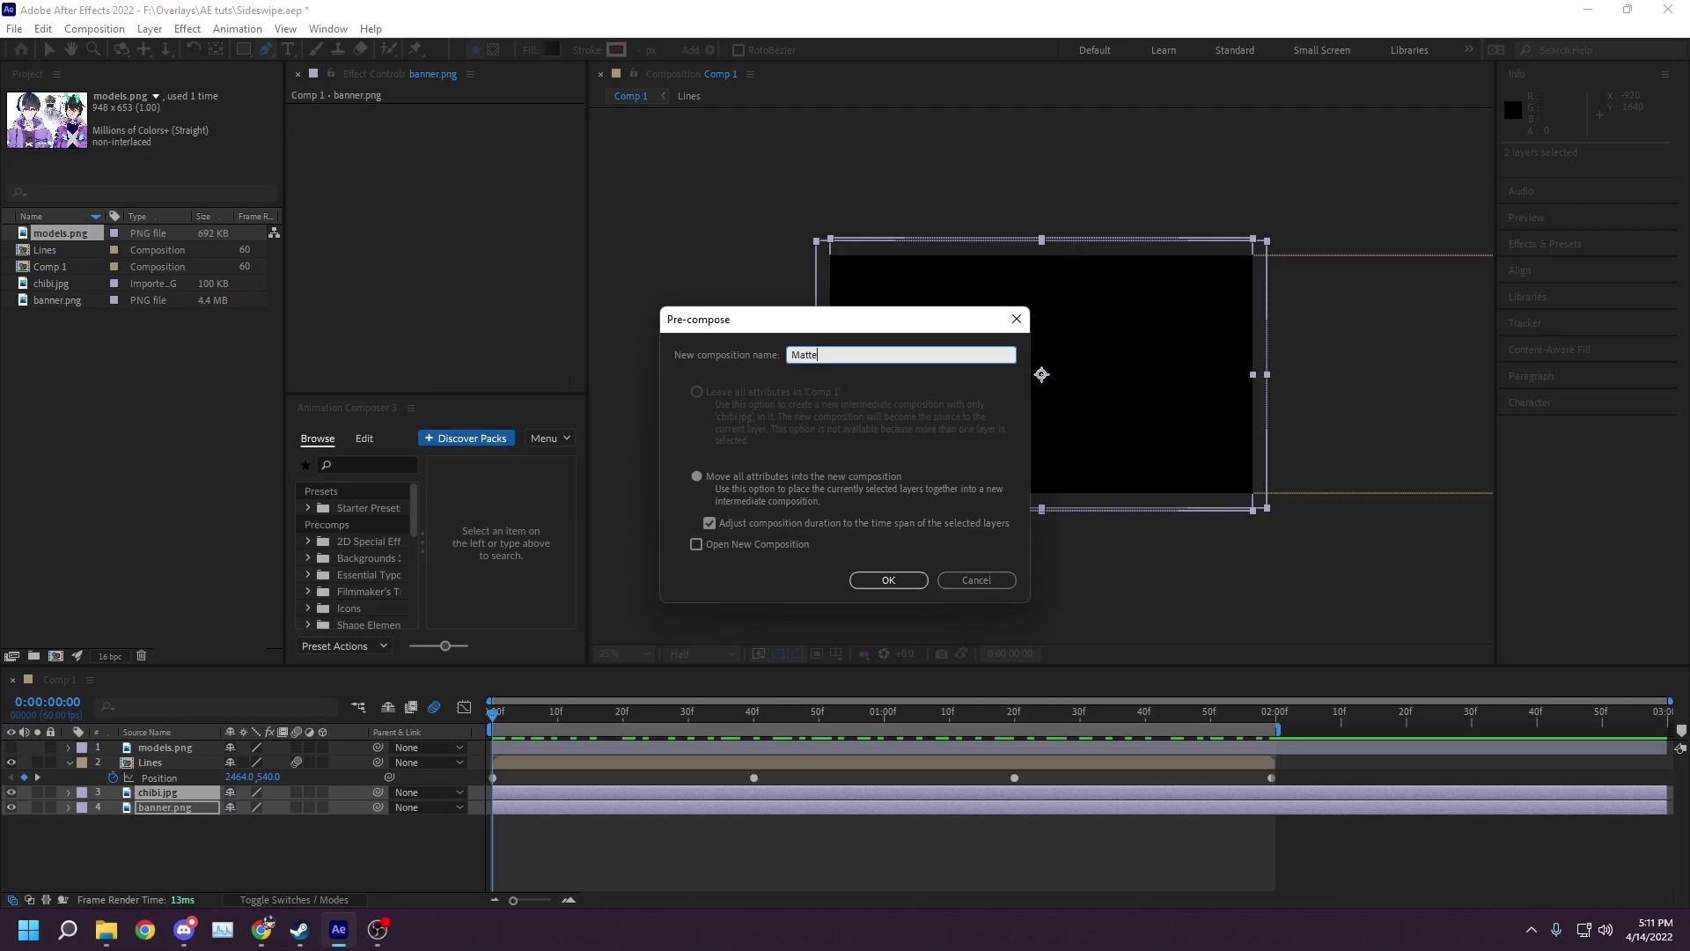
pyautogui.press('Return')
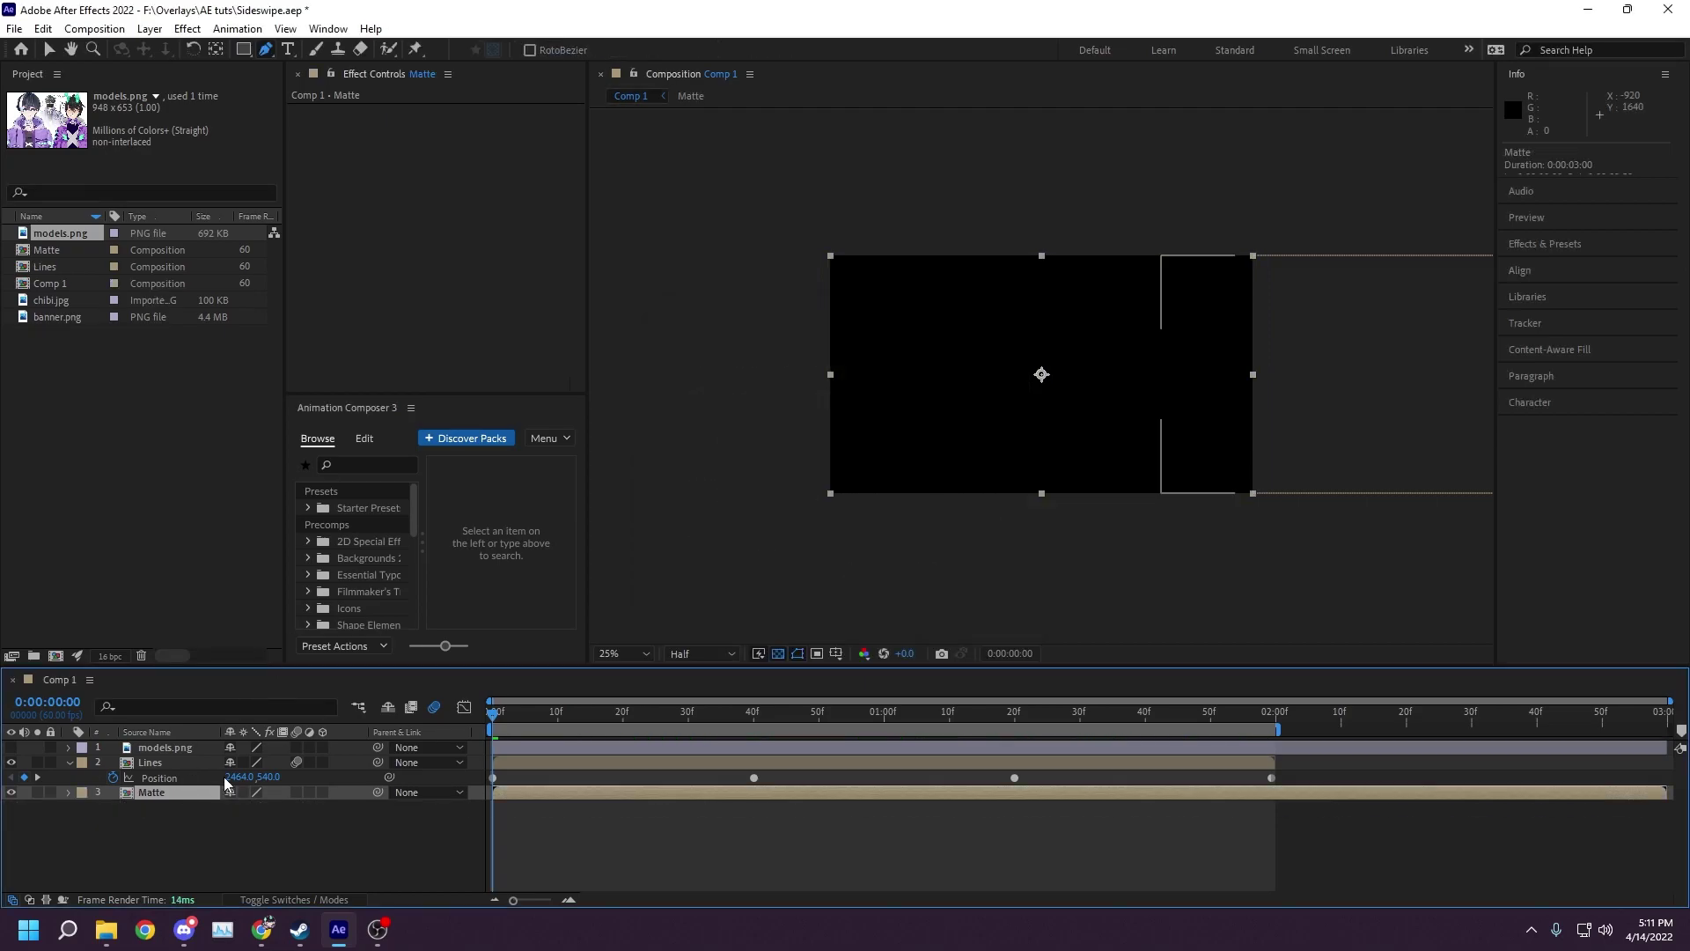
# - Create a new 3840×1080, 60 fps composition with a 2:00 duration
pyautogui.rightClick(163, 457)
pyautogui.click(203, 467)
pyautogui.click(903, 366)
pyautogui.write('3840')
pyautogui.click(911, 544)
pyautogui.write('200')
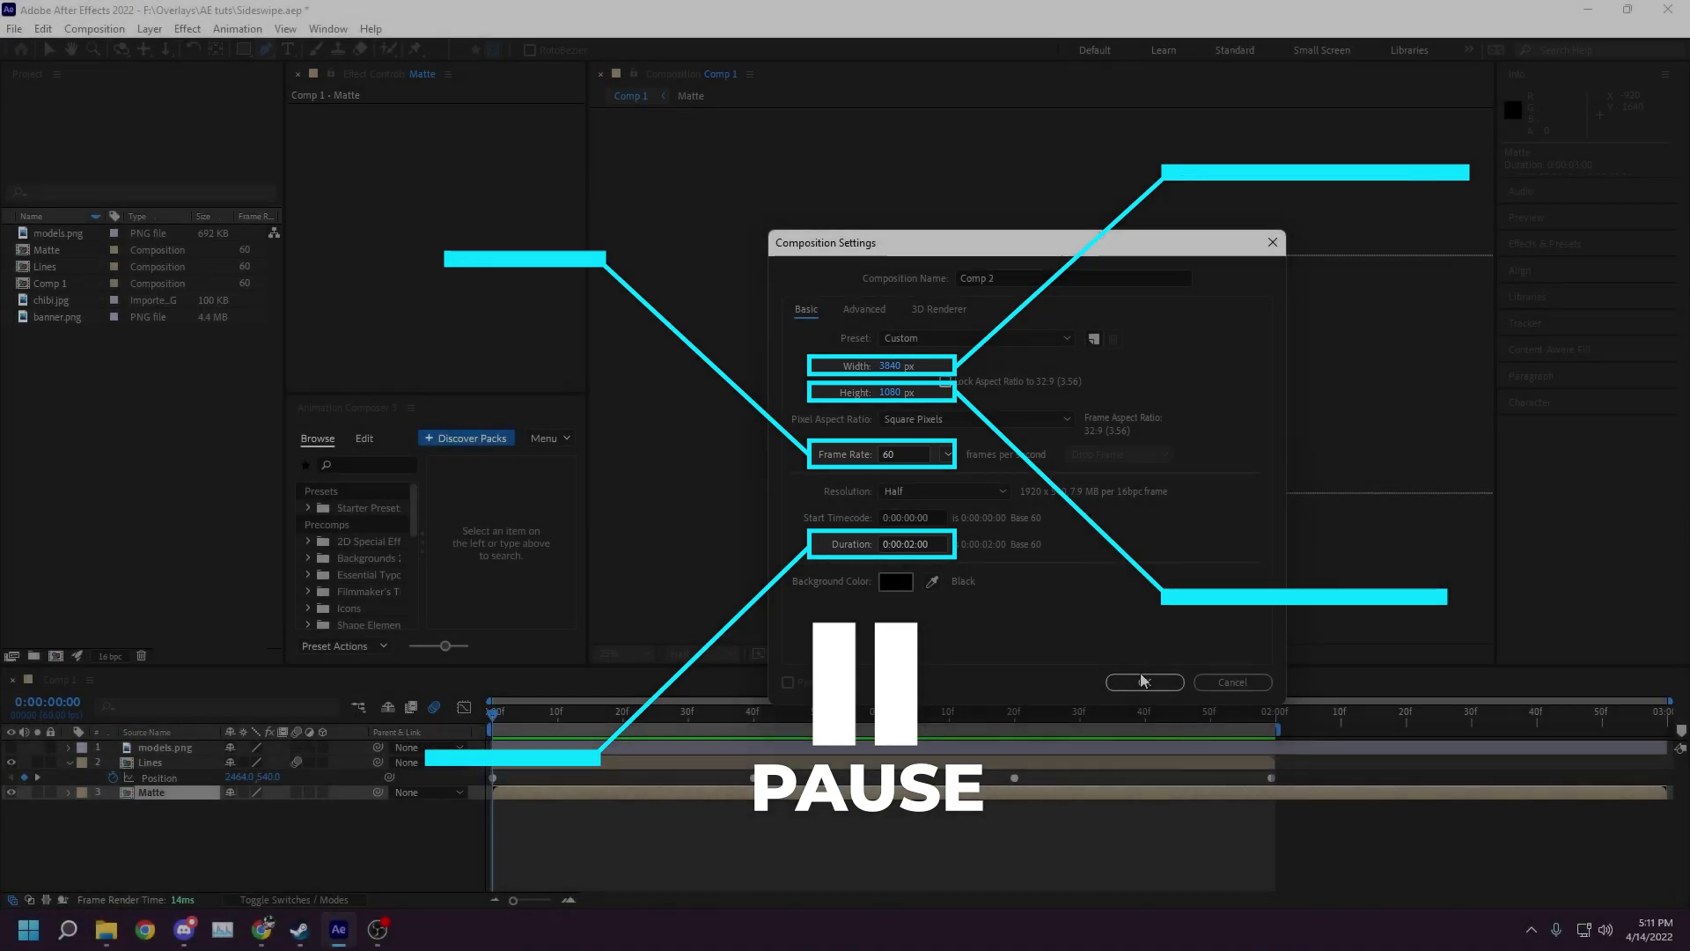
pyautogui.click(1145, 681)
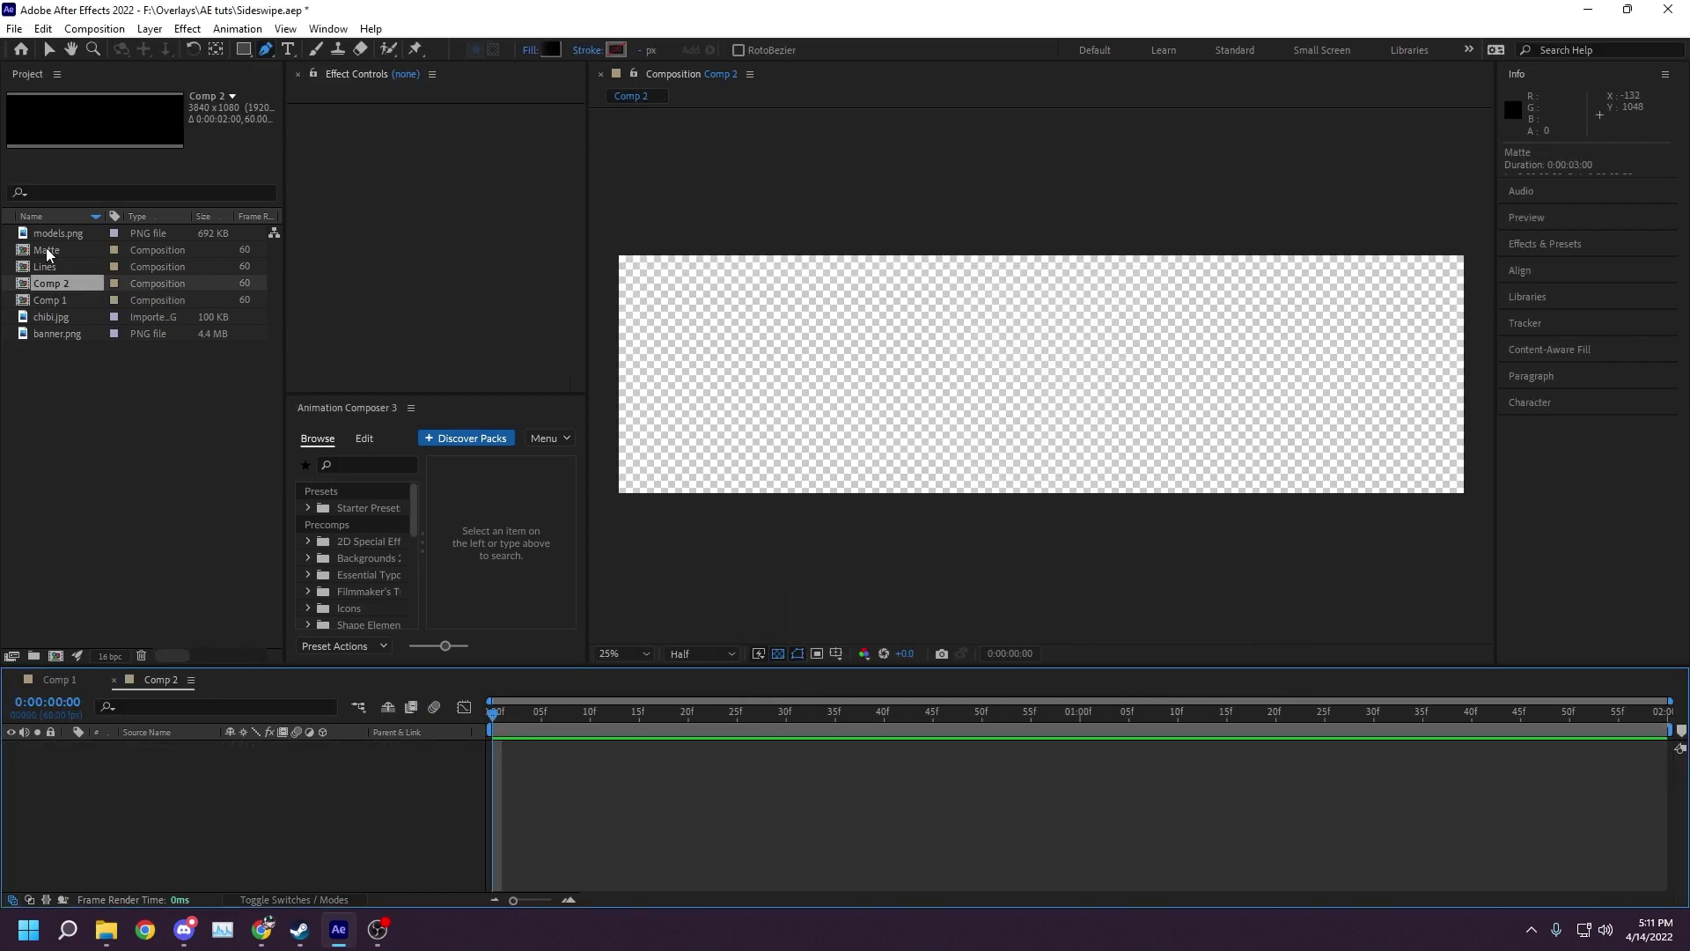
# - Place Lines on Comp 2's left half and the Matte comp on its right half
pyautogui.click(59, 680)
pyautogui.click(162, 761)
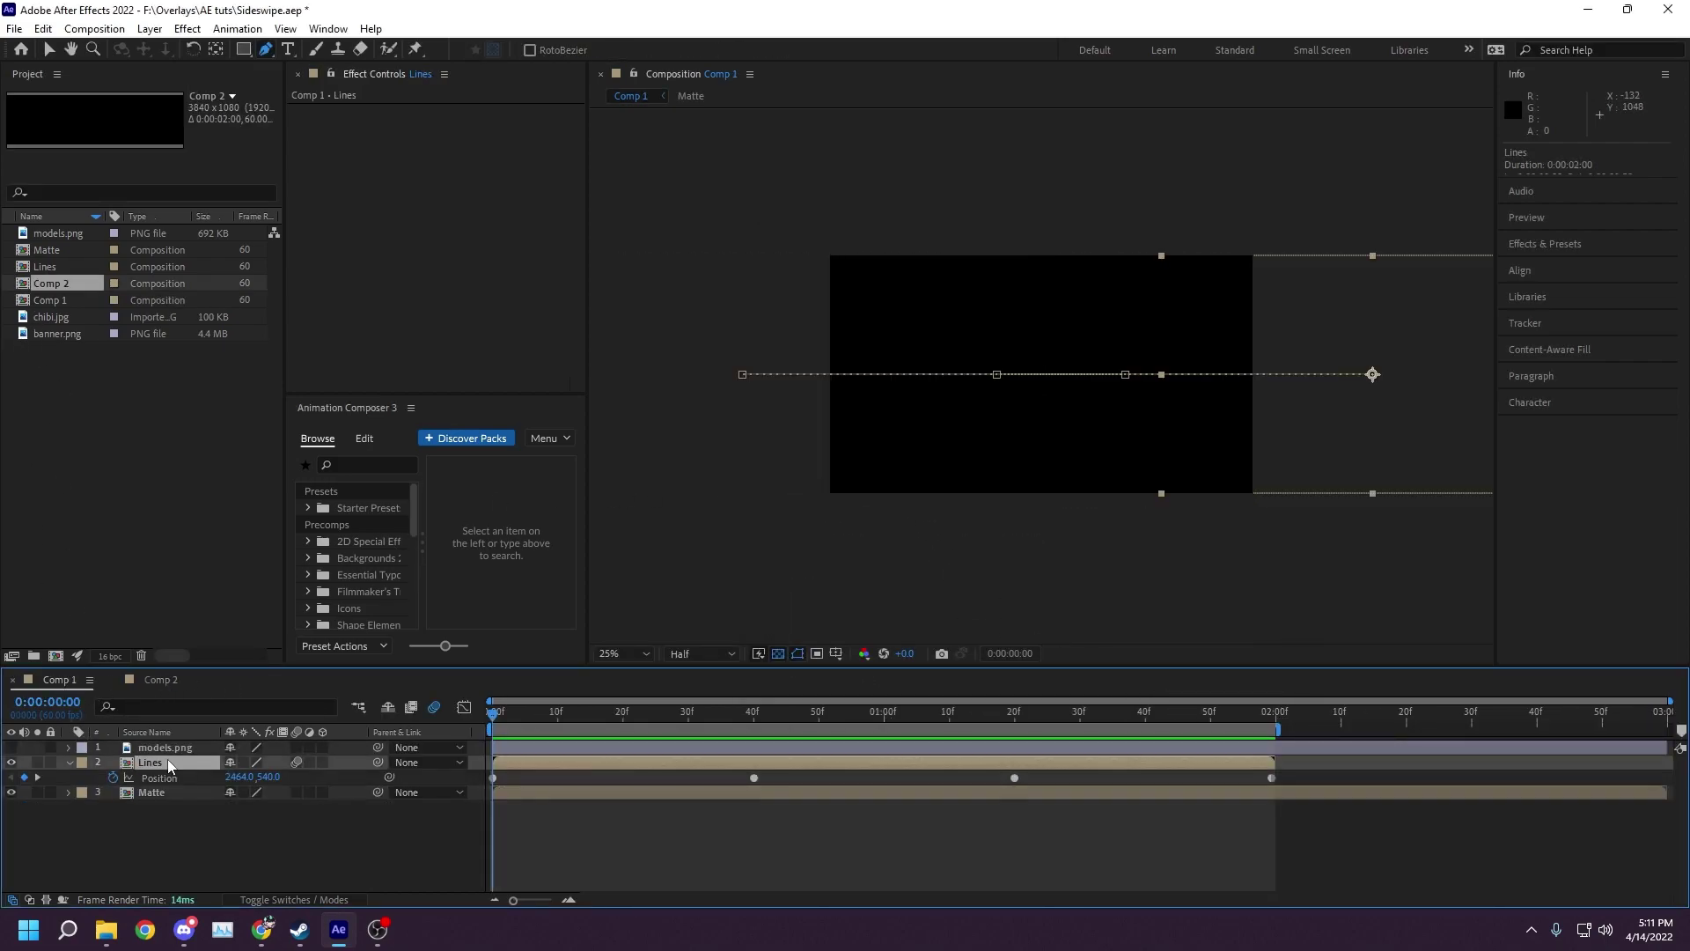
pyautogui.click(145, 683)
pyautogui.moveTo(40, 263); pyautogui.dragTo(1253, 374)
pyautogui.press('v')
pyautogui.moveTo(1144, 370); pyautogui.dragTo(722, 369)
pyautogui.moveTo(48, 250); pyautogui.dragTo(1255, 379)
pyautogui.moveTo(499, 716); pyautogui.dragTo(640, 716)
# - Copy the Lines layer from Comp 1, paste it into Comp 2, and preview Comp 2
pyautogui.press('Home')
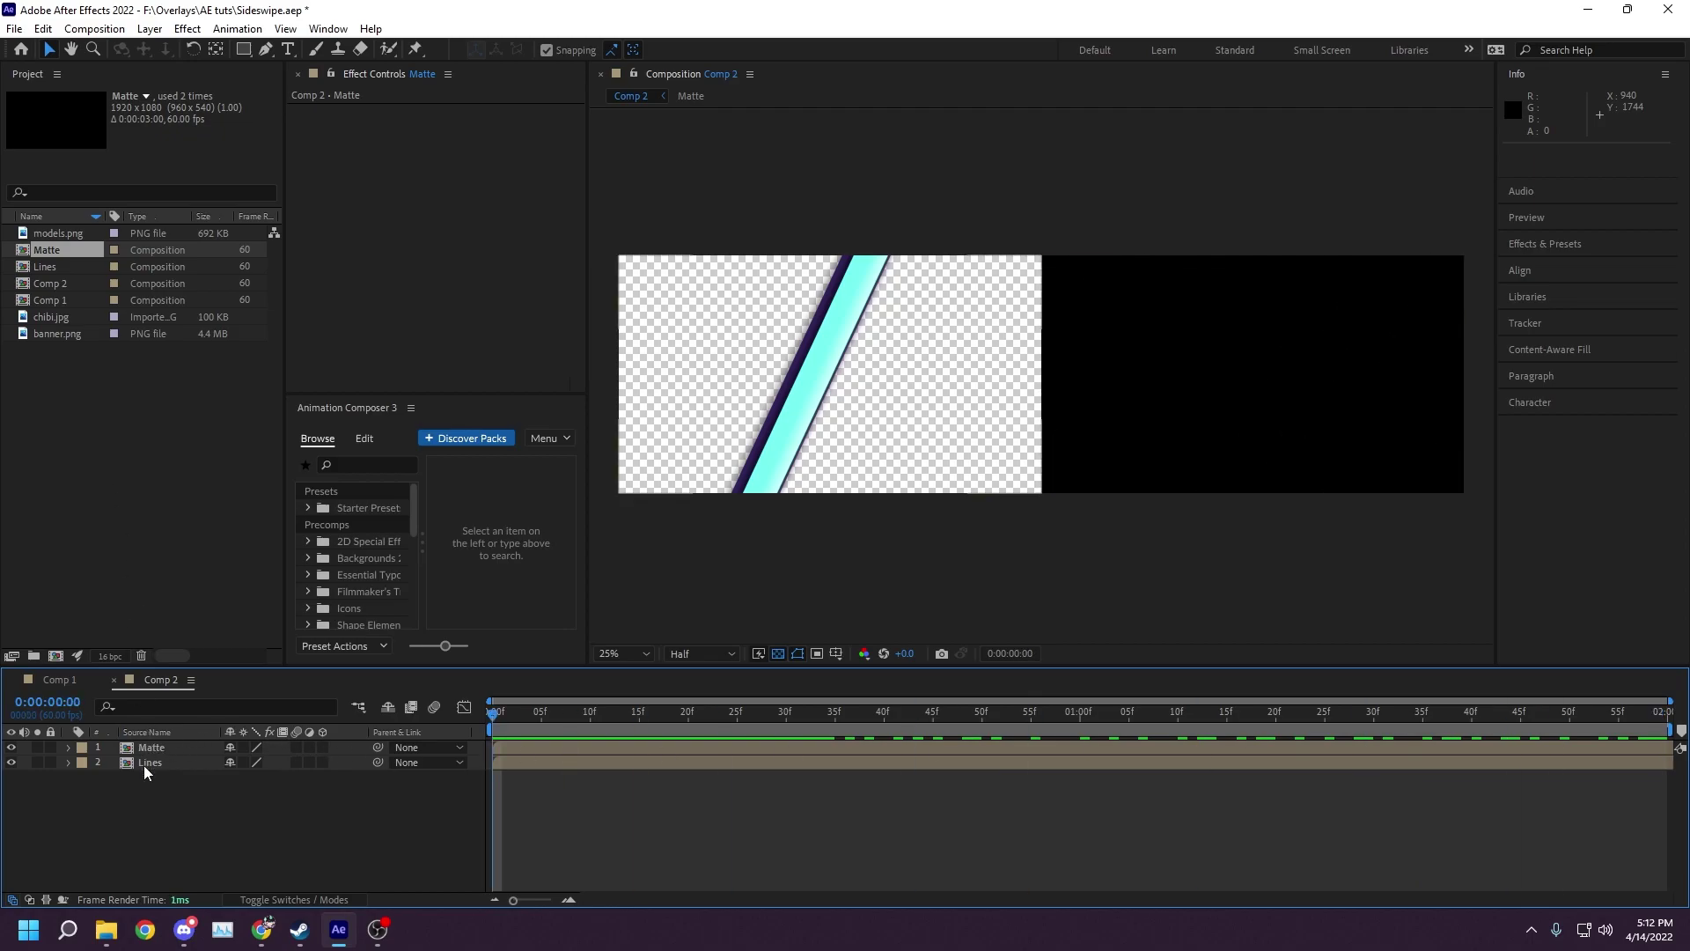
pyautogui.click(145, 764)
pyautogui.click(49, 680)
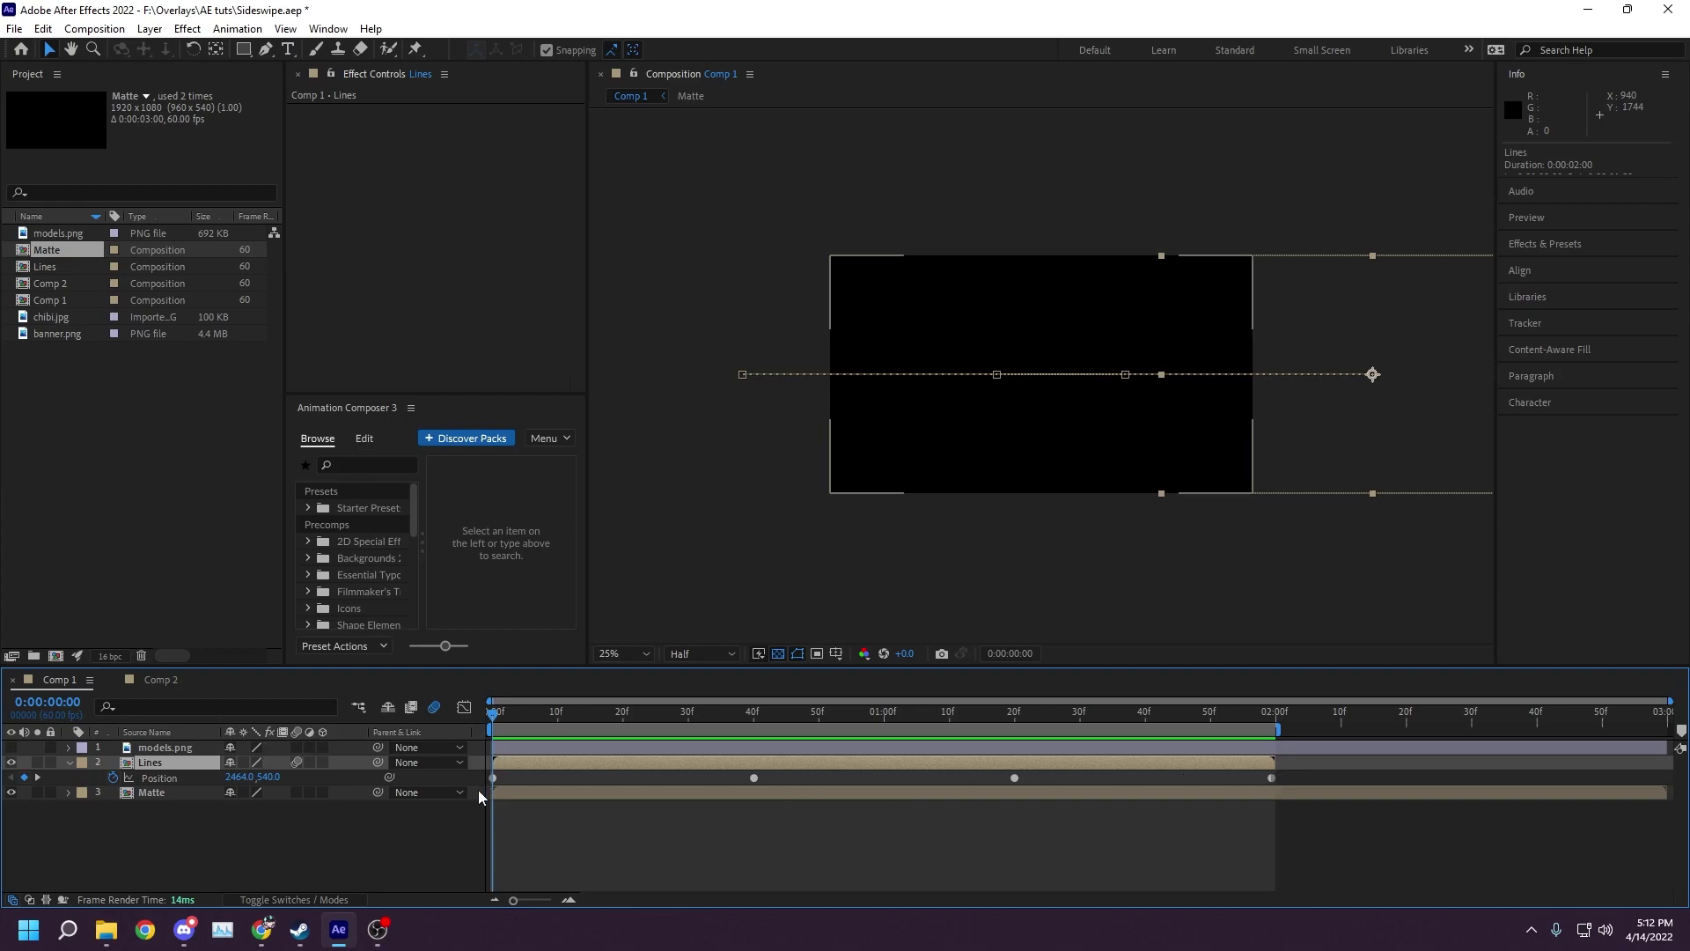
pyautogui.hotkey('ctrl', 'c')
pyautogui.click(154, 683)
pyautogui.hotkey('ctrl', 'v')
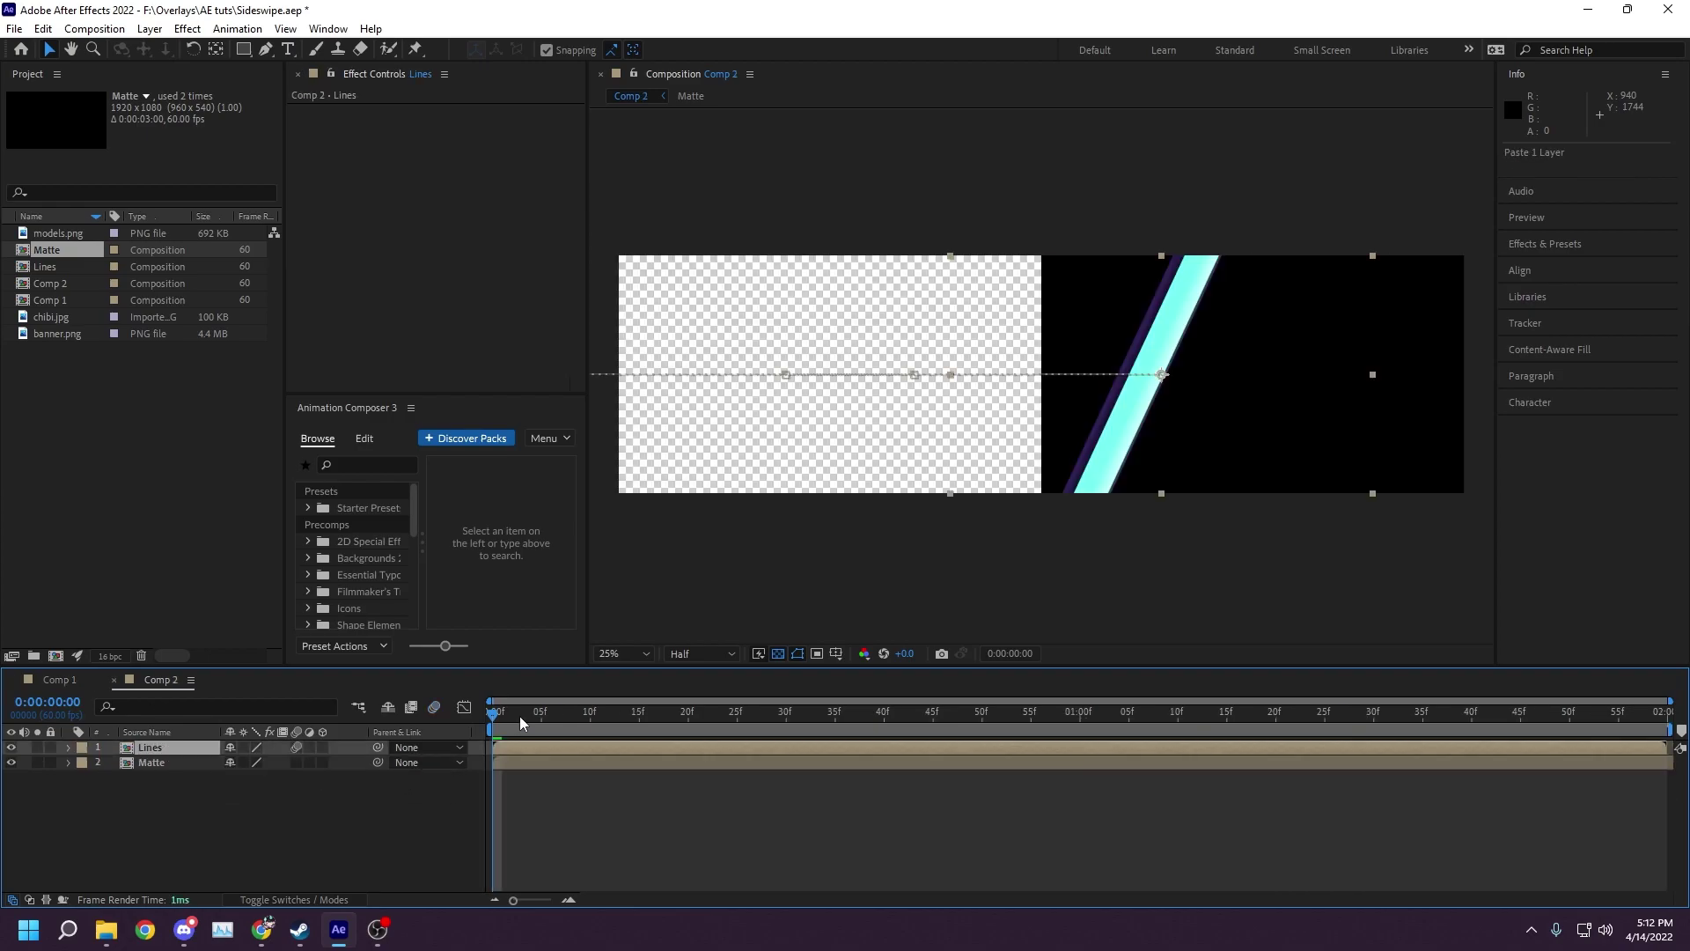
pyautogui.press('space')
pyautogui.press('space')
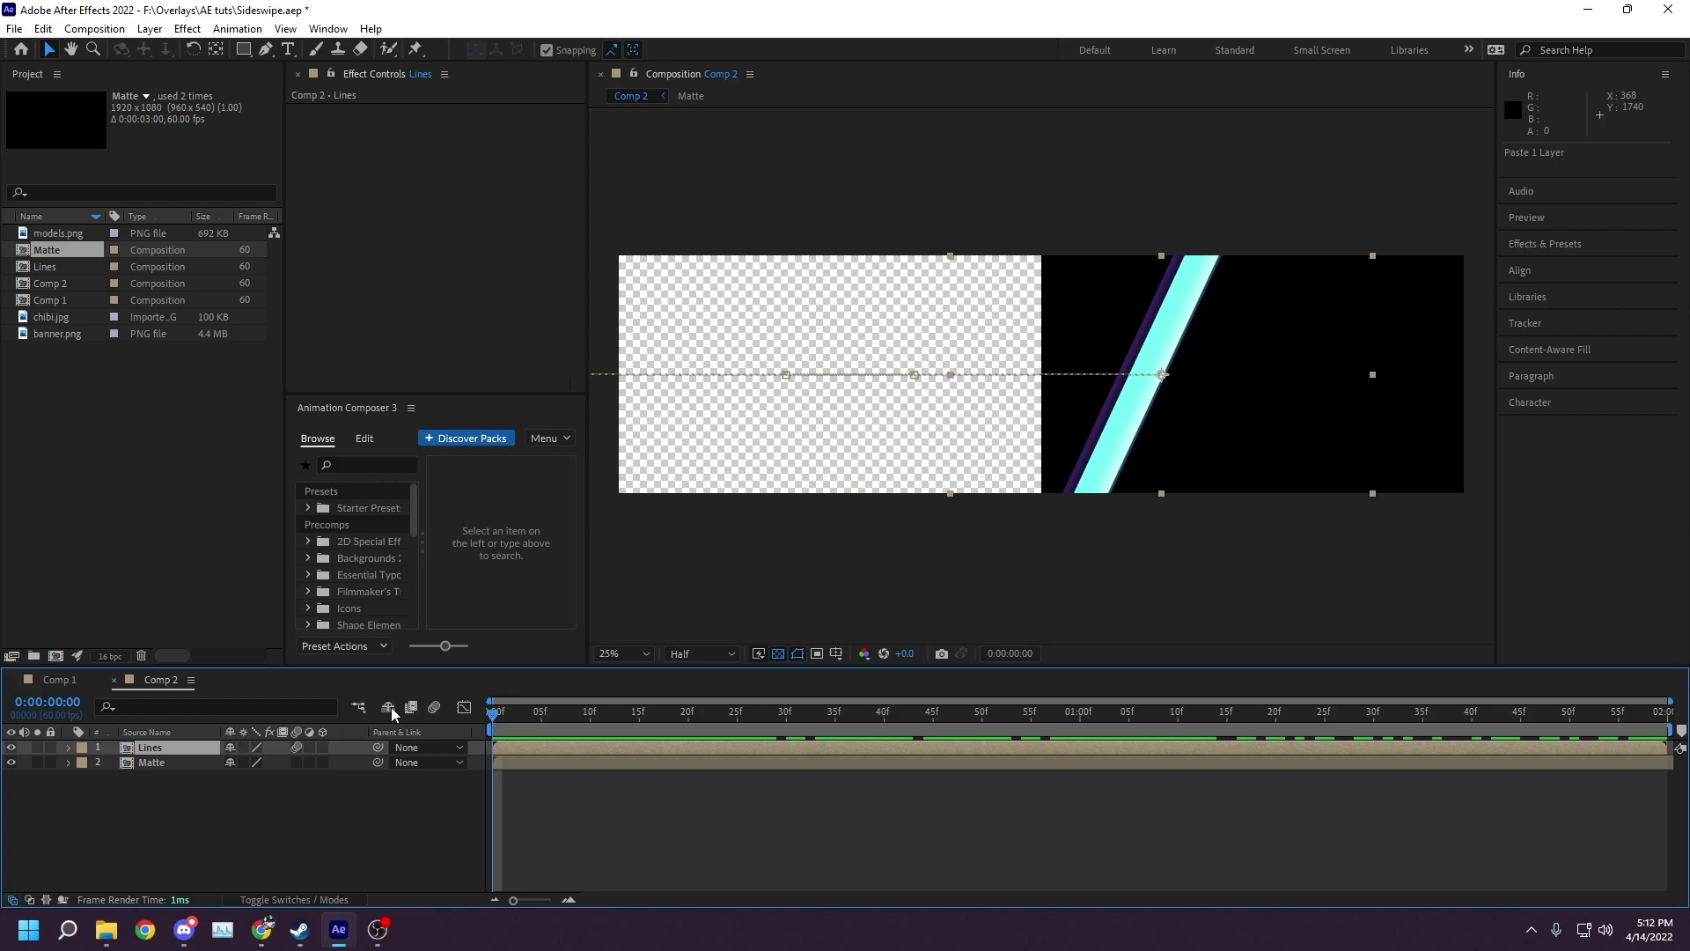
pyautogui.press('space')
pyautogui.press('space')
# - Pre-compose Comp 1's Lines layer into a new comp named 'Stinger'
pyautogui.click(58, 680)
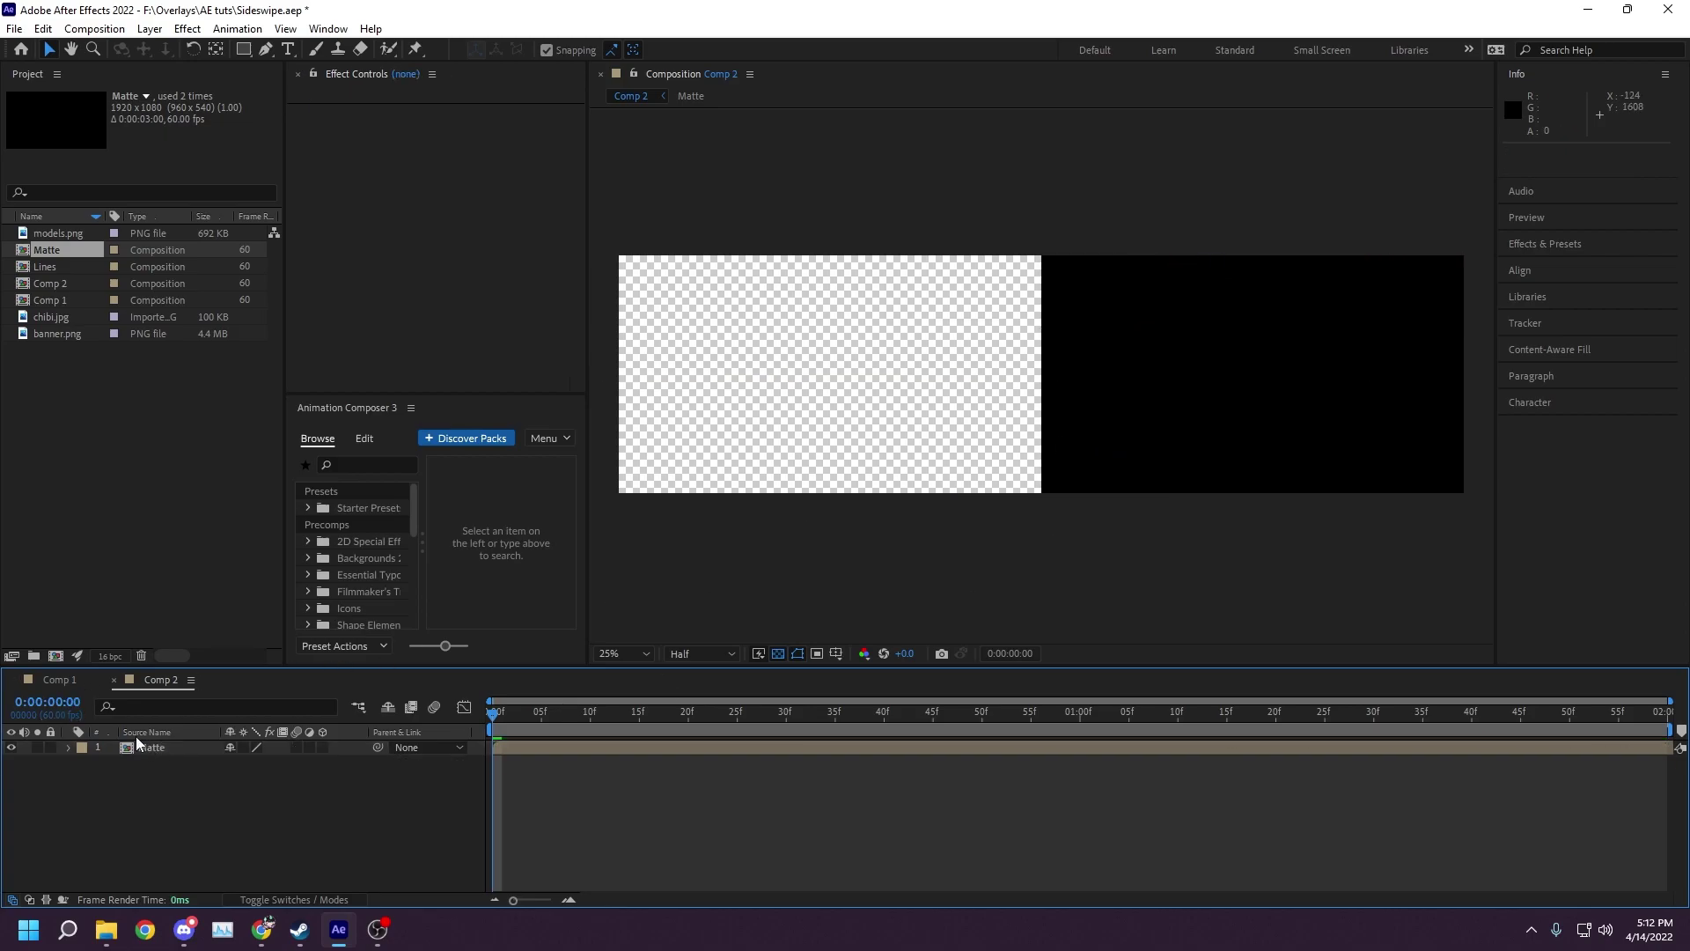
pyautogui.click(176, 762)
pyautogui.press('u')
pyautogui.rightClick(180, 767)
pyautogui.click(241, 669)
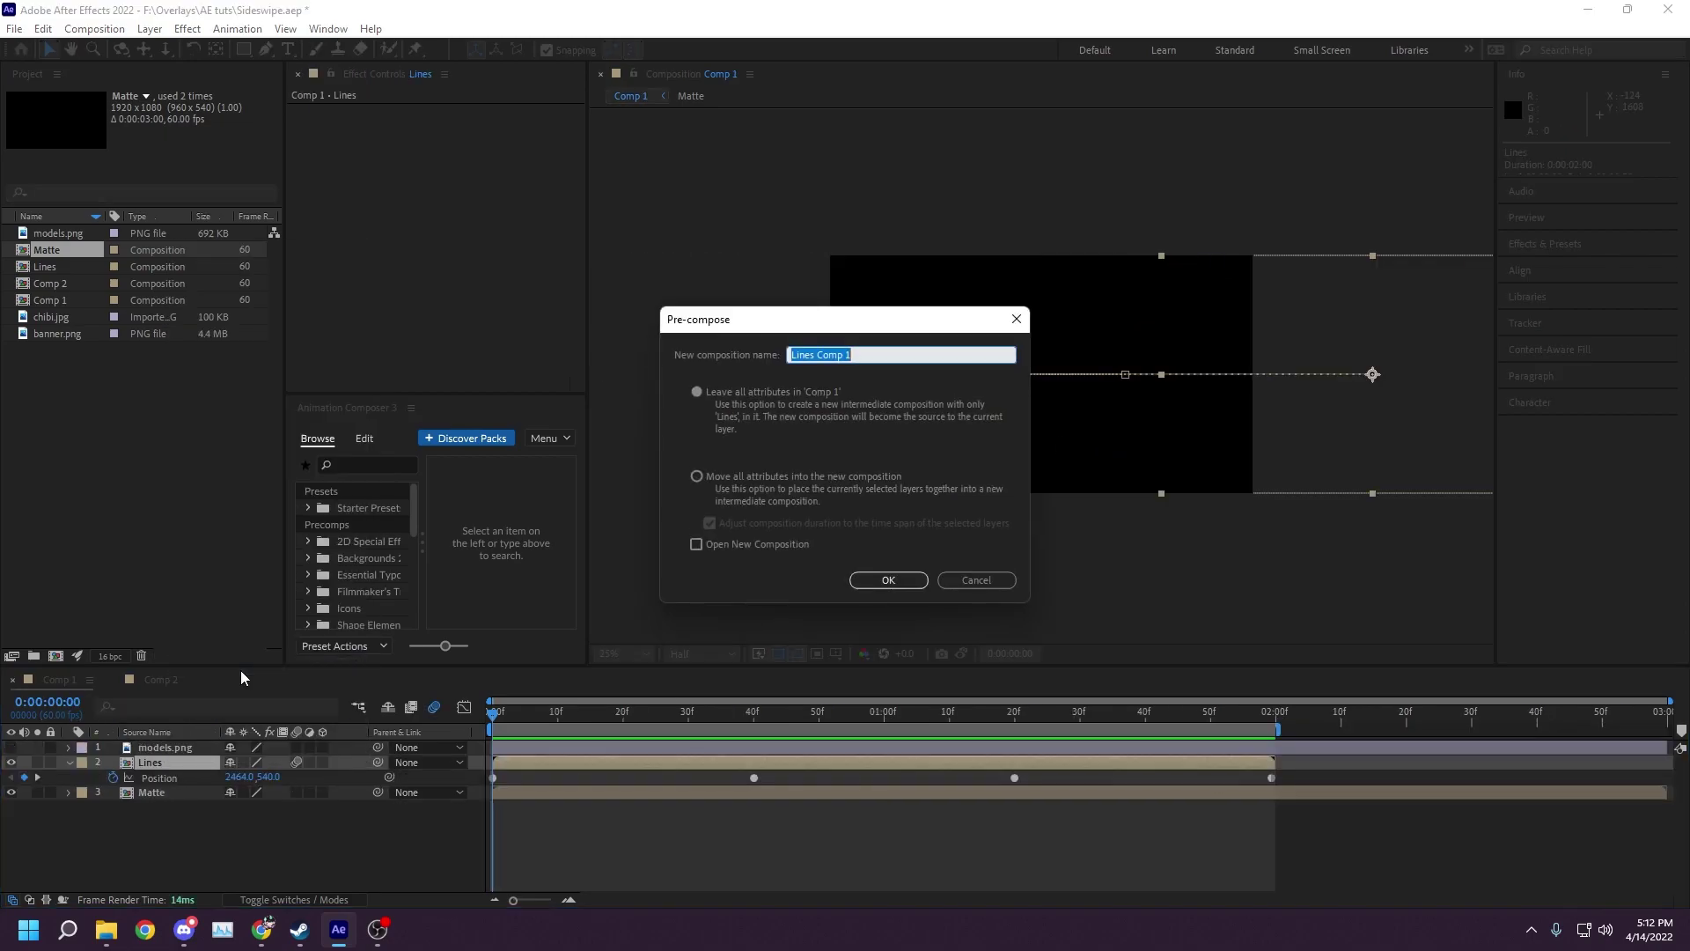
pyautogui.write('Stinger')
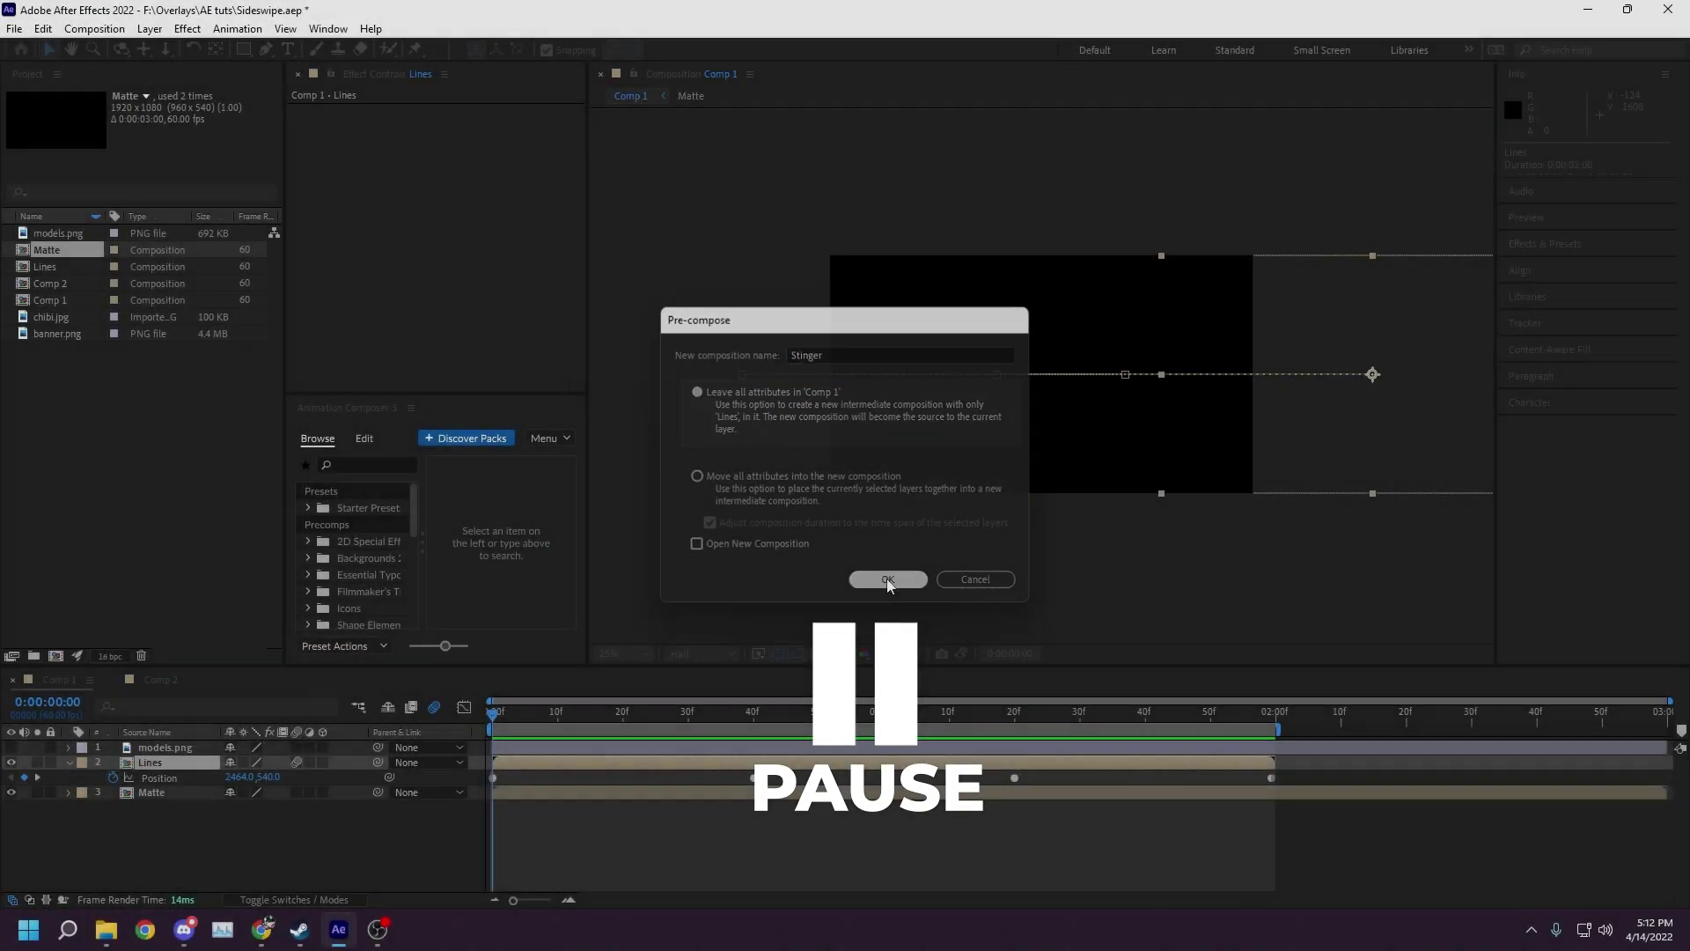
pyautogui.click(889, 579)
# - Add the Stinger comp to Comp 2 above Matte, move it left, and scrub the swipe
pyautogui.click(158, 678)
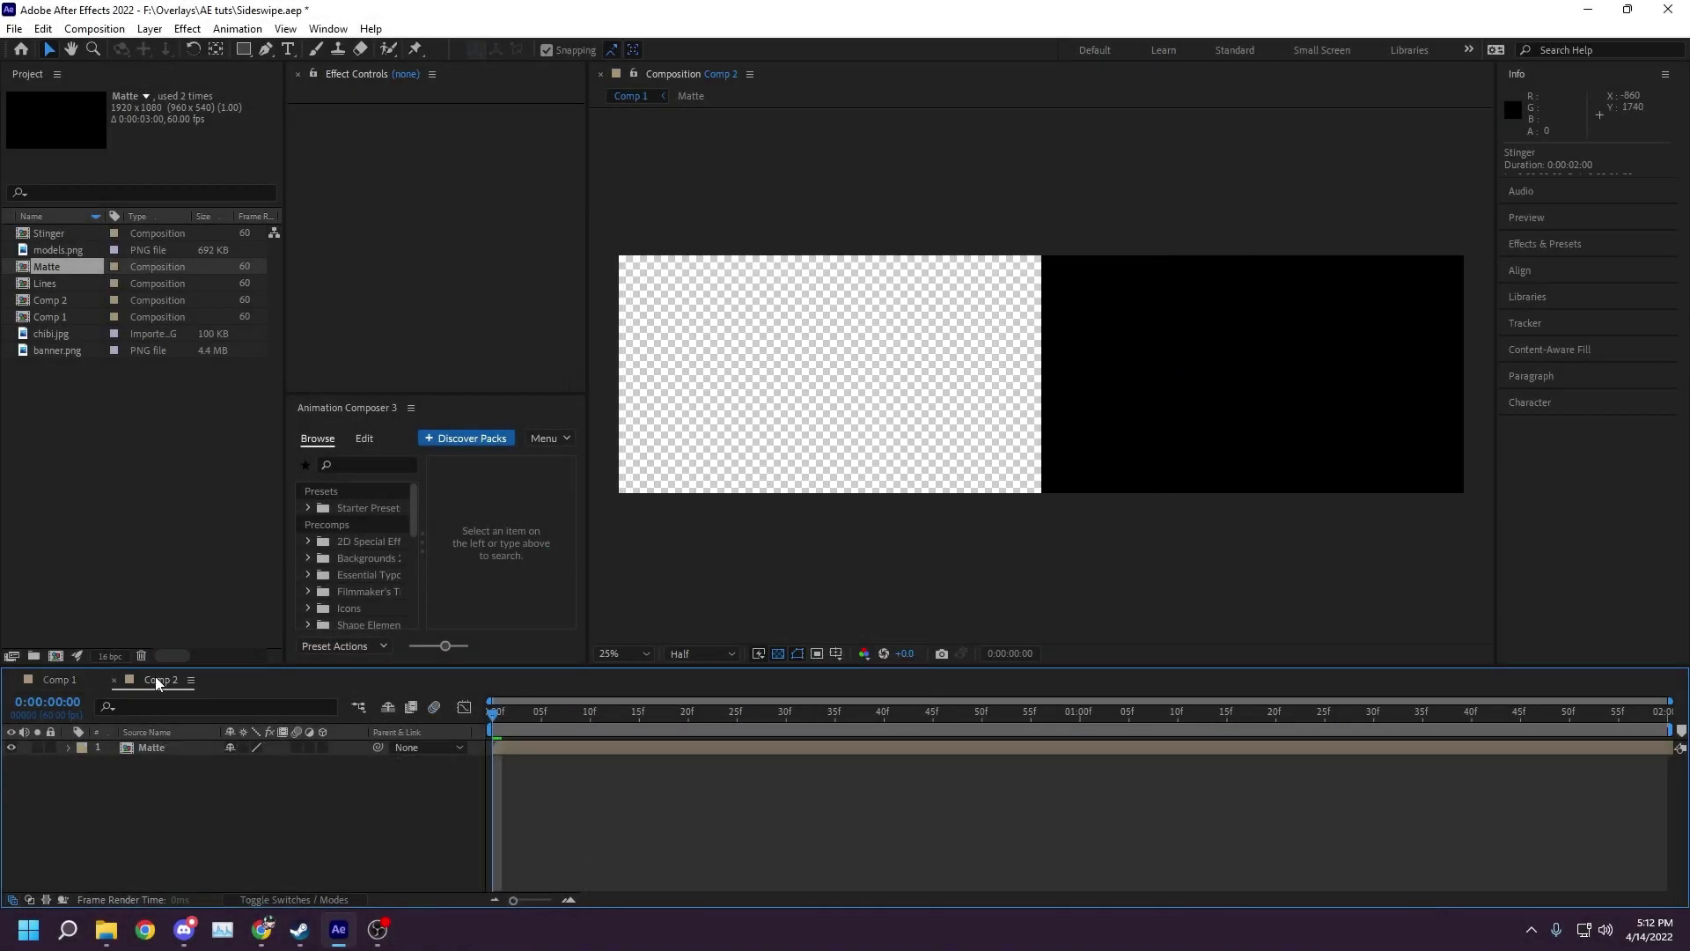
pyautogui.moveTo(48, 232); pyautogui.dragTo(124, 746)
pyautogui.moveTo(913, 436); pyautogui.dragTo(704, 436)
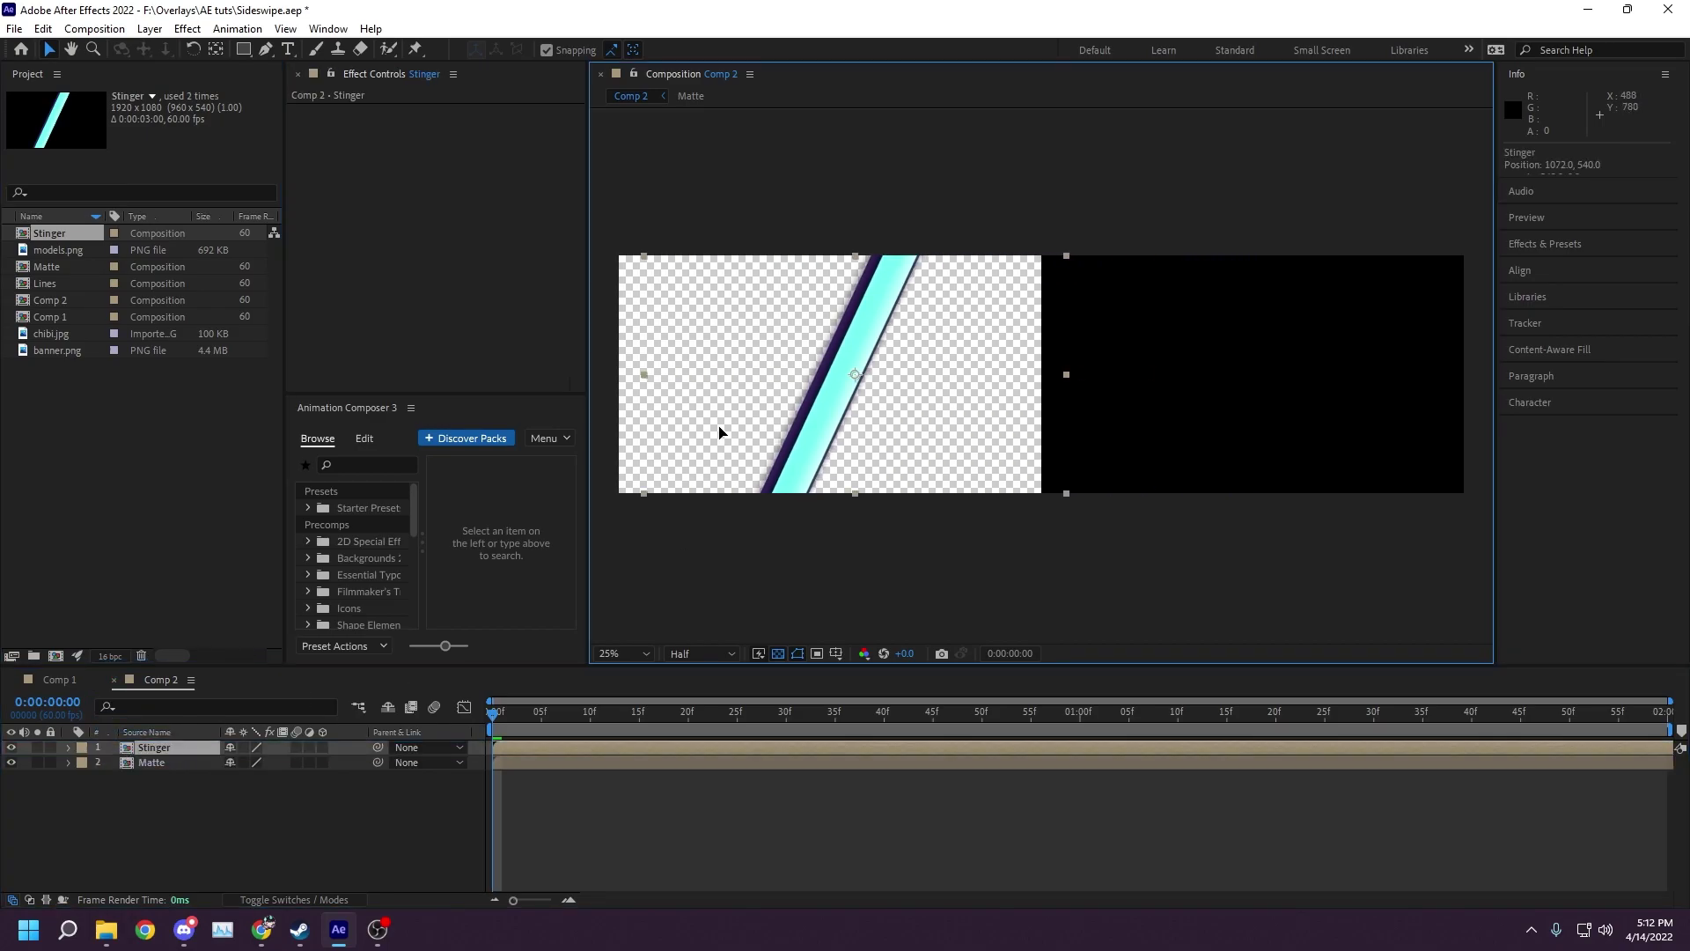
pyautogui.moveTo(506, 711); pyautogui.dragTo(1510, 712)
pyautogui.press('Home')
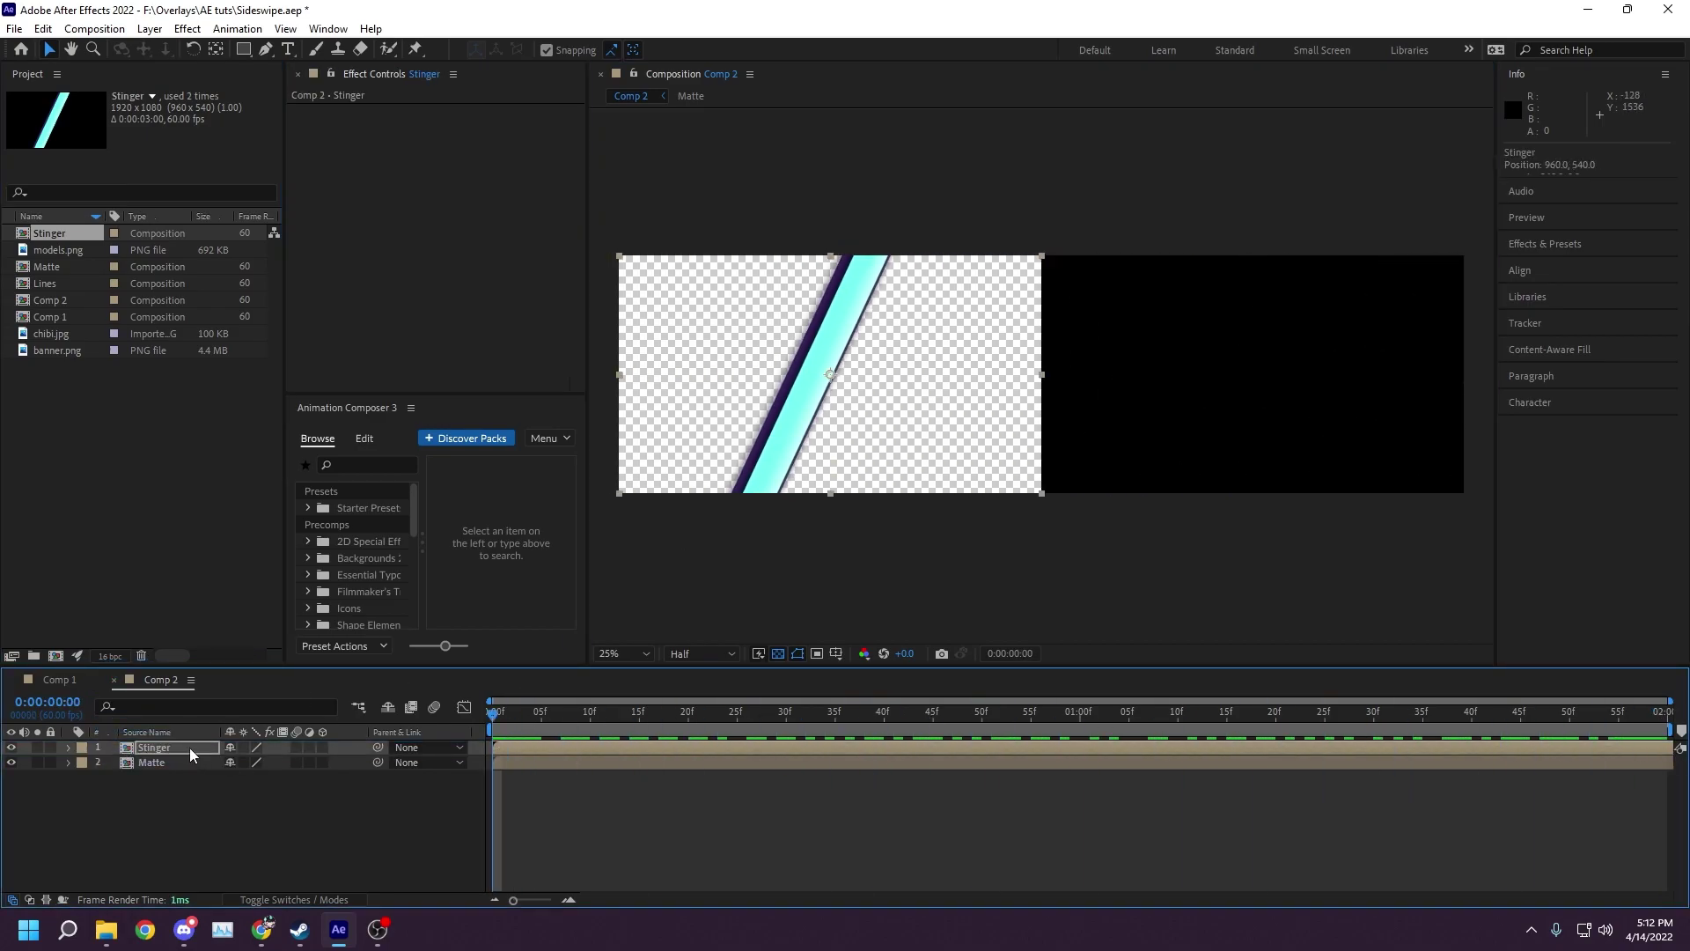
# - In Comp 1, show the Stinger layer's Position keyframes and undo back to the Lines layer
pyautogui.click(67, 747)
pyautogui.click(67, 678)
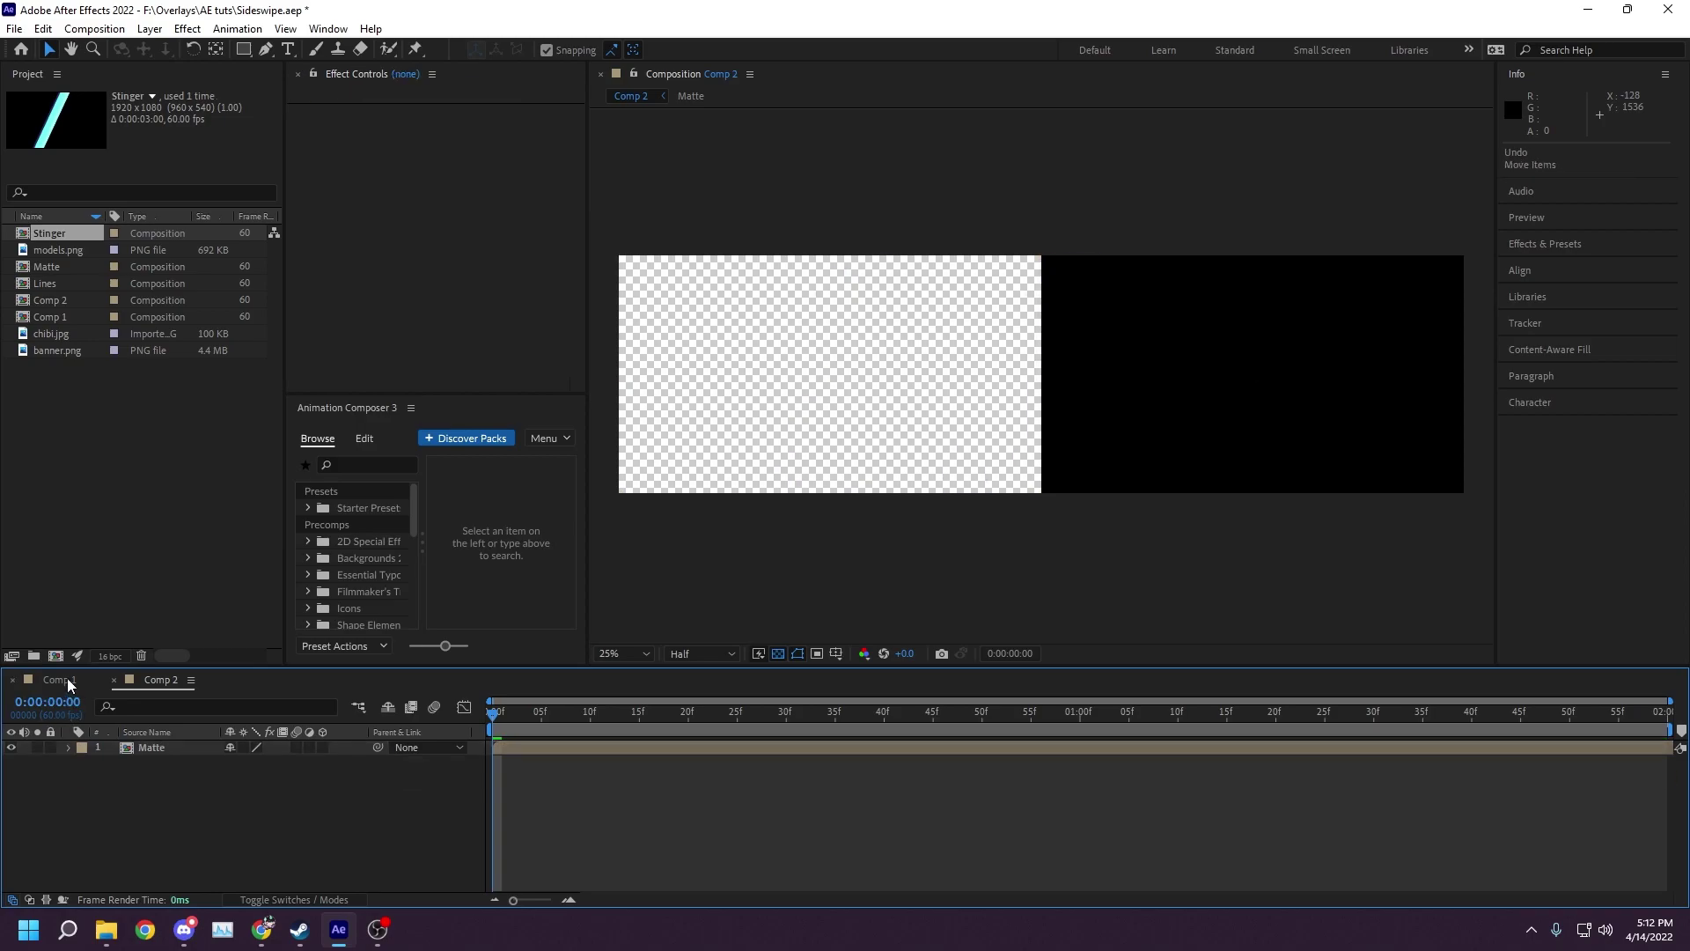
pyautogui.click(71, 762)
pyautogui.press('u')
pyautogui.click(706, 779)
pyautogui.hotkey('ctrl', 'z')
pyautogui.hotkey('ctrl', 'z')
pyautogui.hotkey('ctrl', 'z')
# - Pre-compose the Lines layer into a new comp named 'Stinger', moving all attributes into it
pyautogui.rightClick(181, 766)
pyautogui.click(262, 668)
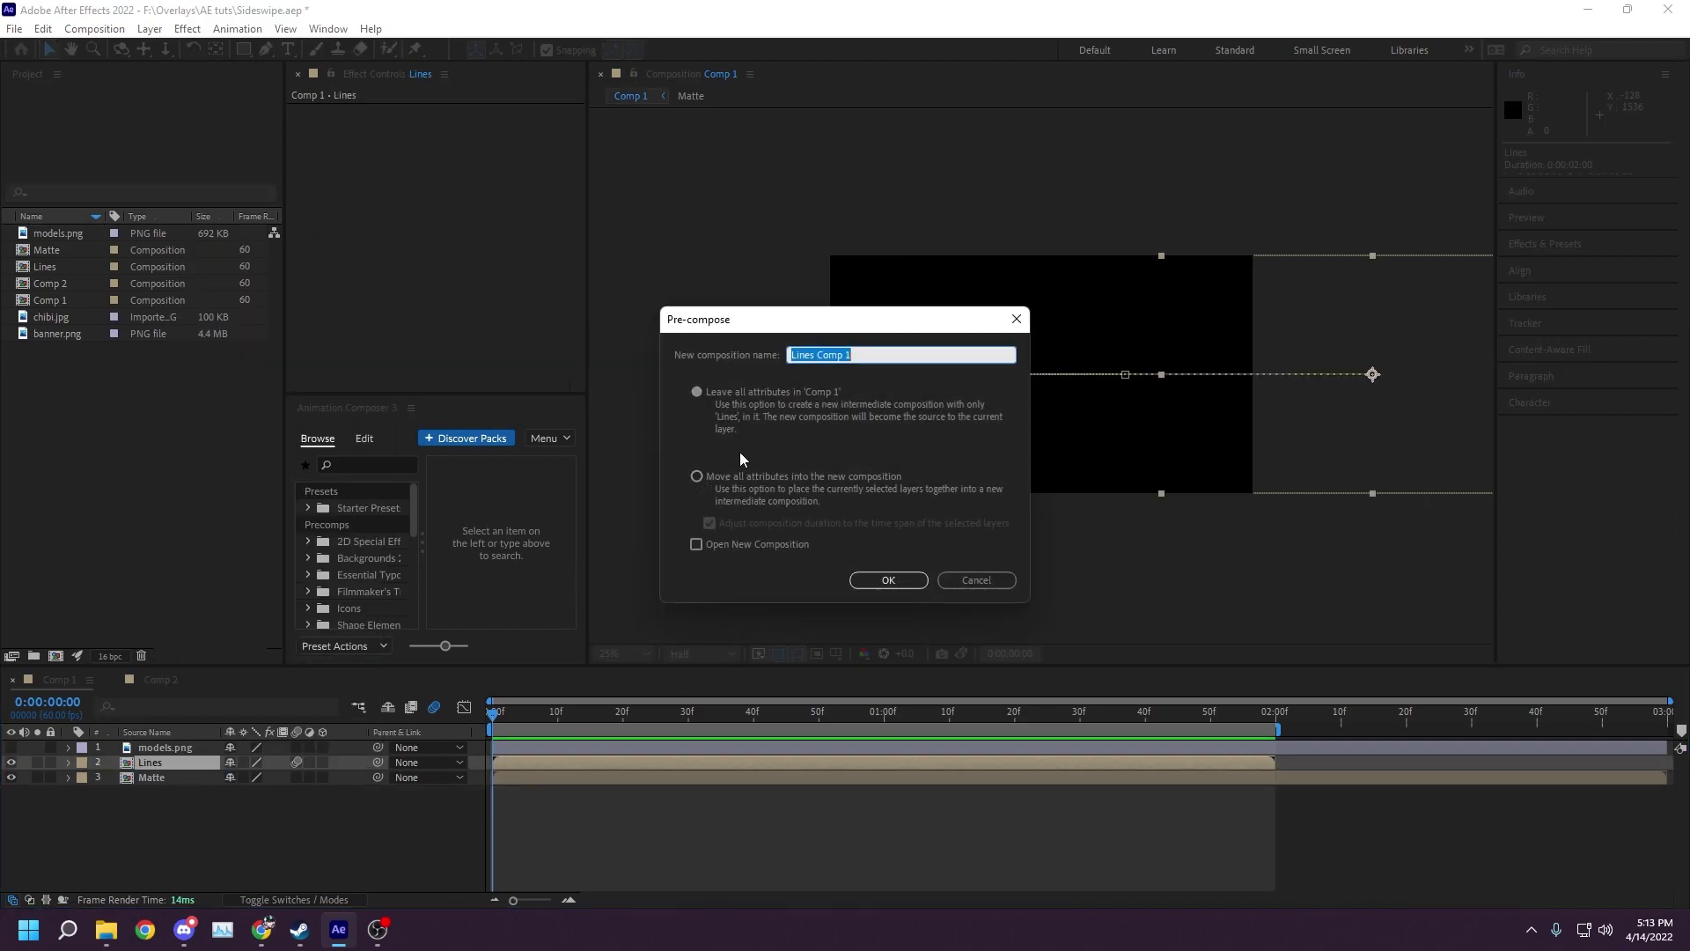
pyautogui.click(750, 480)
pyautogui.hotkey('shift', 'Tab')
pyautogui.write('Stinger')
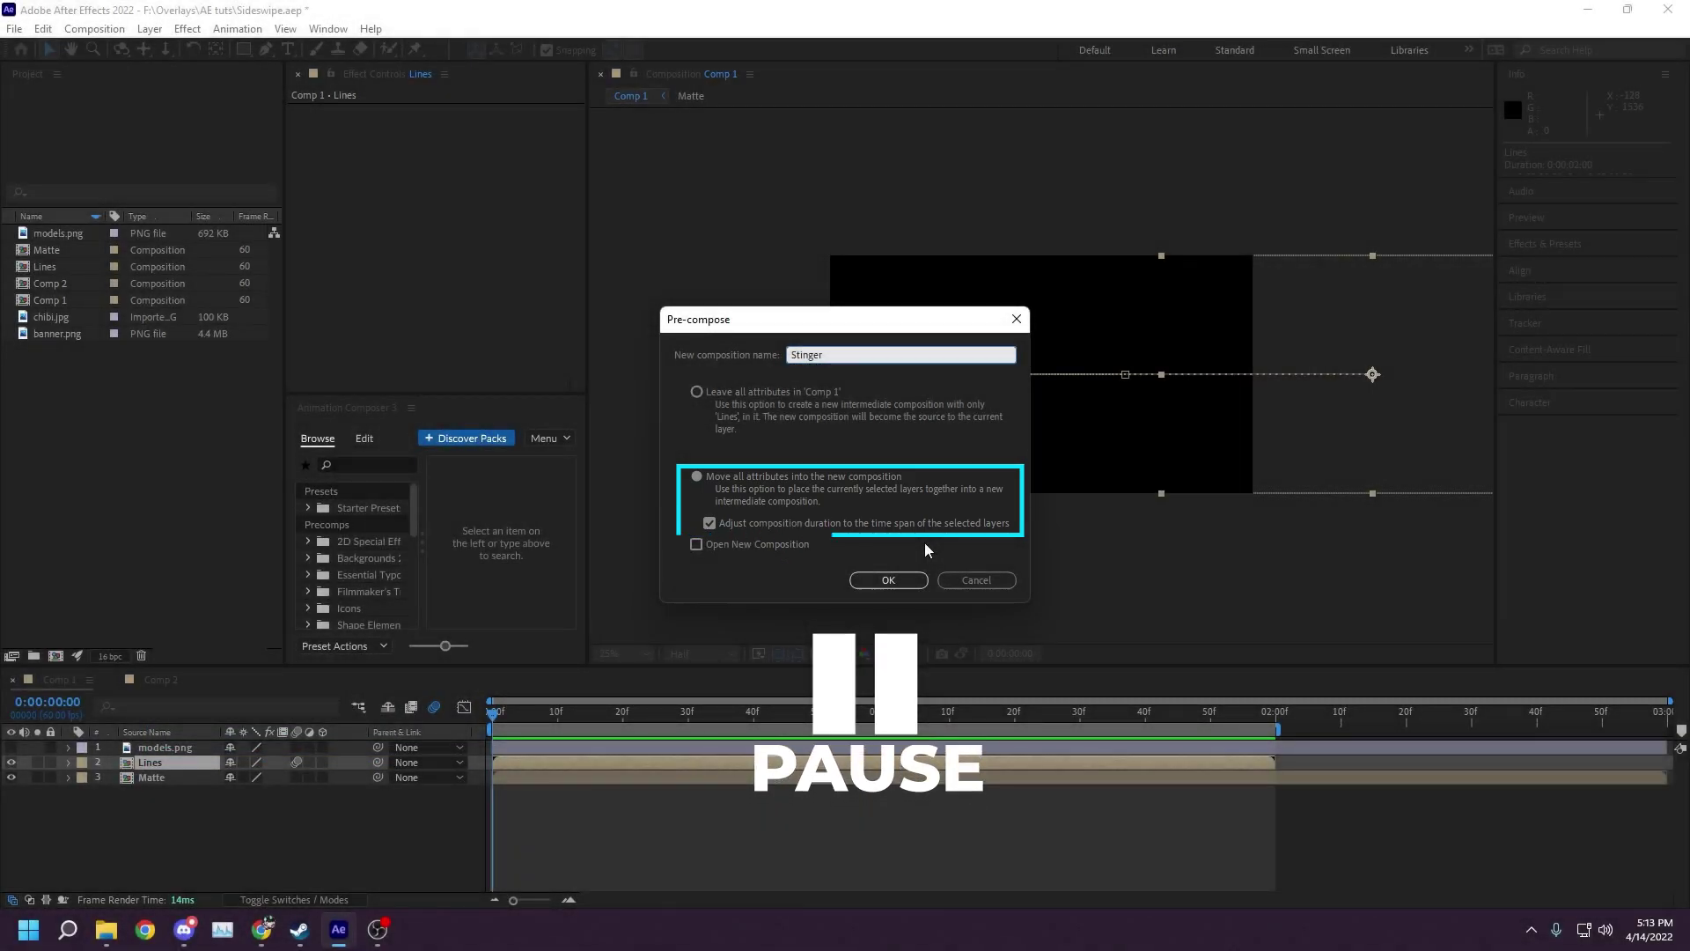
pyautogui.click(886, 577)
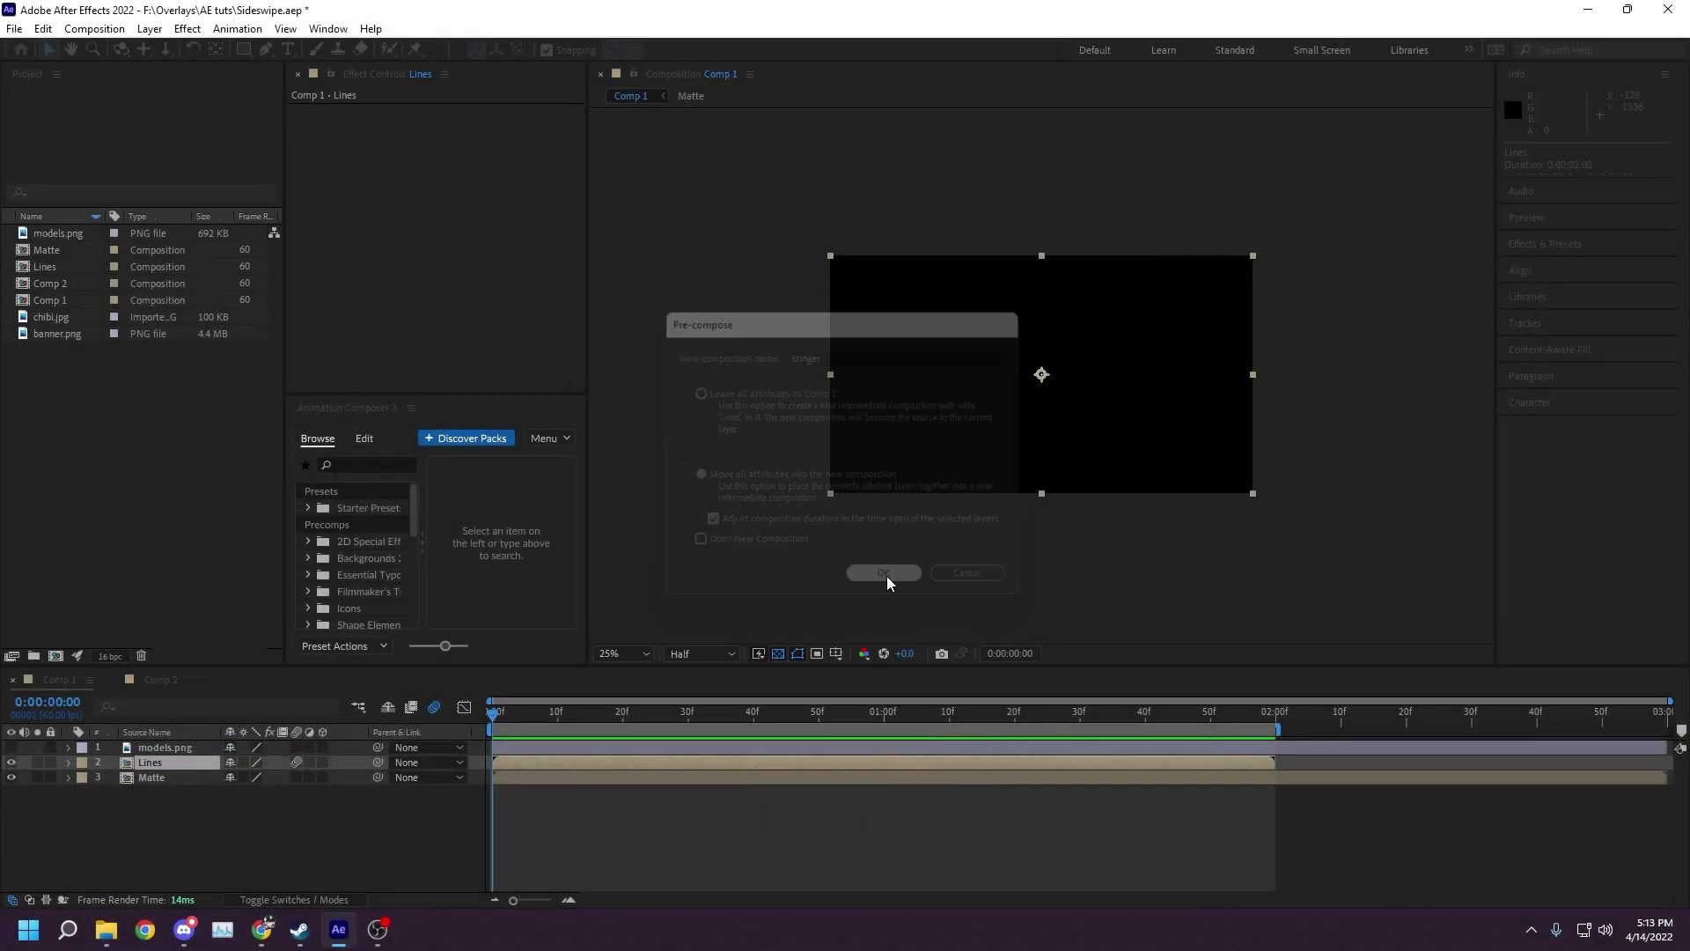
pyautogui.click(68, 762)
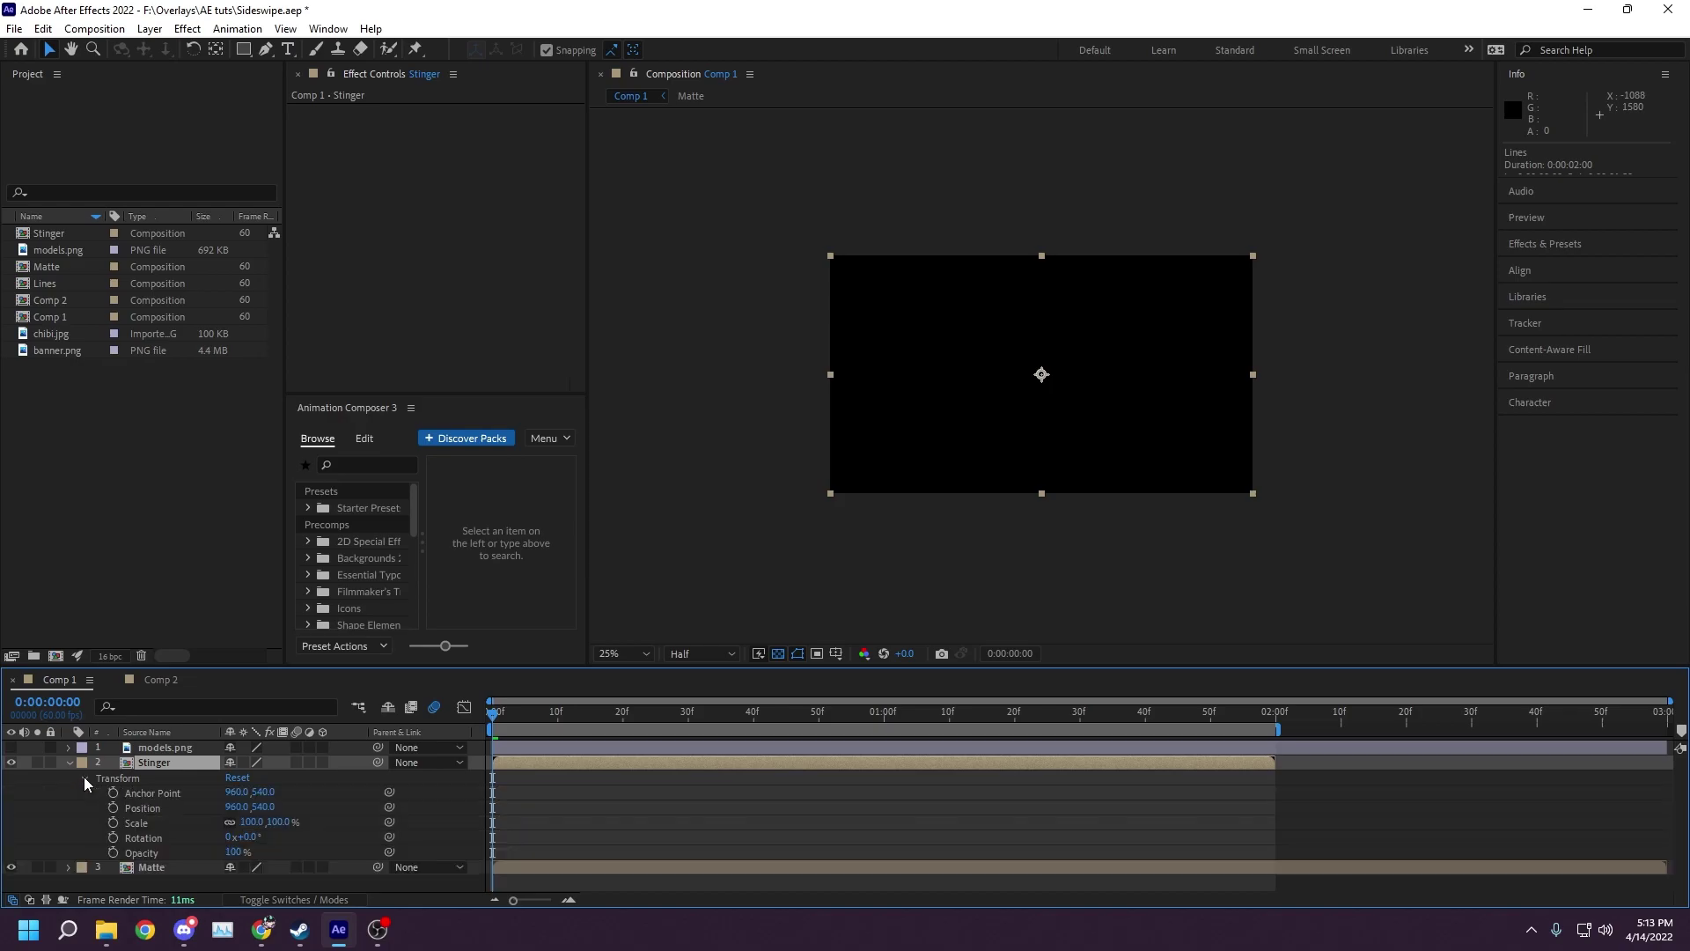
# - In Comp 2, add the Stinger comp from the Project panel as the top layer above Matte
pyautogui.click(134, 676)
pyautogui.click(153, 749)
pyautogui.moveTo(44, 236); pyautogui.dragTo(165, 742)
# - Position Stinger on the left half at 960, 540 and scrub through the transition to check it
pyautogui.click(779, 713)
pyautogui.moveTo(781, 716); pyautogui.dragTo(913, 715)
pyautogui.moveTo(1136, 426); pyautogui.dragTo(923, 435)
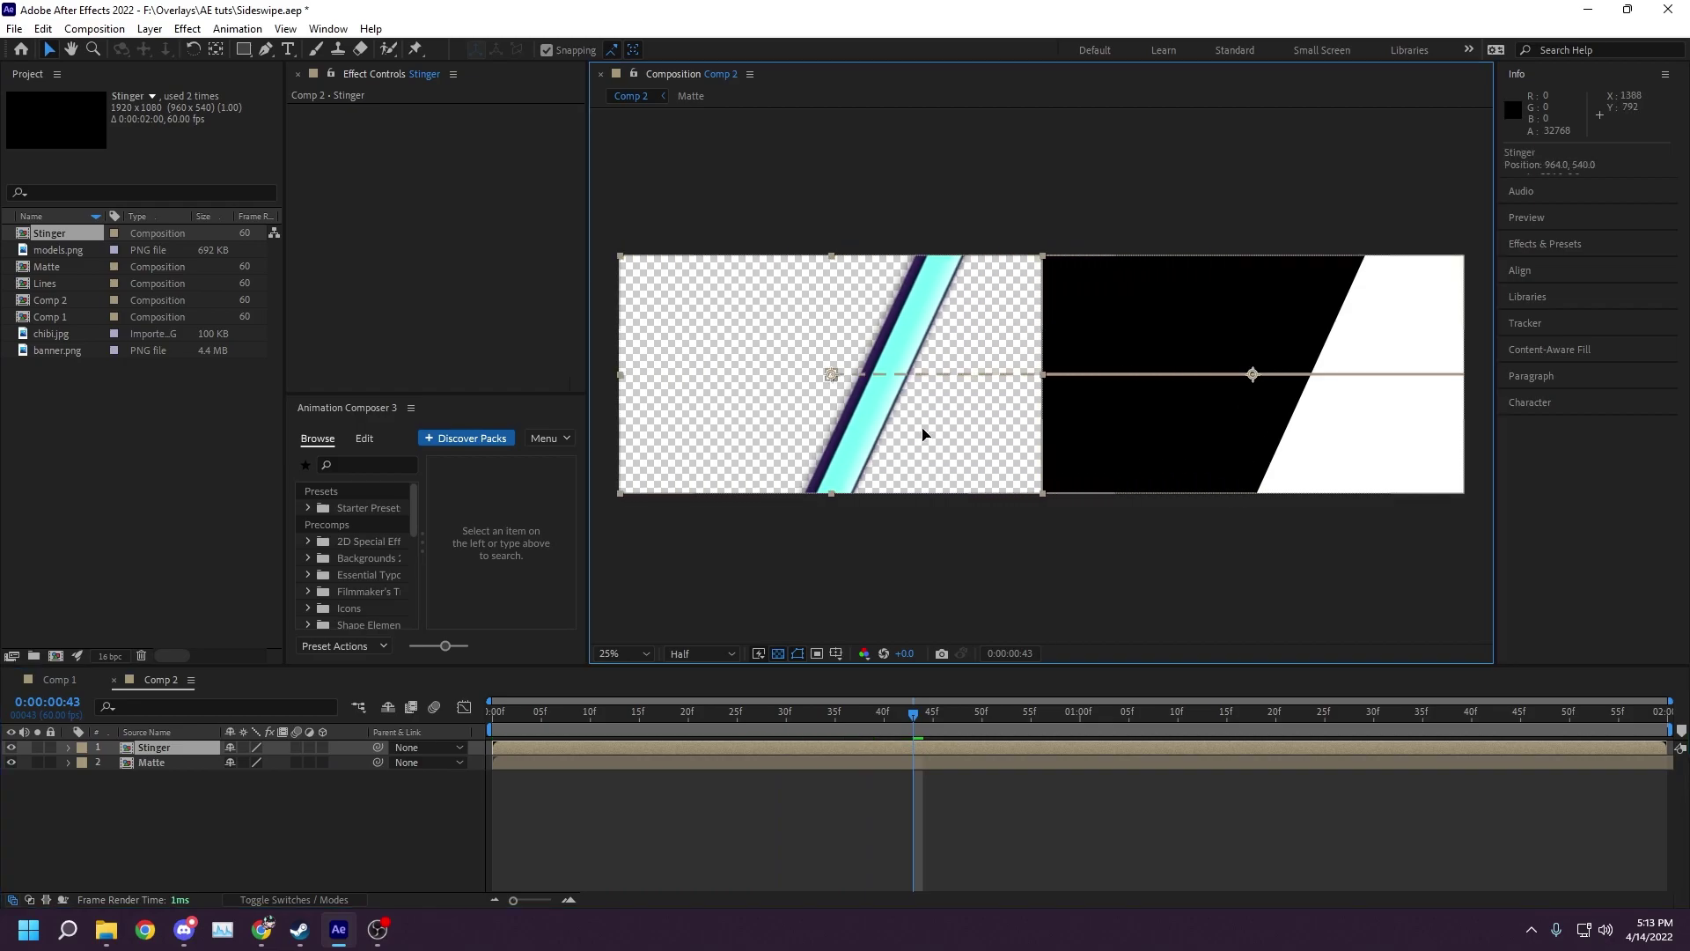
pyautogui.moveTo(924, 435); pyautogui.dragTo(922, 435)
pyautogui.moveTo(914, 715); pyautogui.dragTo(1629, 742)
pyautogui.press('space')
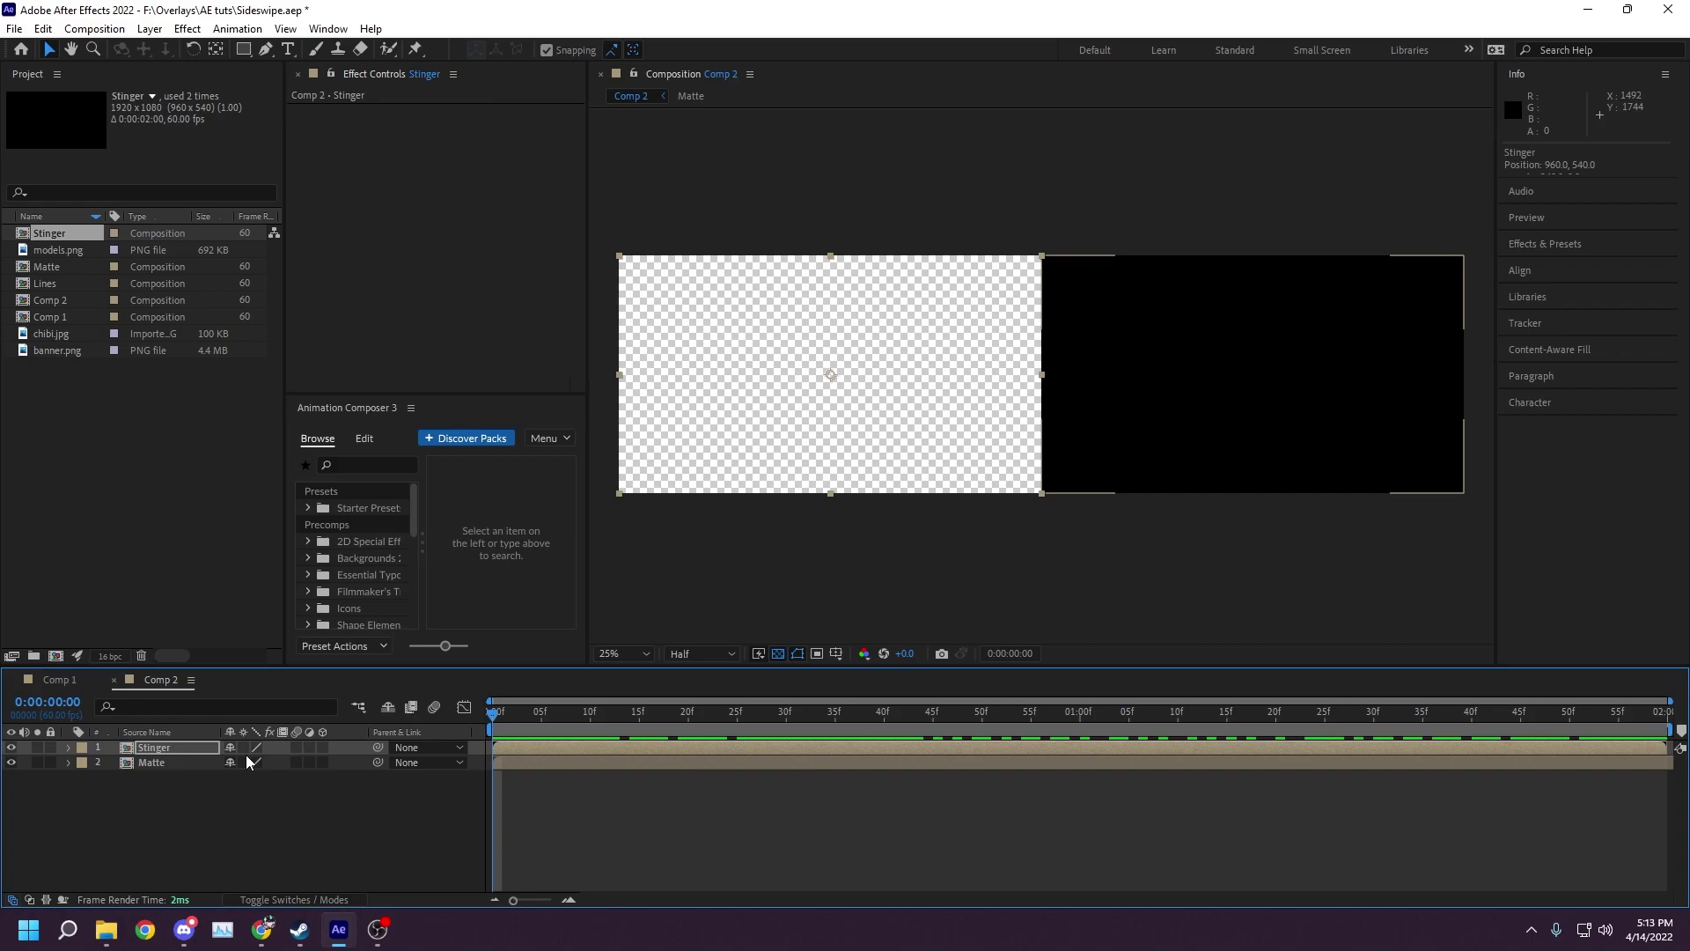
# - Add Comp 2 to the Adobe Media Encoder queue
pyautogui.click(14, 28)
pyautogui.moveTo(130, 317)
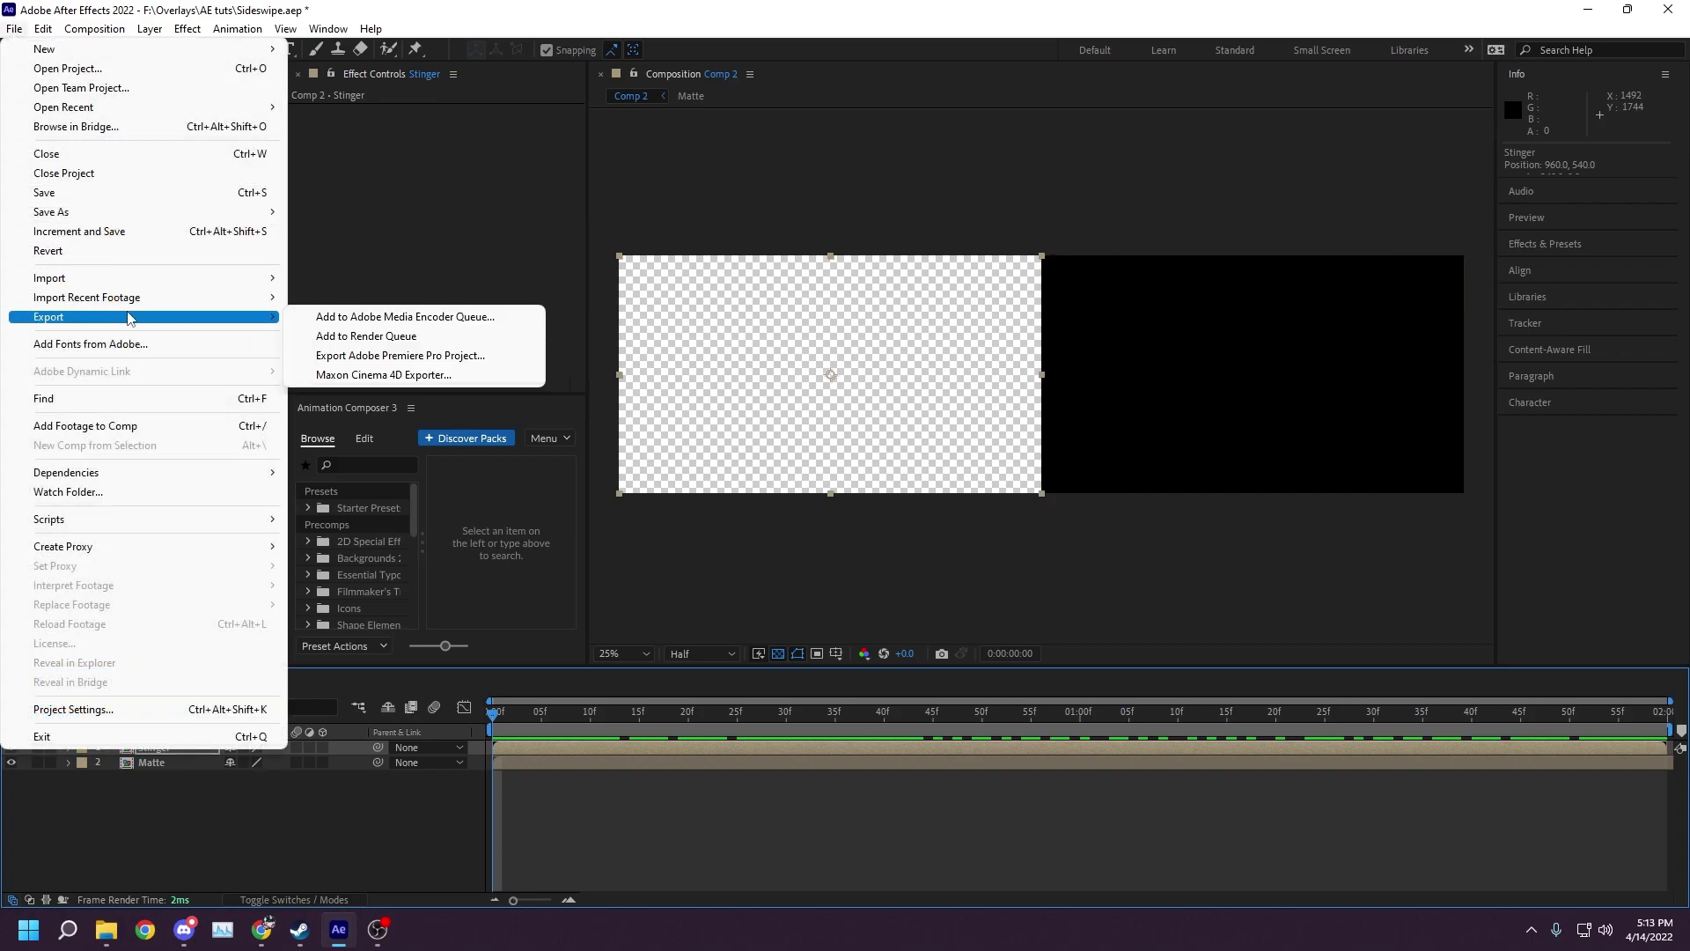
pyautogui.click(374, 318)
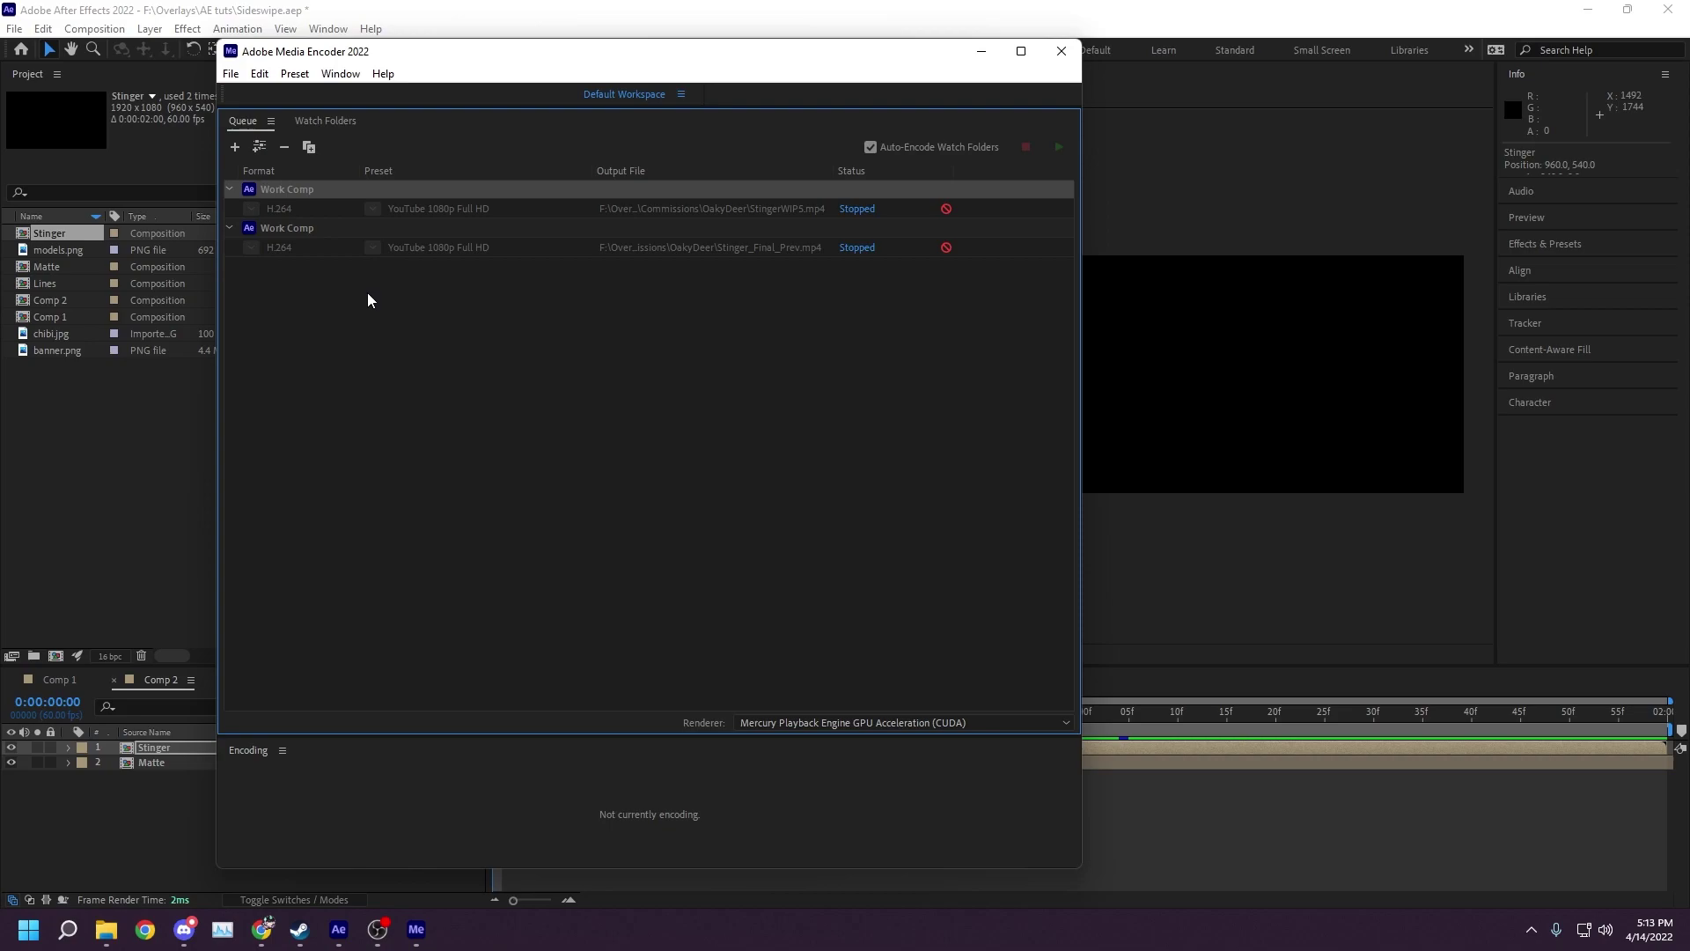
pyautogui.moveTo(676, 53); pyautogui.dragTo(820, 54)
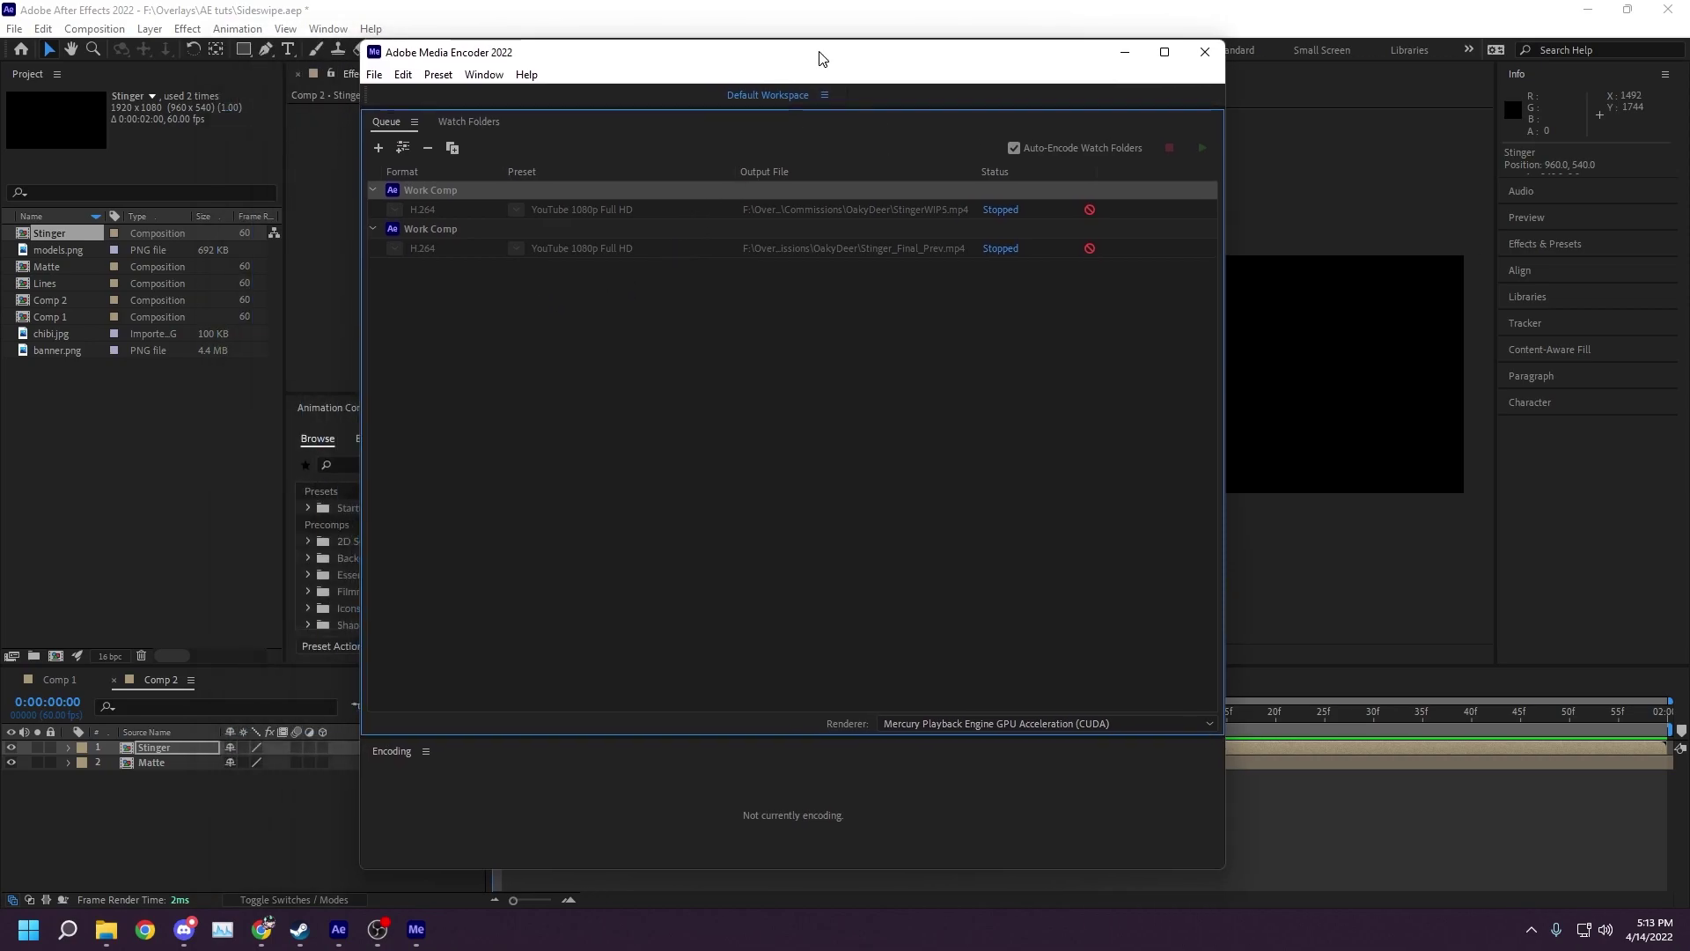
# - Set Comp 2's export format to WebM with the Track Matte 1080 preset and confirm
pyautogui.click(421, 287)
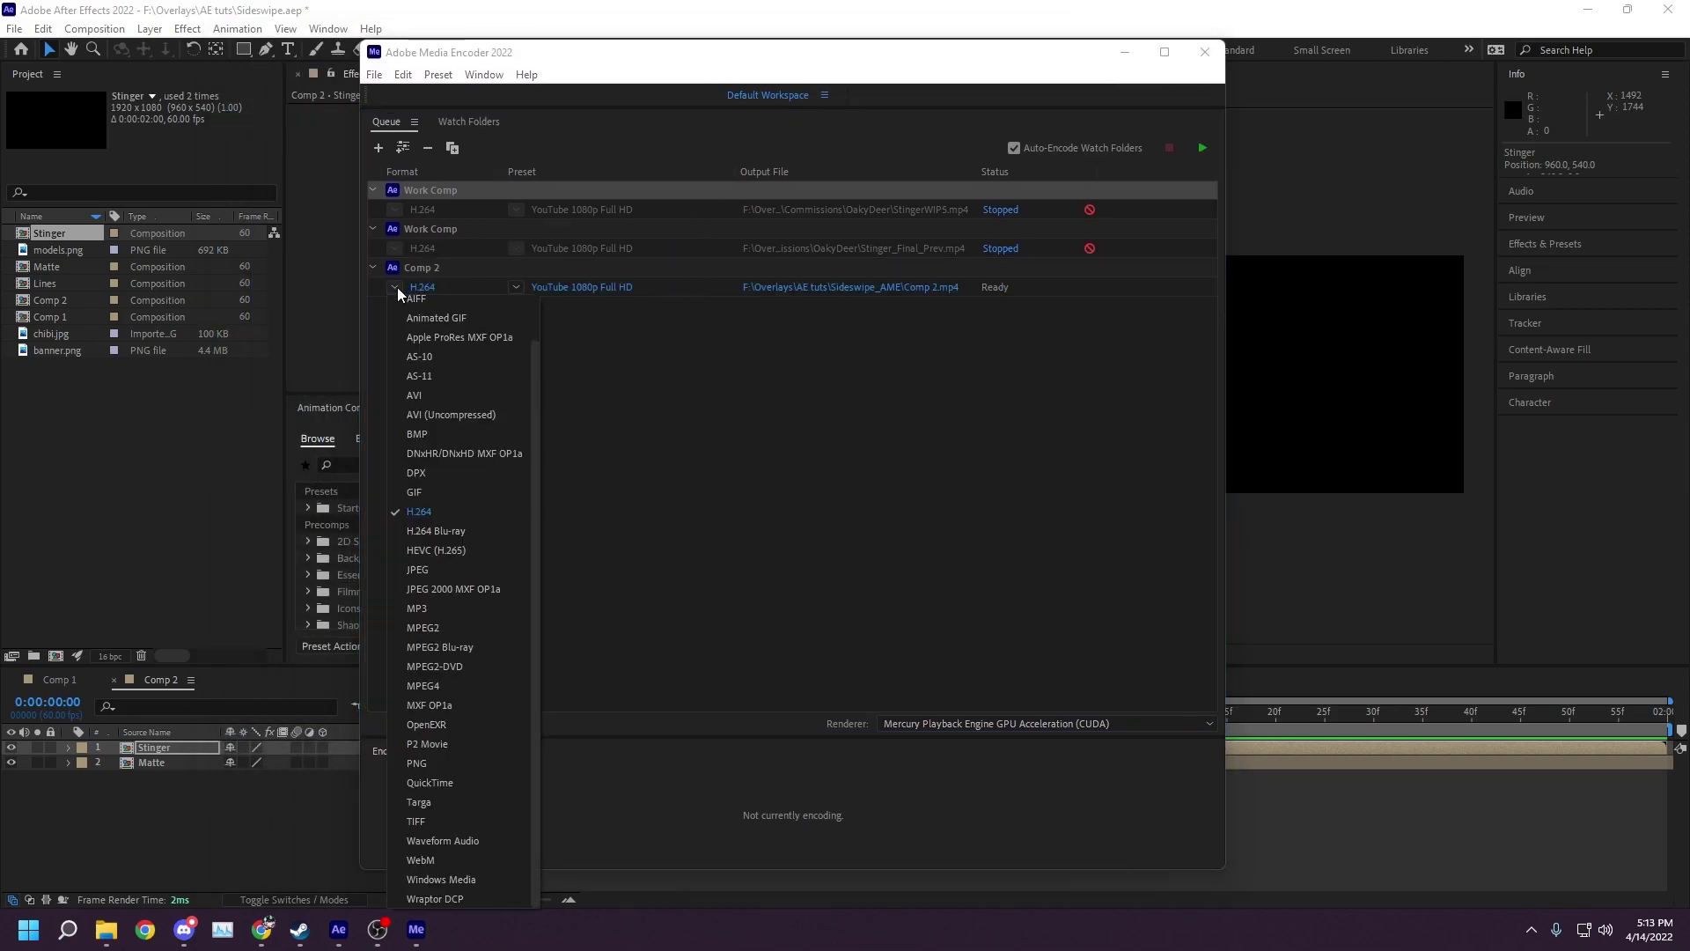
pyautogui.click(414, 859)
pyautogui.click(517, 288)
pyautogui.click(562, 402)
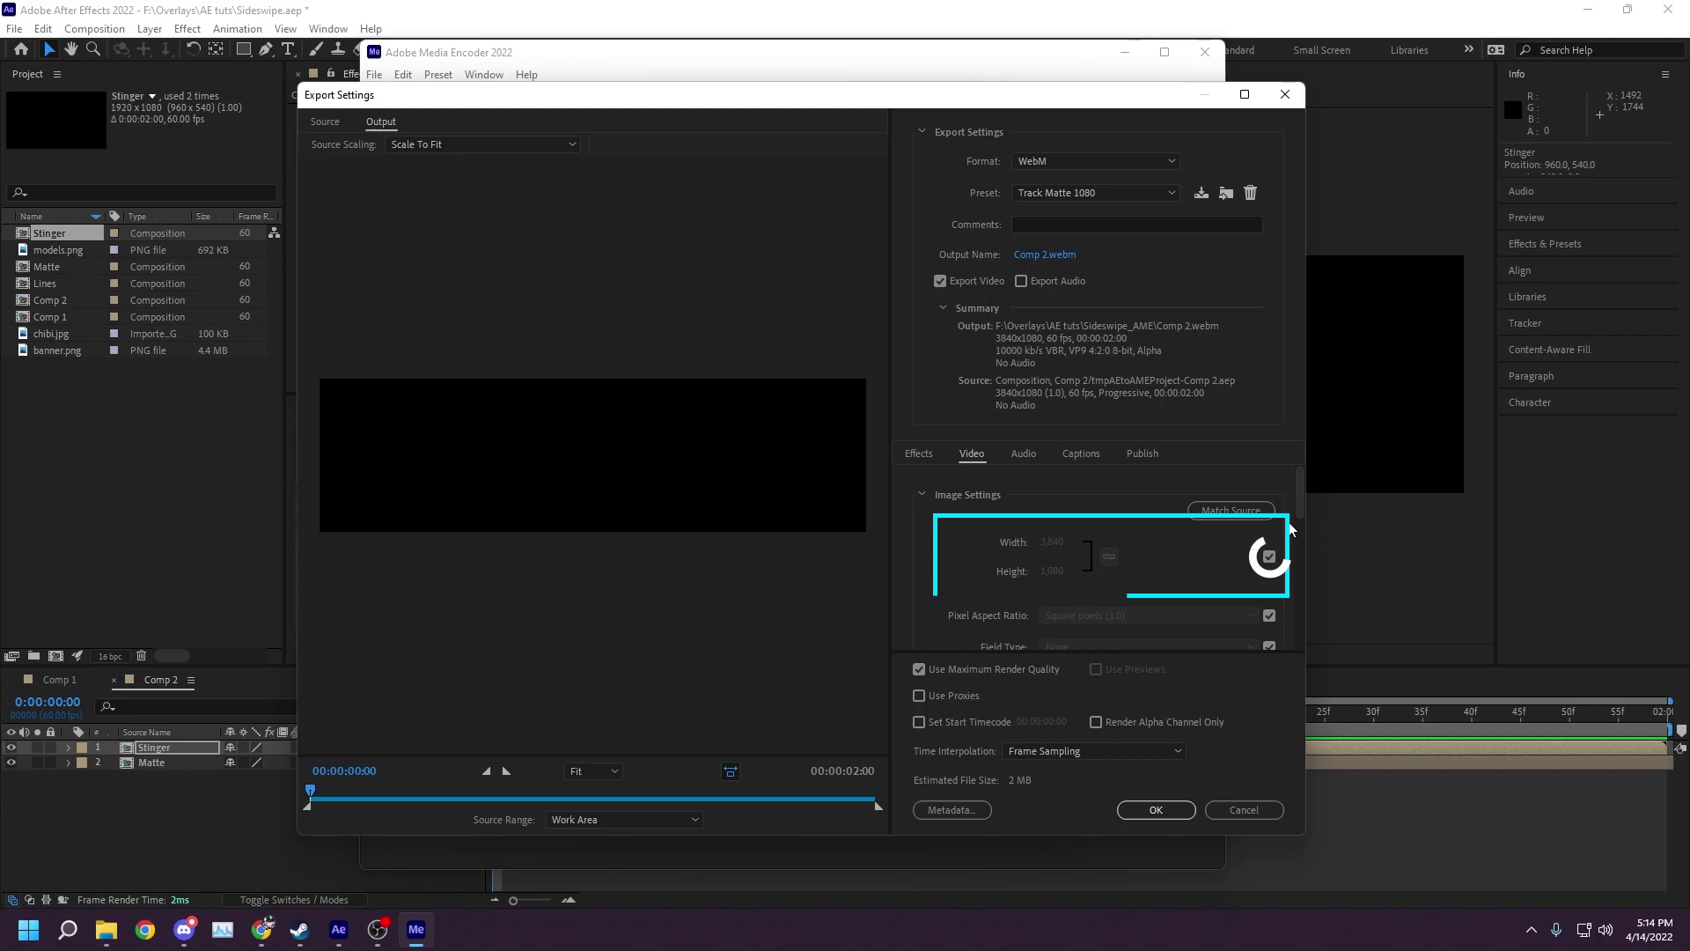
pyautogui.moveTo(1303, 498); pyautogui.dragTo(1296, 631)
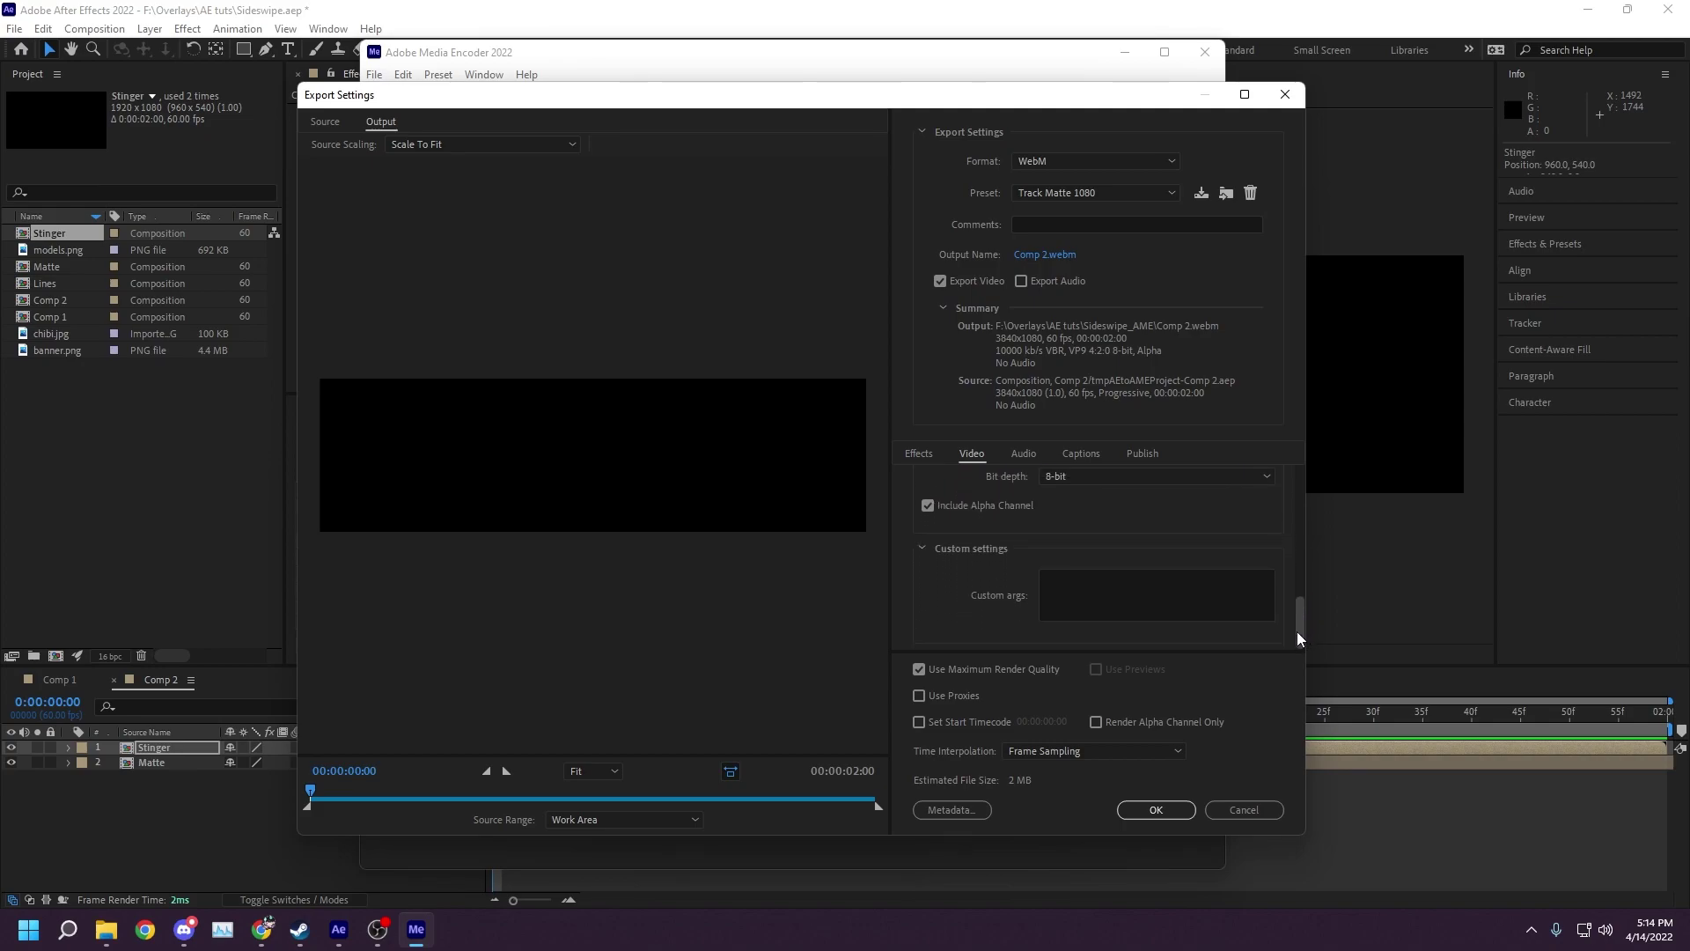
pyautogui.click(1154, 808)
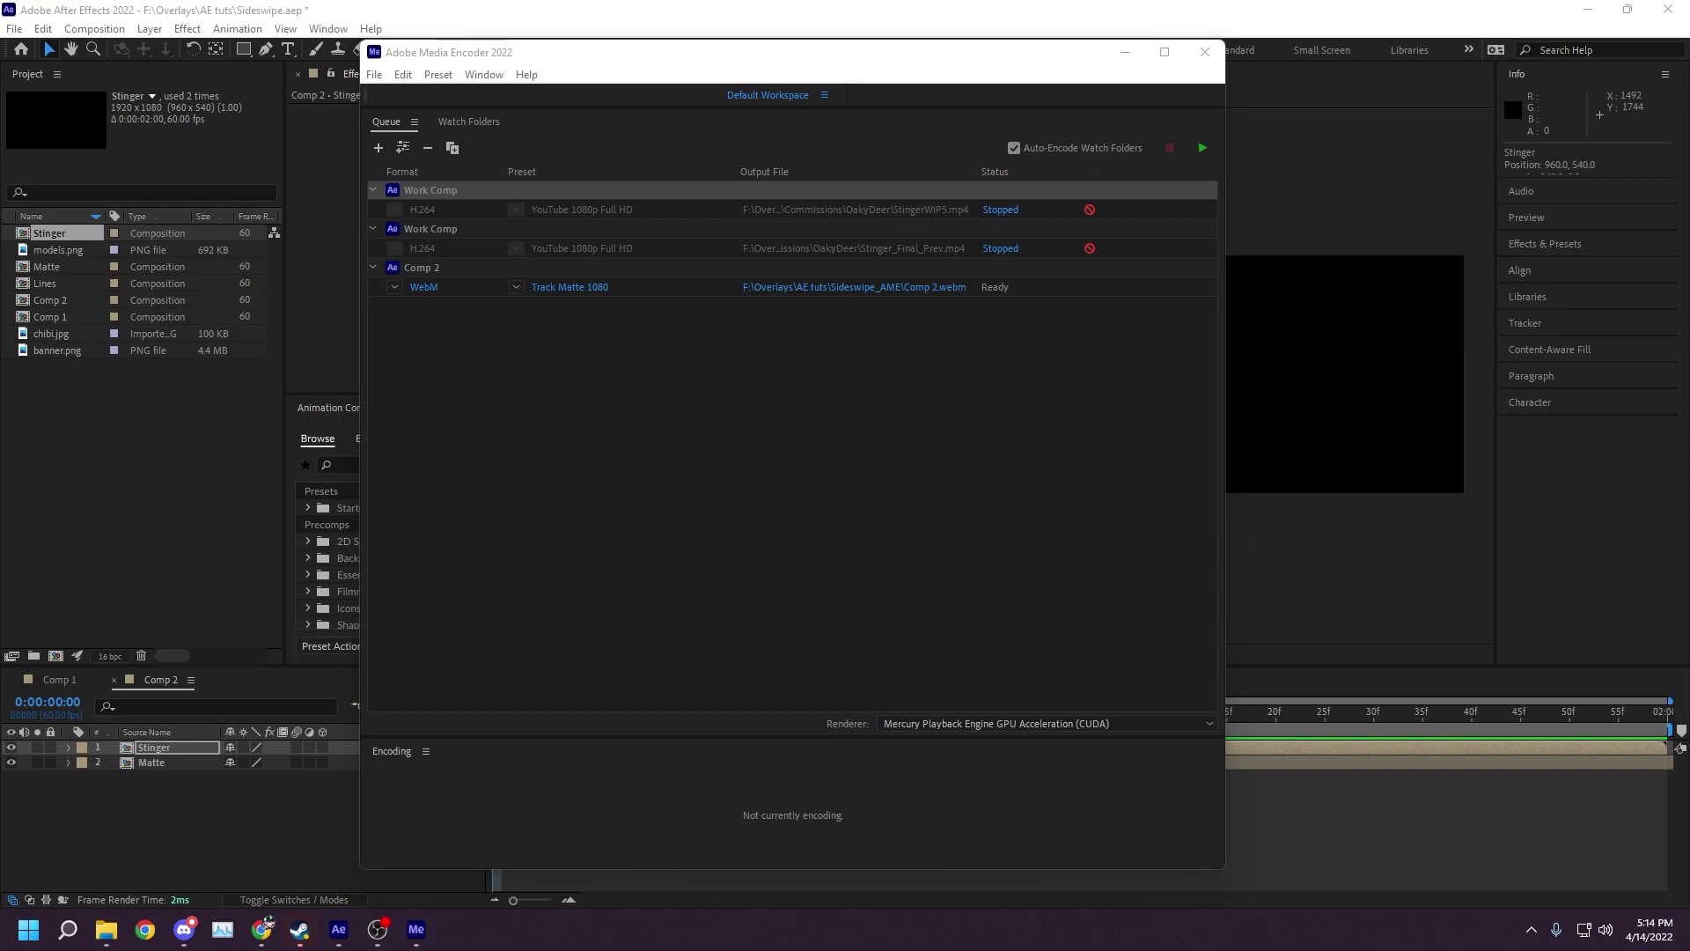
# - Exit the Steam background app and return to Media Encoder, deselecting the Work Comp job
pyautogui.click(1532, 930)
pyautogui.rightClick(1509, 868)
pyautogui.click(1526, 789)
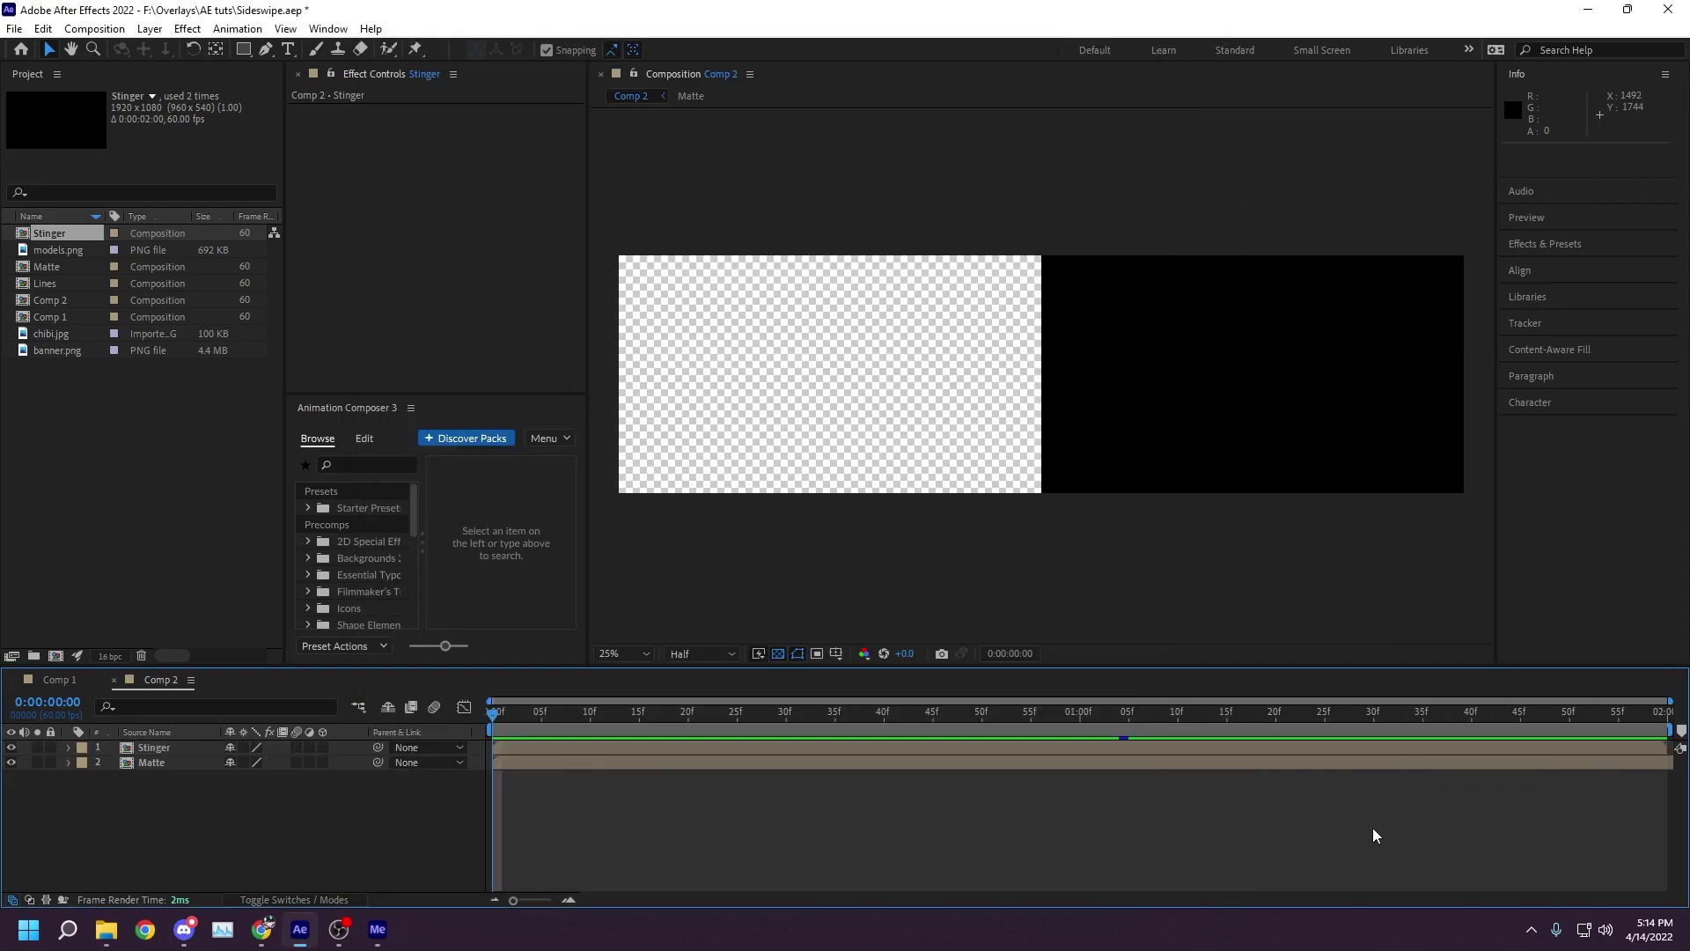
pyautogui.click(378, 929)
pyautogui.click(913, 494)
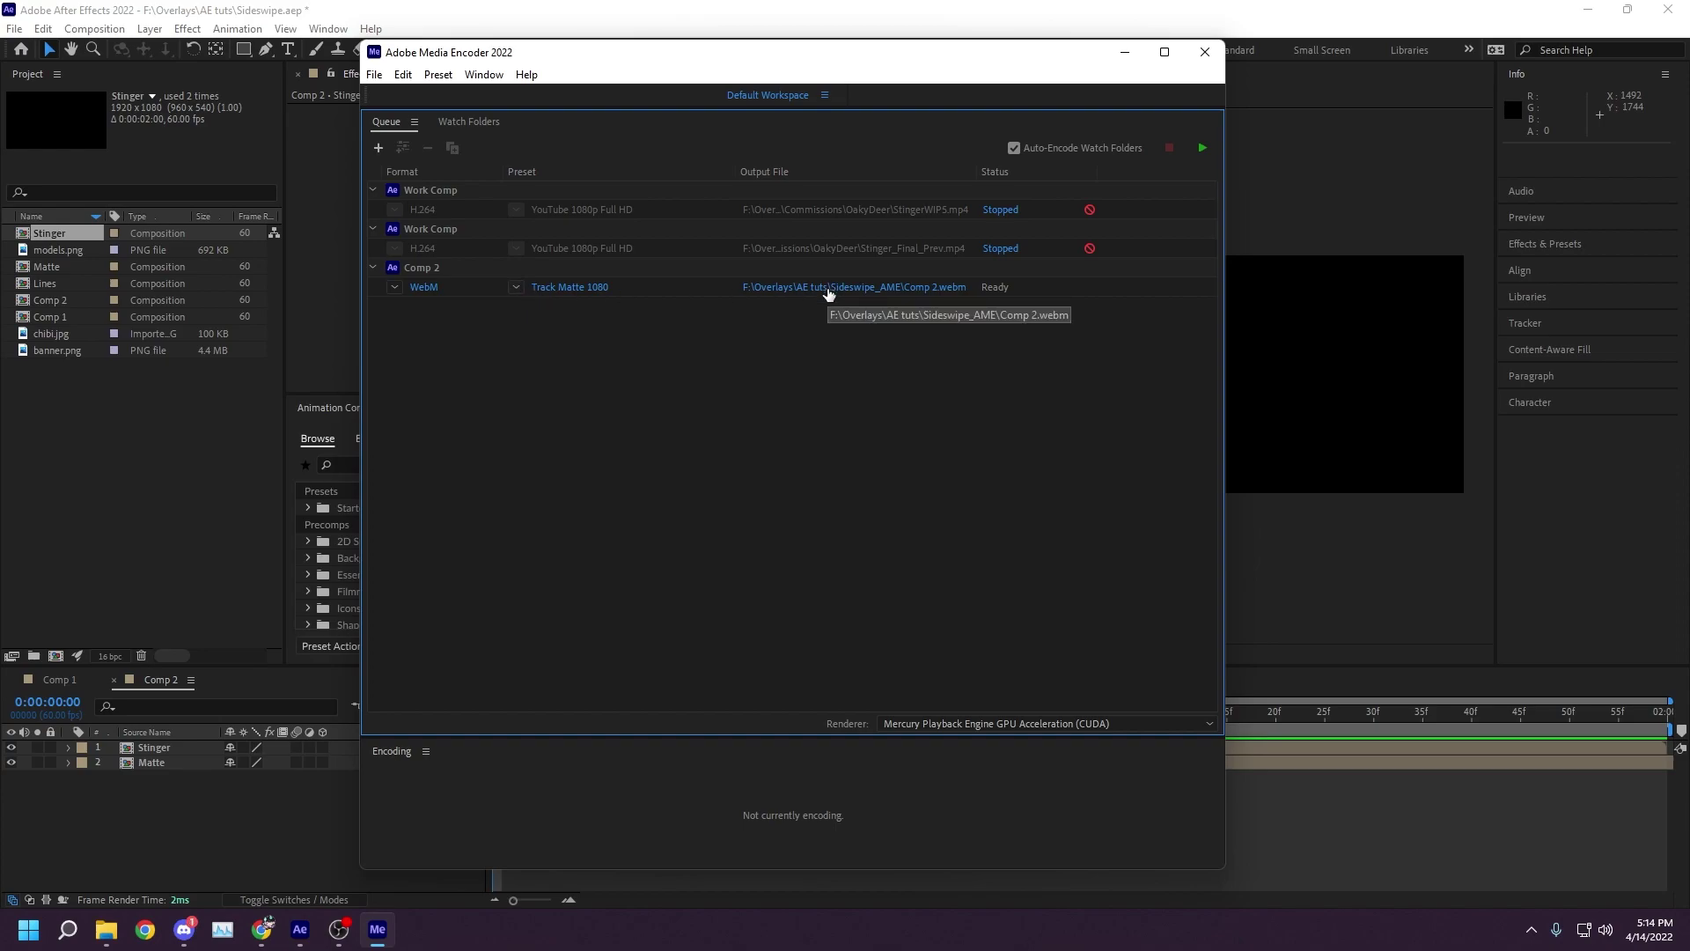
# - Save Comp 2's output as SideSwipe.webm in the AE tuts folder and render the queue
pyautogui.click(828, 293)
pyautogui.click(743, 134)
pyautogui.write('SideSwipe')
pyautogui.click(1048, 530)
pyautogui.click(1203, 147)
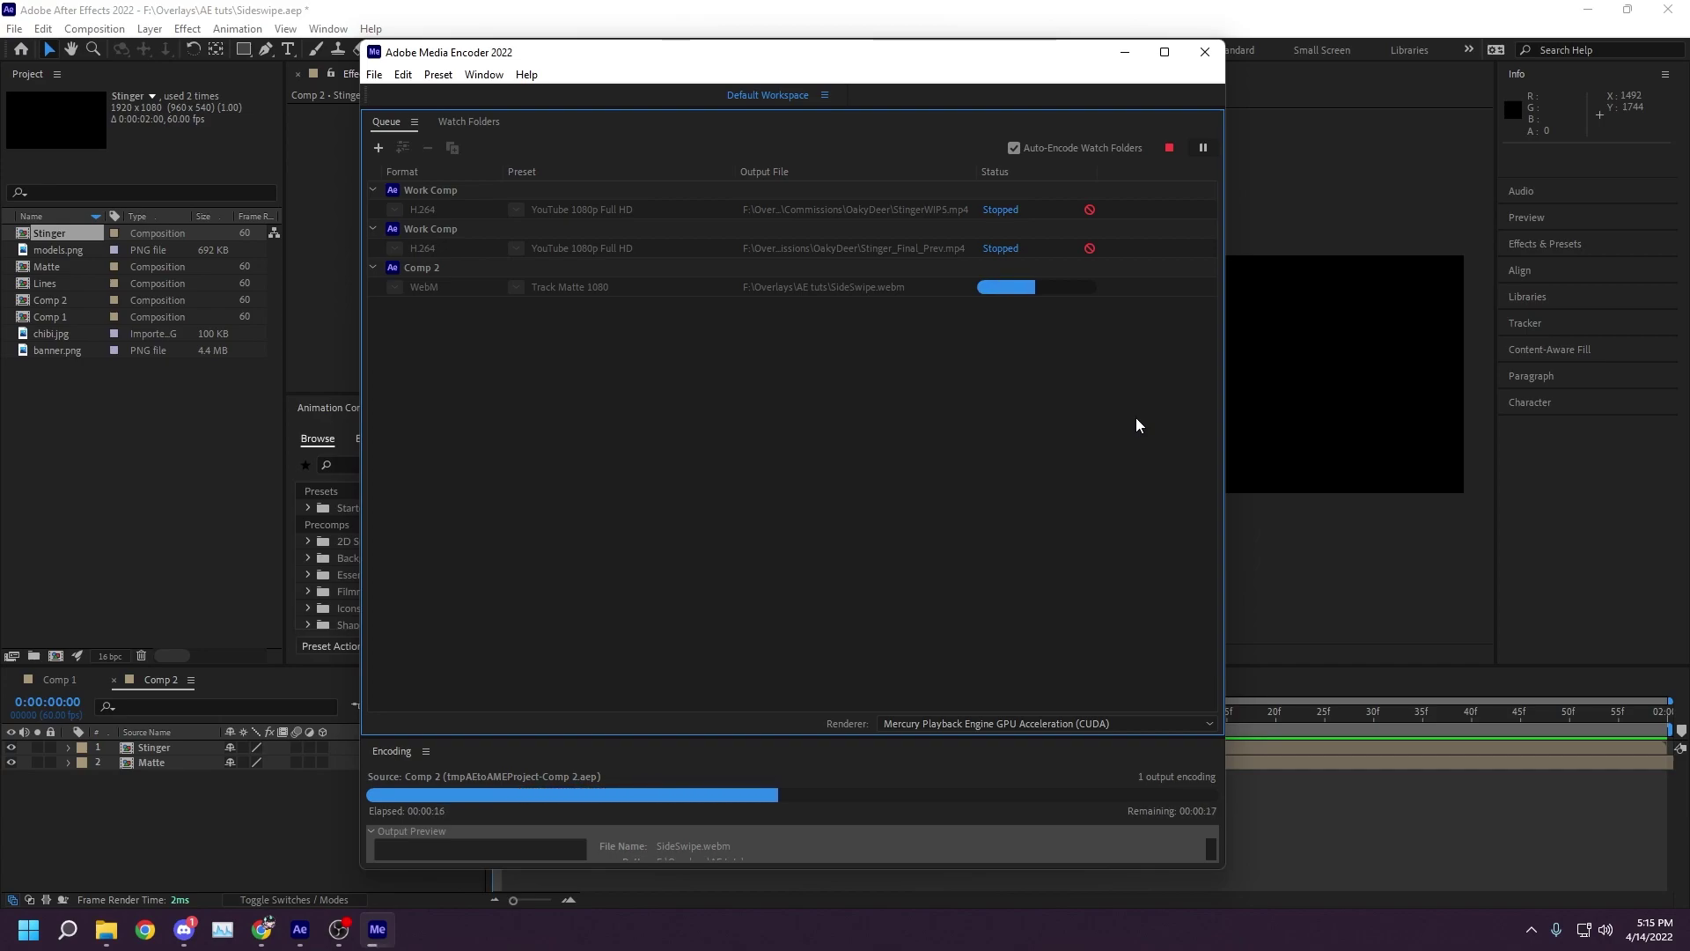
pyautogui.moveTo(836, 735); pyautogui.dragTo(836, 577)
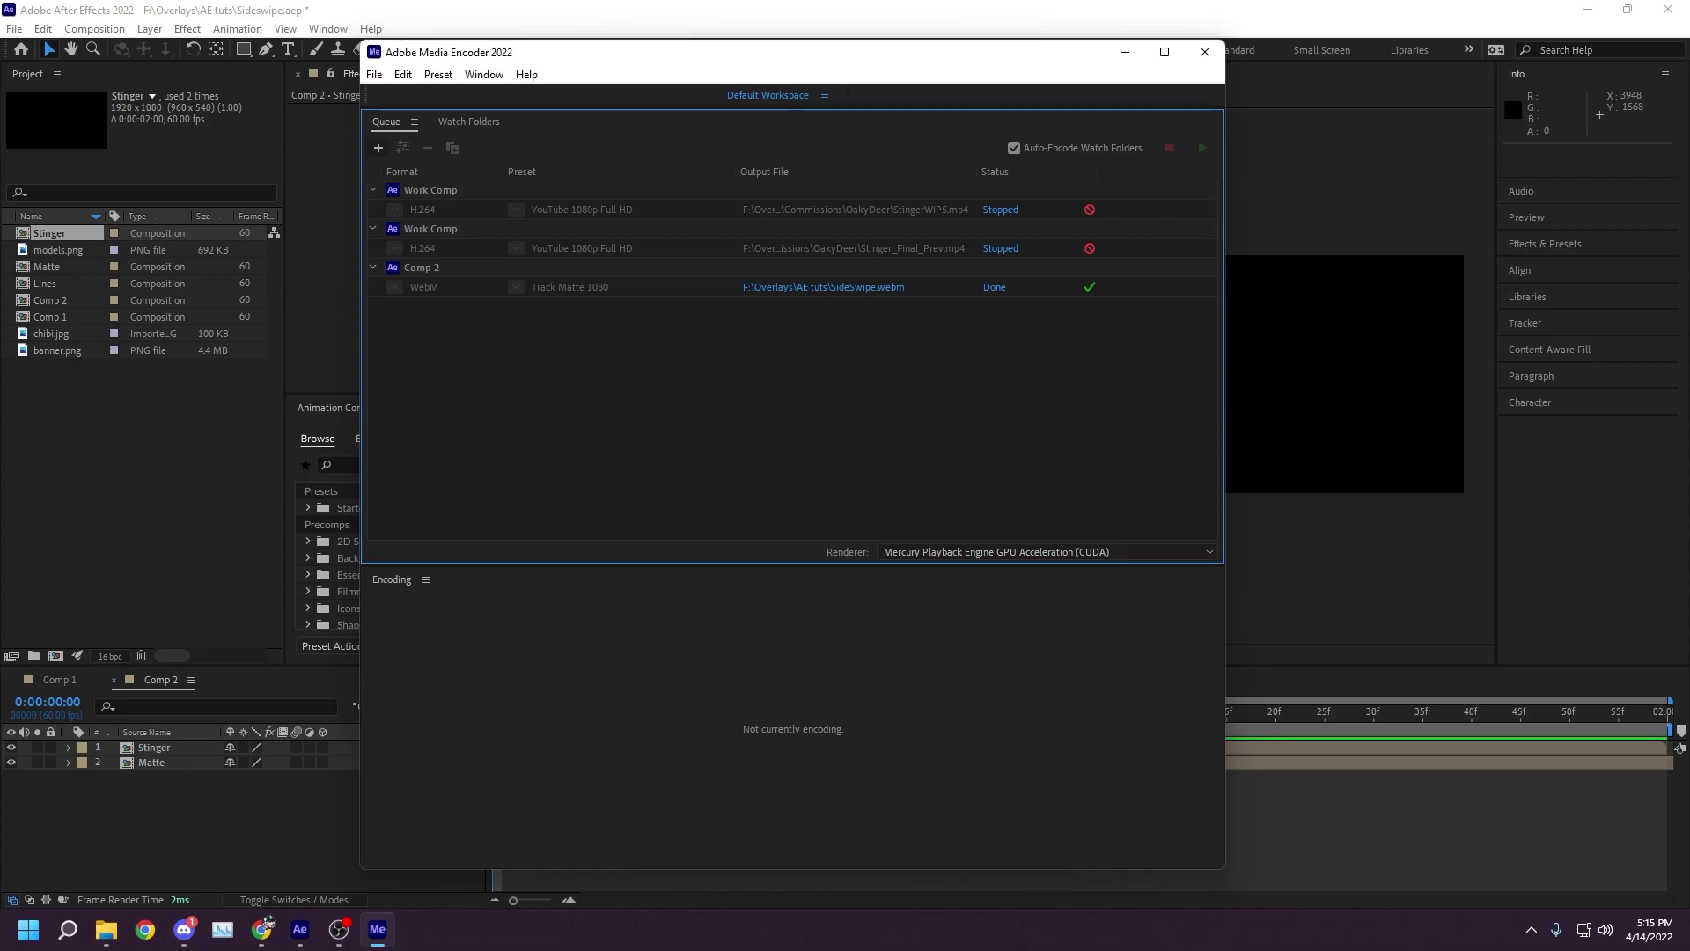
# - In OBS, bring up the Testing stinger transition's properties
pyautogui.hotkey('alt', 'Tab')
pyautogui.click(1155, 664)
pyautogui.click(1189, 702)
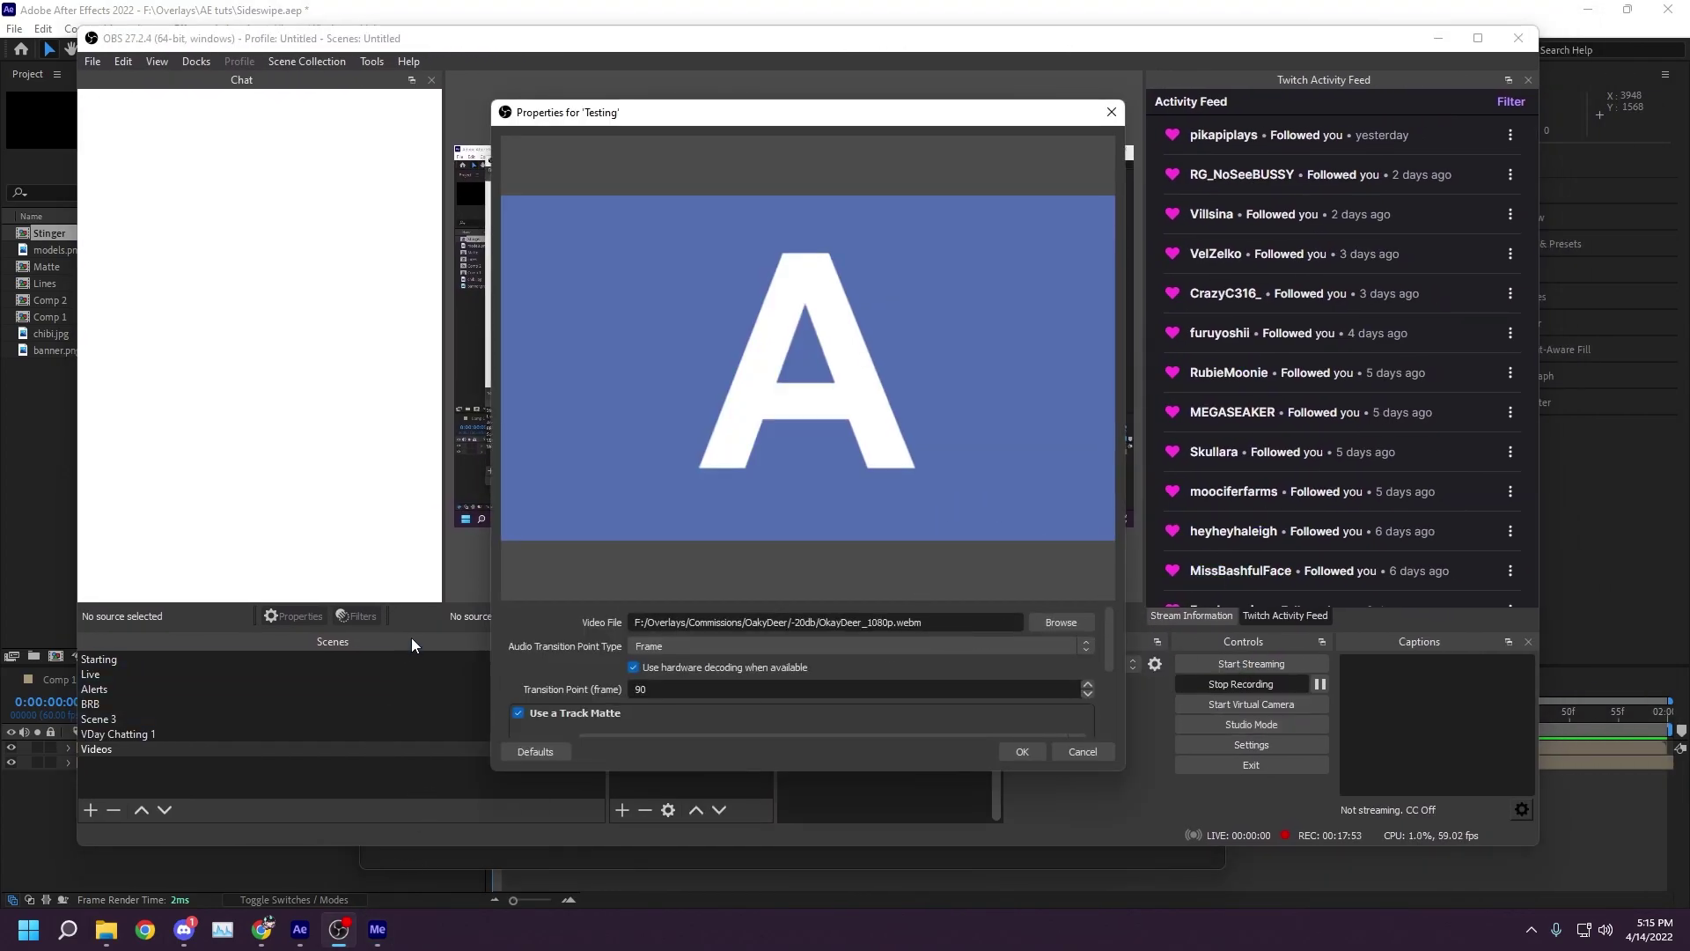
# - Copy the AE tuts folder path of the rendered Comp 2 file from Media Encoder
pyautogui.click(376, 931)
pyautogui.rightClick(742, 285)
pyautogui.click(719, 295)
pyautogui.click(777, 291)
pyautogui.click(660, 236)
pyautogui.hotkey('ctrl', 'c')
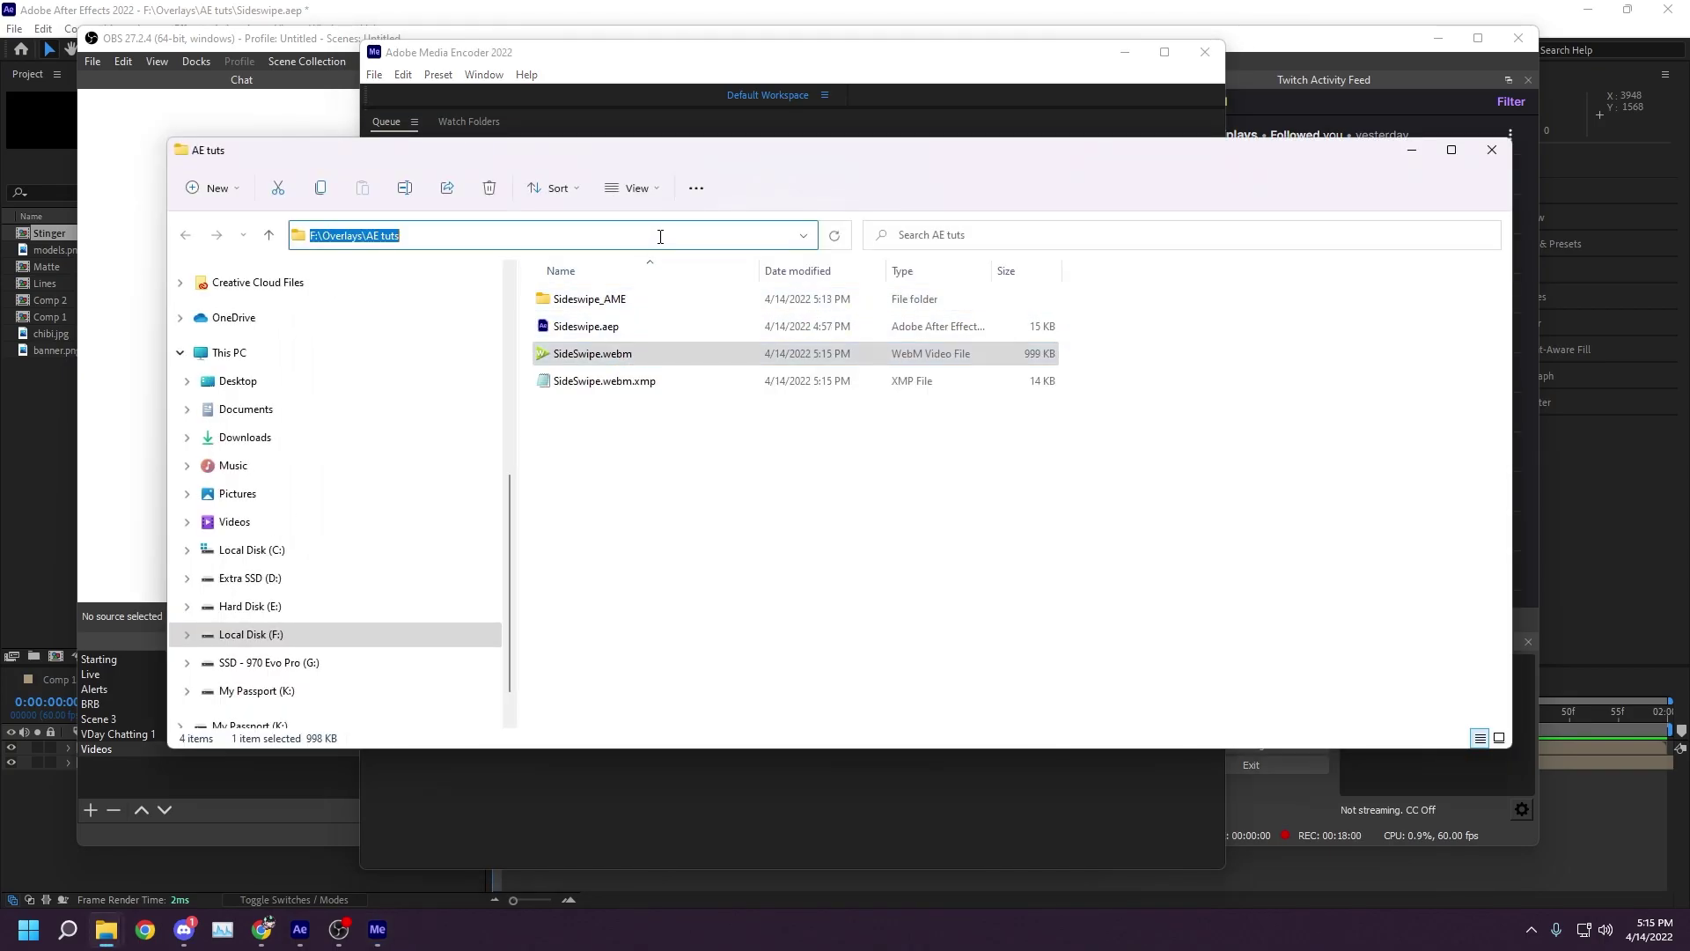
pyautogui.click(1507, 157)
# - Set the Testing transition's stinger video to AE tuts\SideSwipe.webm and confirm the settings
pyautogui.click(1287, 801)
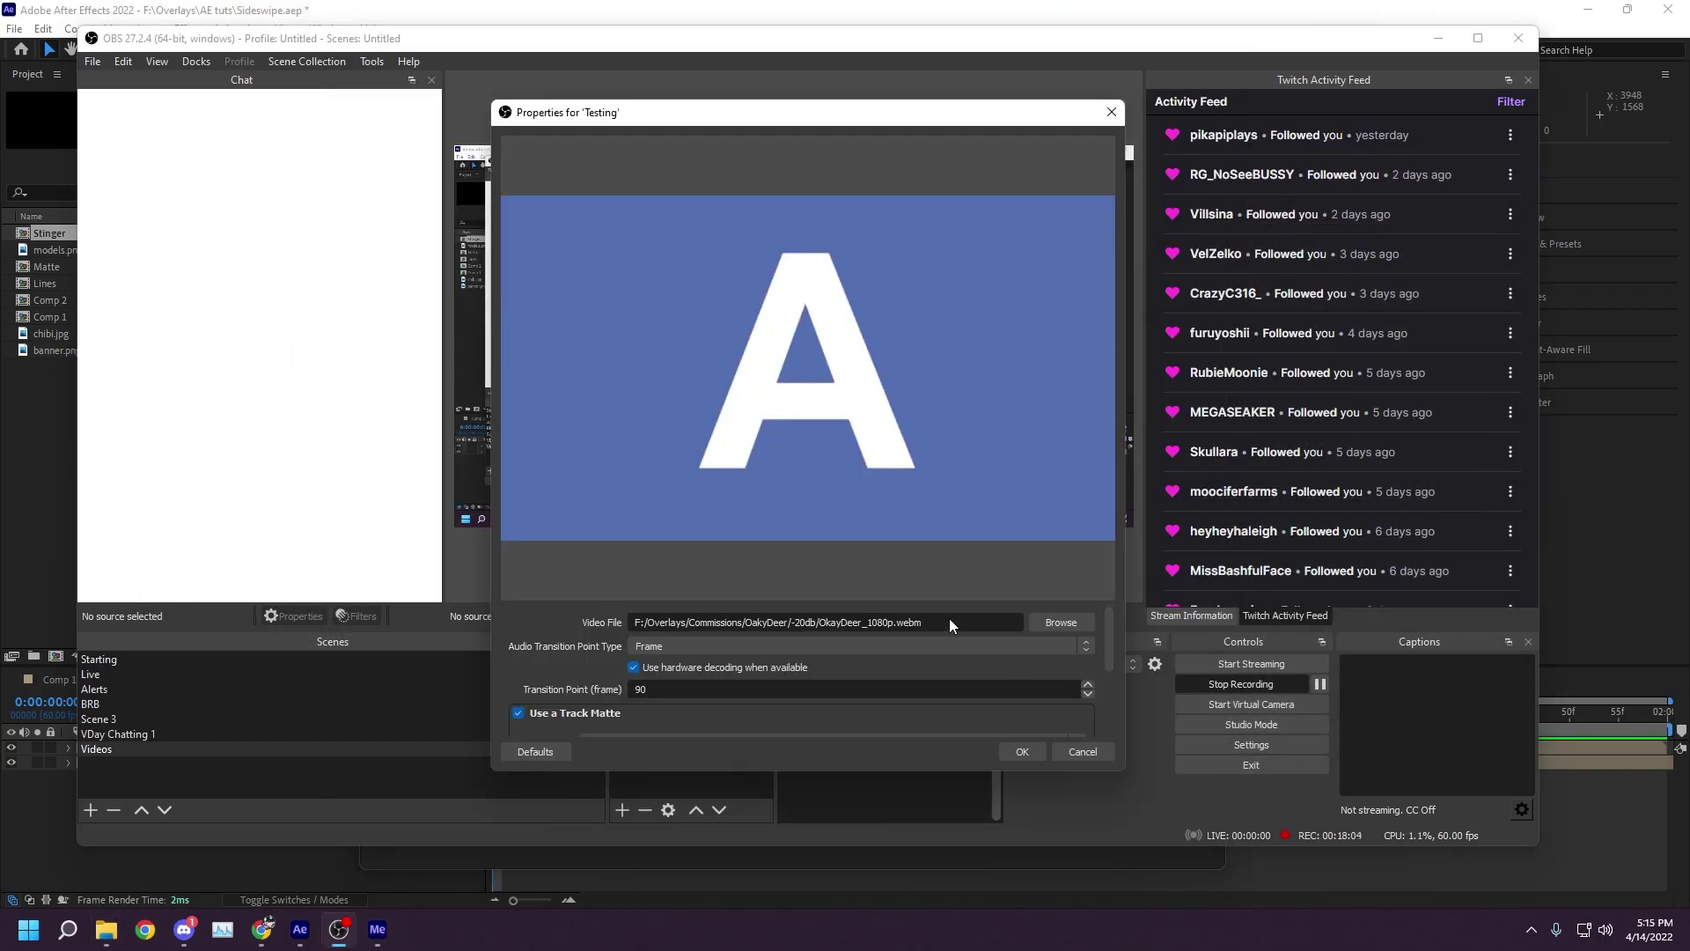
pyautogui.click(1061, 622)
pyautogui.click(940, 181)
pyautogui.hotkey('ctrl', 'v')
pyautogui.press('Return')
pyautogui.click(892, 279)
pyautogui.click(1171, 573)
pyautogui.scroll(-1, 528, 659)
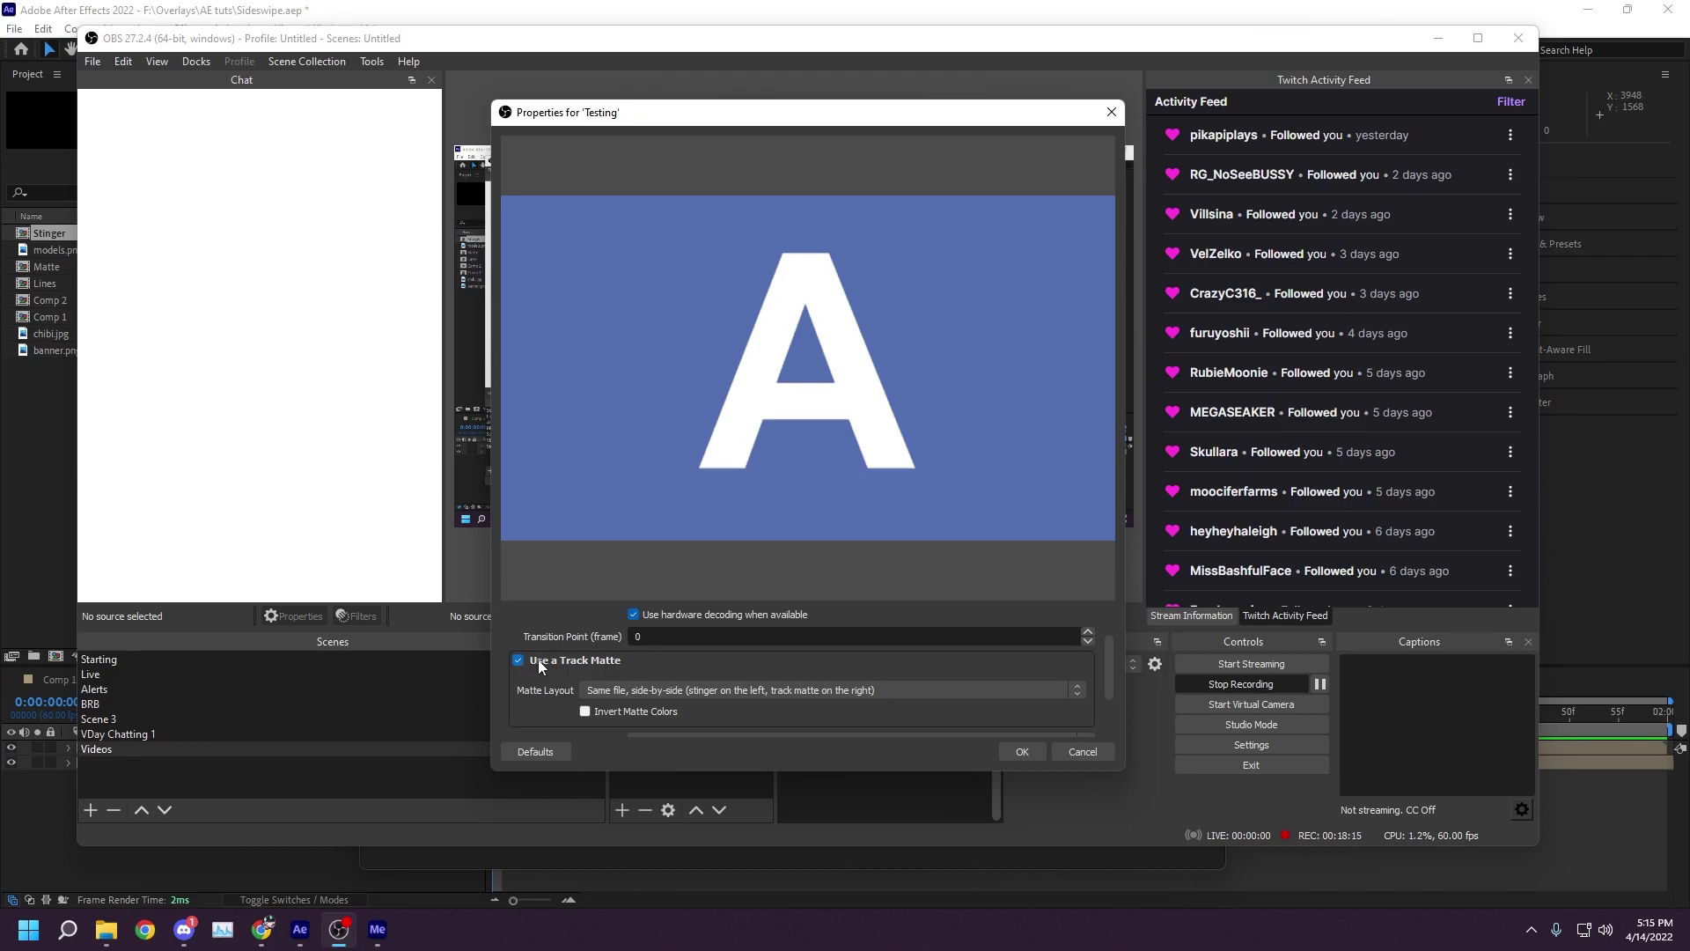
pyautogui.scroll(1, 558, 616)
pyautogui.click(1022, 751)
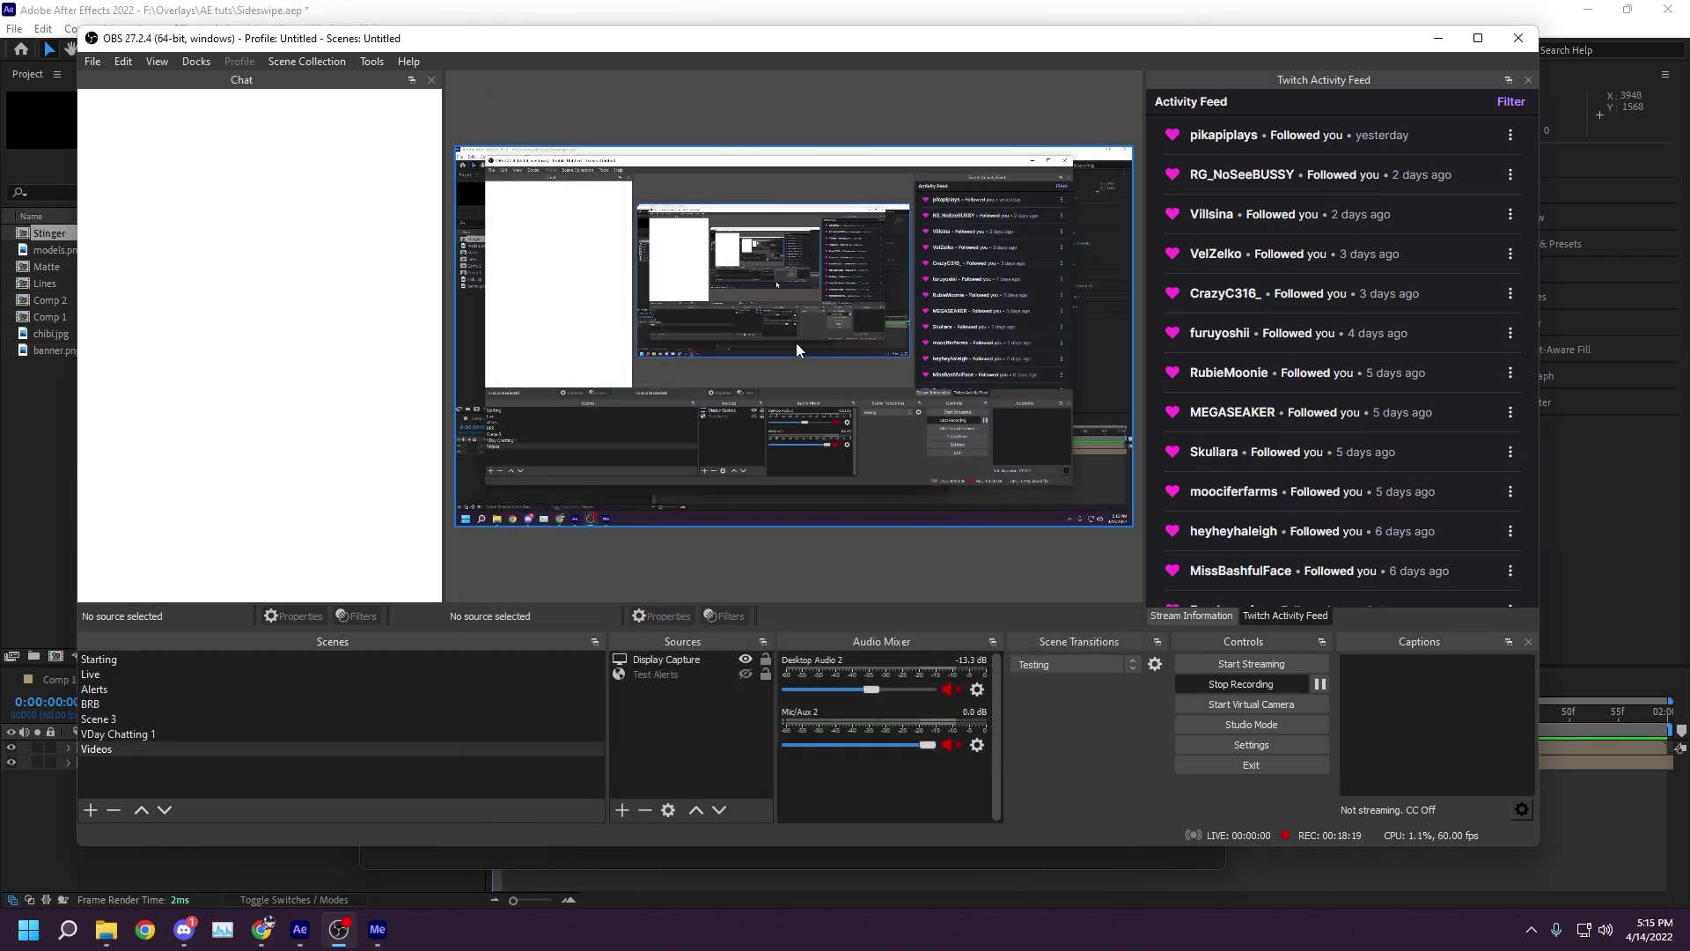